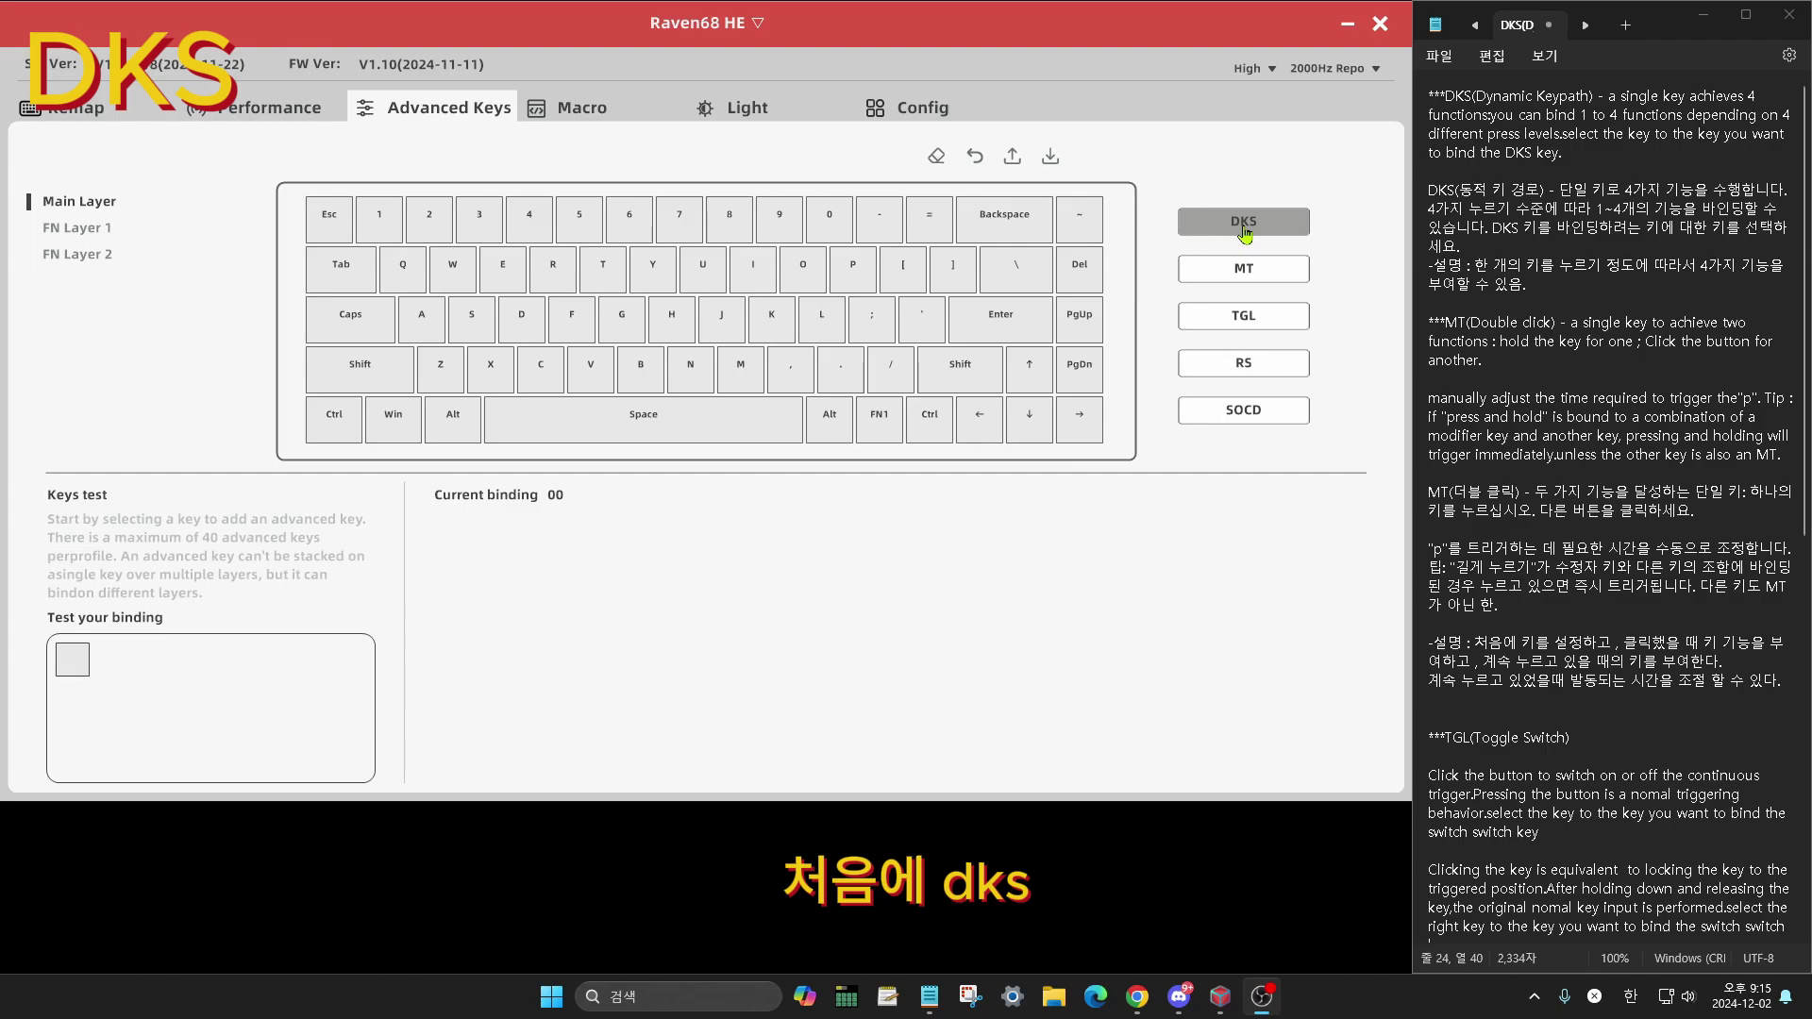
Start a Dynamic Keypath (DKS) binding on the Q key of the main layer and continue to its keystroke settings
click(1243, 227)
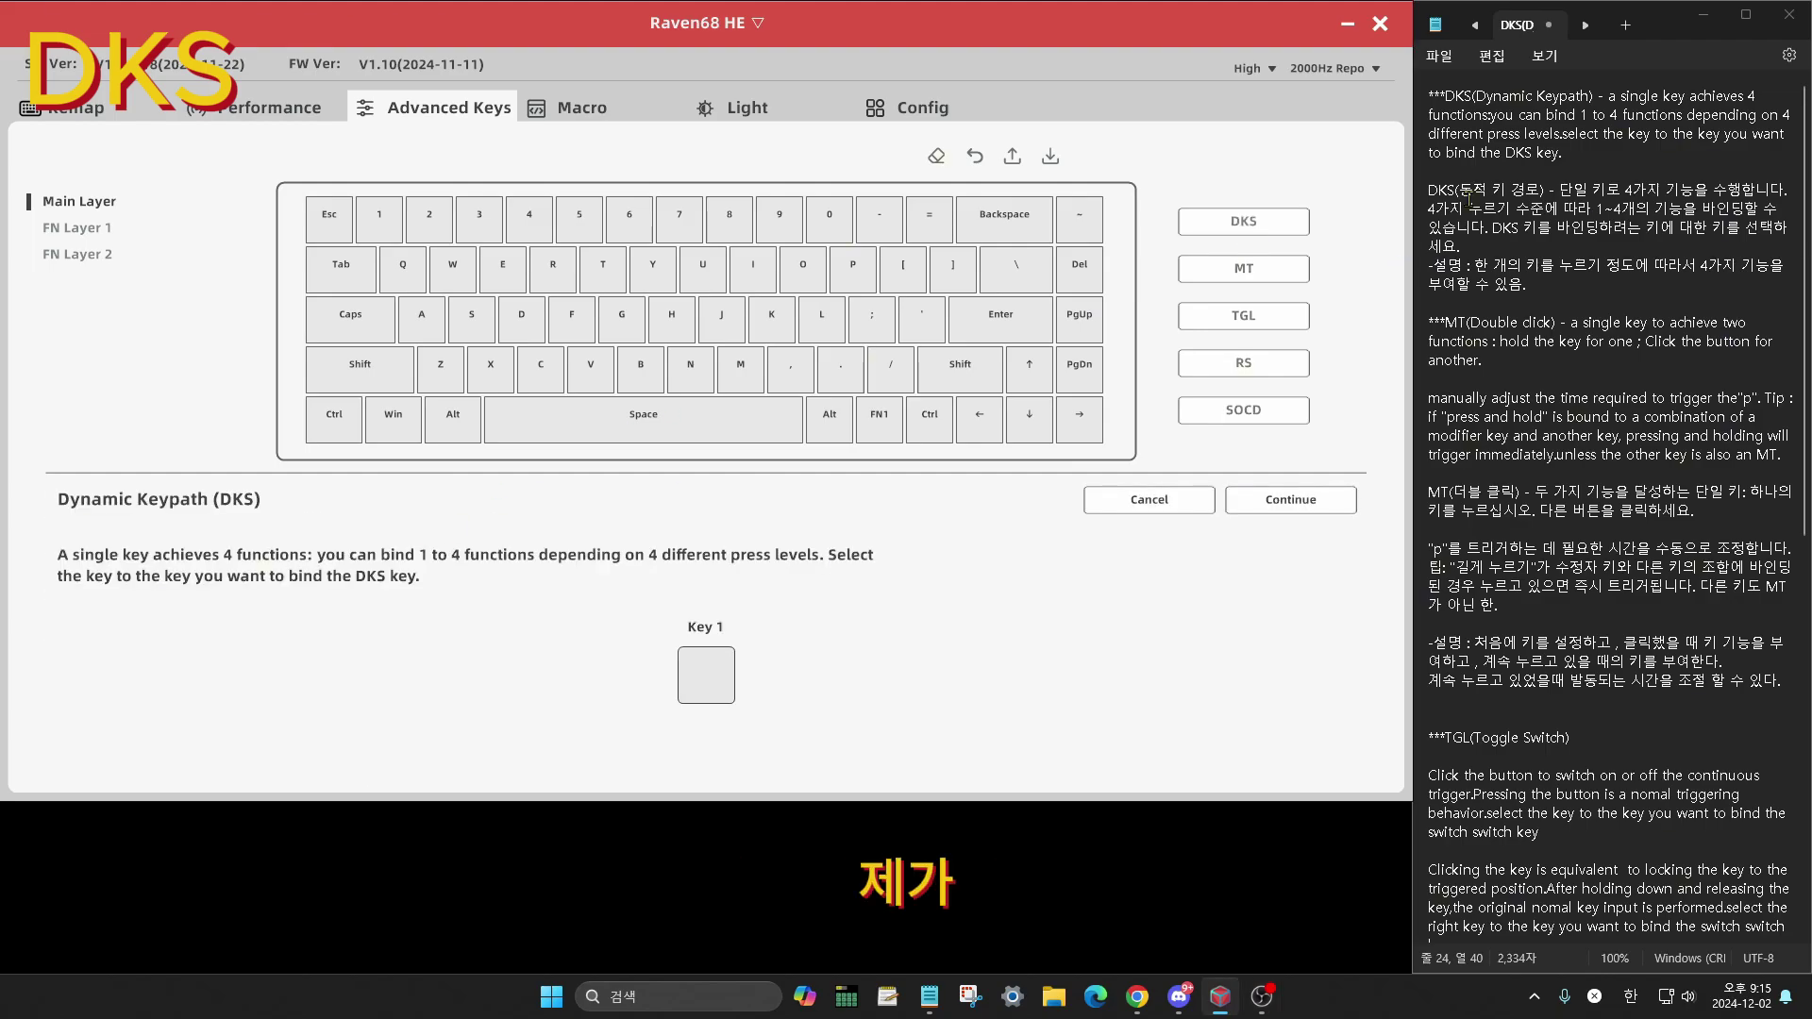
drag(1427, 189, 1528, 284)
click(1494, 266)
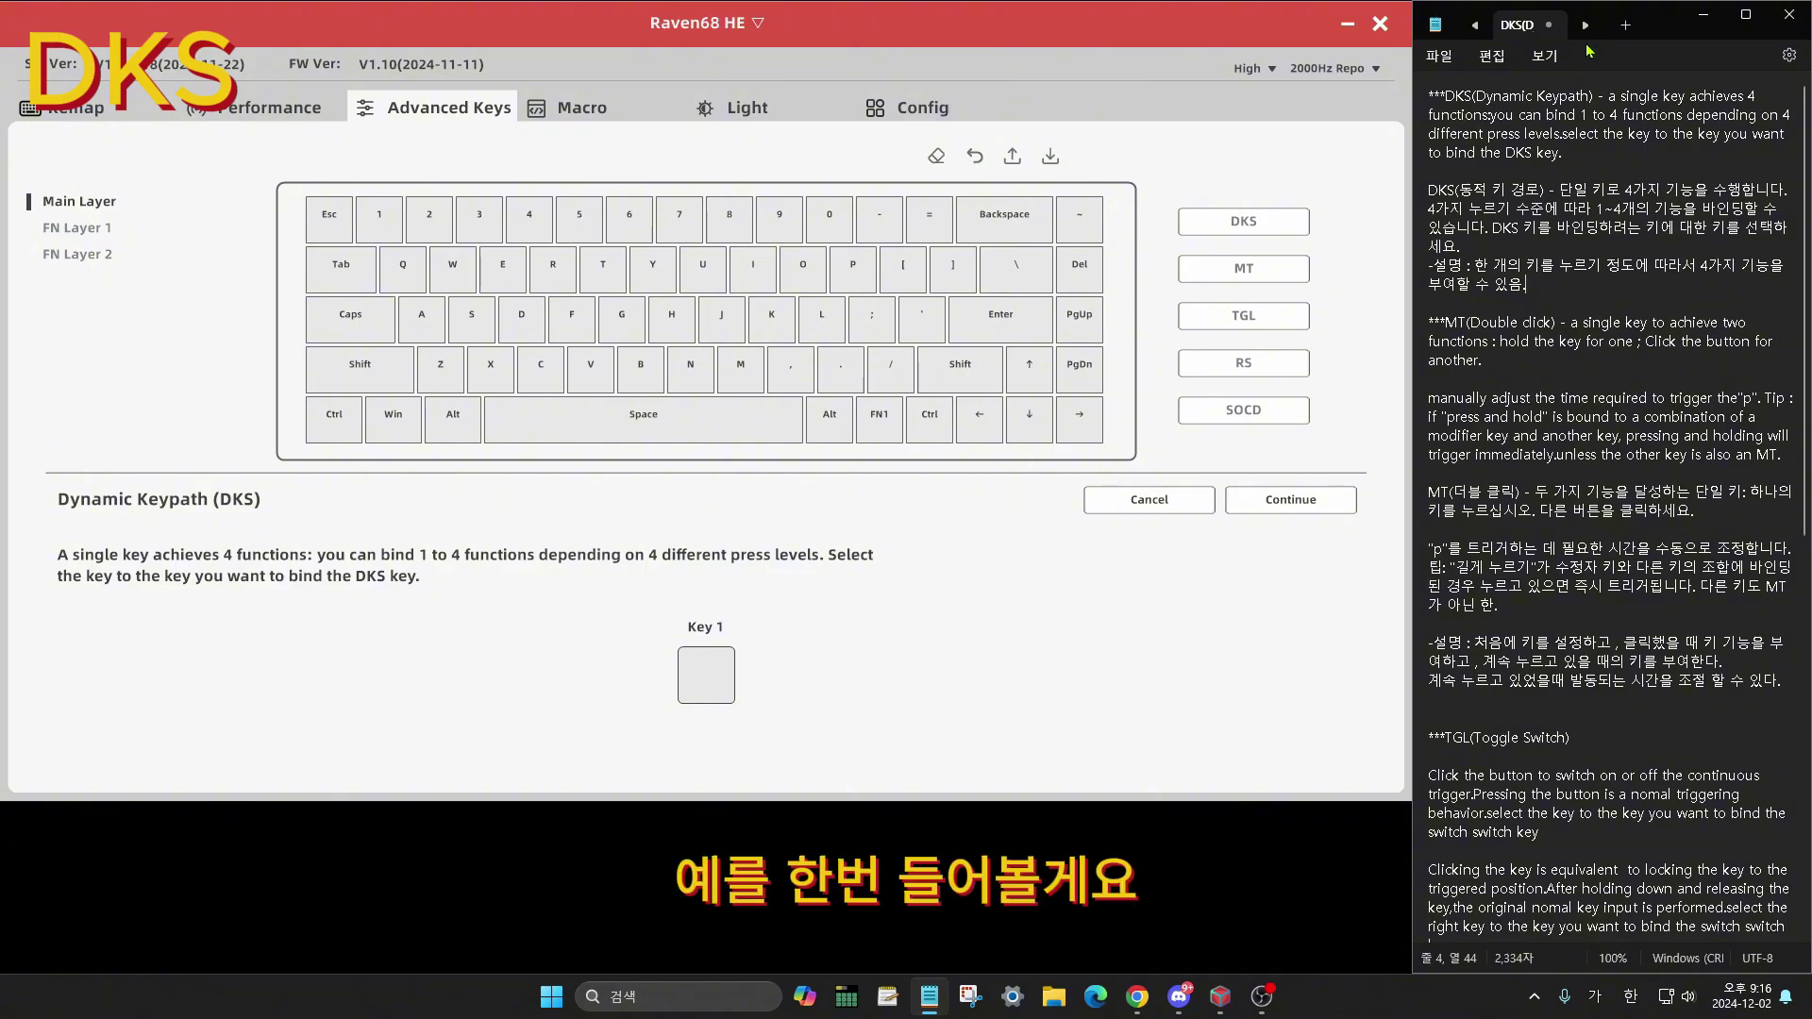
click(408, 269)
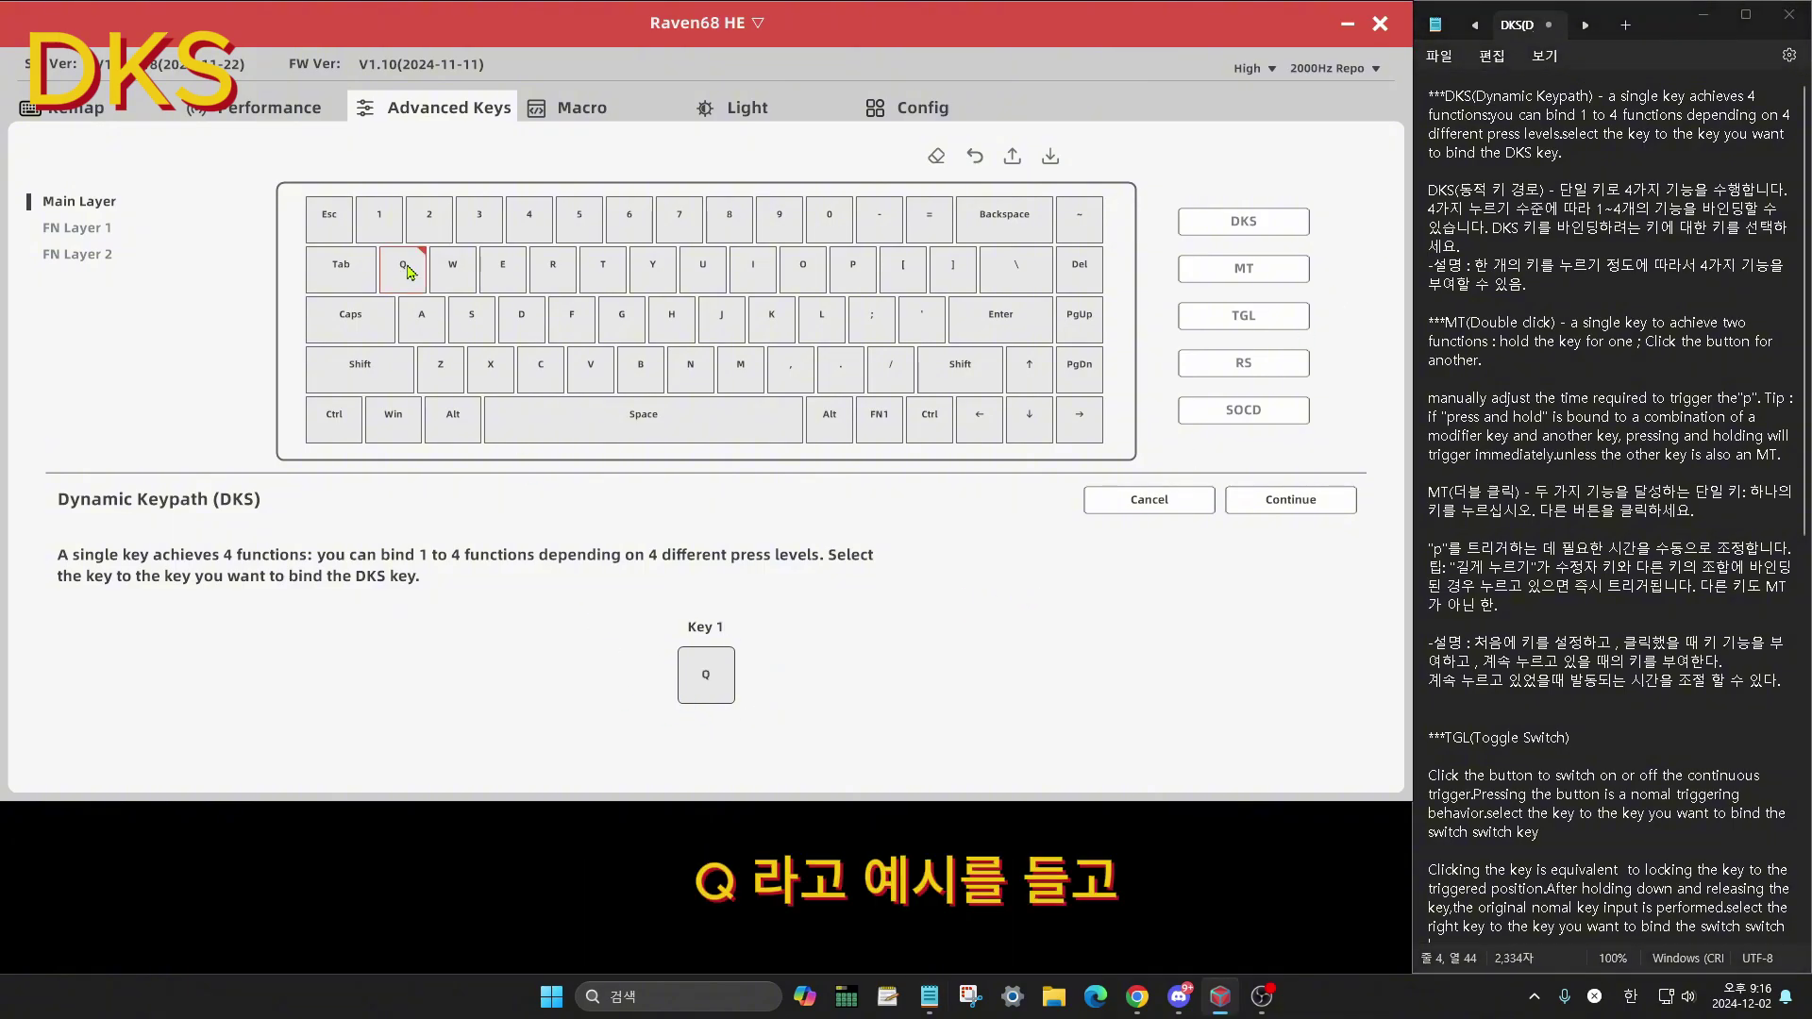
click(1286, 503)
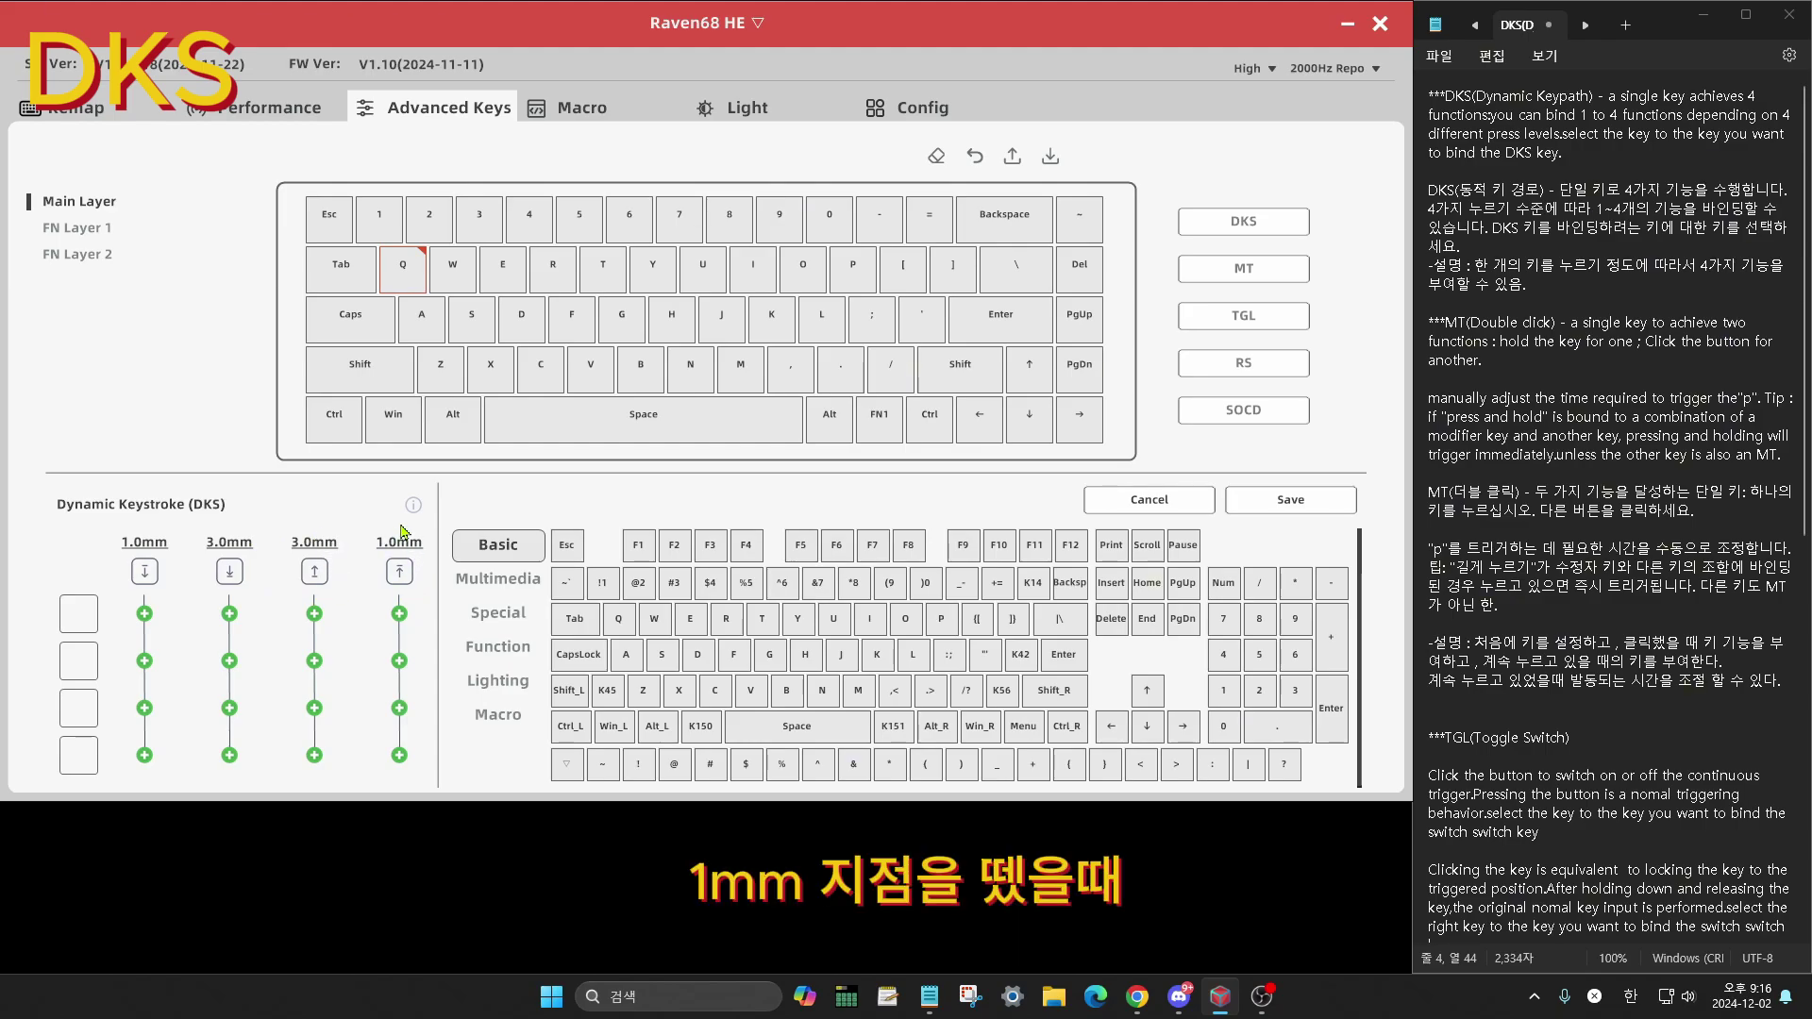
Assign the keys A, S, D and F, in that order, to the four DKS function slots
click(79, 613)
key(a)
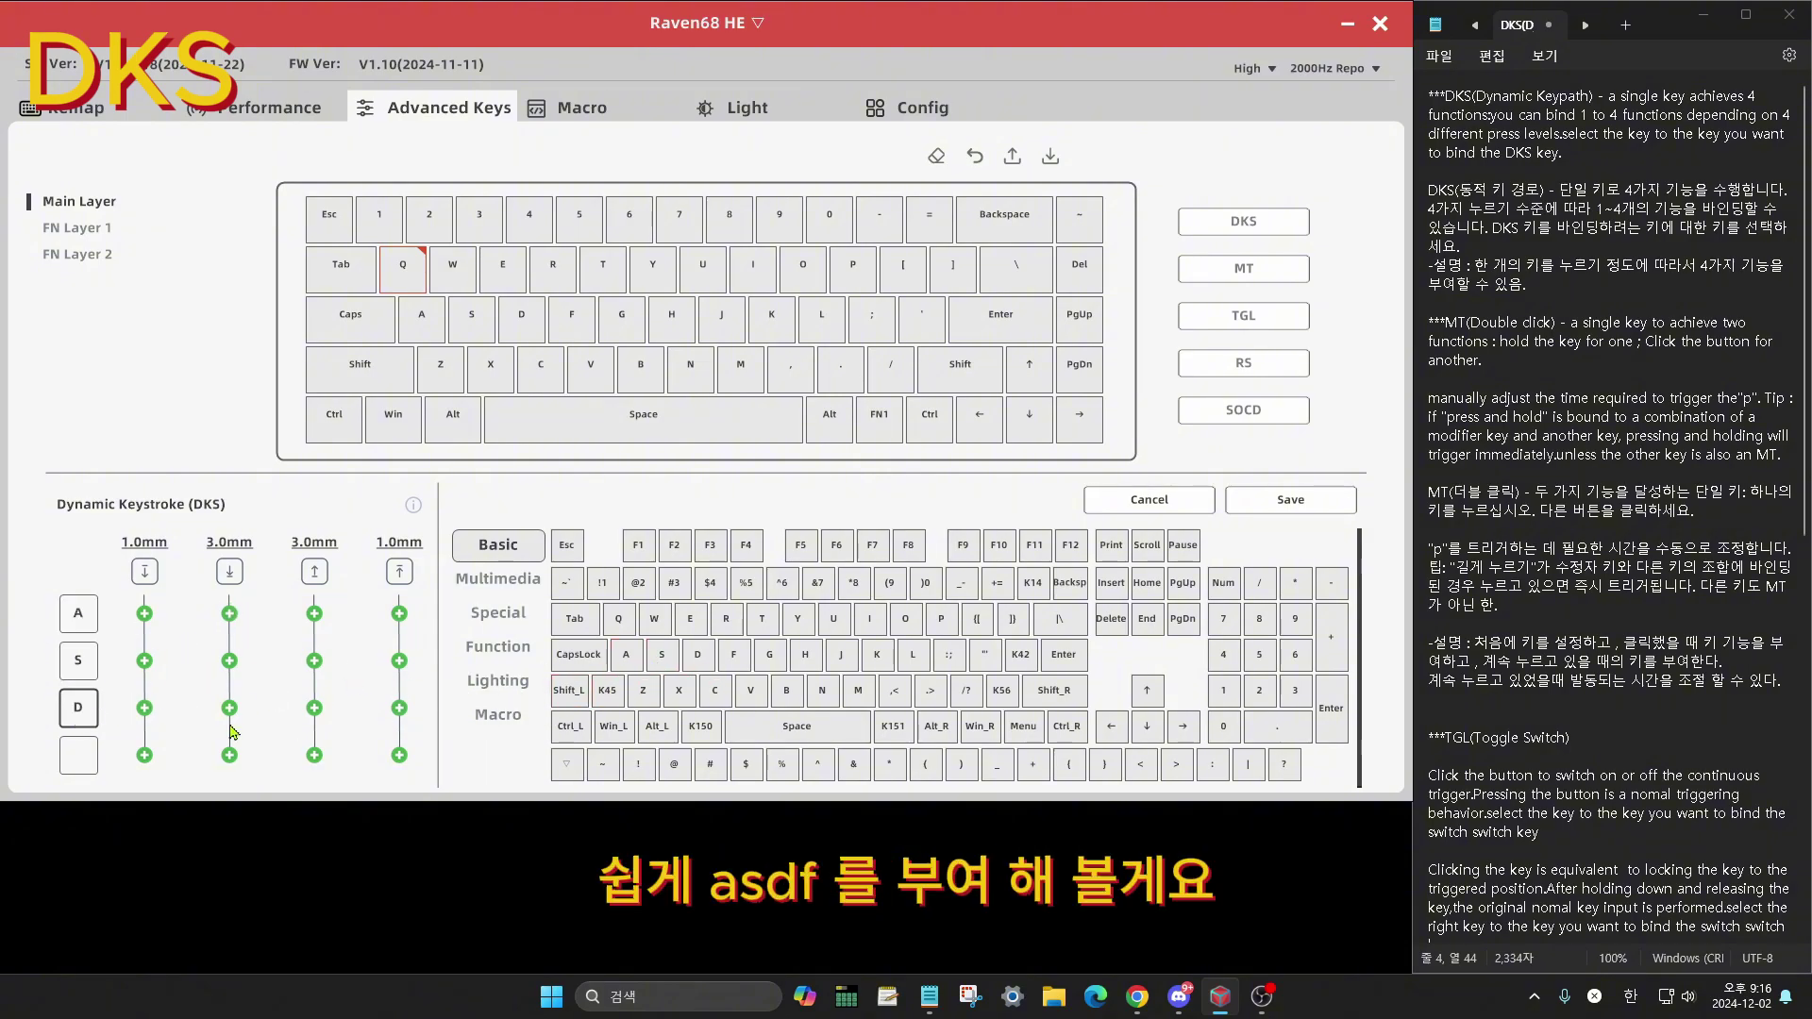
click(734, 665)
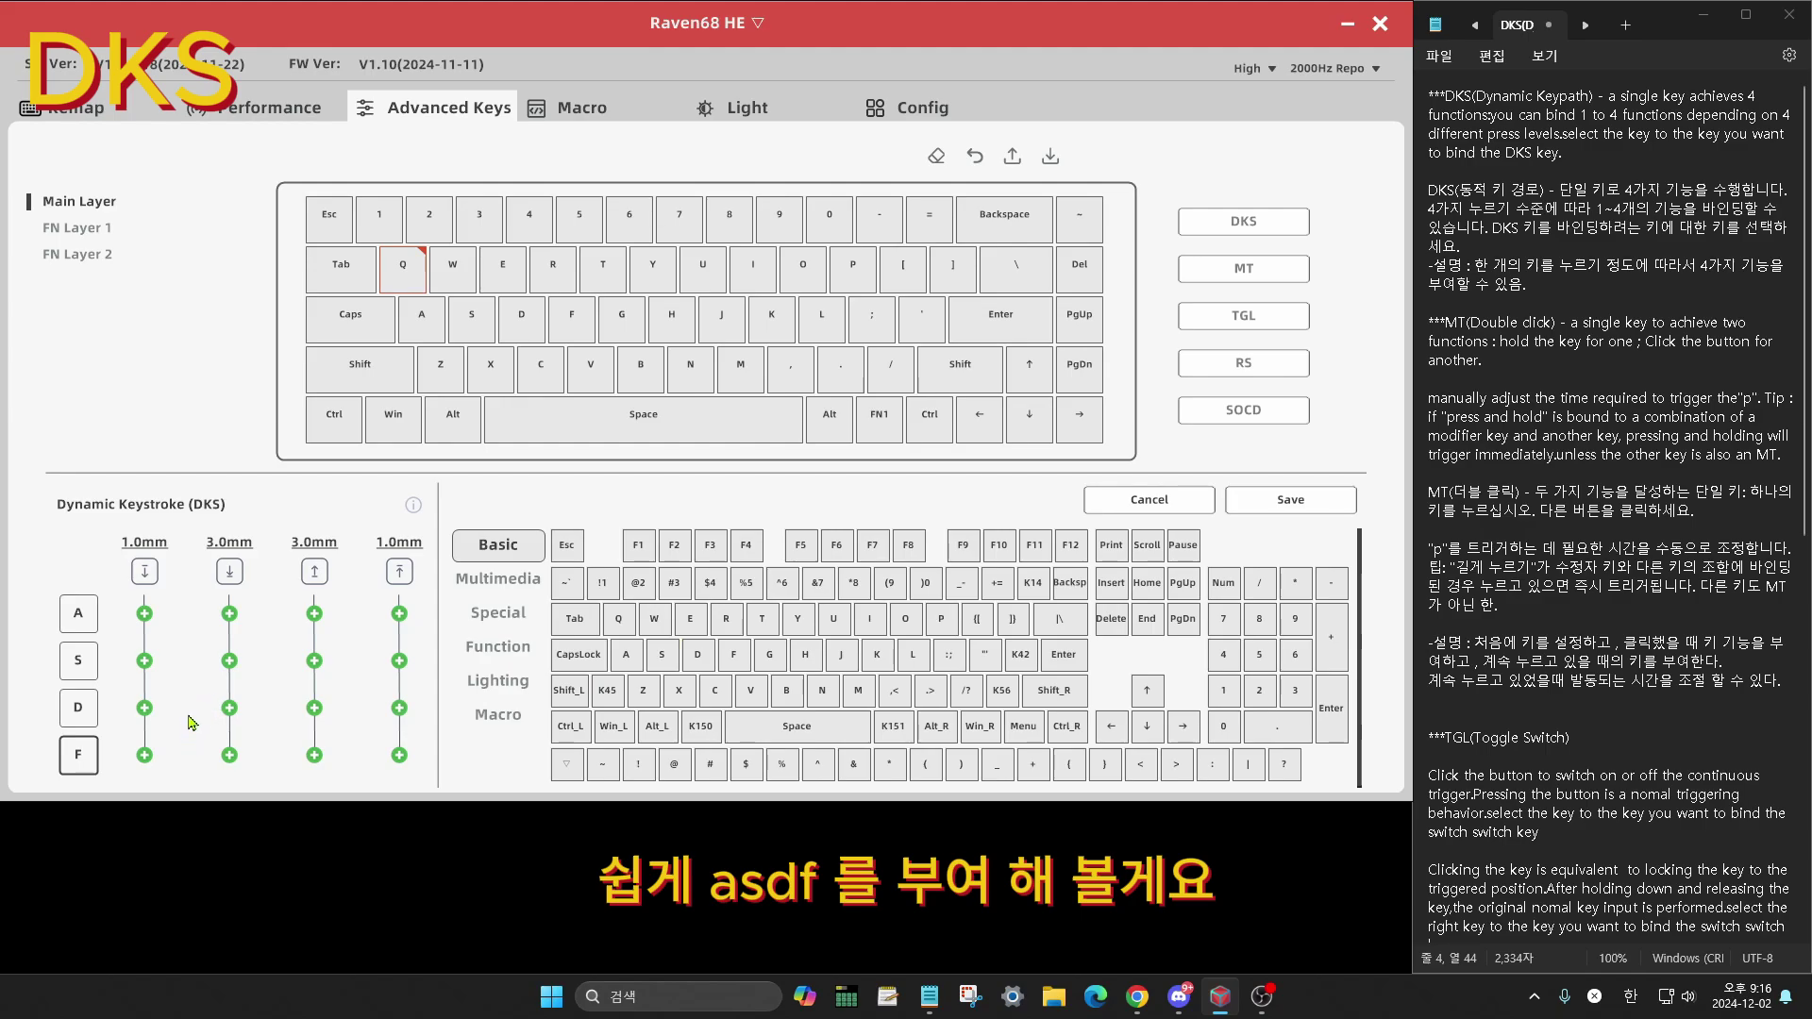
Trigger A at the 1.0 mm press, S at the 3.0 mm press, D at the 3.0 mm release and F at the 1.0 mm release
click(144, 613)
click(230, 660)
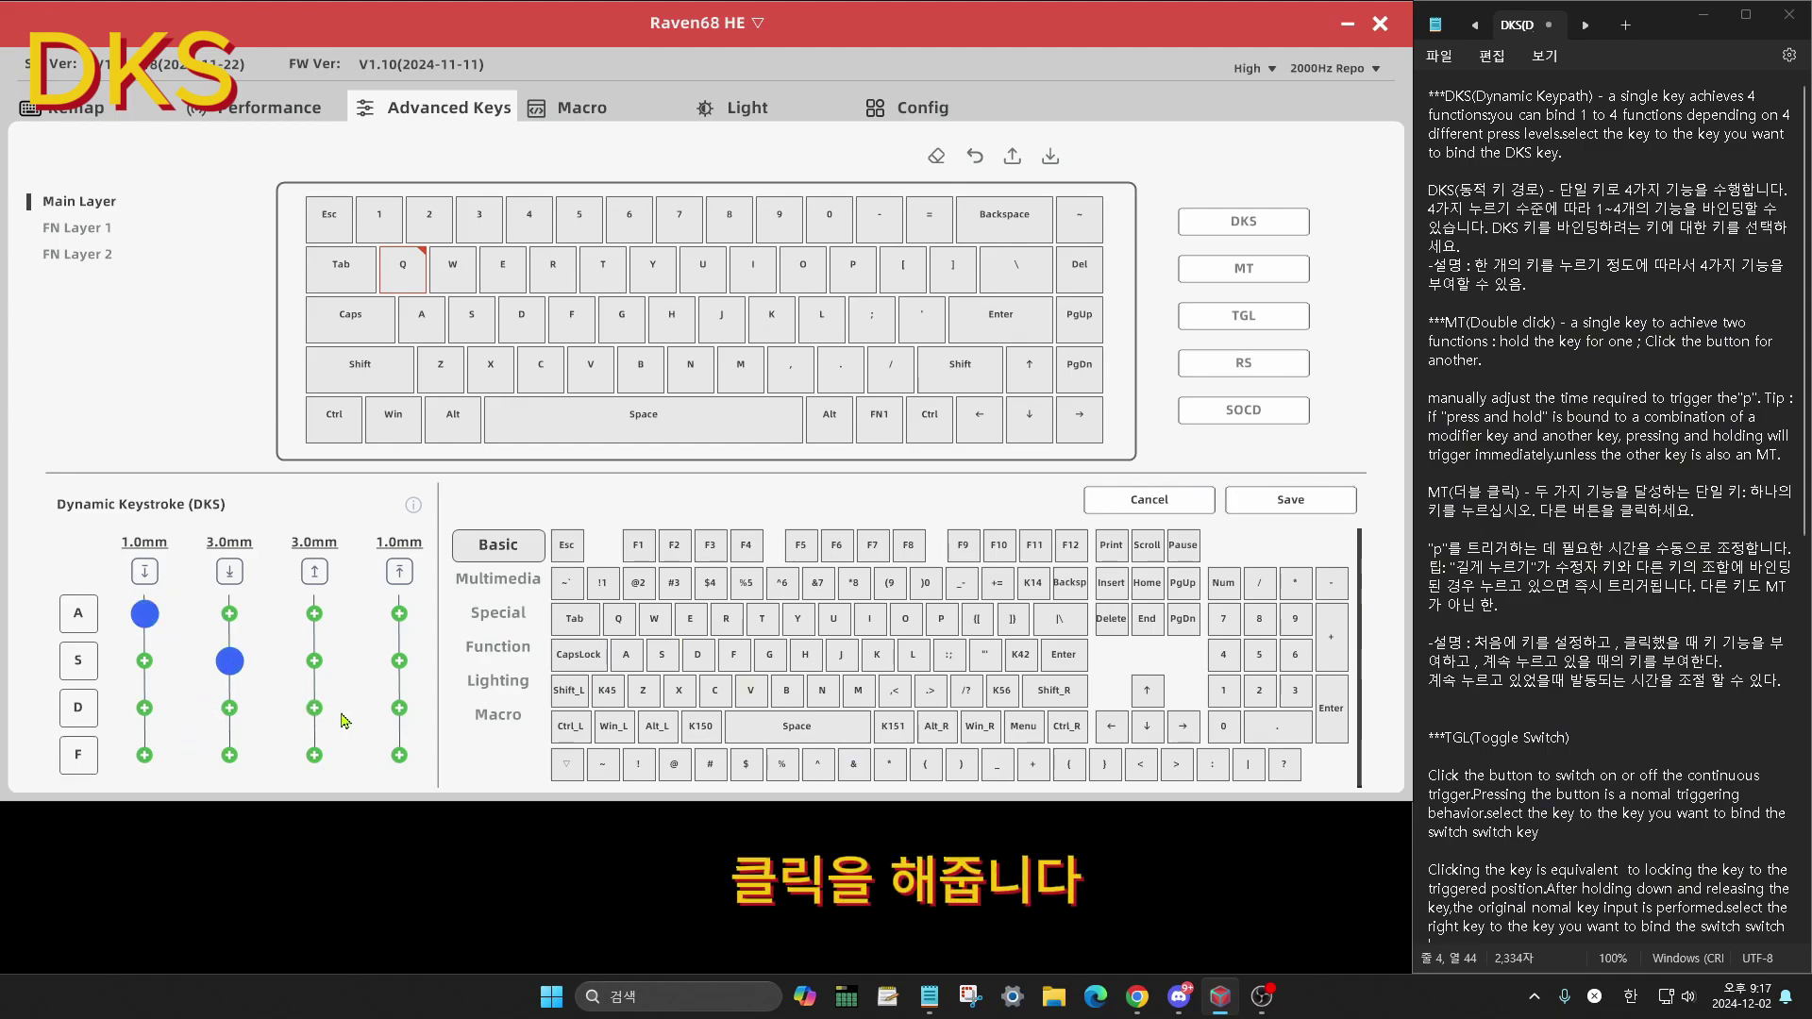
click(314, 708)
click(399, 755)
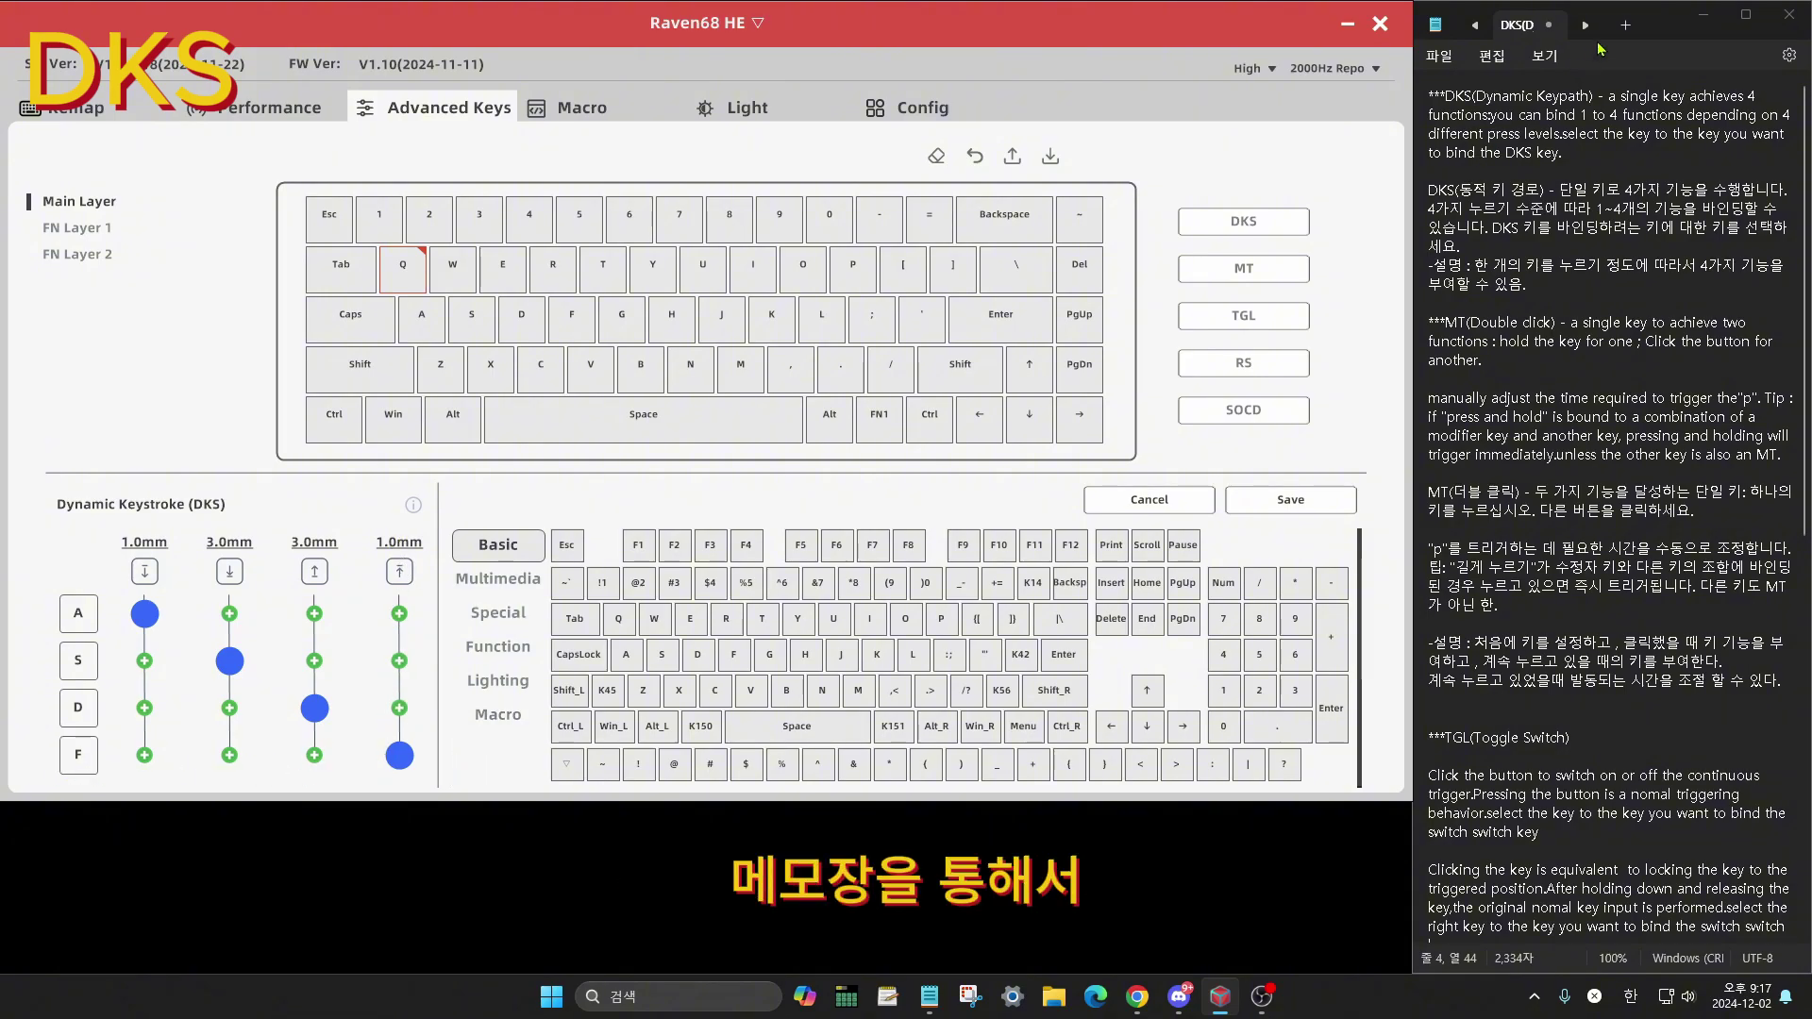
Open a blank note in Notepad for testing and save the DKS binding on Q
click(1625, 25)
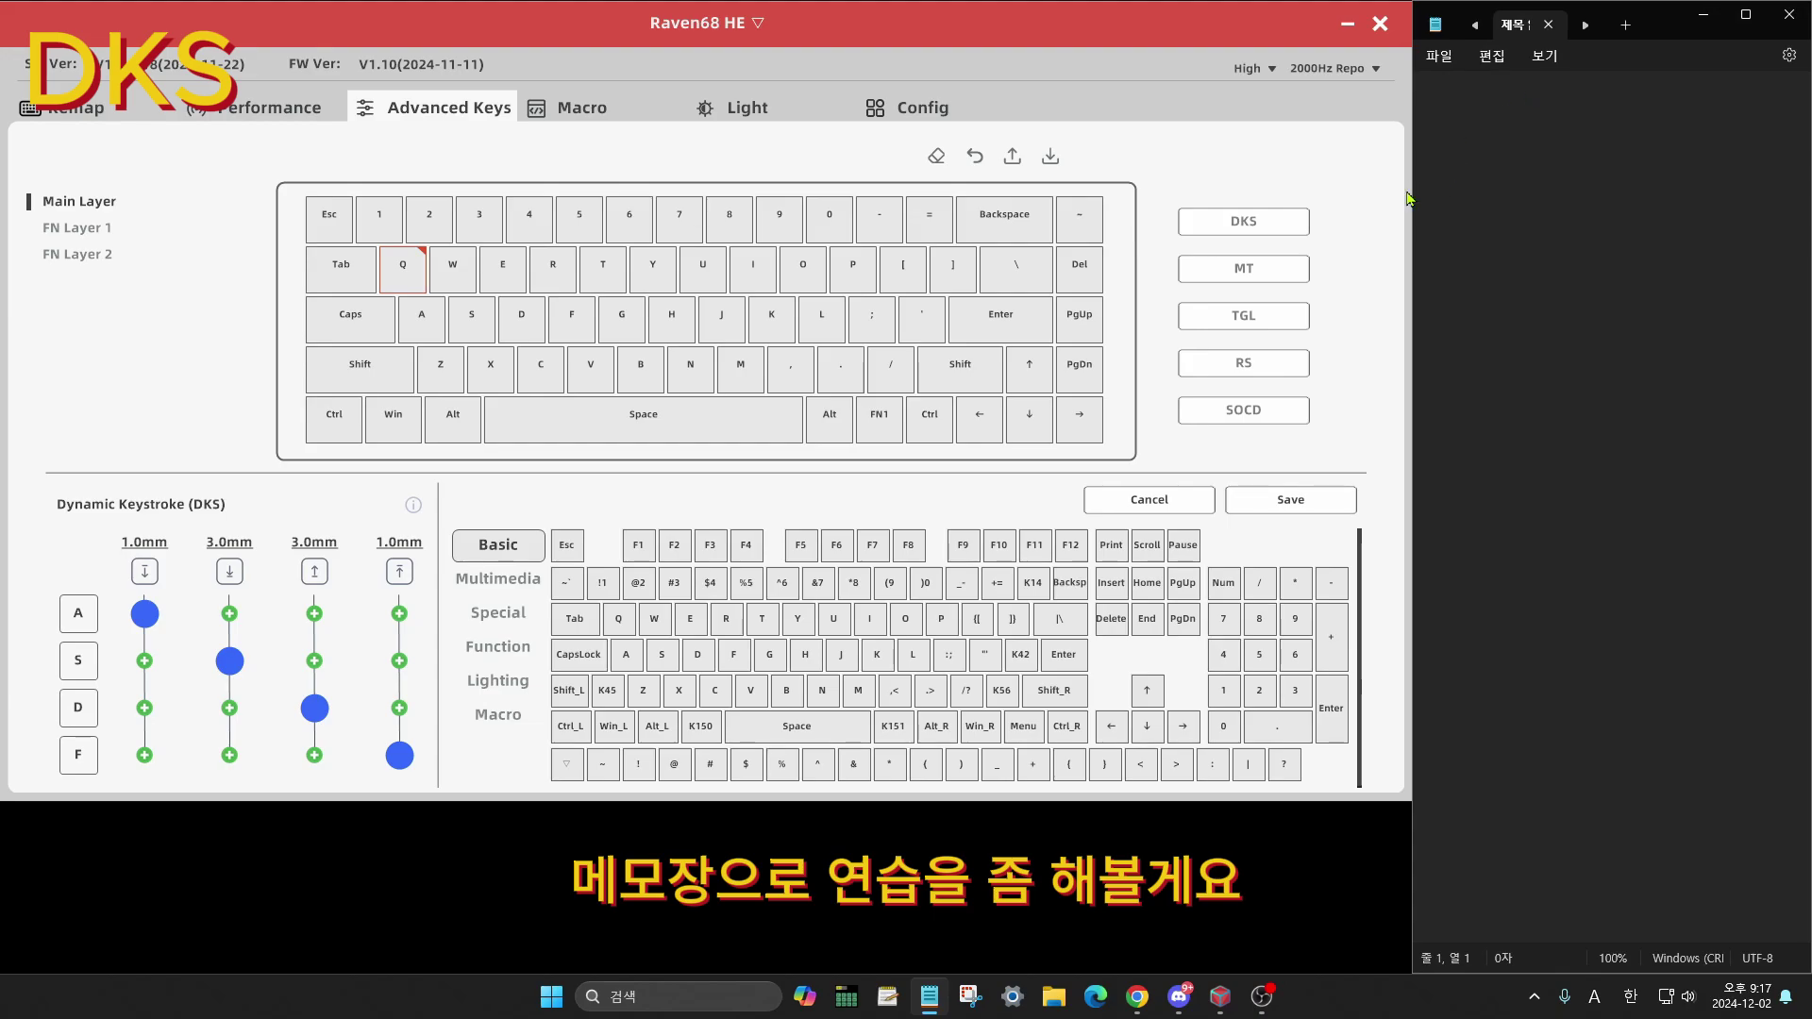
click(1288, 509)
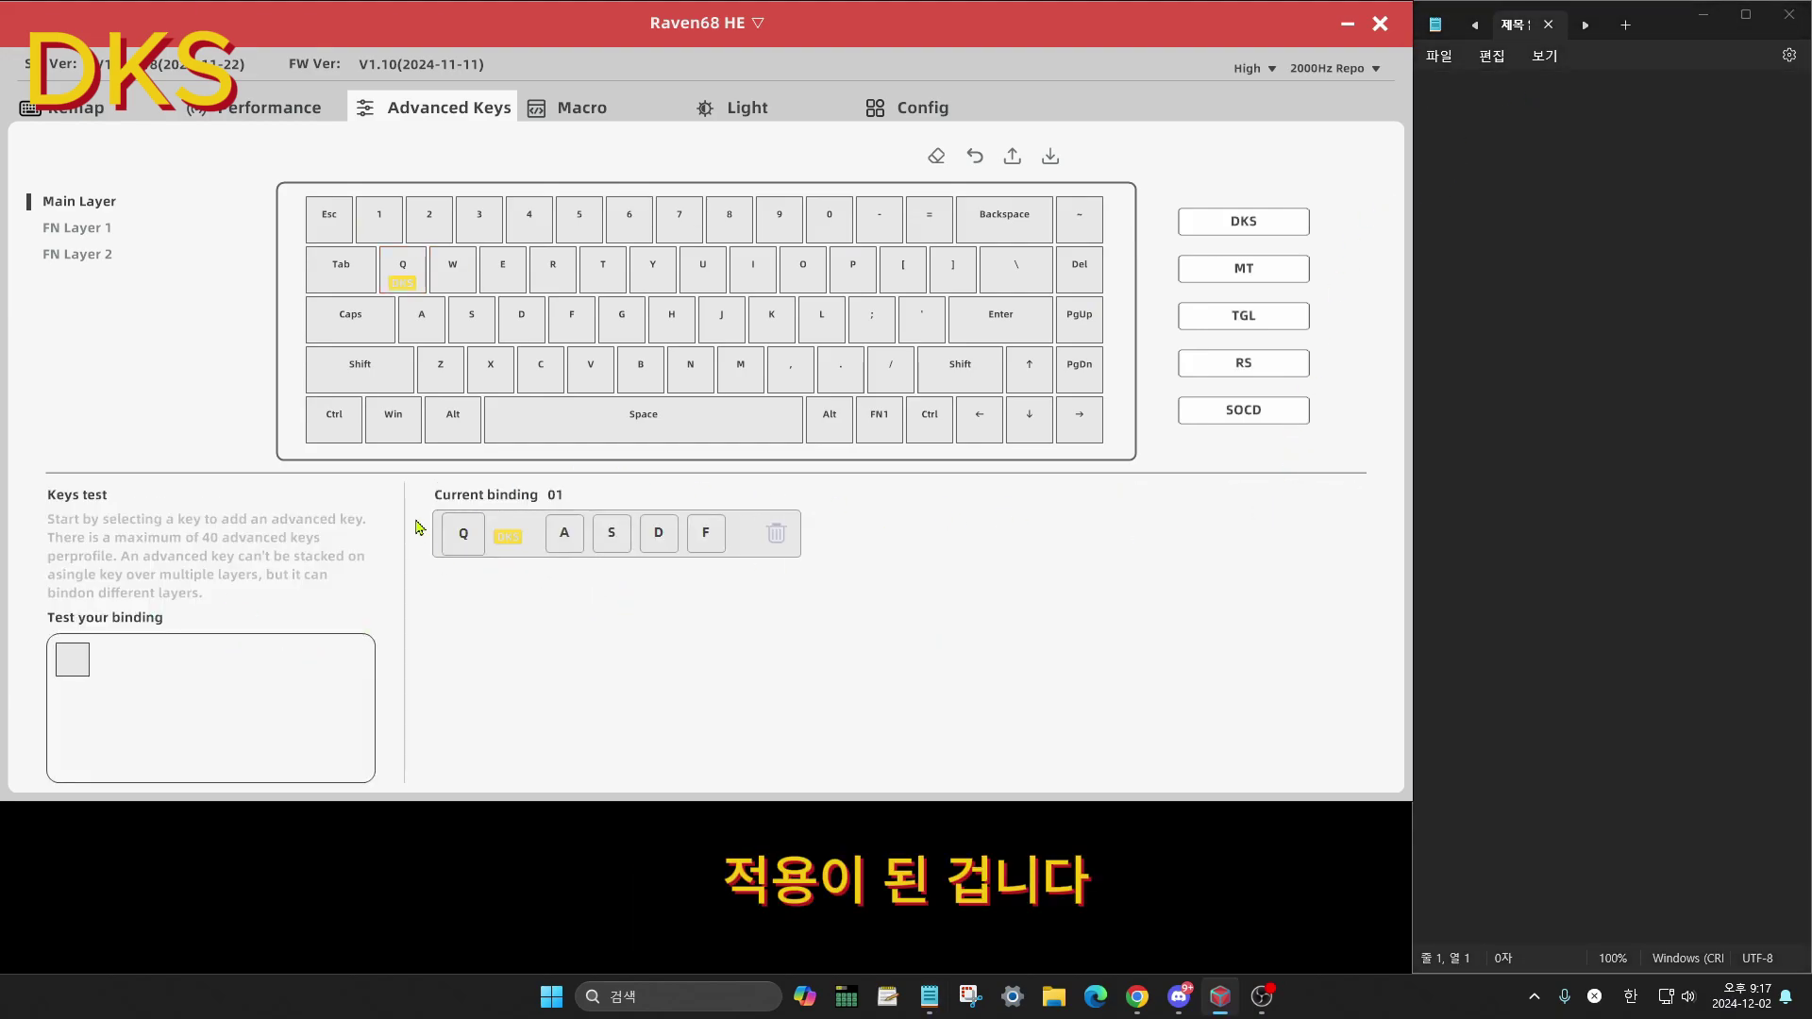
click(1522, 185)
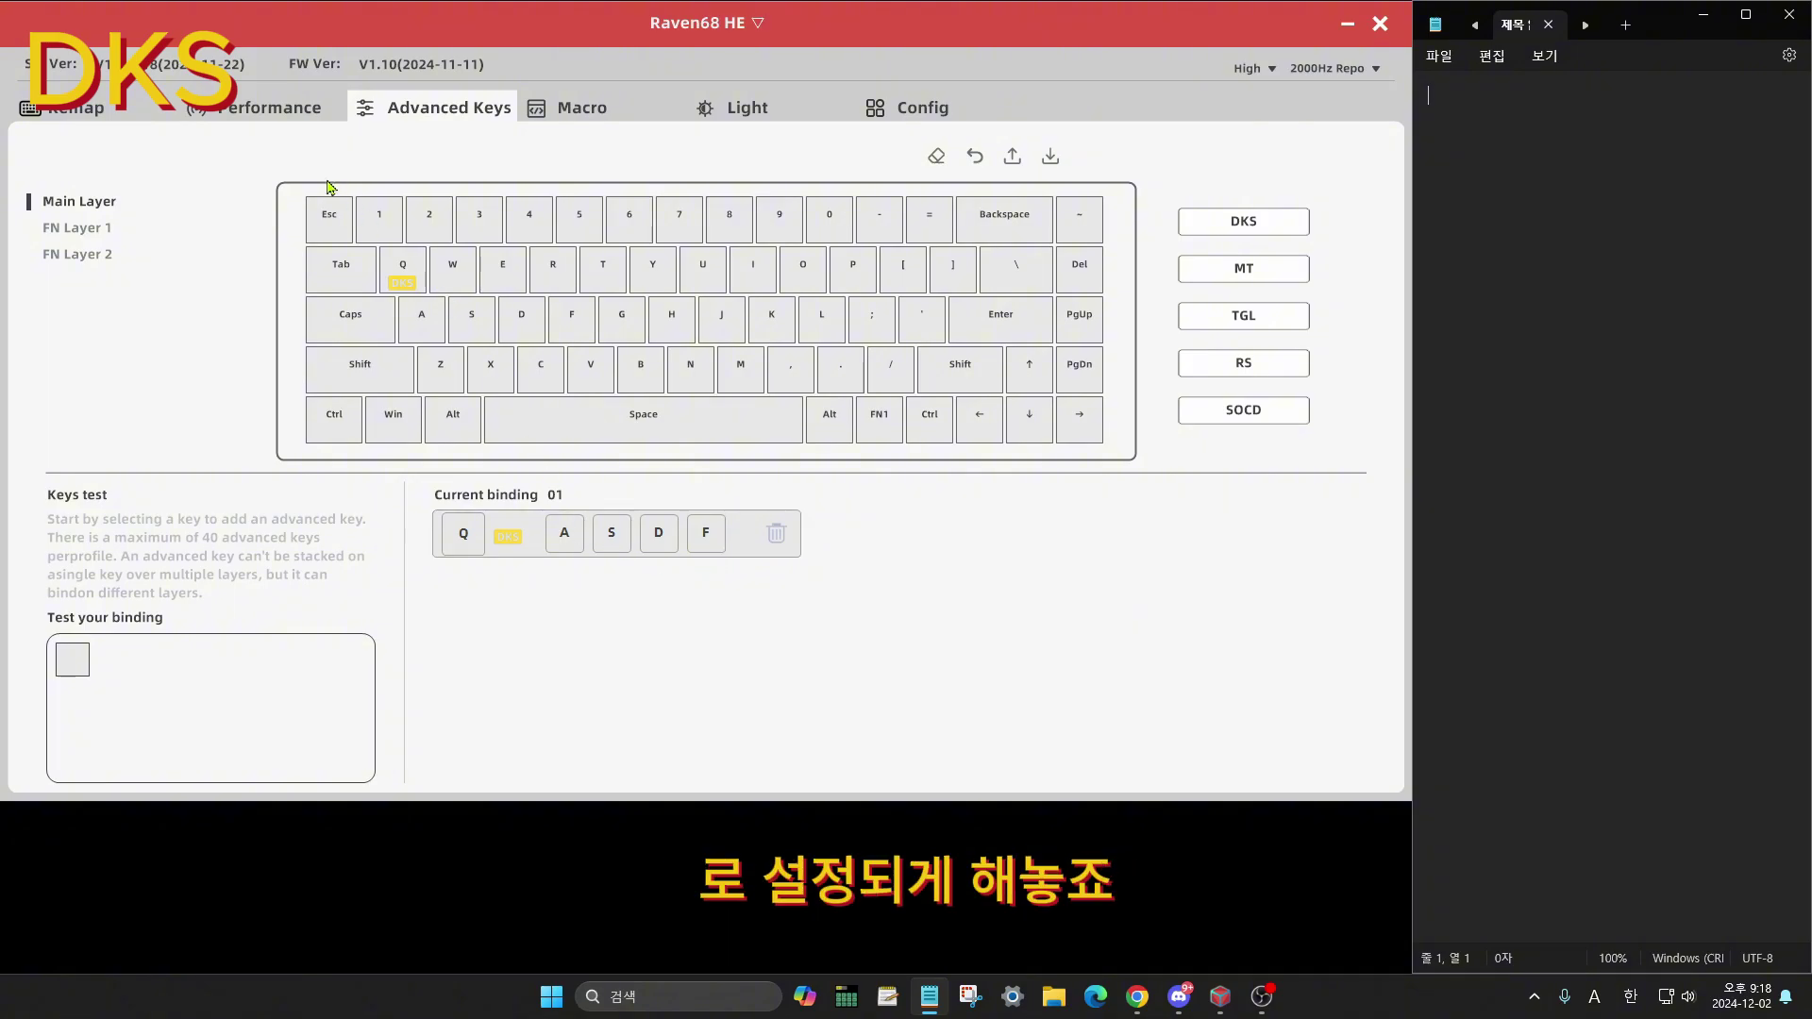
Show the keyboard's performance settings, test the Q binding's press and release stages in the blank note, and clear the test text
click(274, 117)
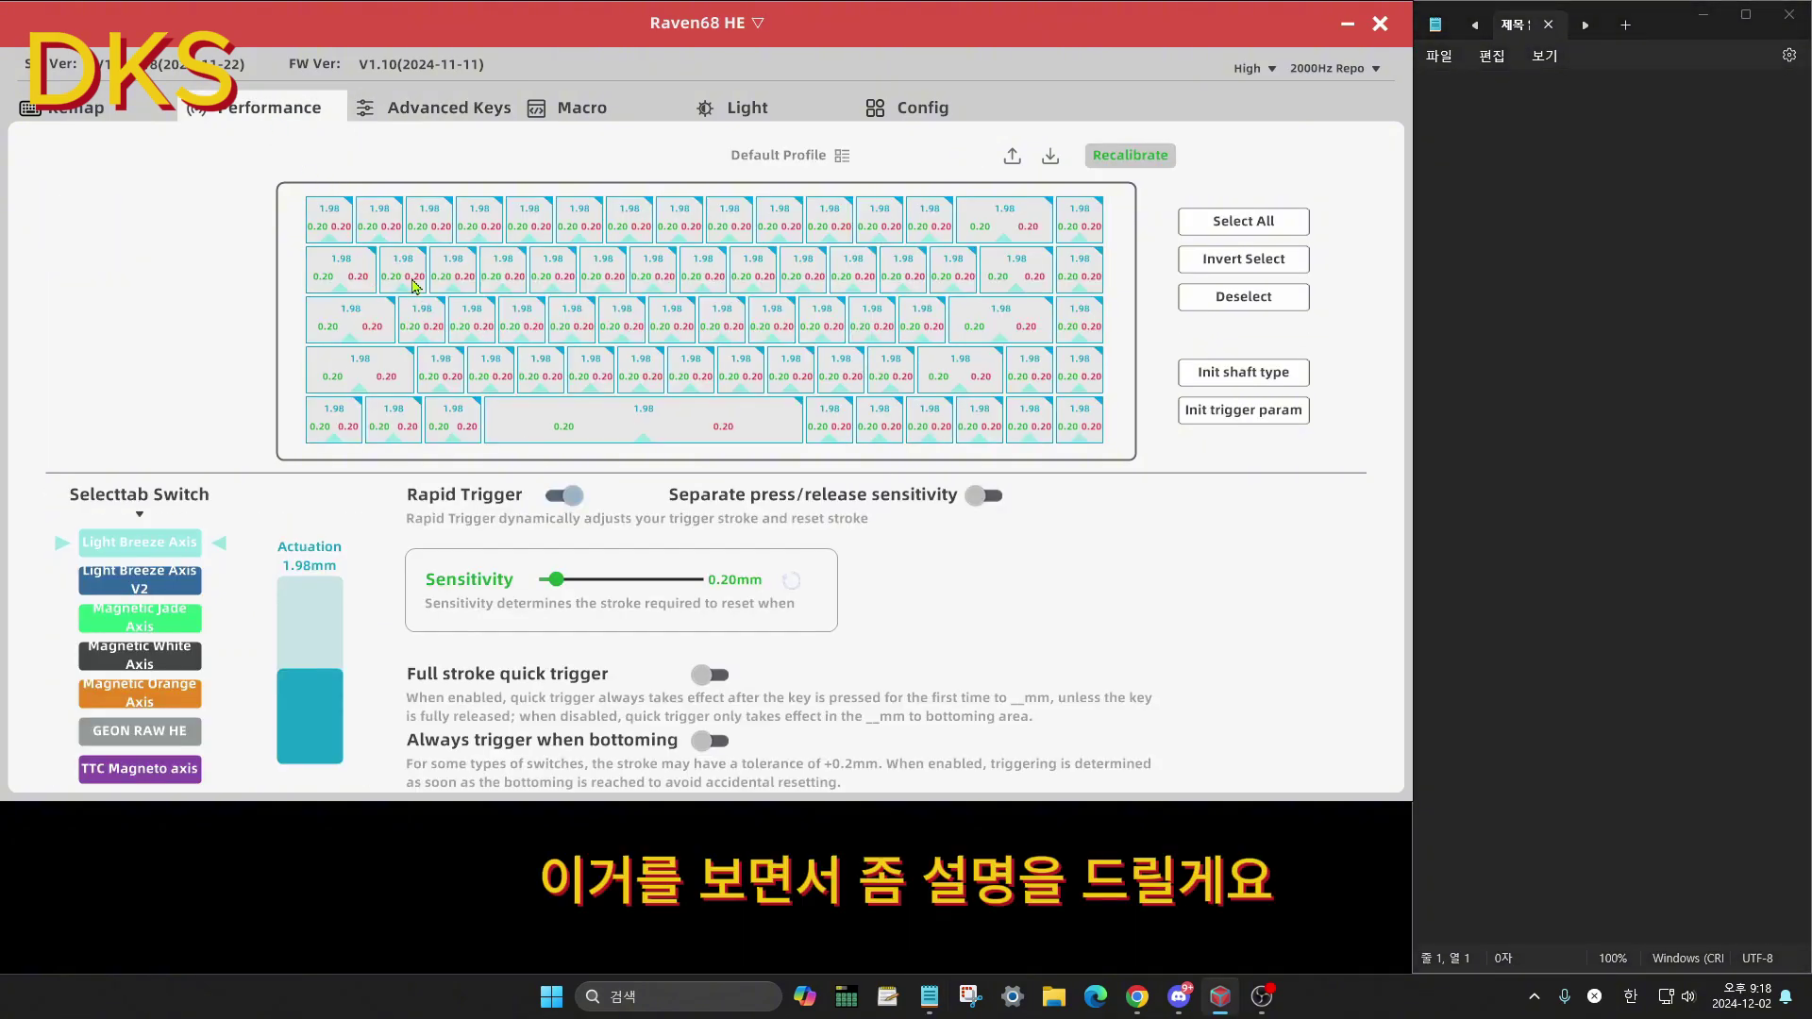
click(1489, 224)
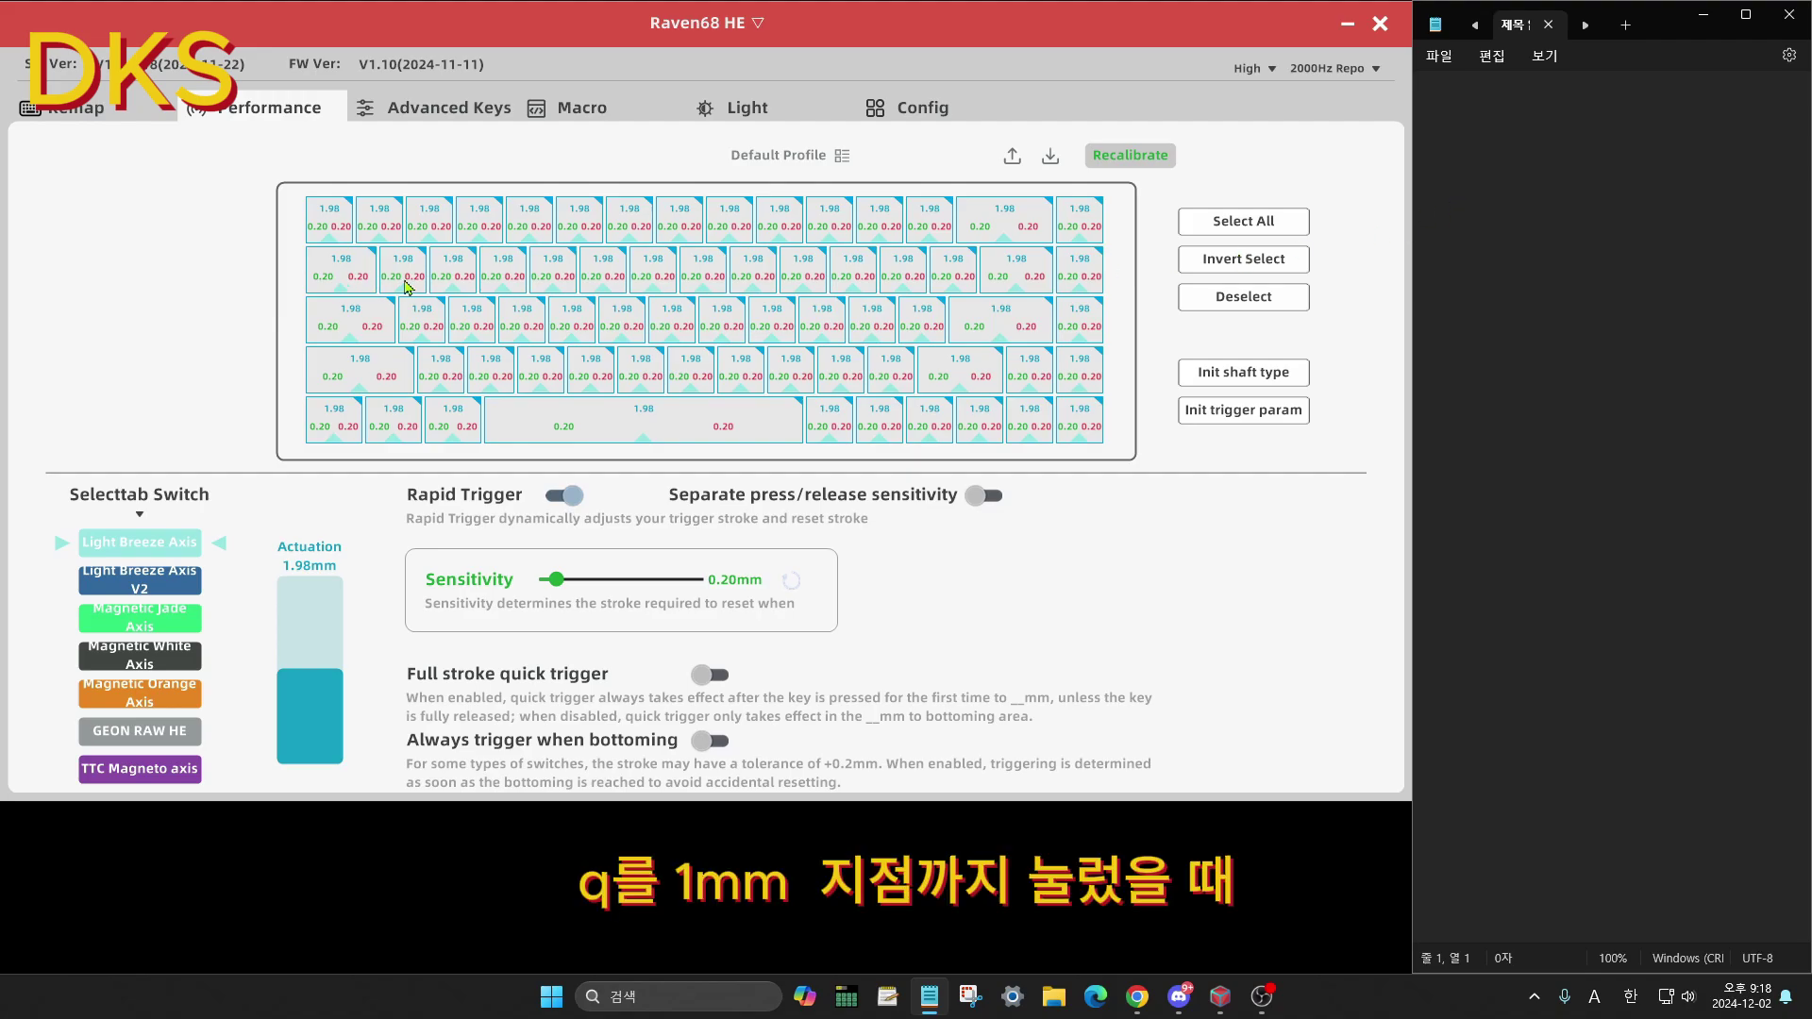
text(a)
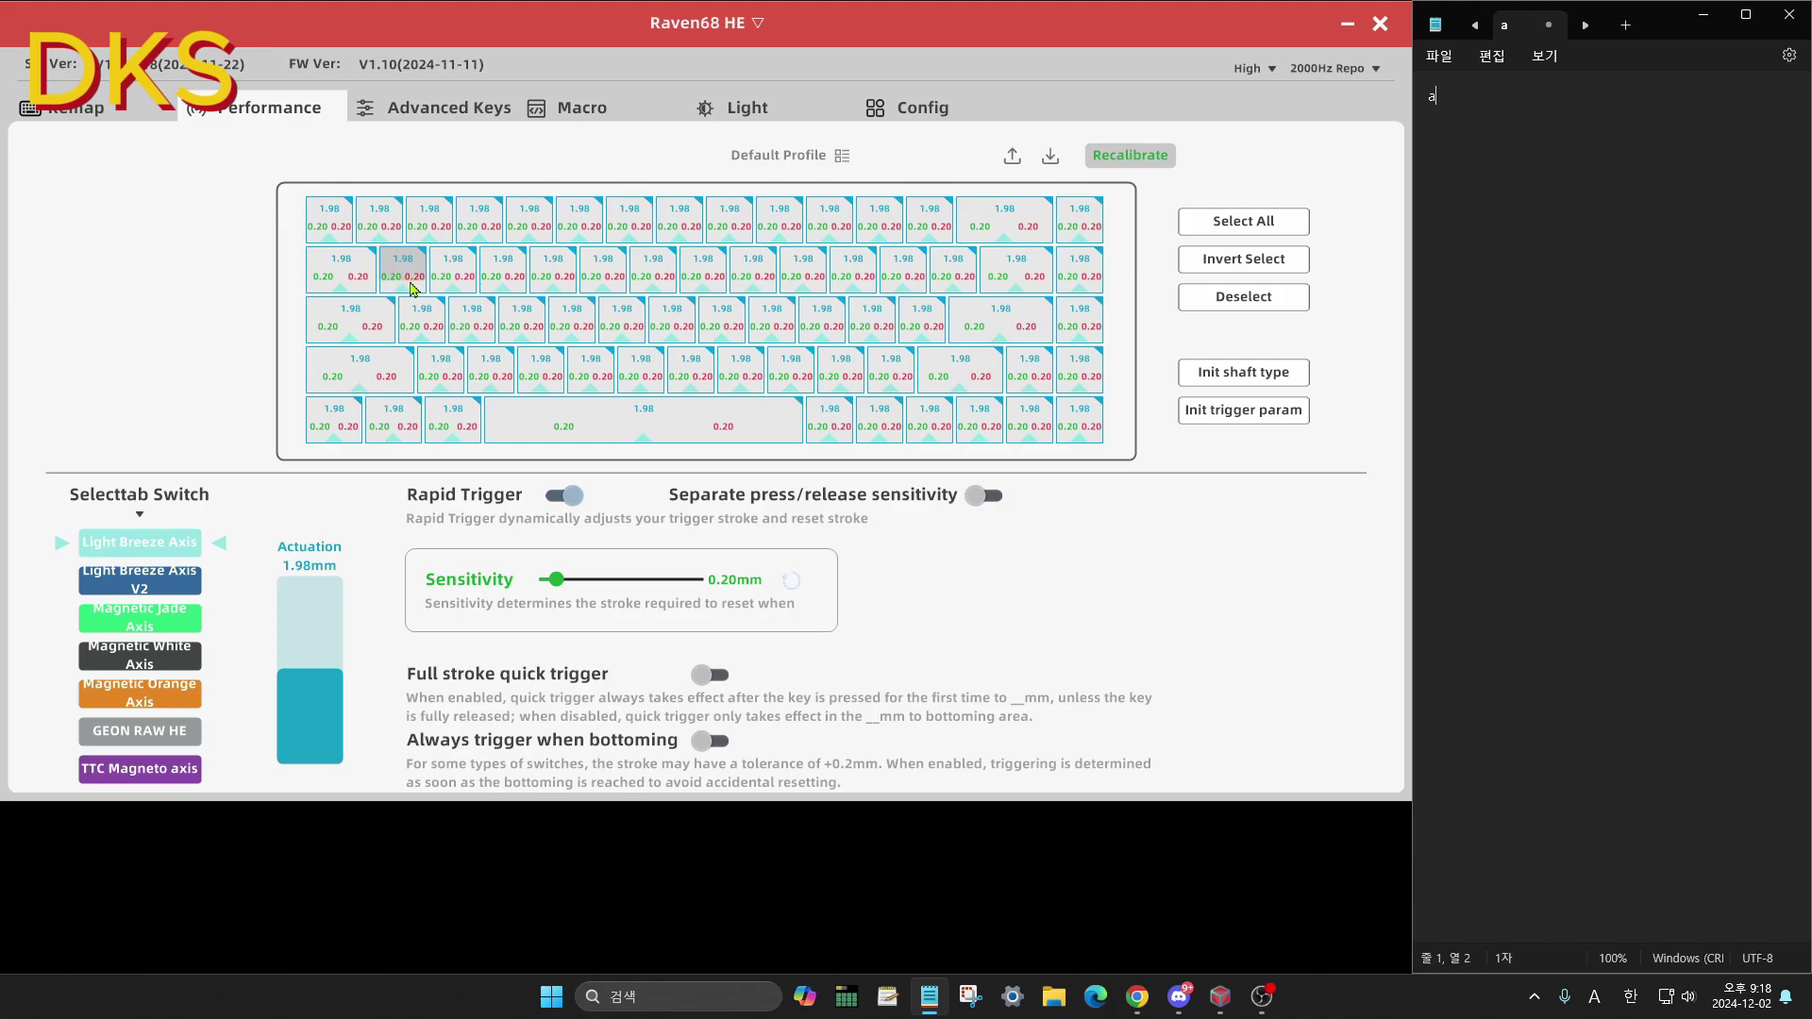
text(sd)
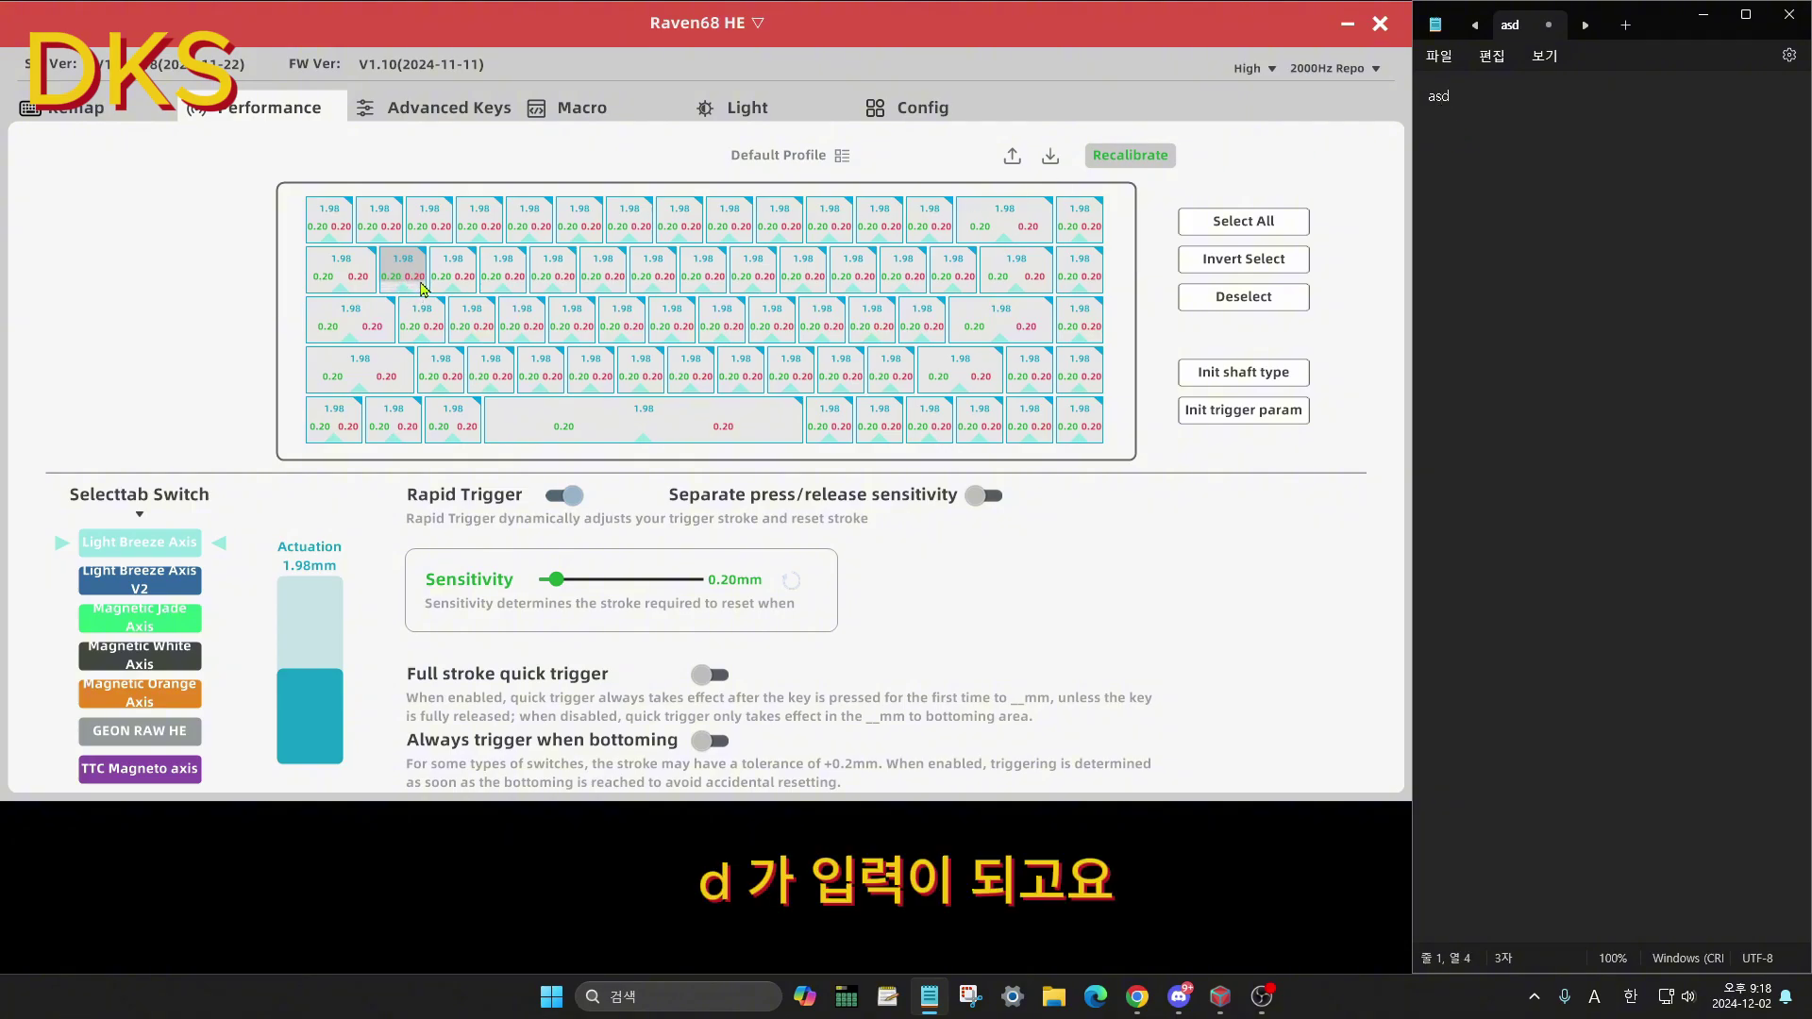
text(sd)
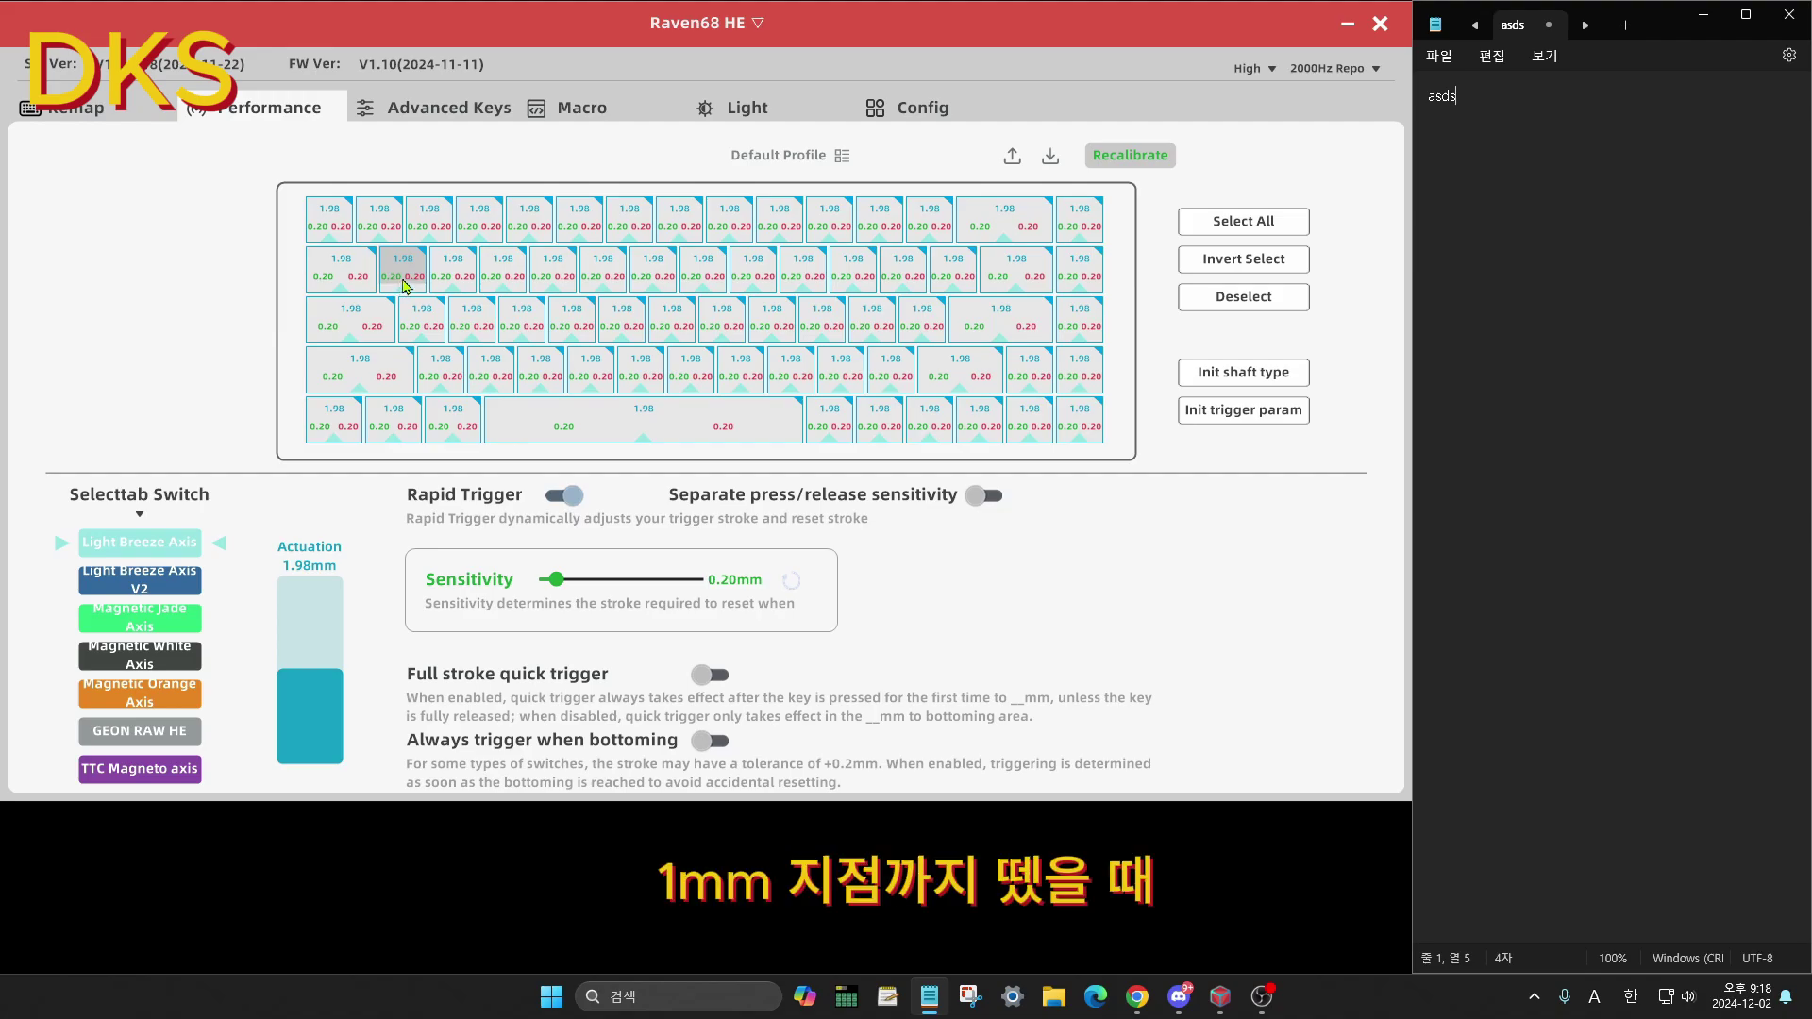
text(f)
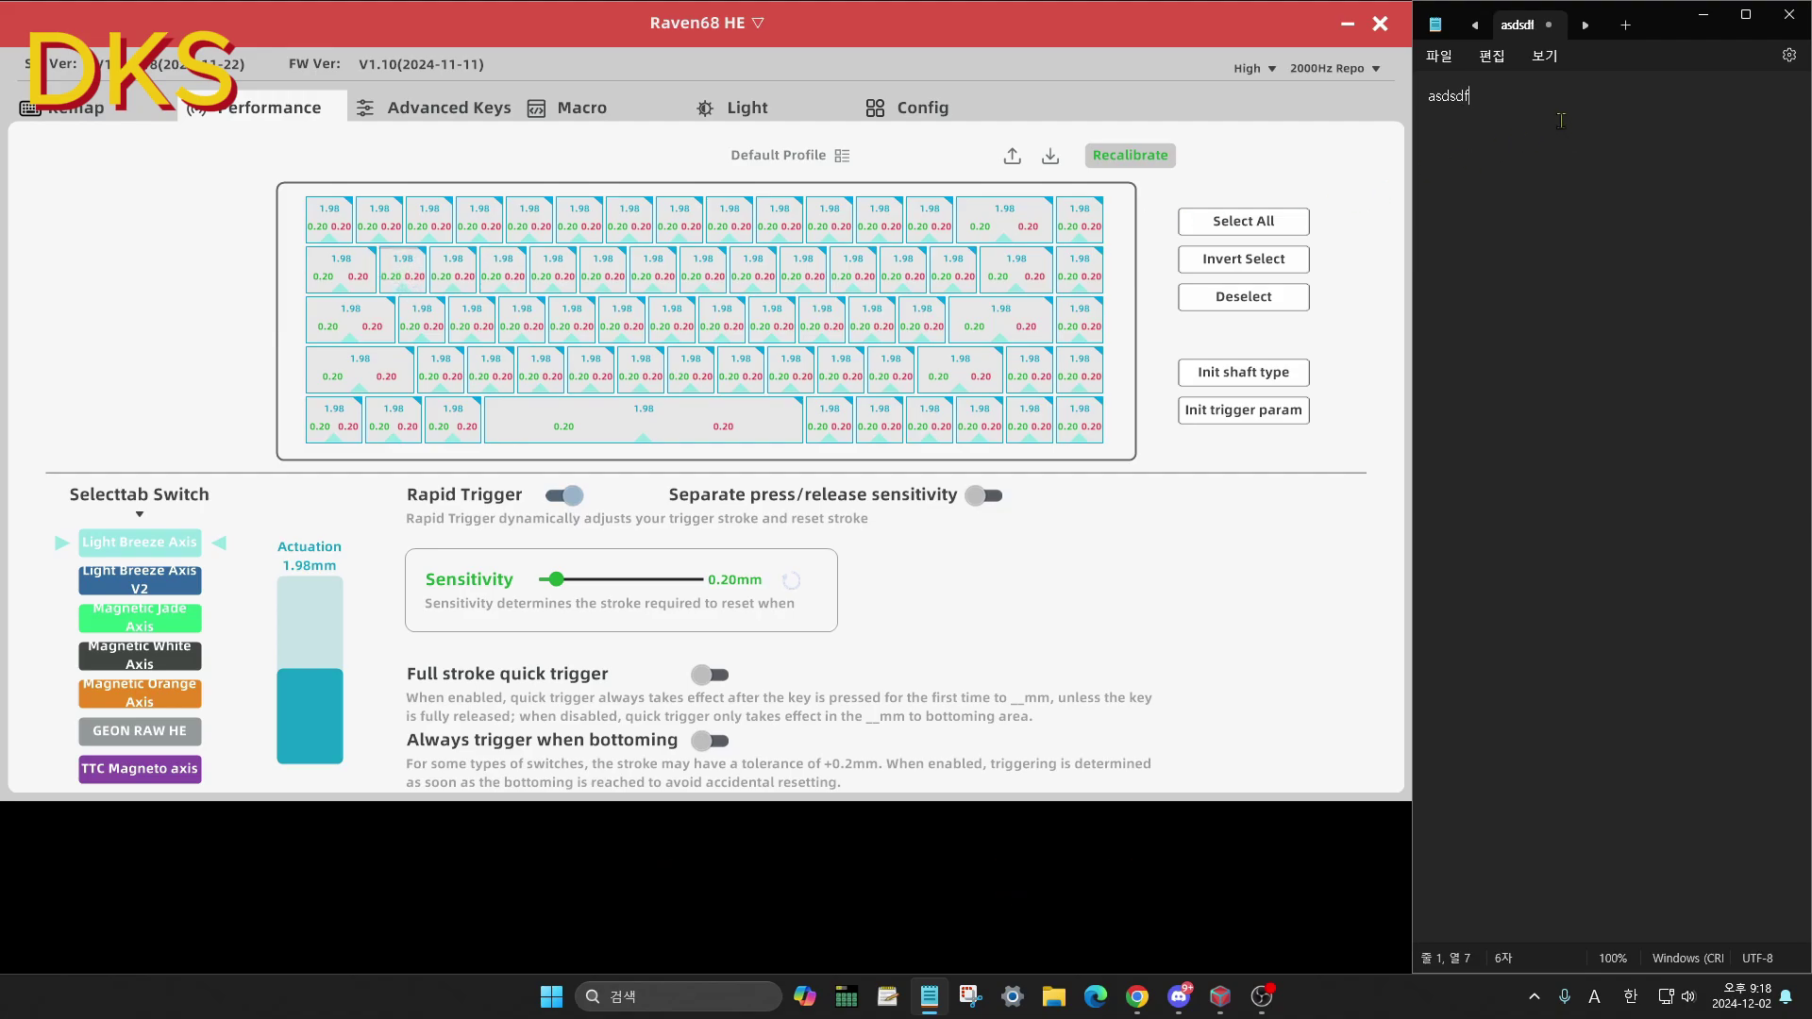
key(ctrl+a)
key(BackSpace)
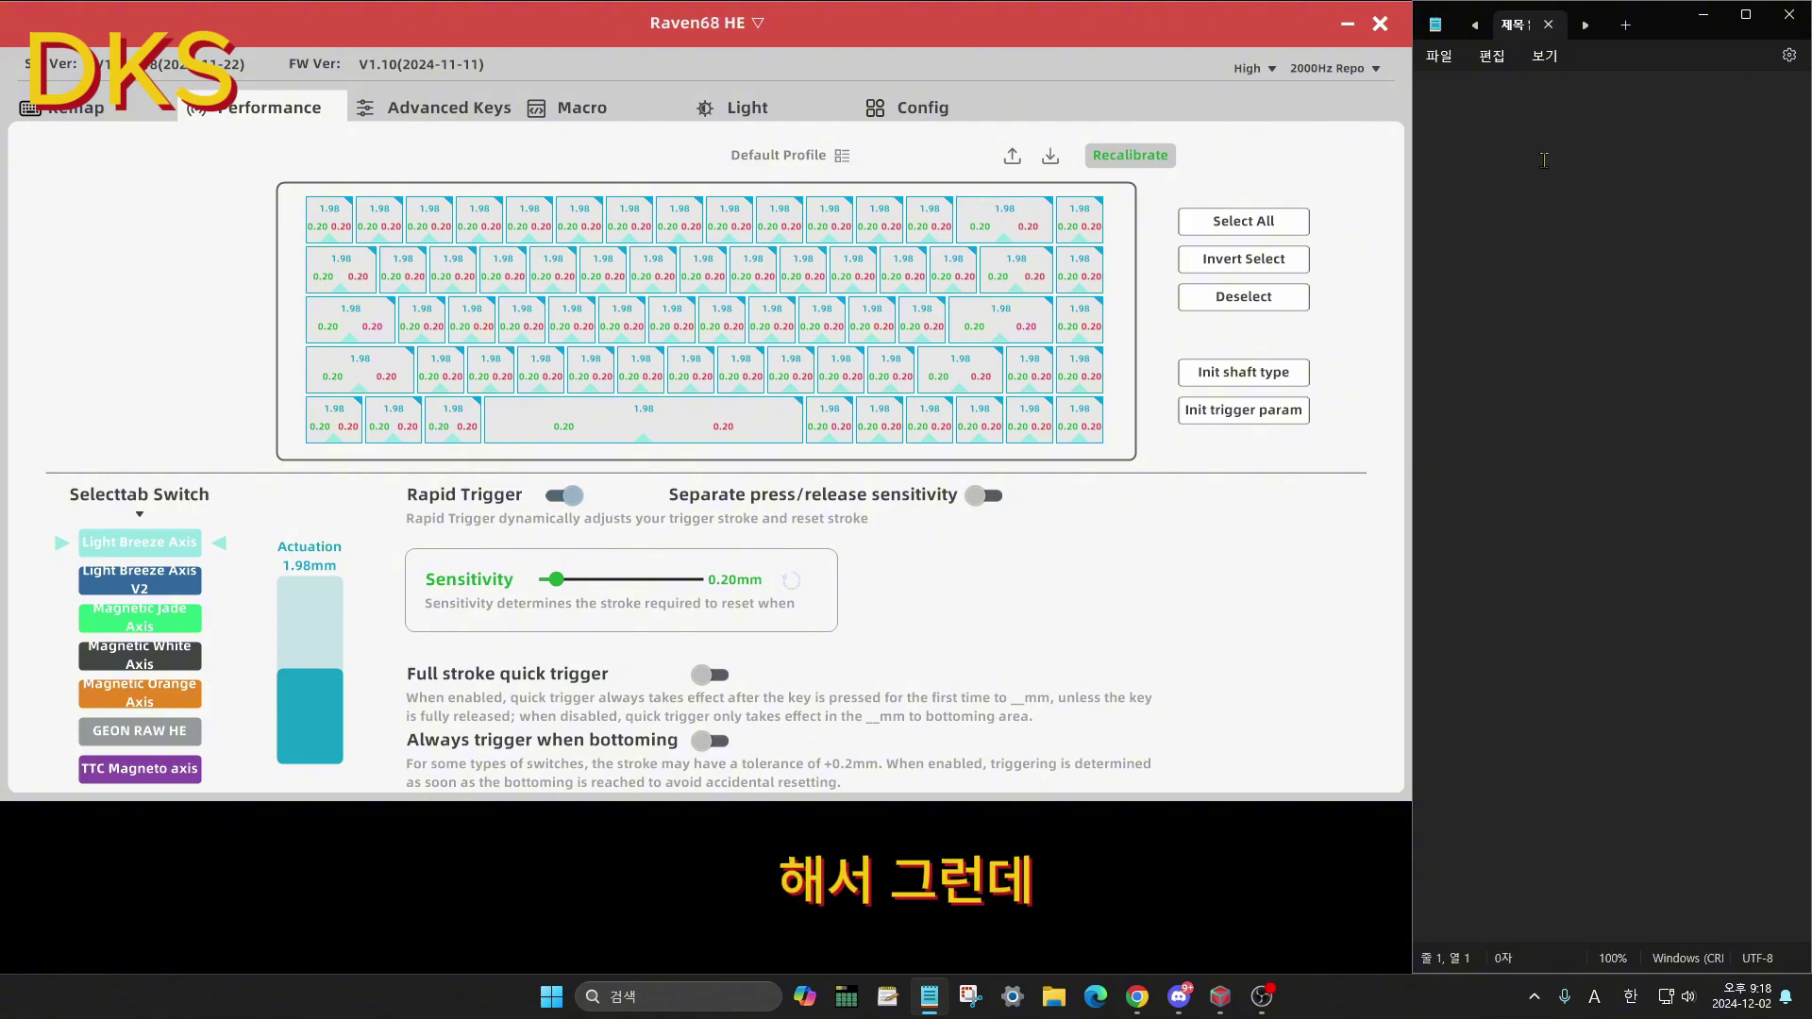
Test two full strokes of the Q binding by entering asdfasdf in the note, and clear the text
text(as)
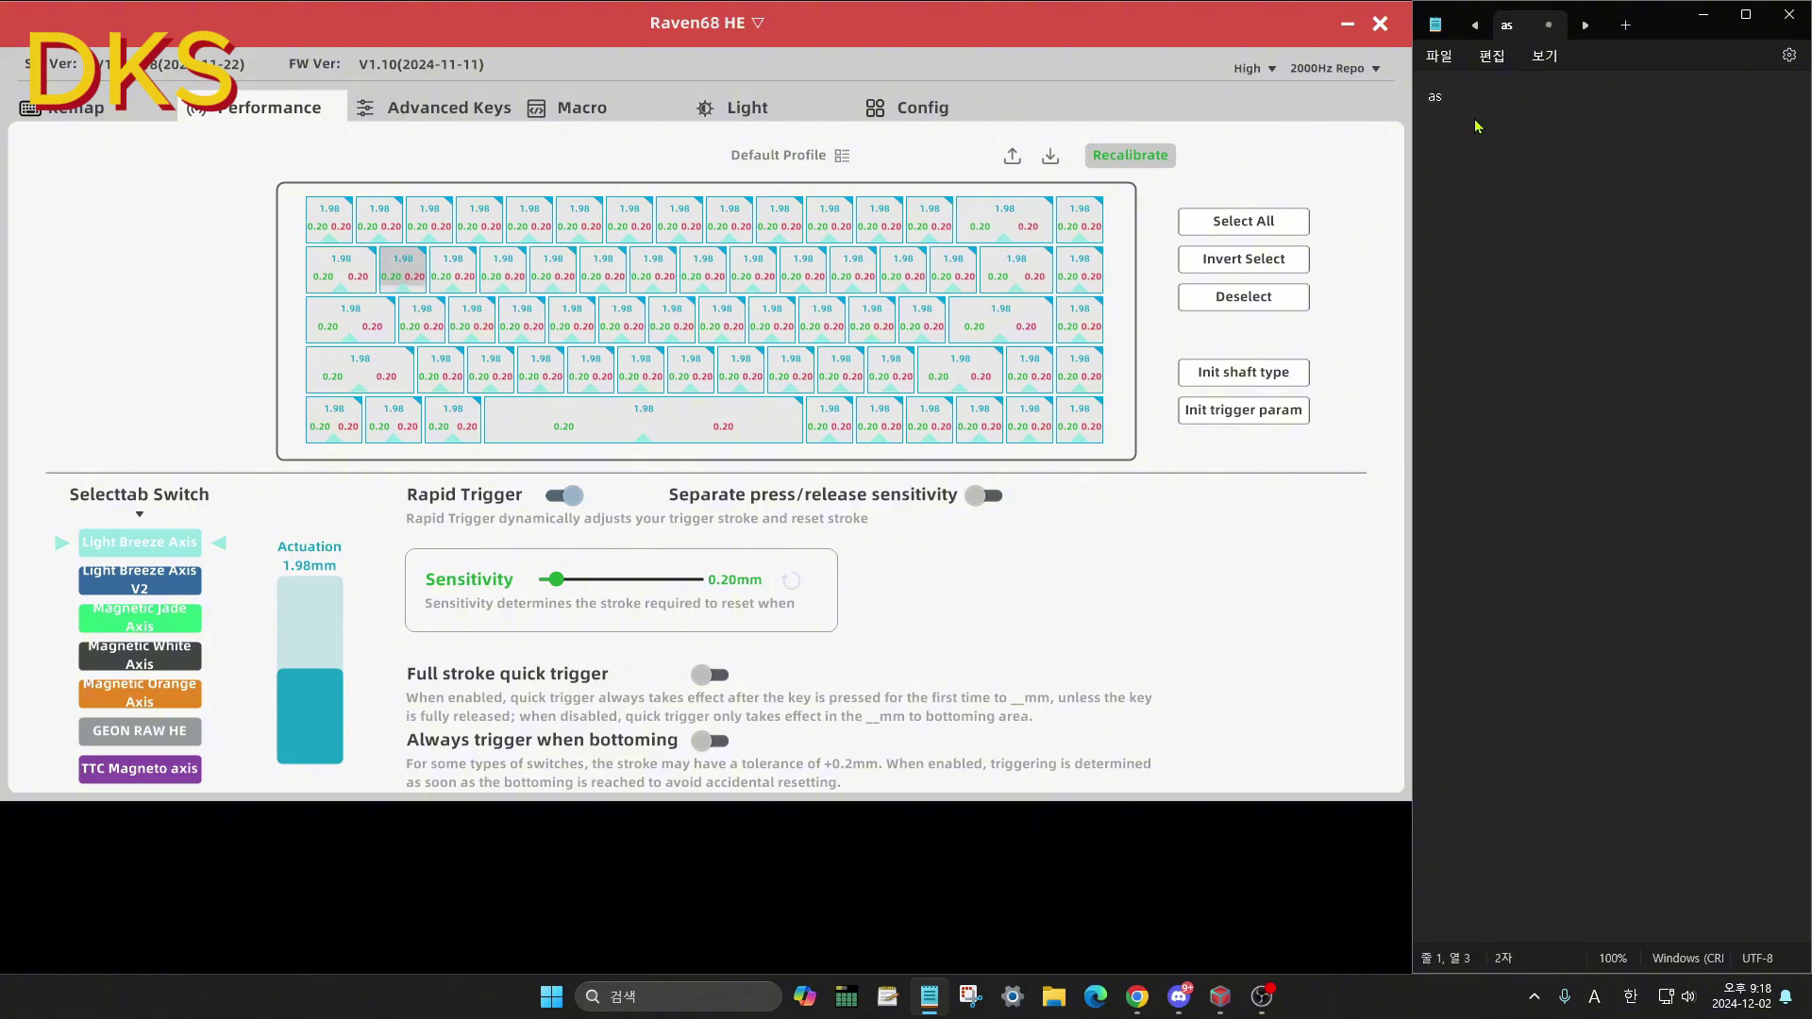
text(df)
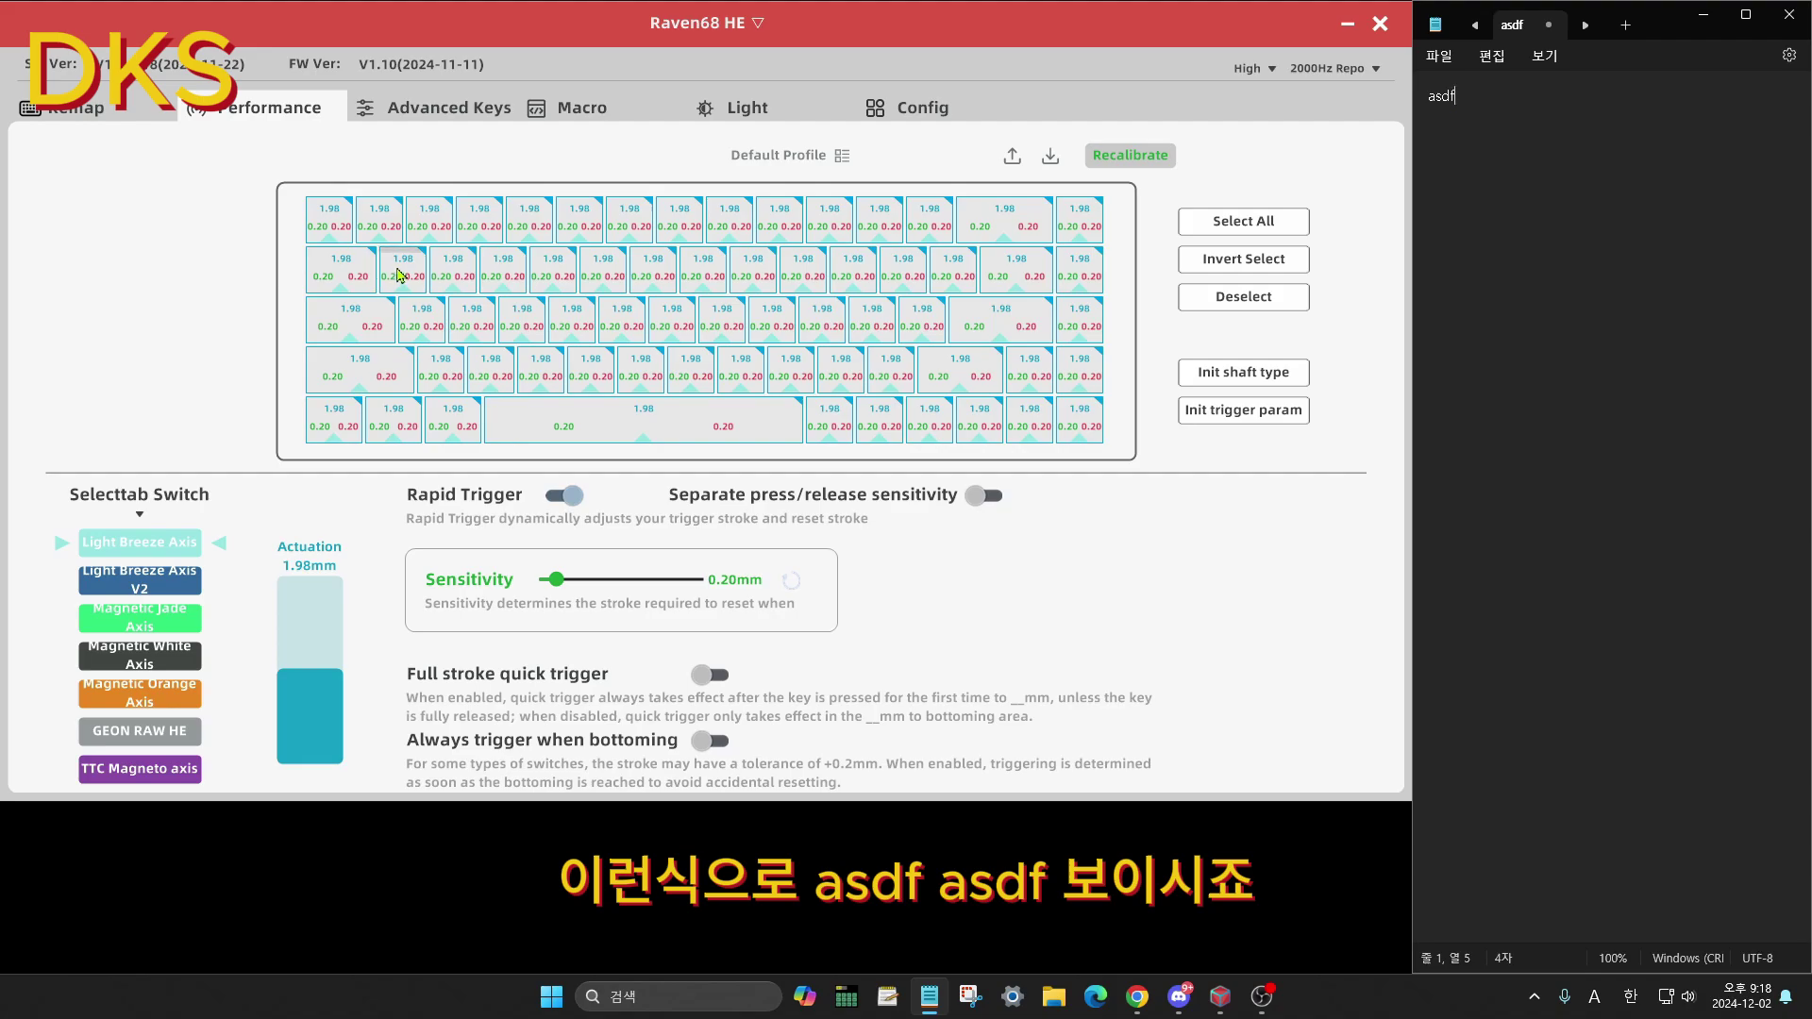
text(asdf)
key(ctrl+a)
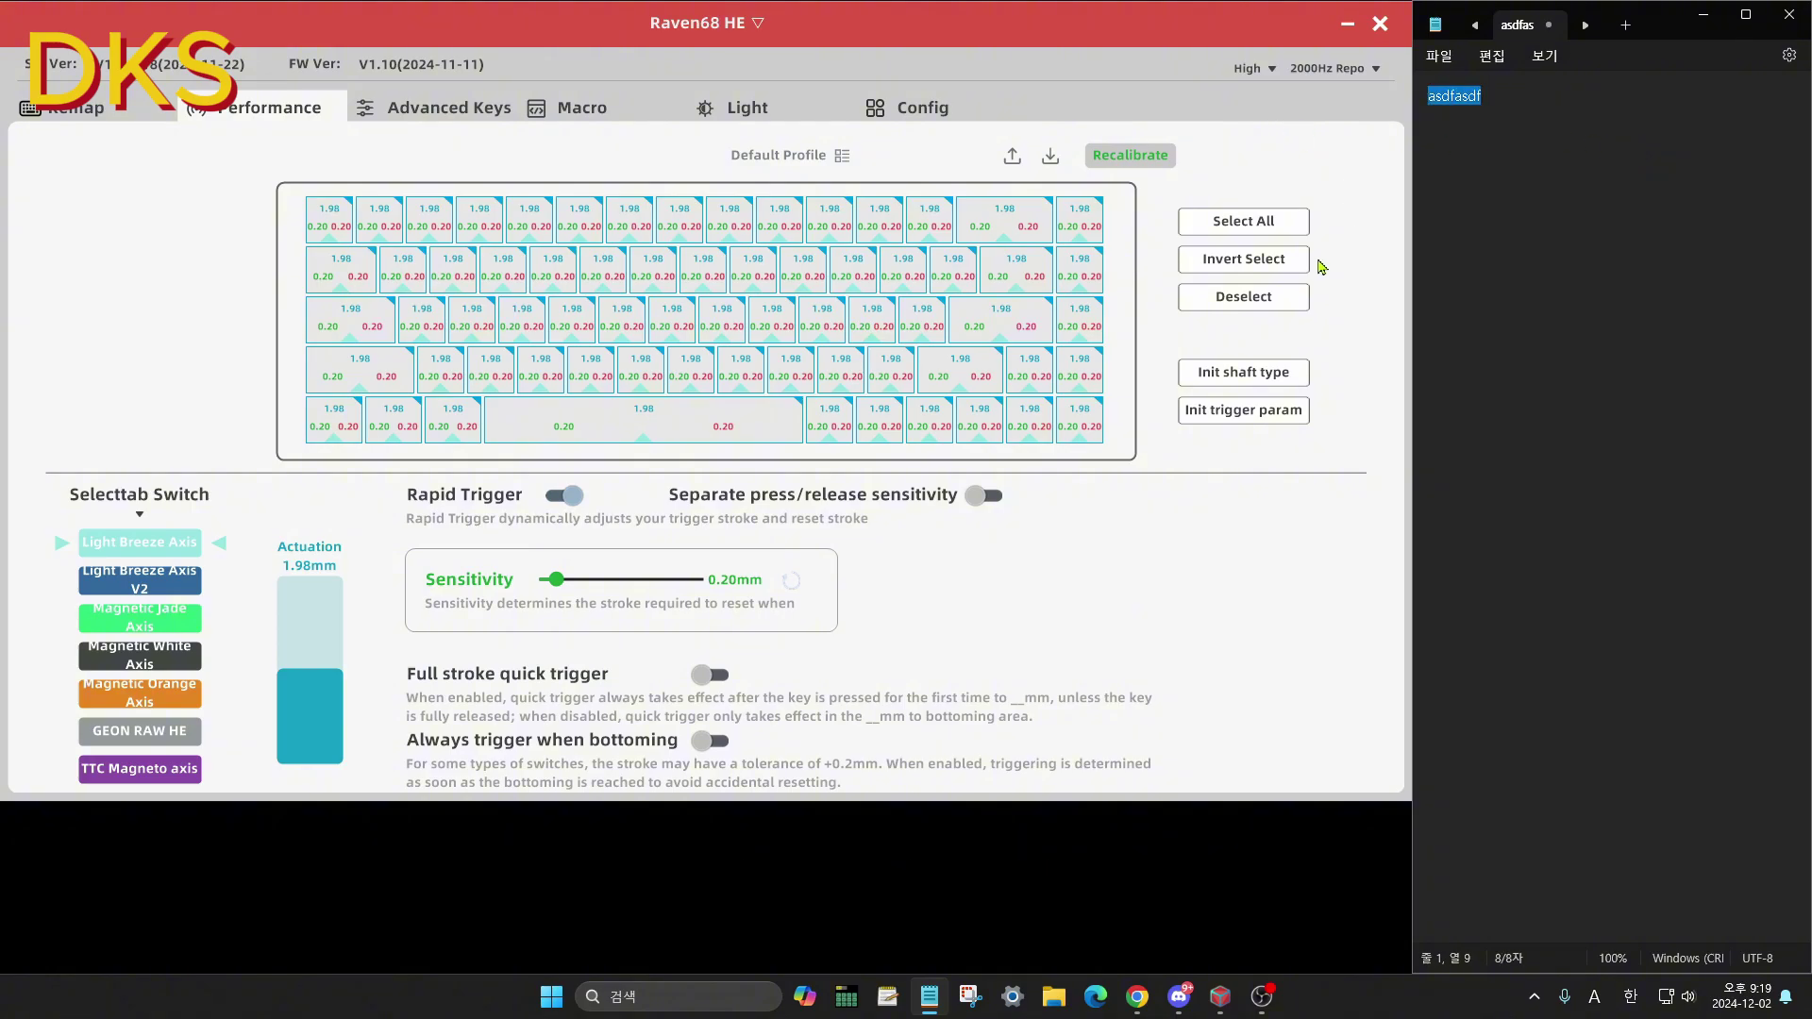
key(BackSpace)
Return to the advanced key settings and delete the DKS binding on Q
click(434, 106)
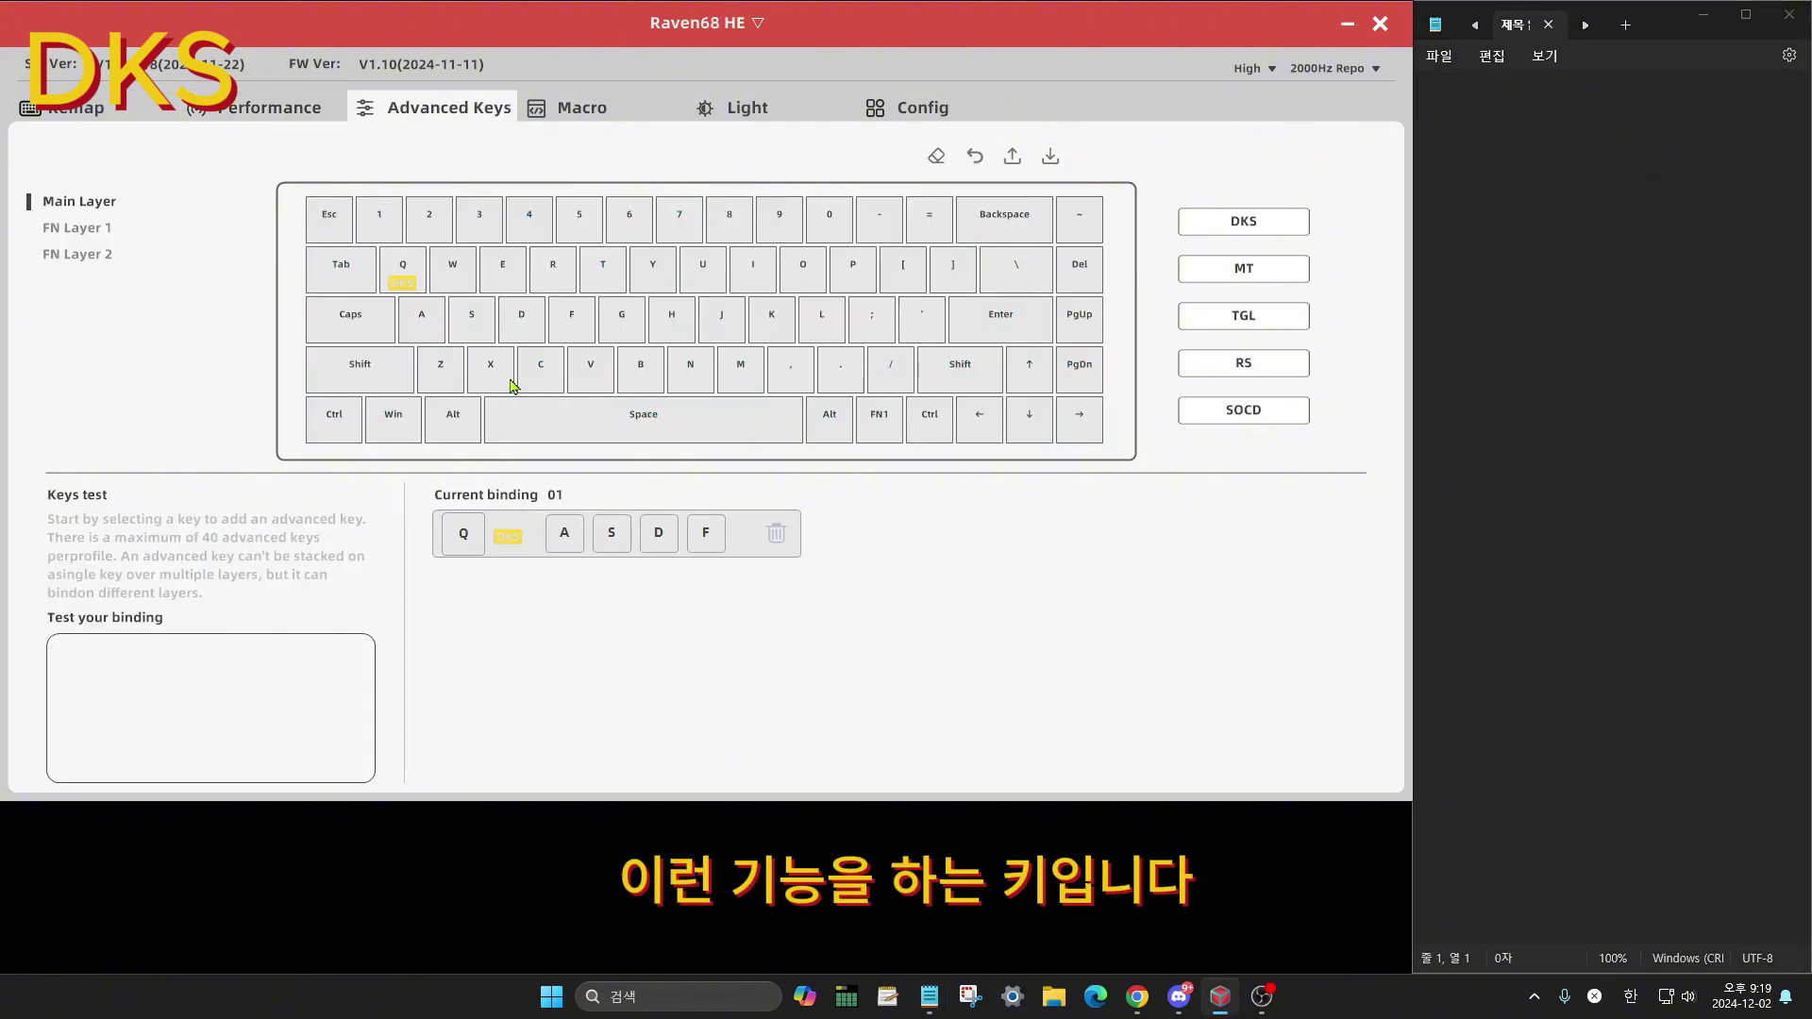
click(775, 534)
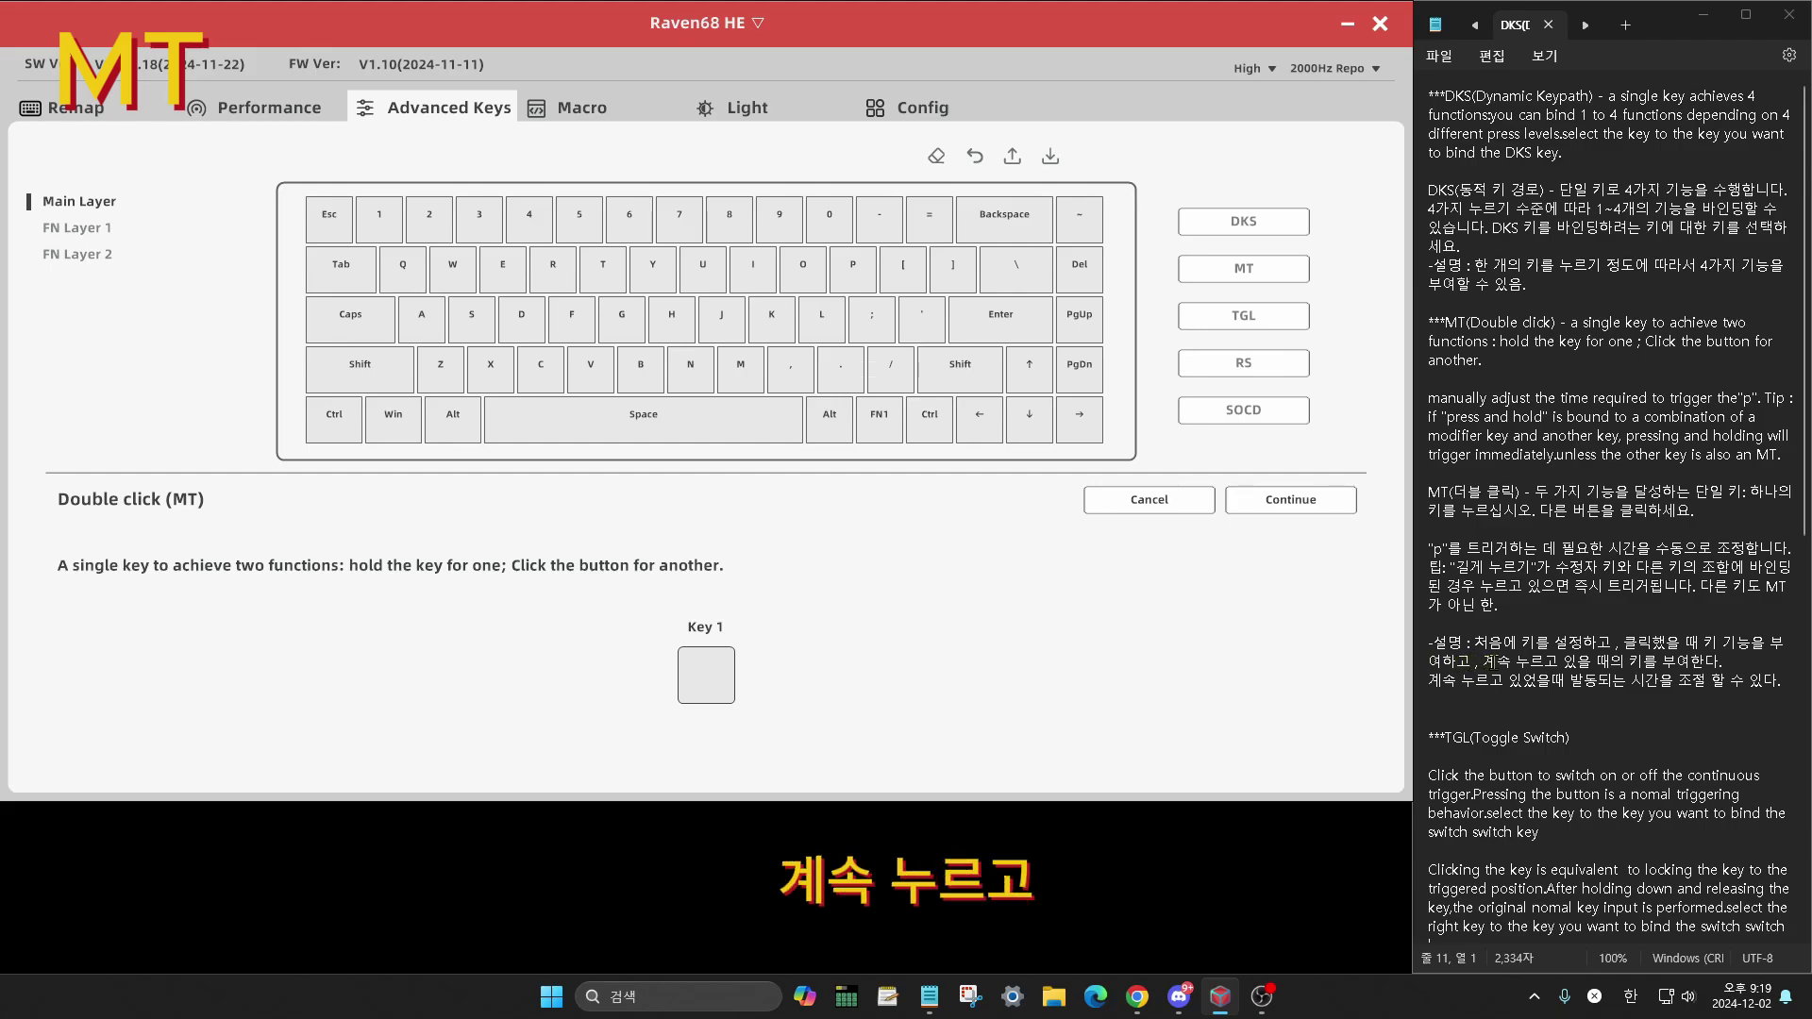
Review the Korean explanation of the MT function's click and hold behaviour in the notes
click(1688, 663)
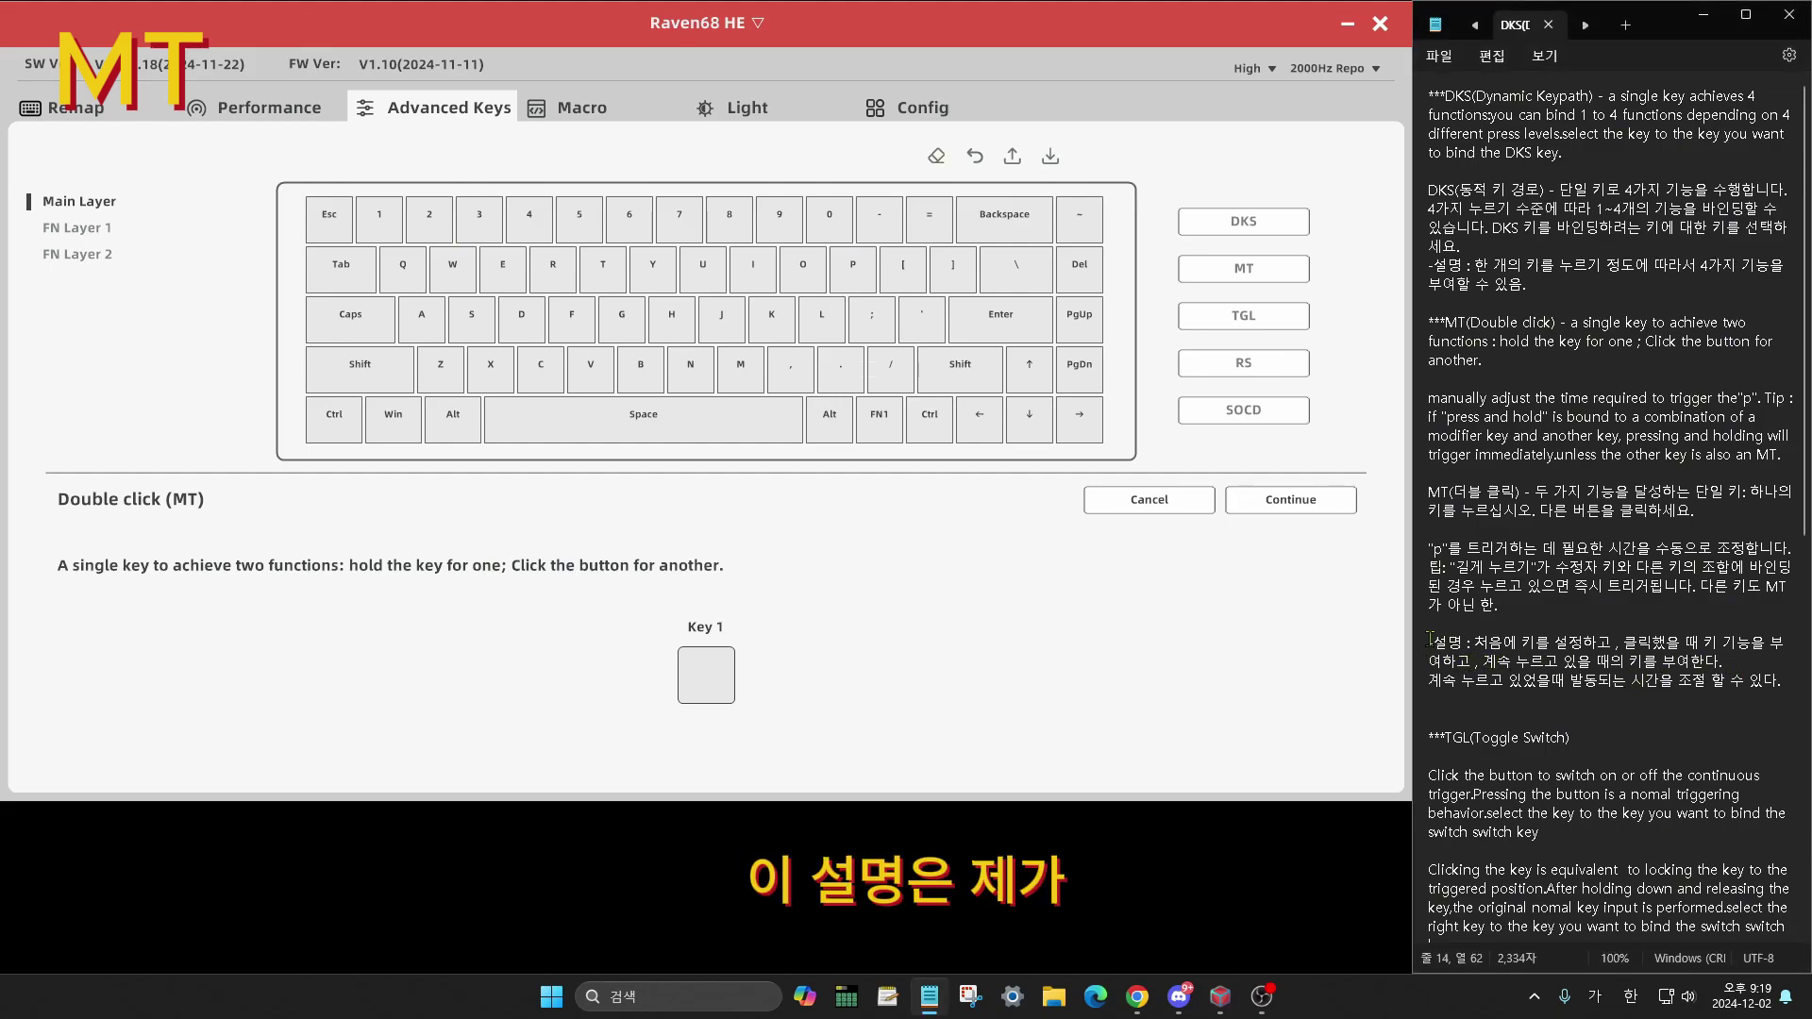
drag(1433, 642, 1634, 679)
click(1759, 679)
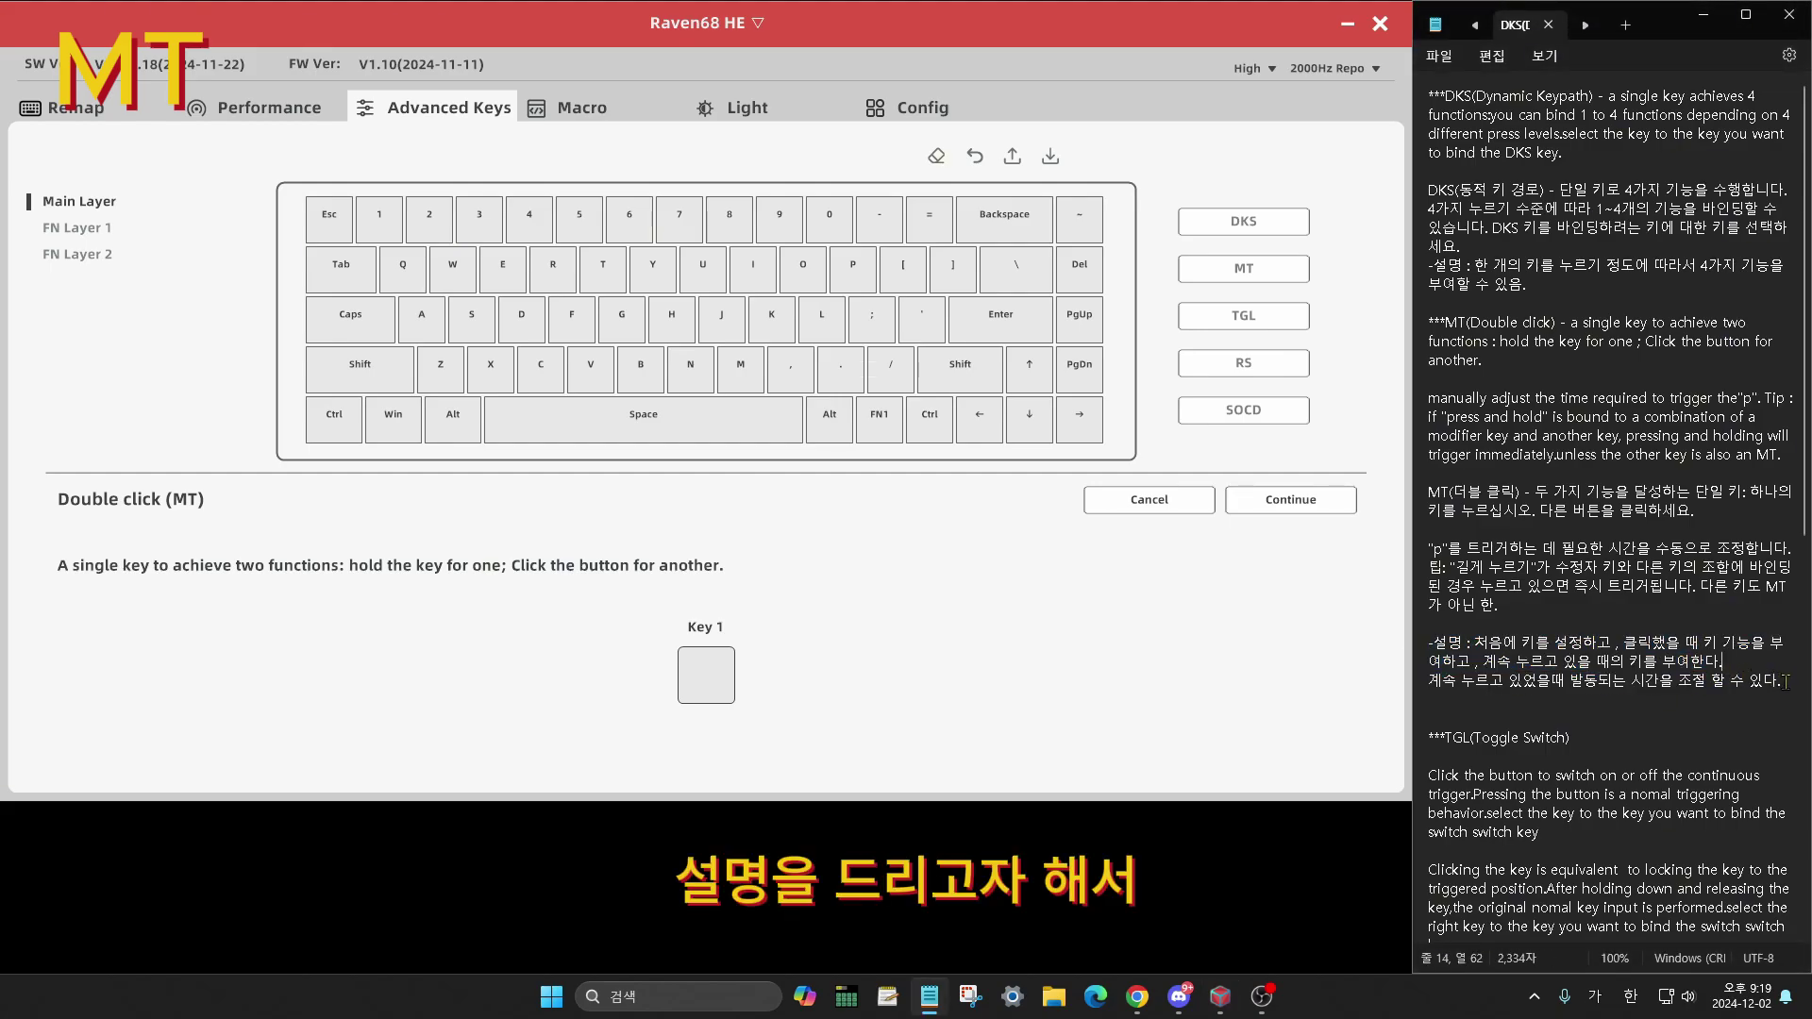
drag(1784, 681, 1423, 645)
click(1419, 651)
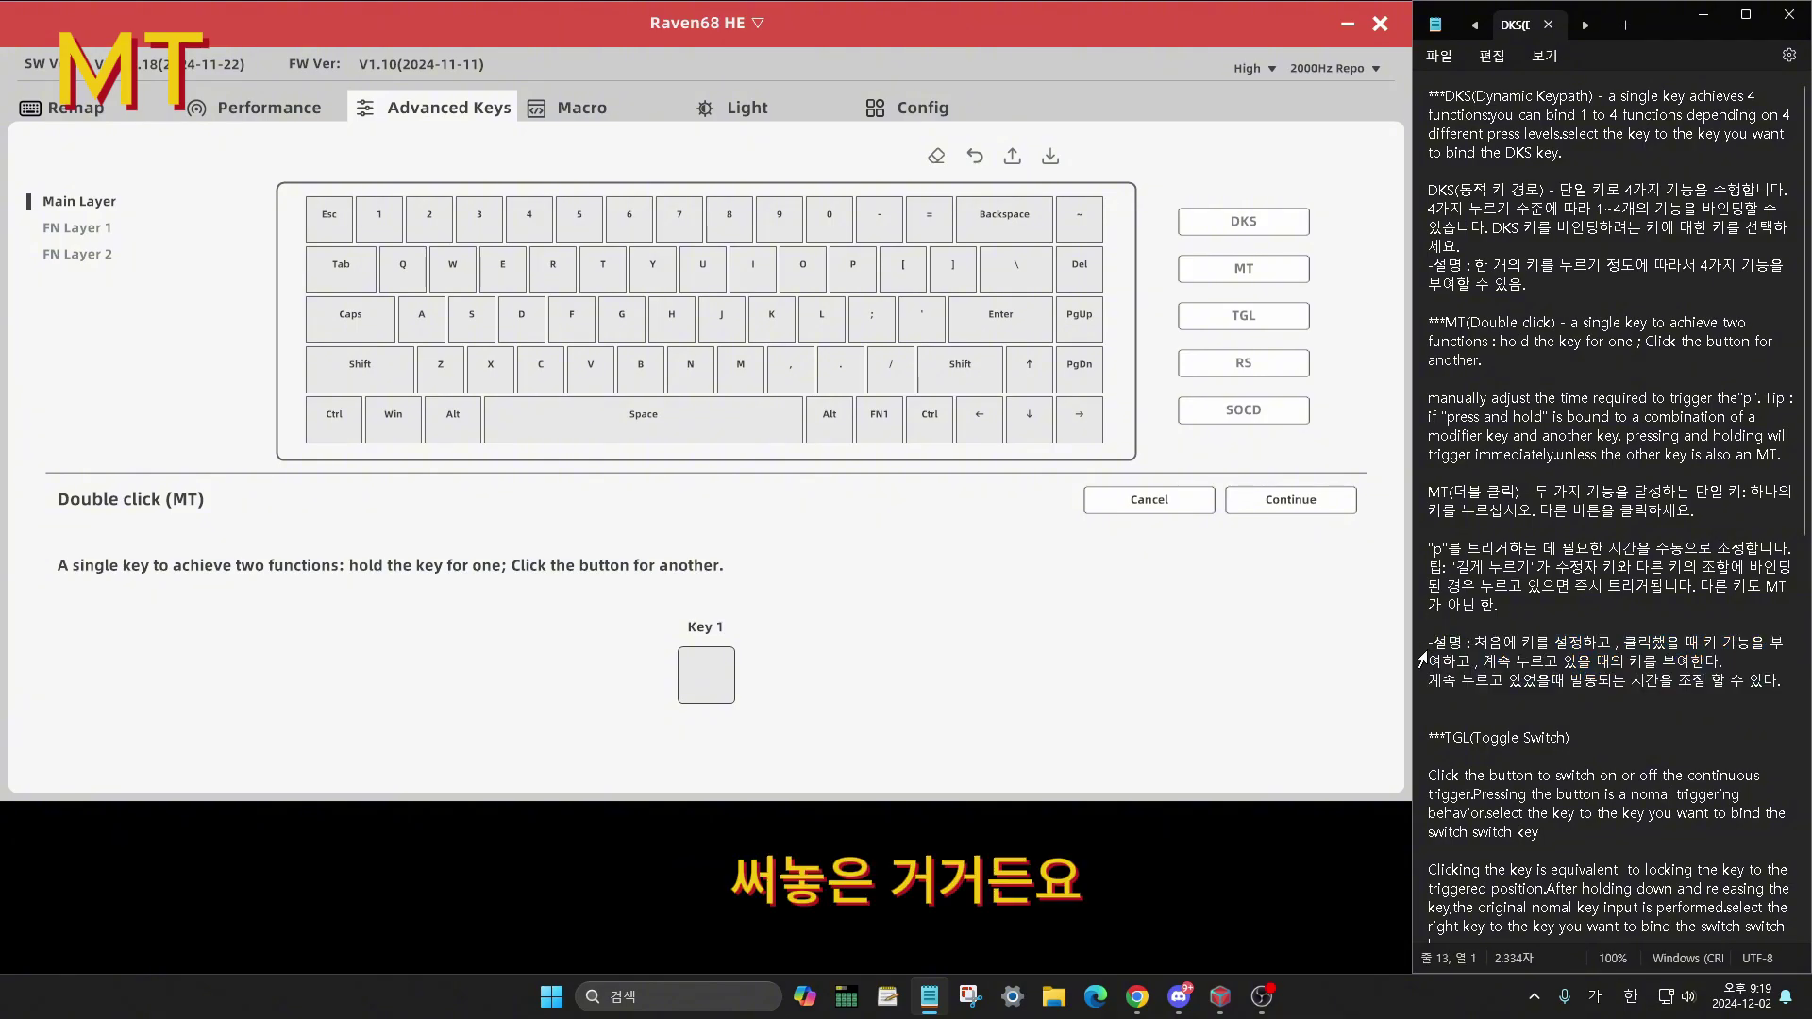
Choose Q as the key for the Double click (MT) binding and continue to its Mod Tap settings
click(719, 666)
click(413, 276)
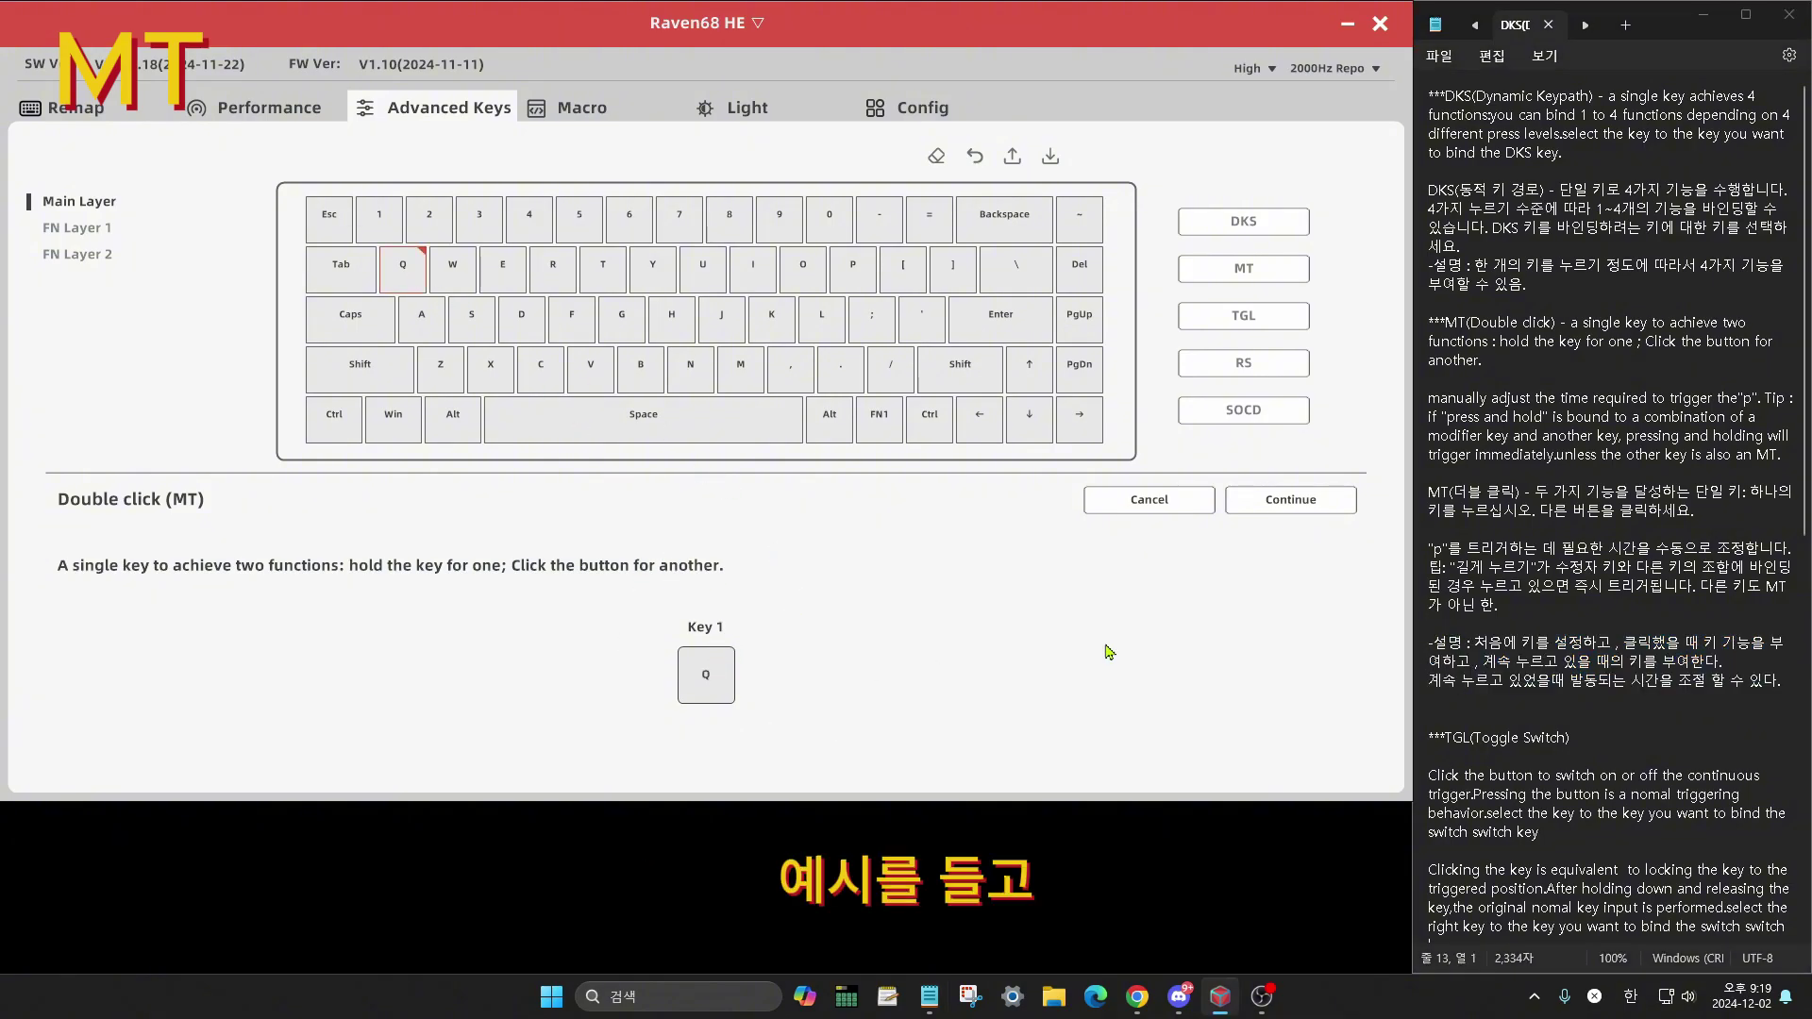
click(1290, 499)
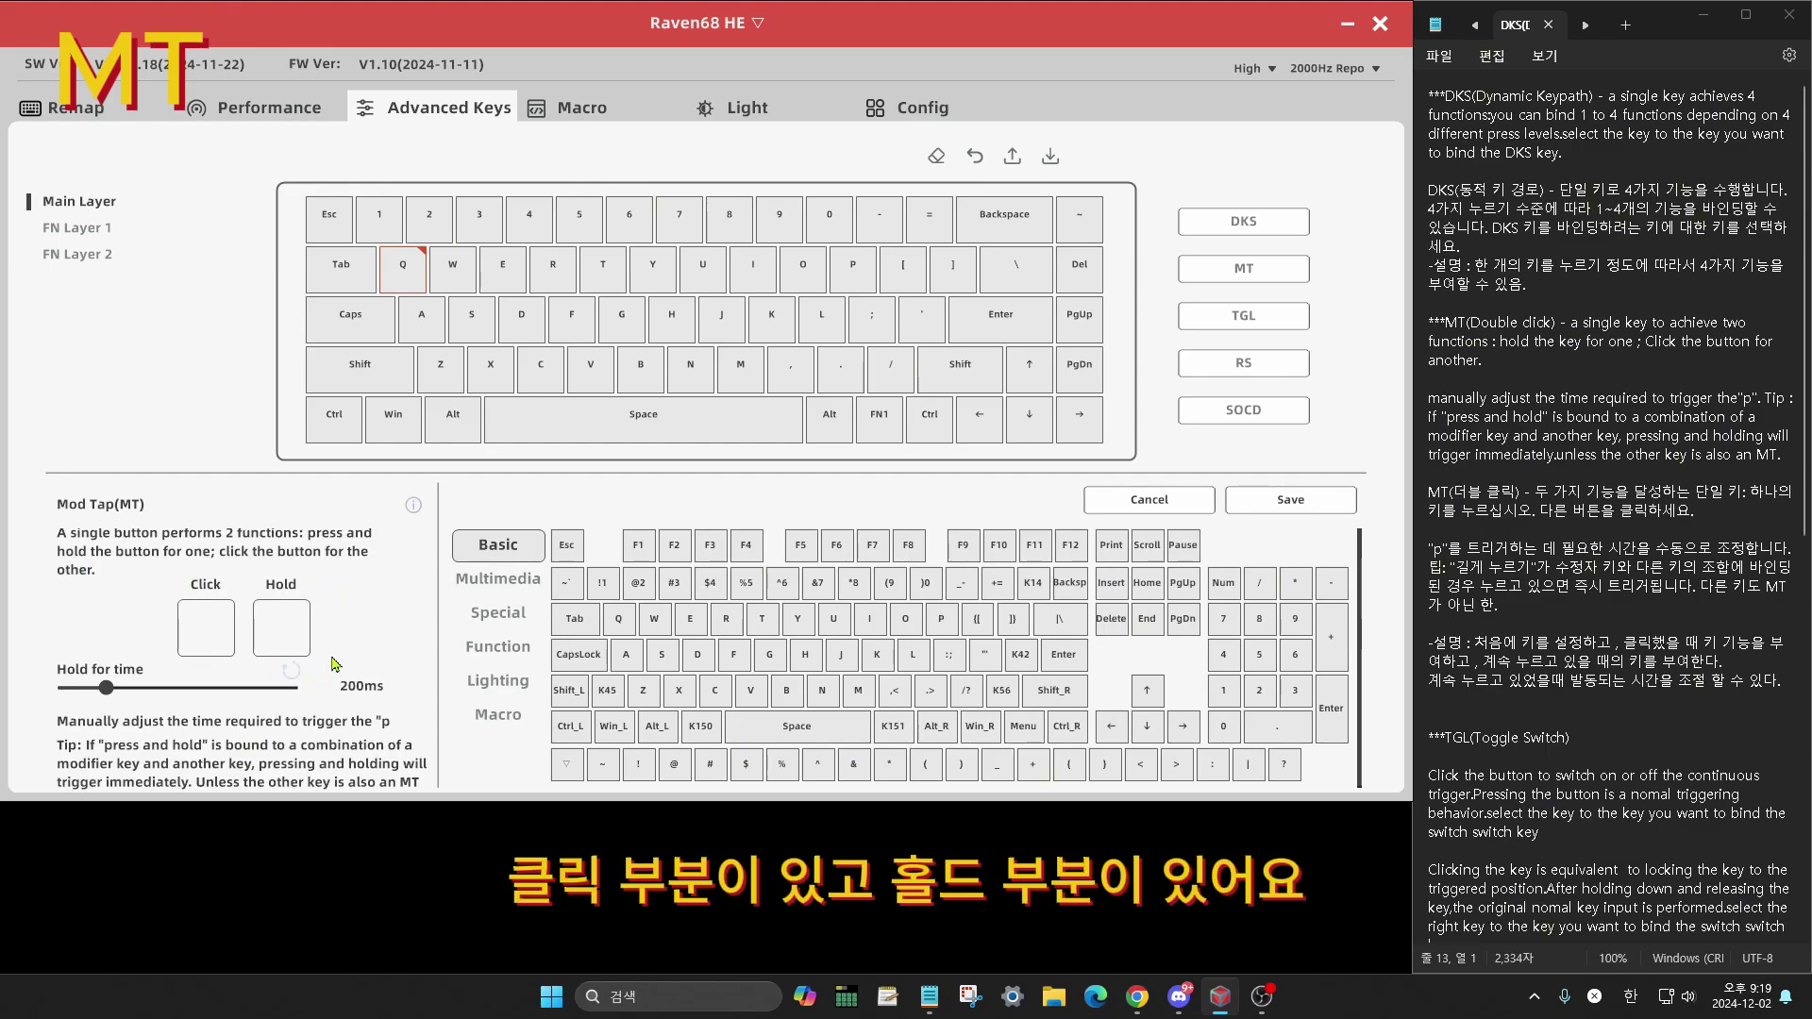
Assign A to the click function and S to the hold function of Q, and save the MT binding
click(224, 634)
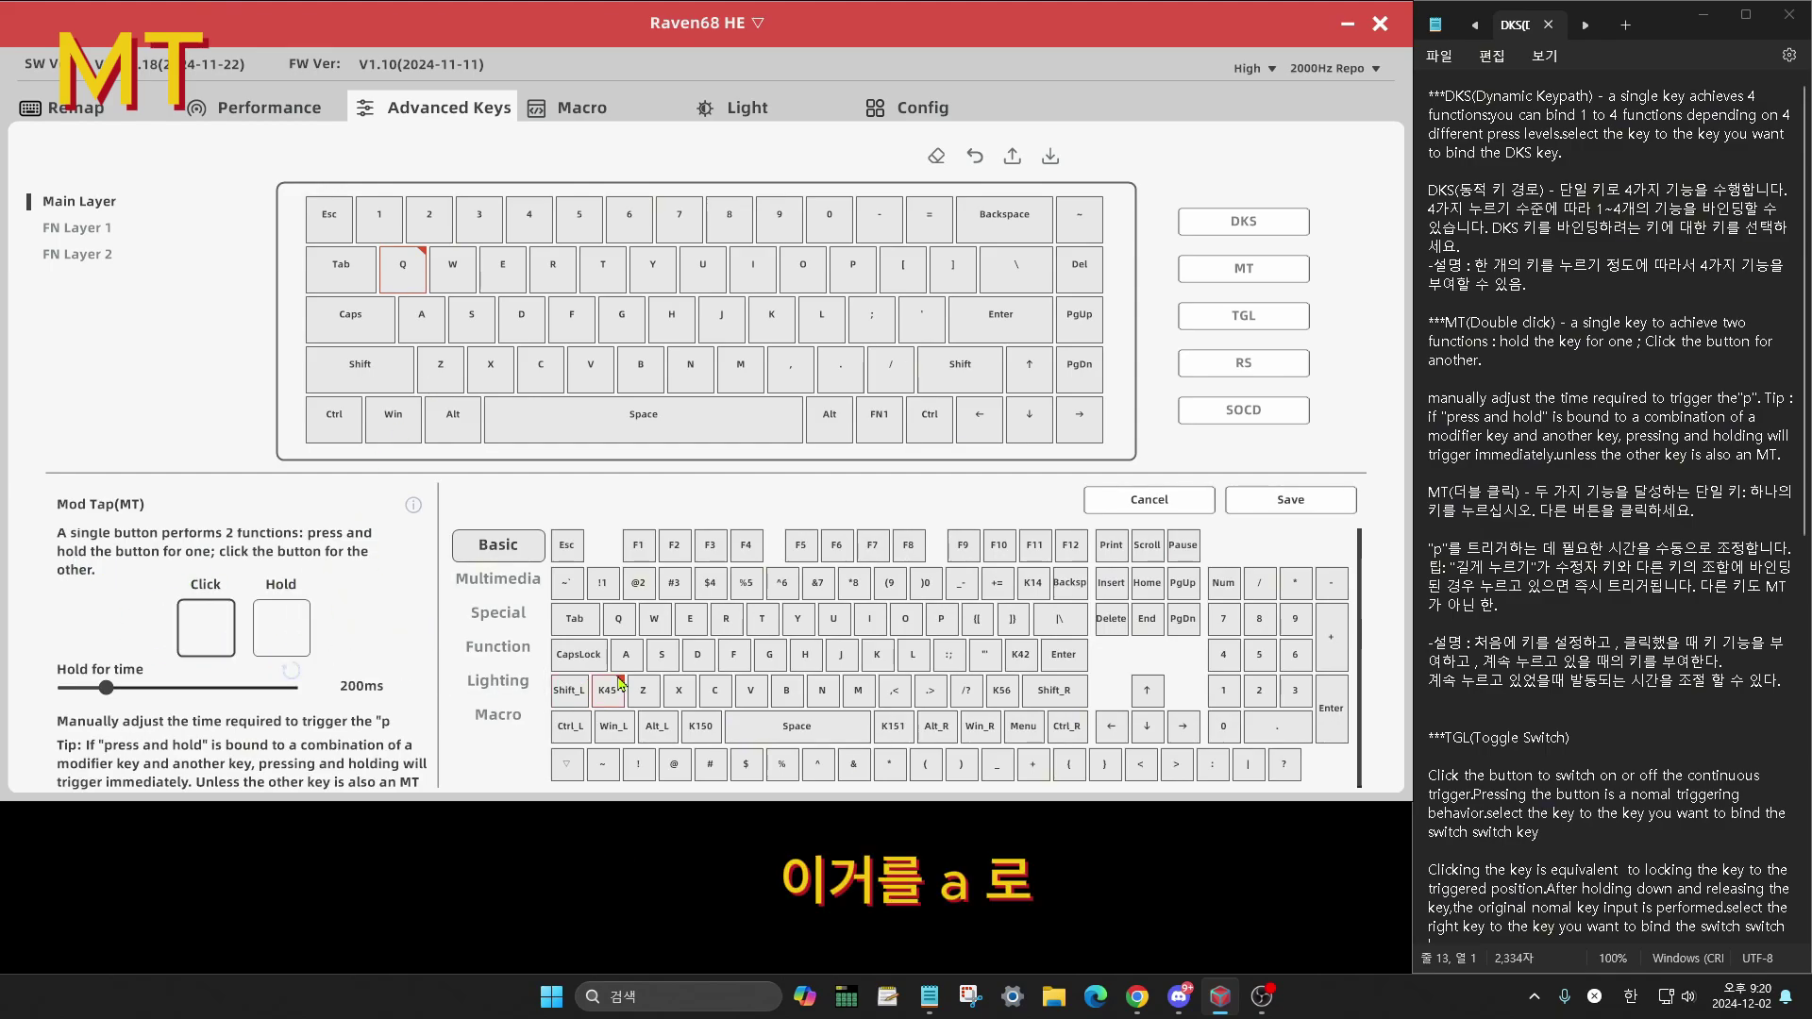
click(627, 658)
click(267, 650)
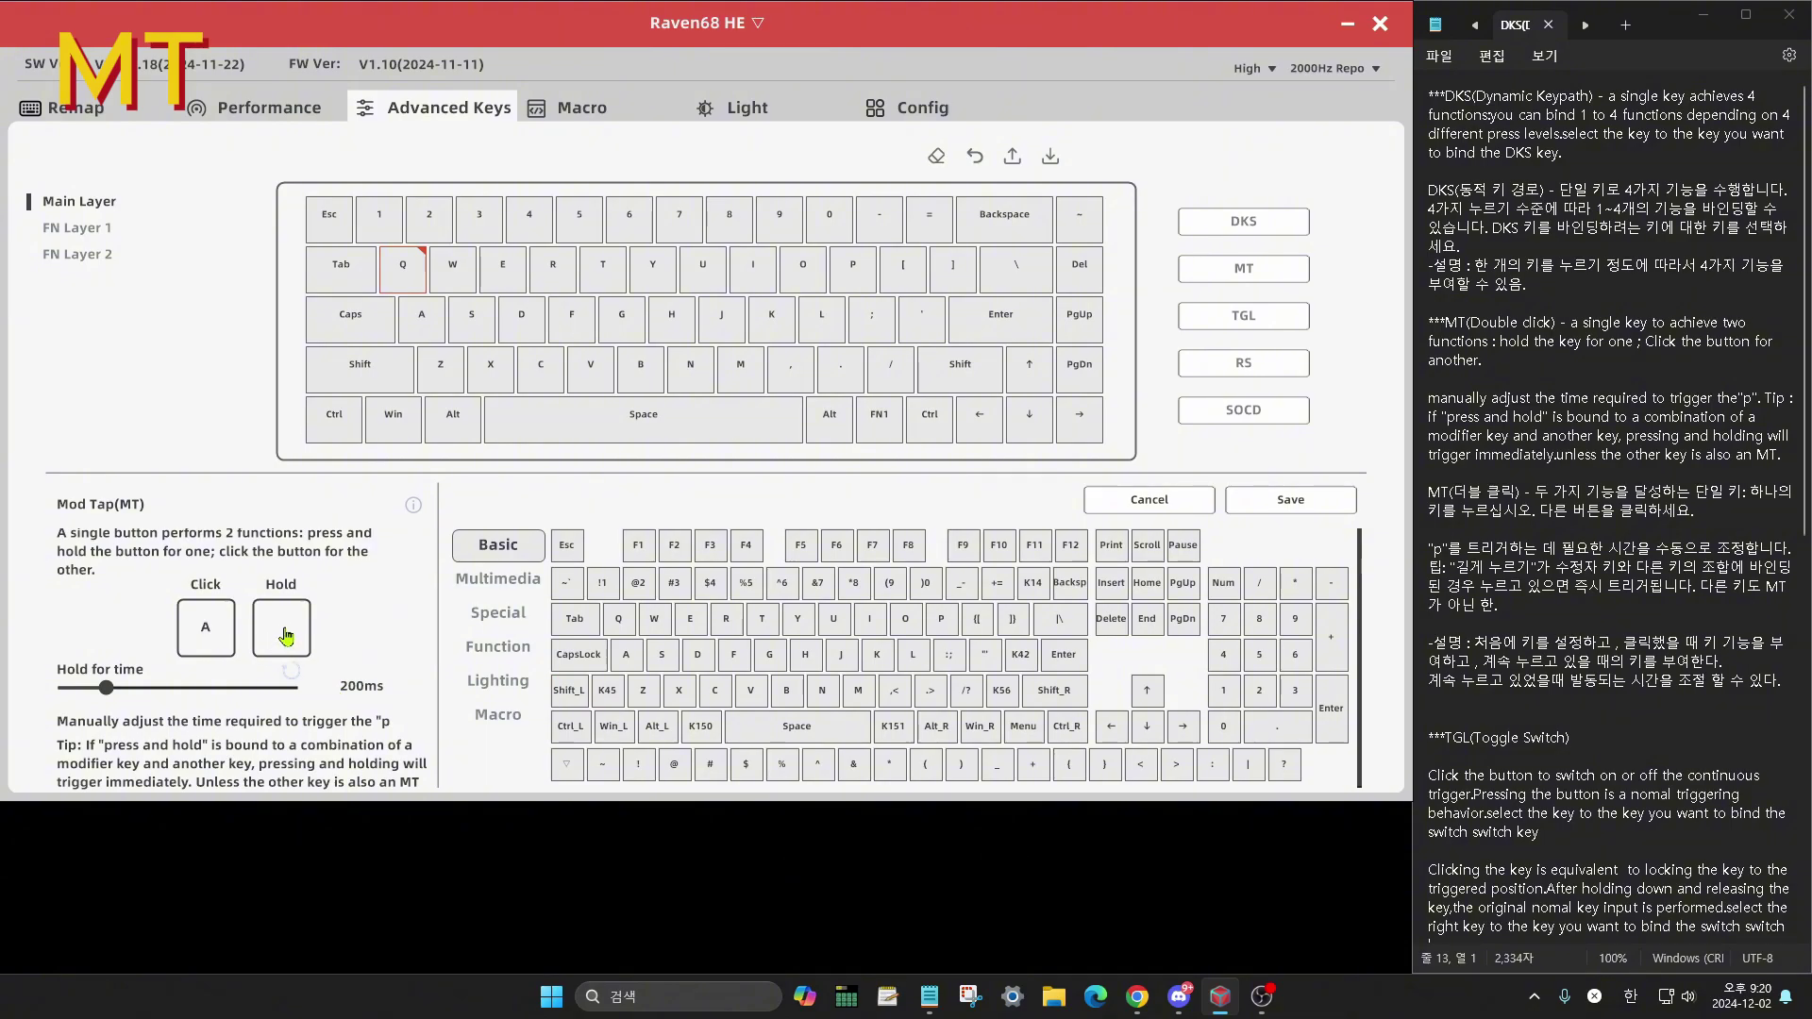
click(660, 660)
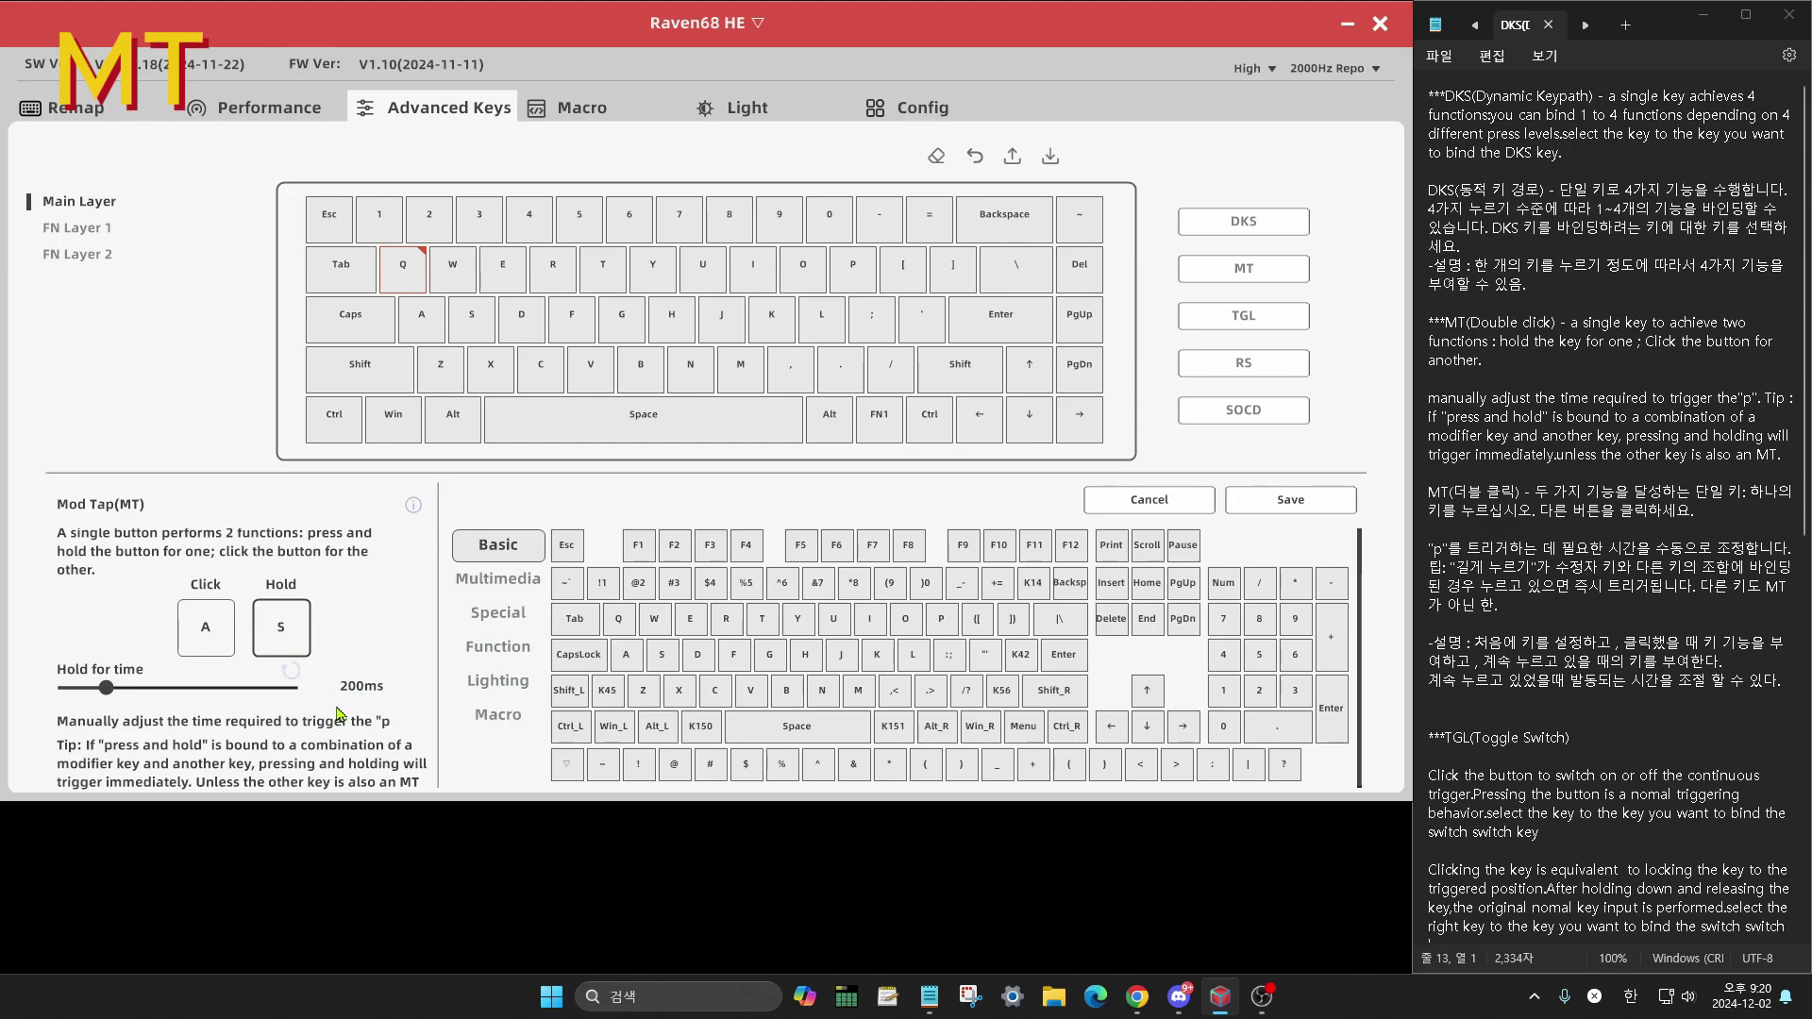
click(1291, 499)
Test the MT binding in a blank note by tapping Q repeatedly for A and holding it for S
click(1625, 25)
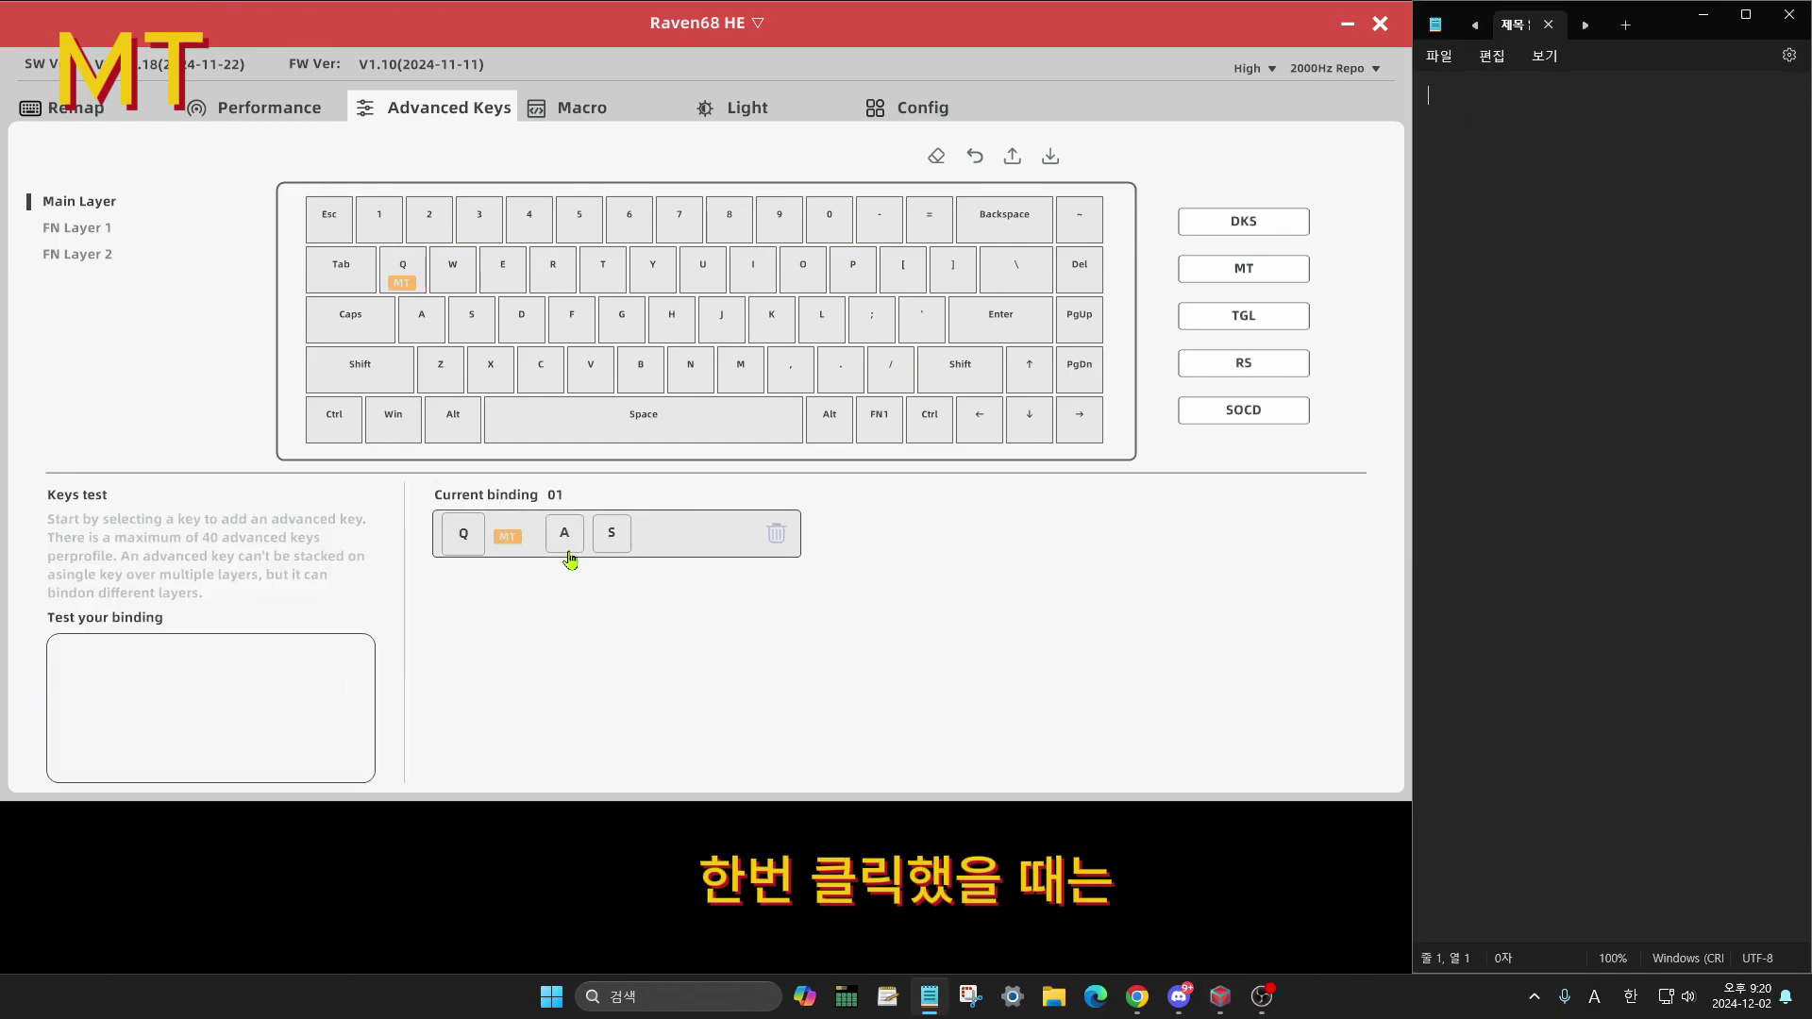
text(aaaa)
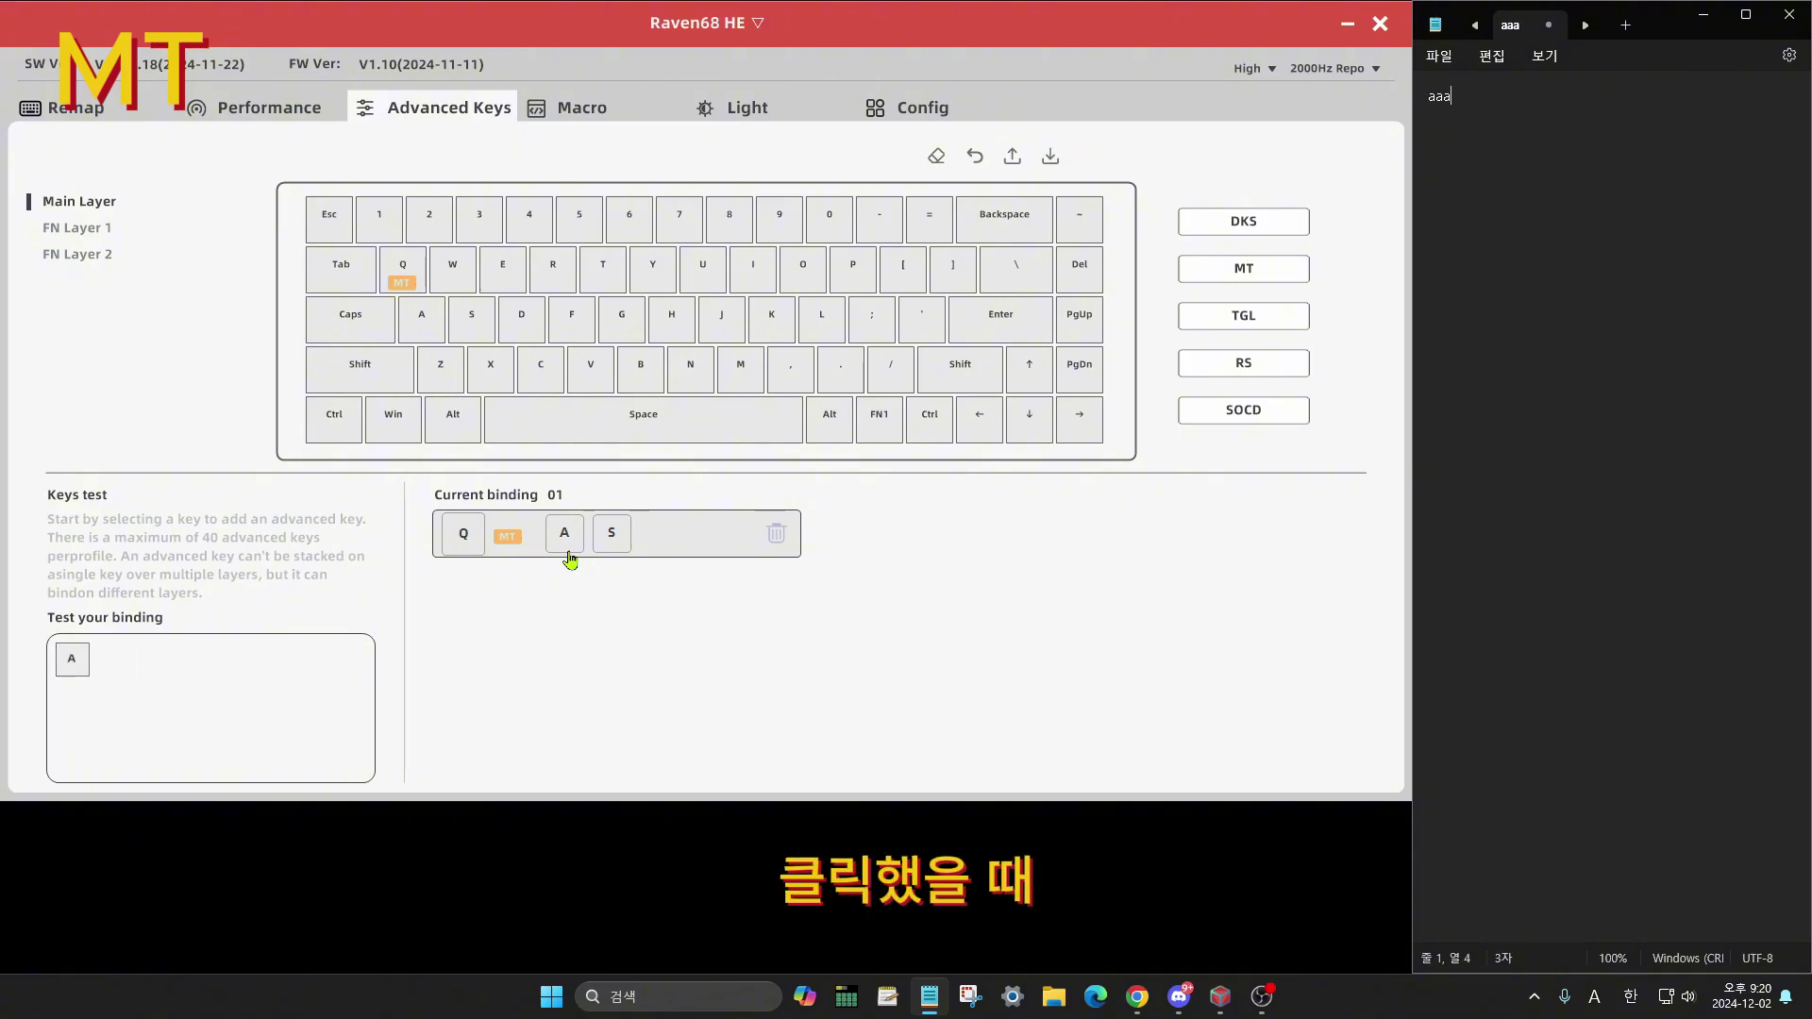
text(aaaaaaaaaaa)
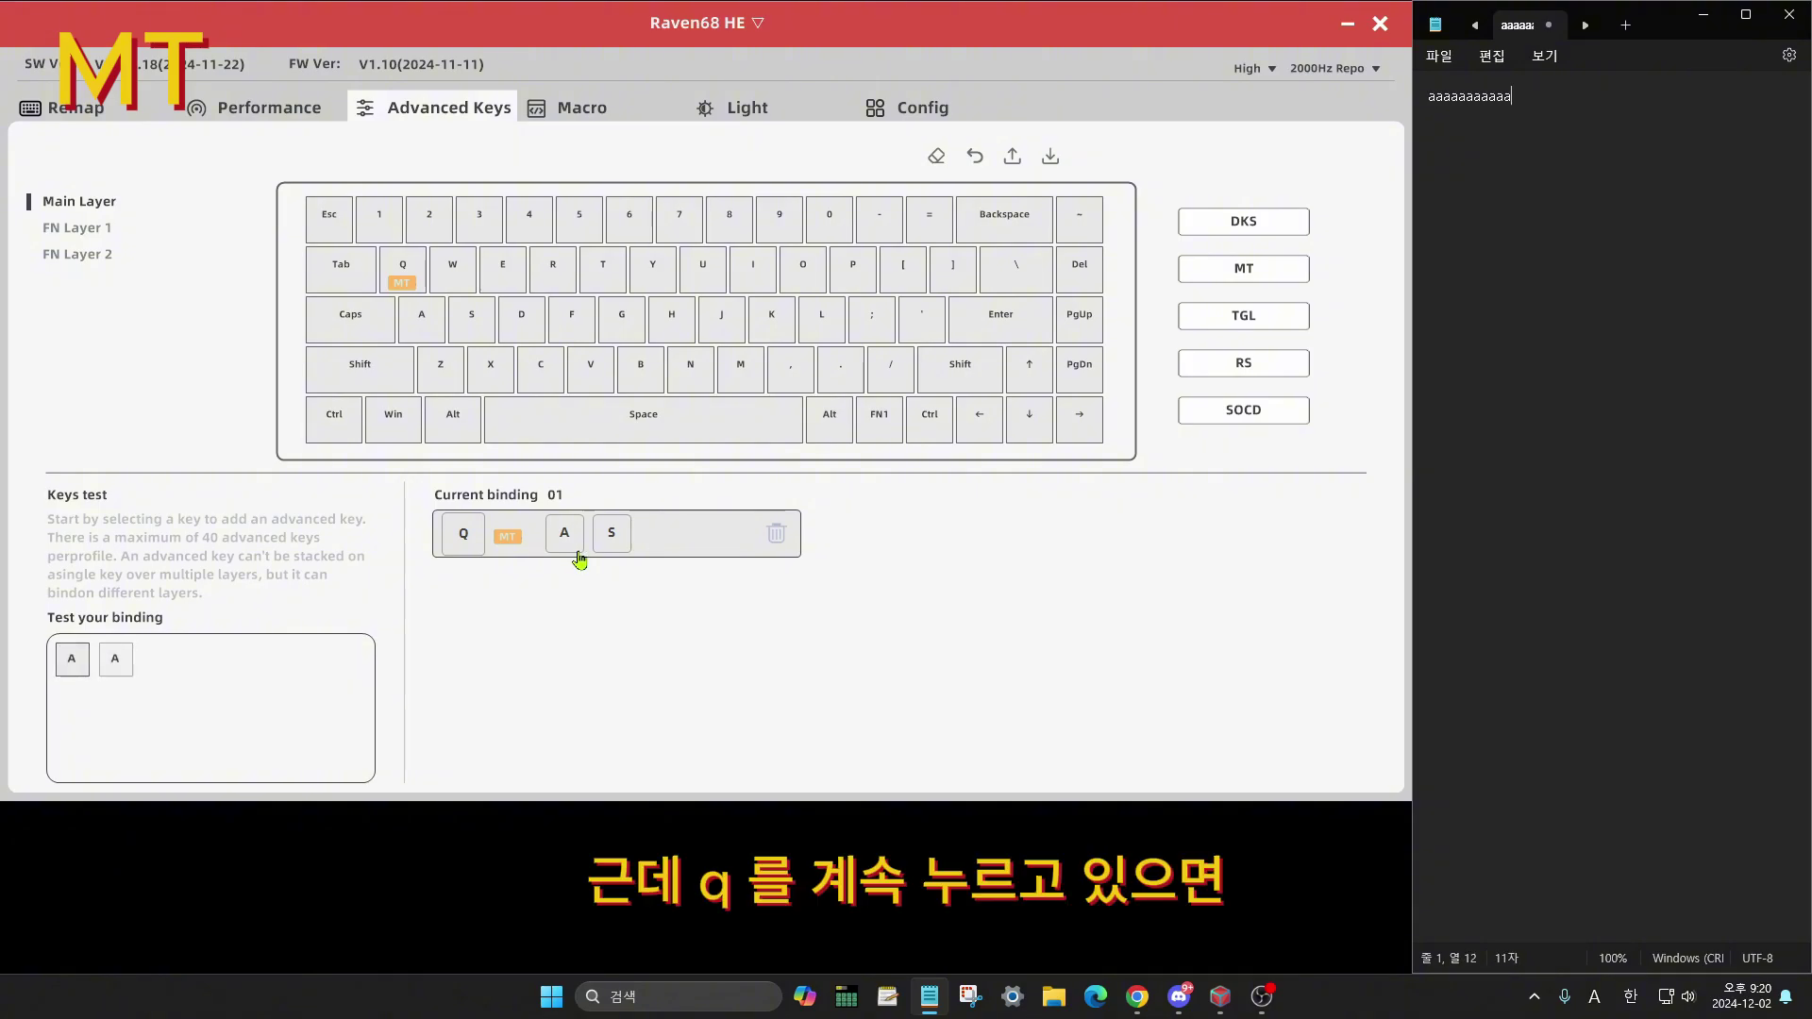
text(aaaaas)
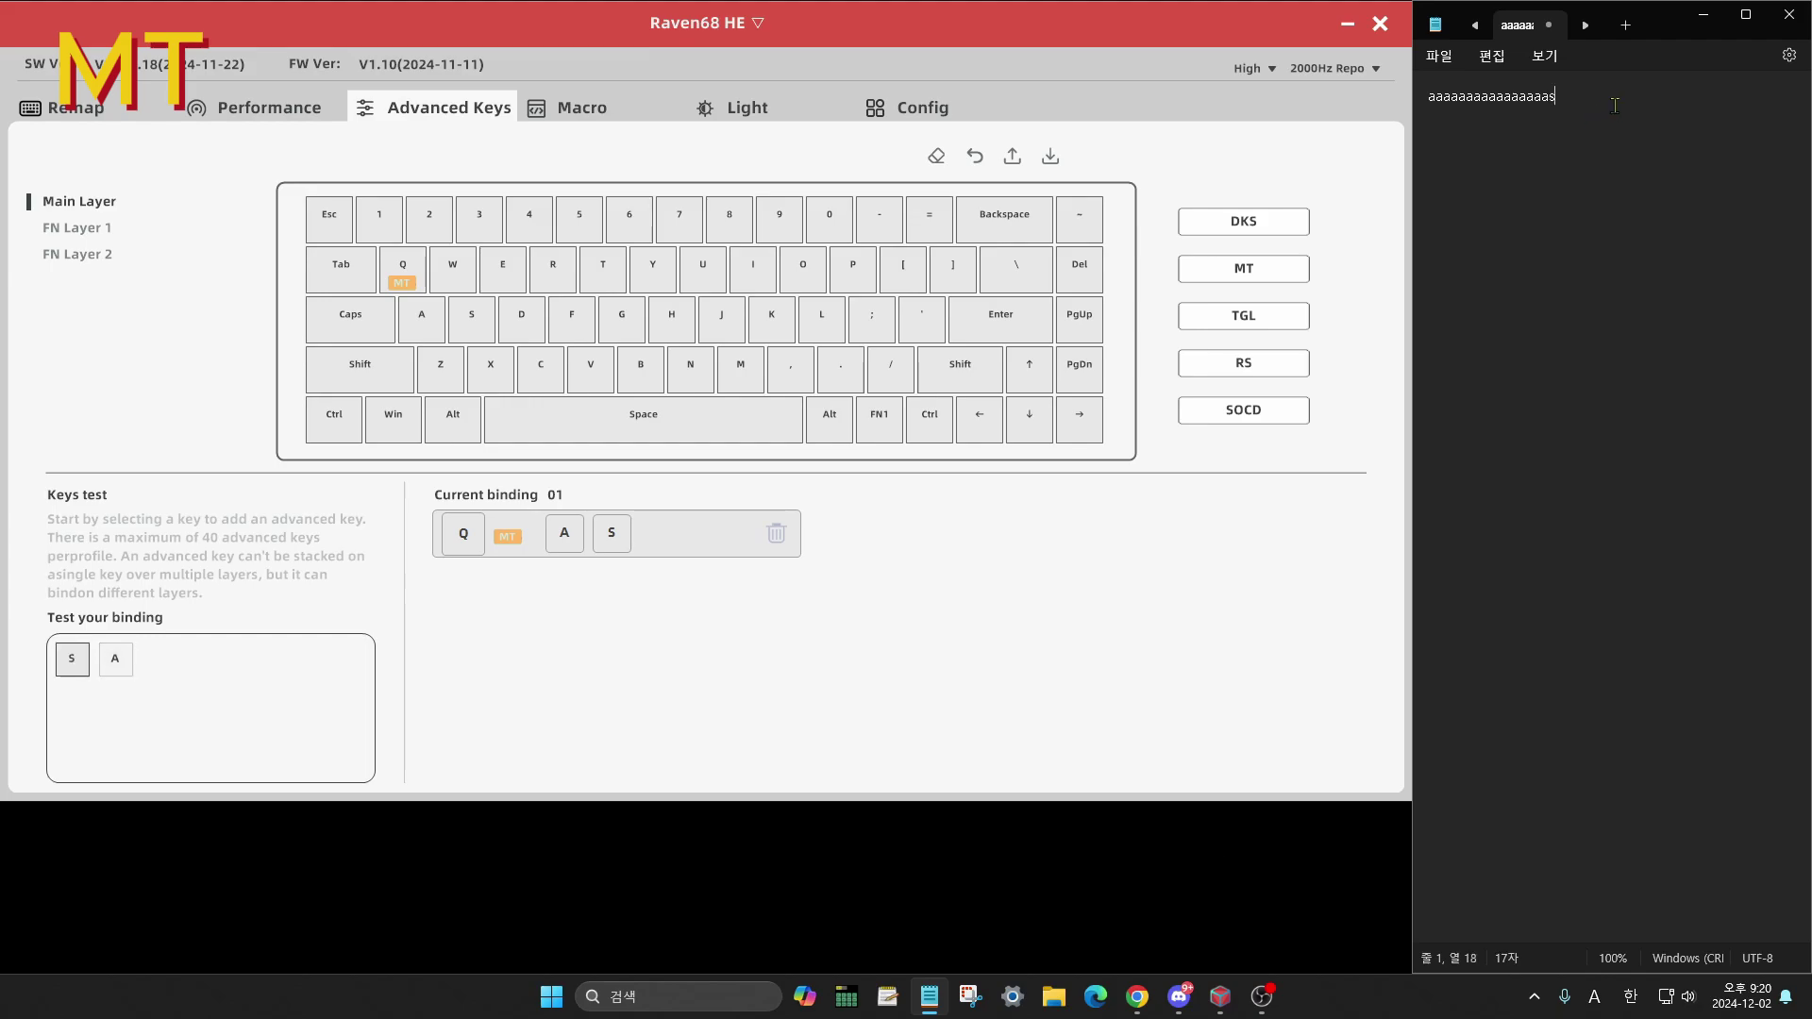
Hold Q in the note to enter a continuous run of S, and point out the characters produced by the hold
text(ssssssssssssssssssssssssssssssssssssssssssss)
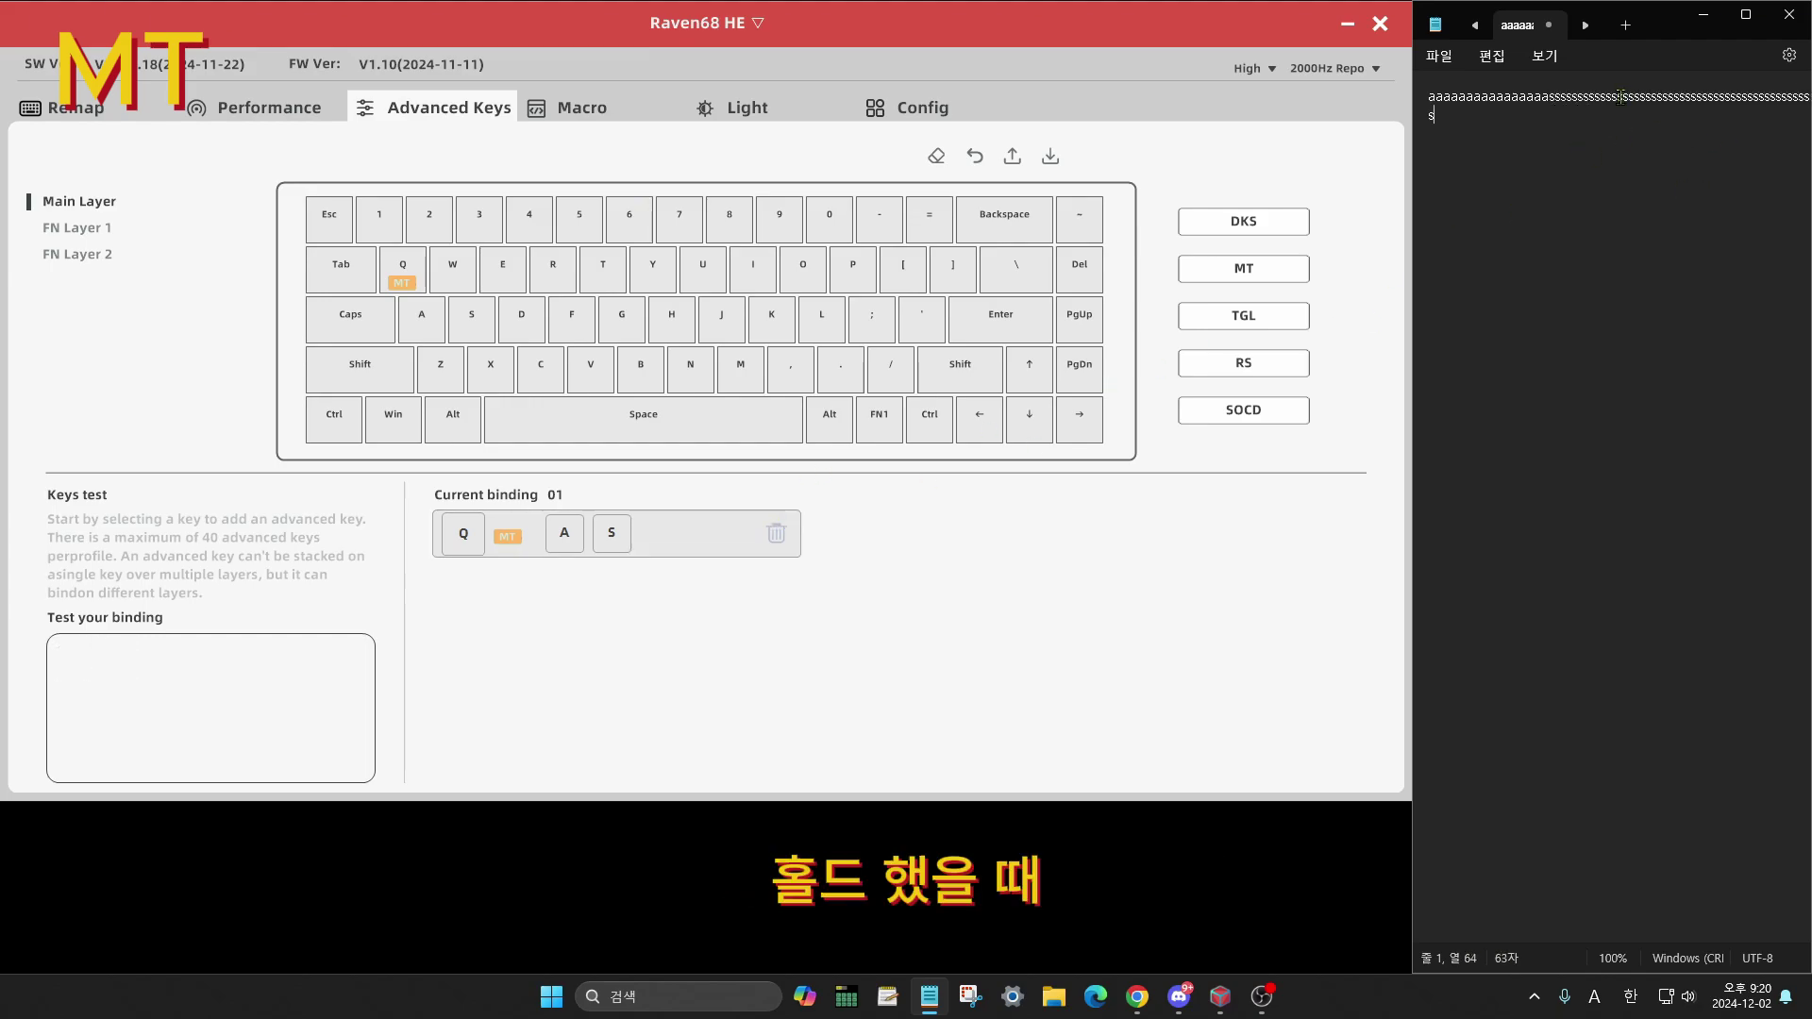
drag(1549, 95, 1588, 139)
click(1588, 139)
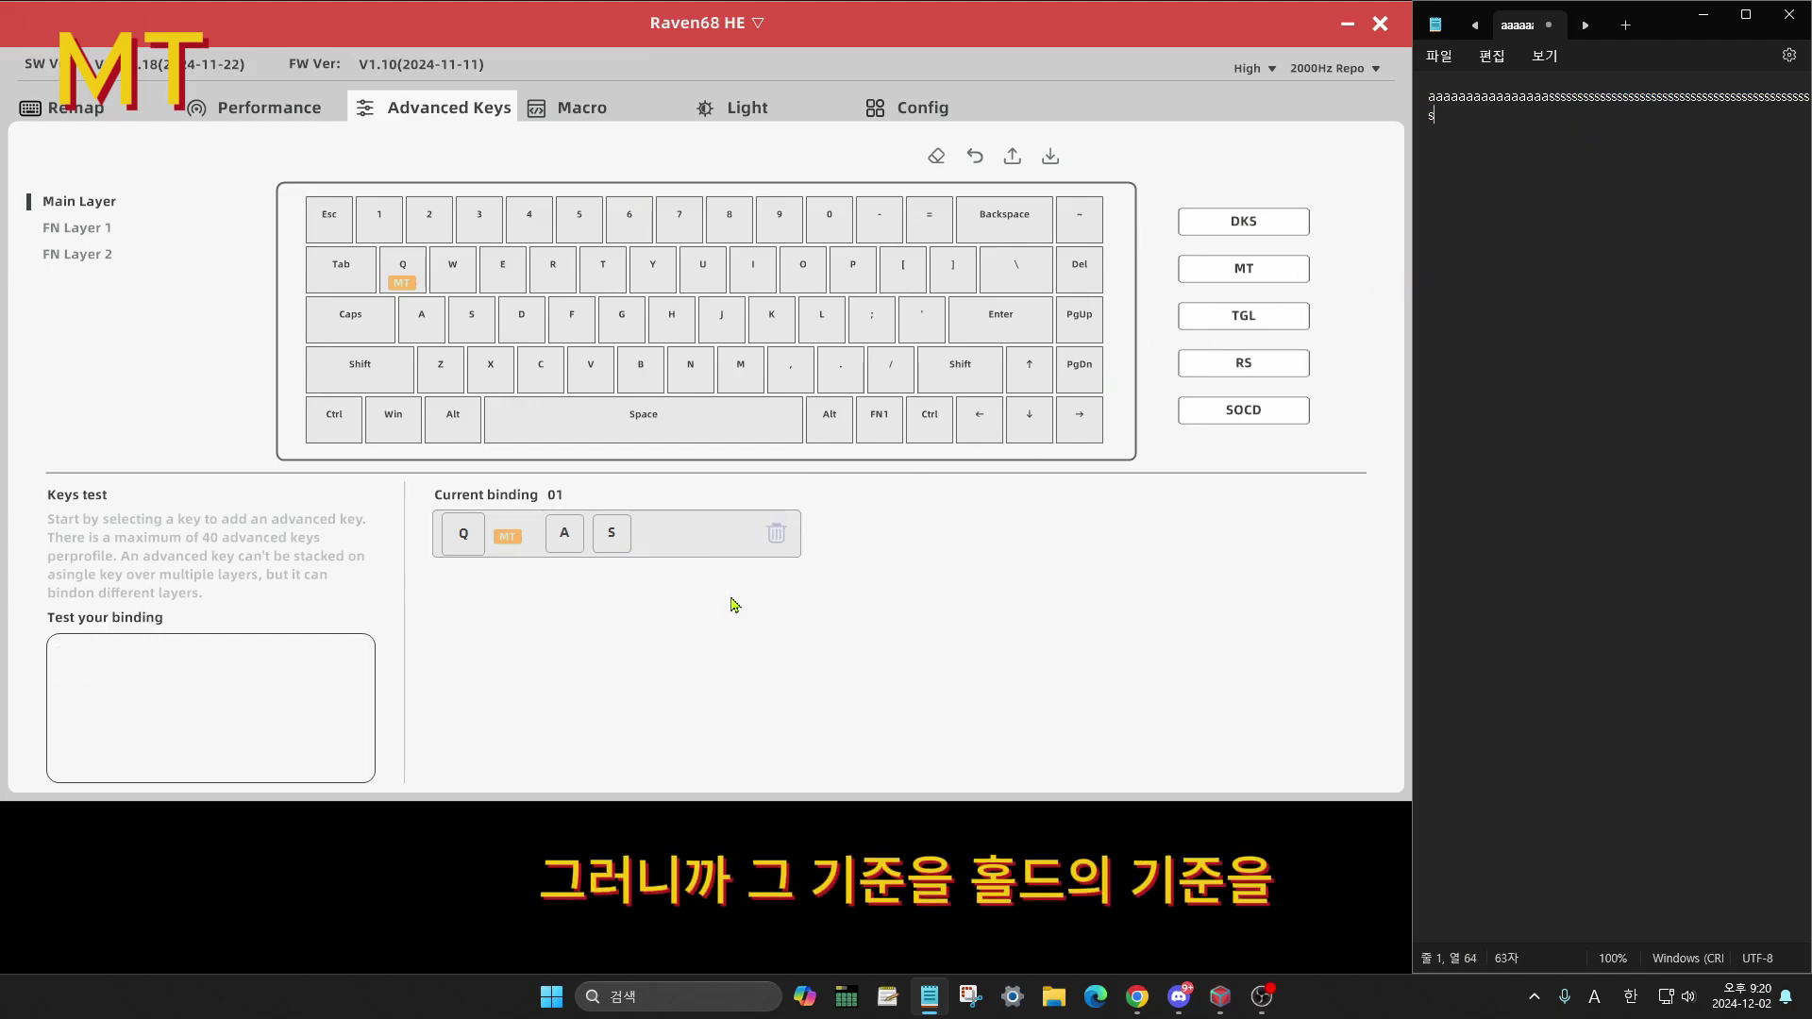
Open the Q MT binding's settings to inspect its hold time, and tap Q repeatedly in the note to enter A
click(611, 557)
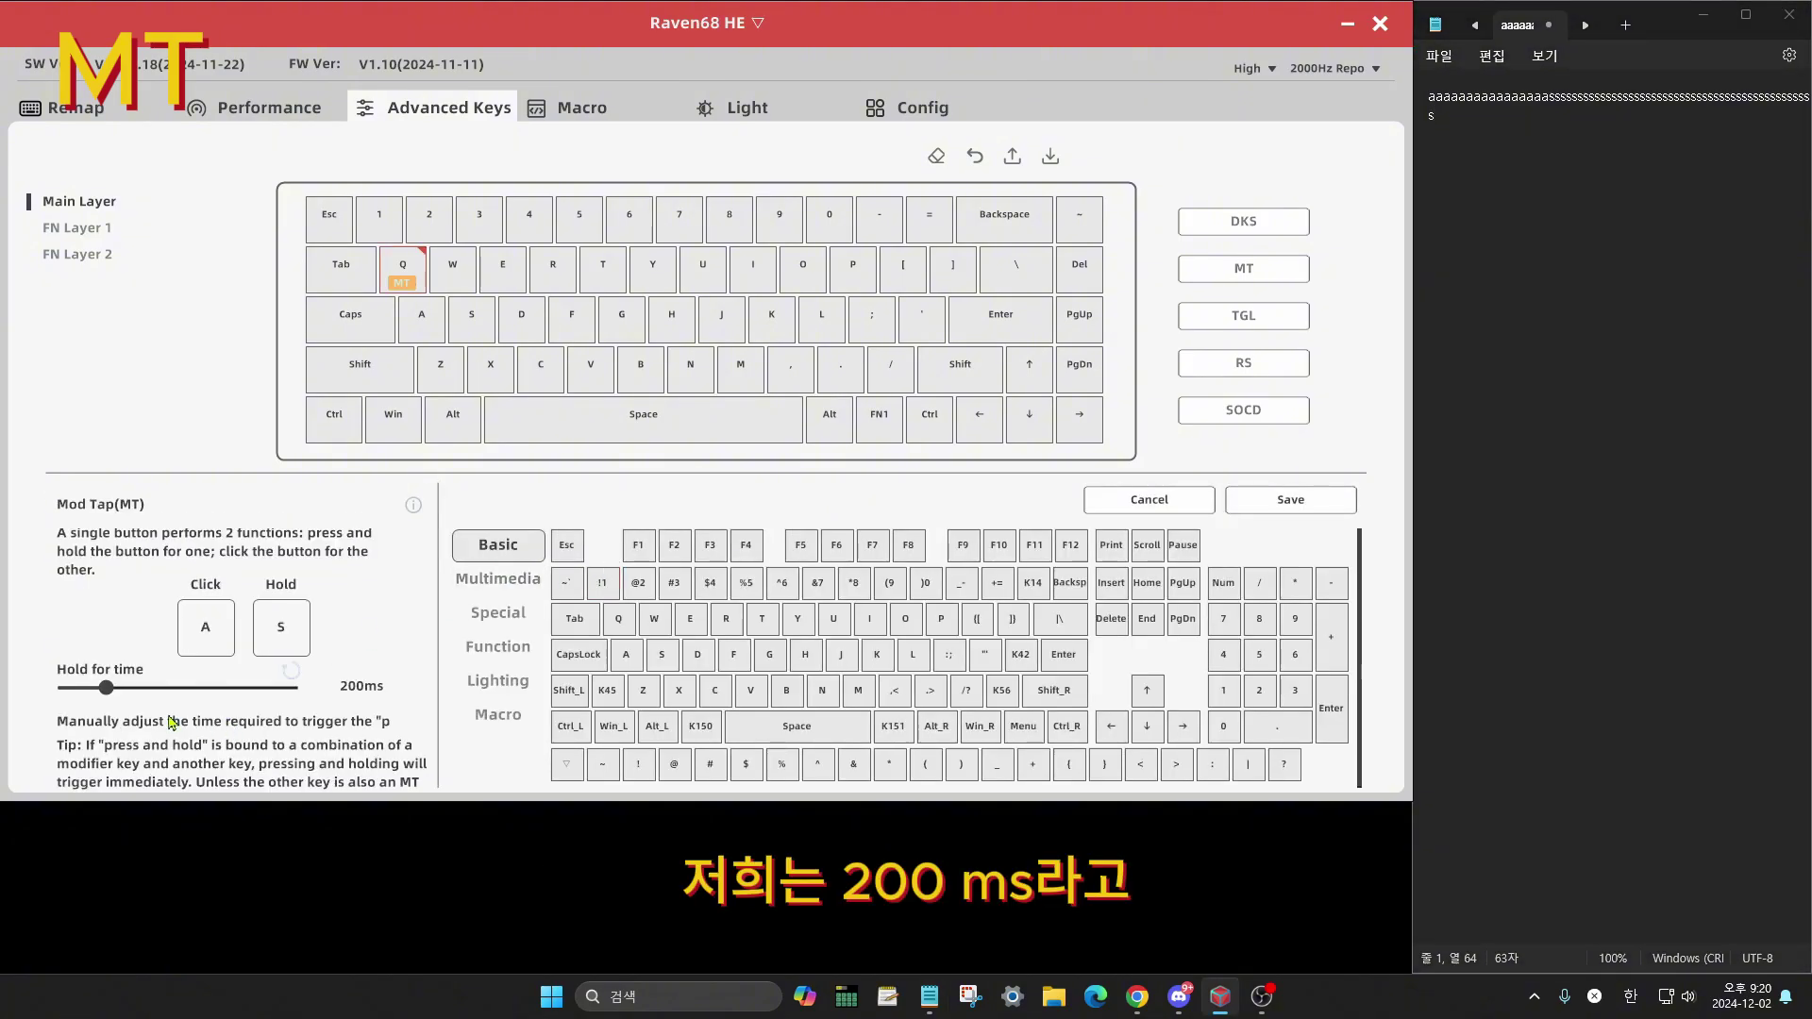
click(1425, 384)
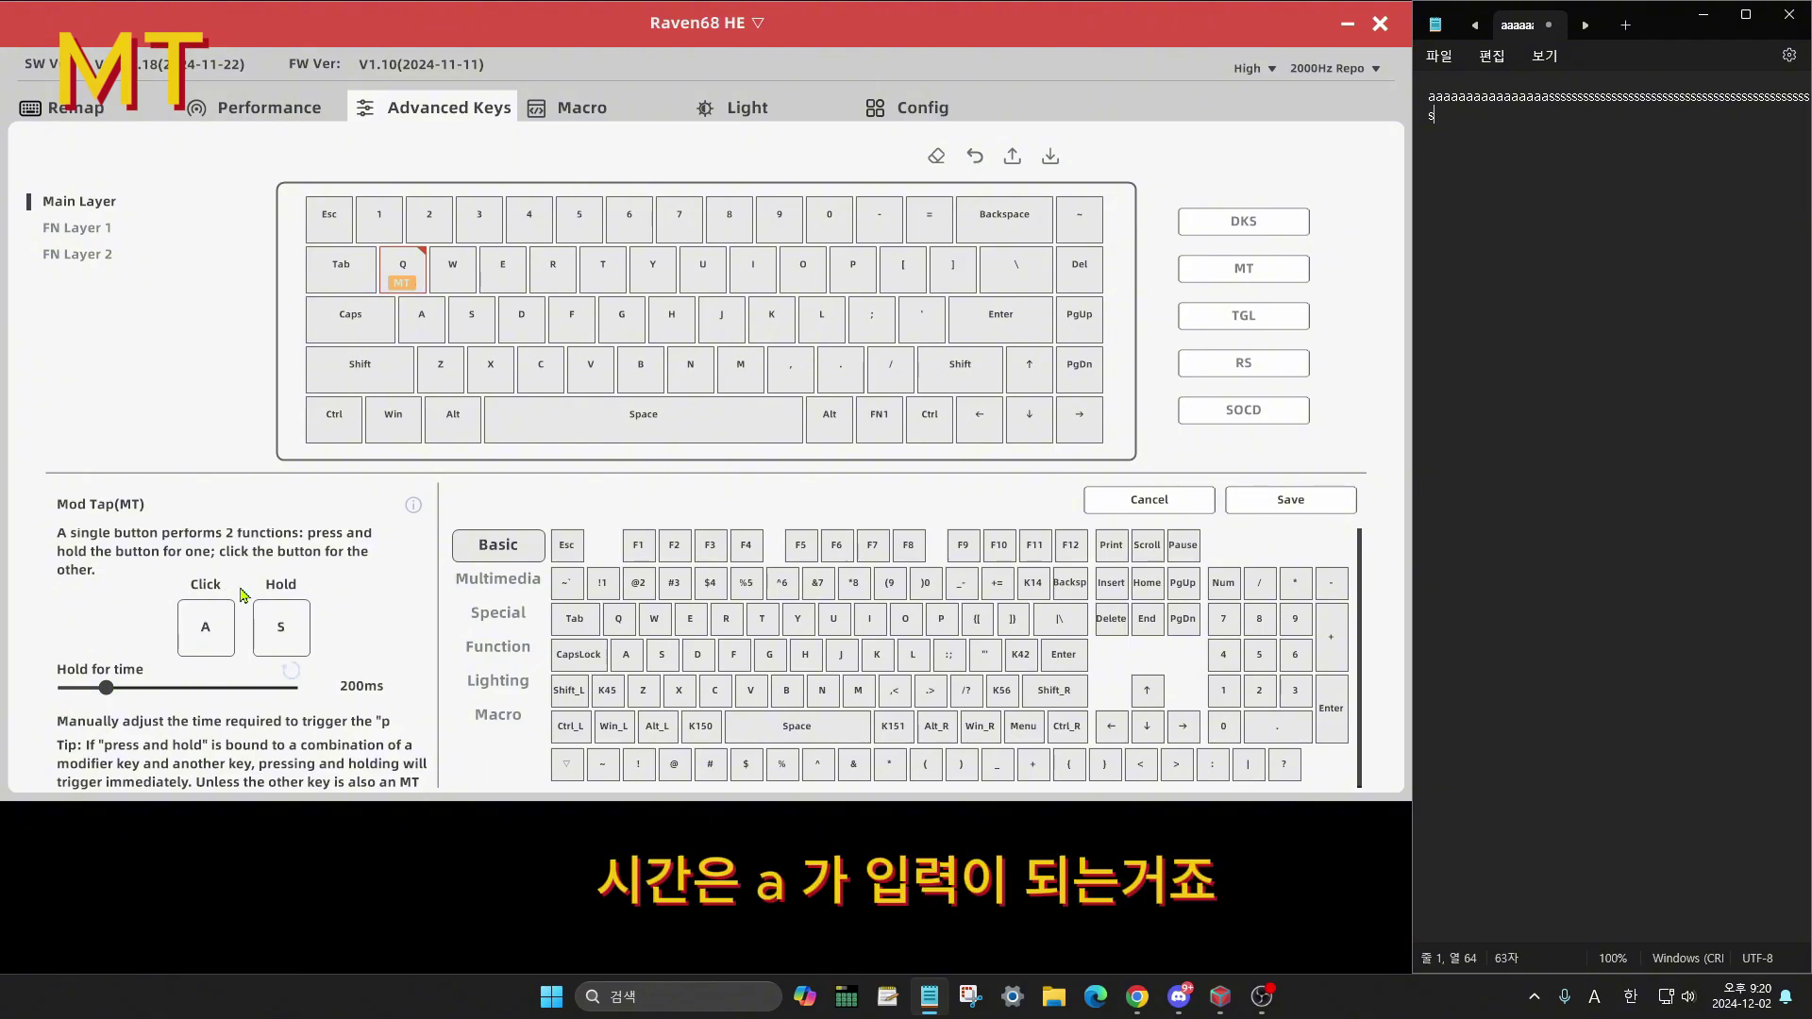
text(aaaaaaaaaaaaaaaa)
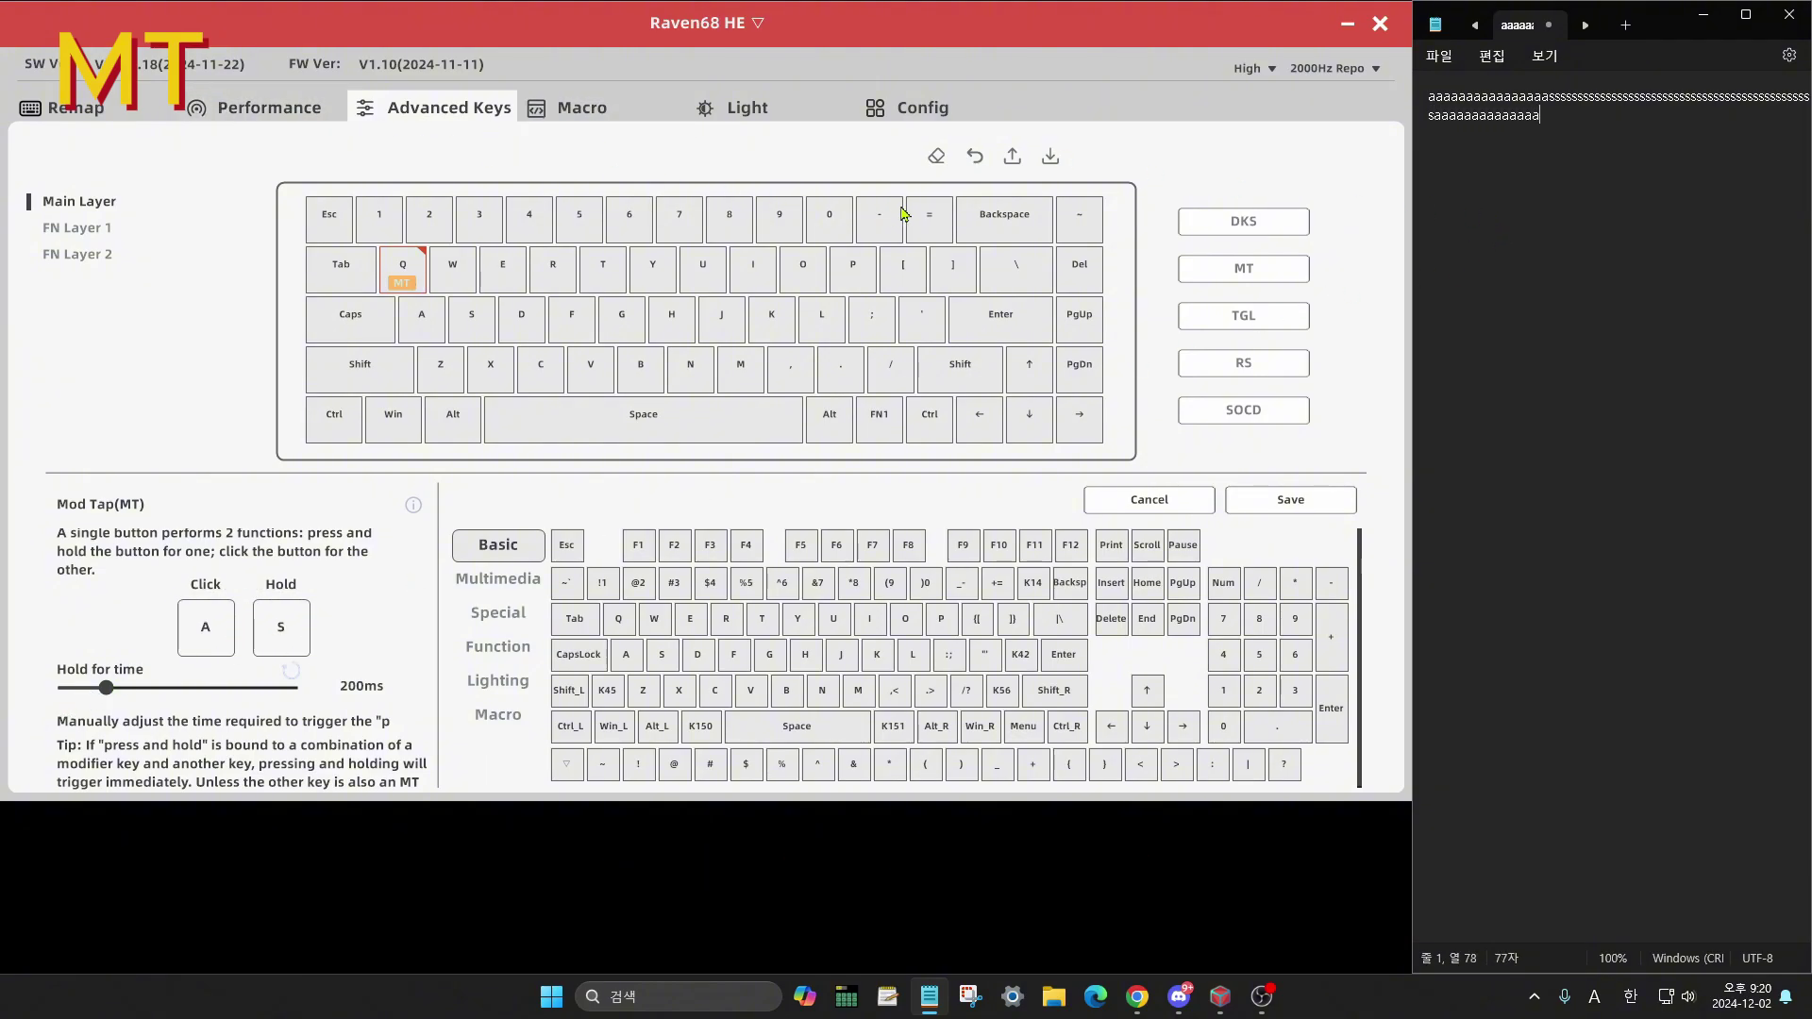
Show the key travel view in the Performance settings and retest Q's MT binding by tapping for A and holding for S
click(274, 108)
click(411, 290)
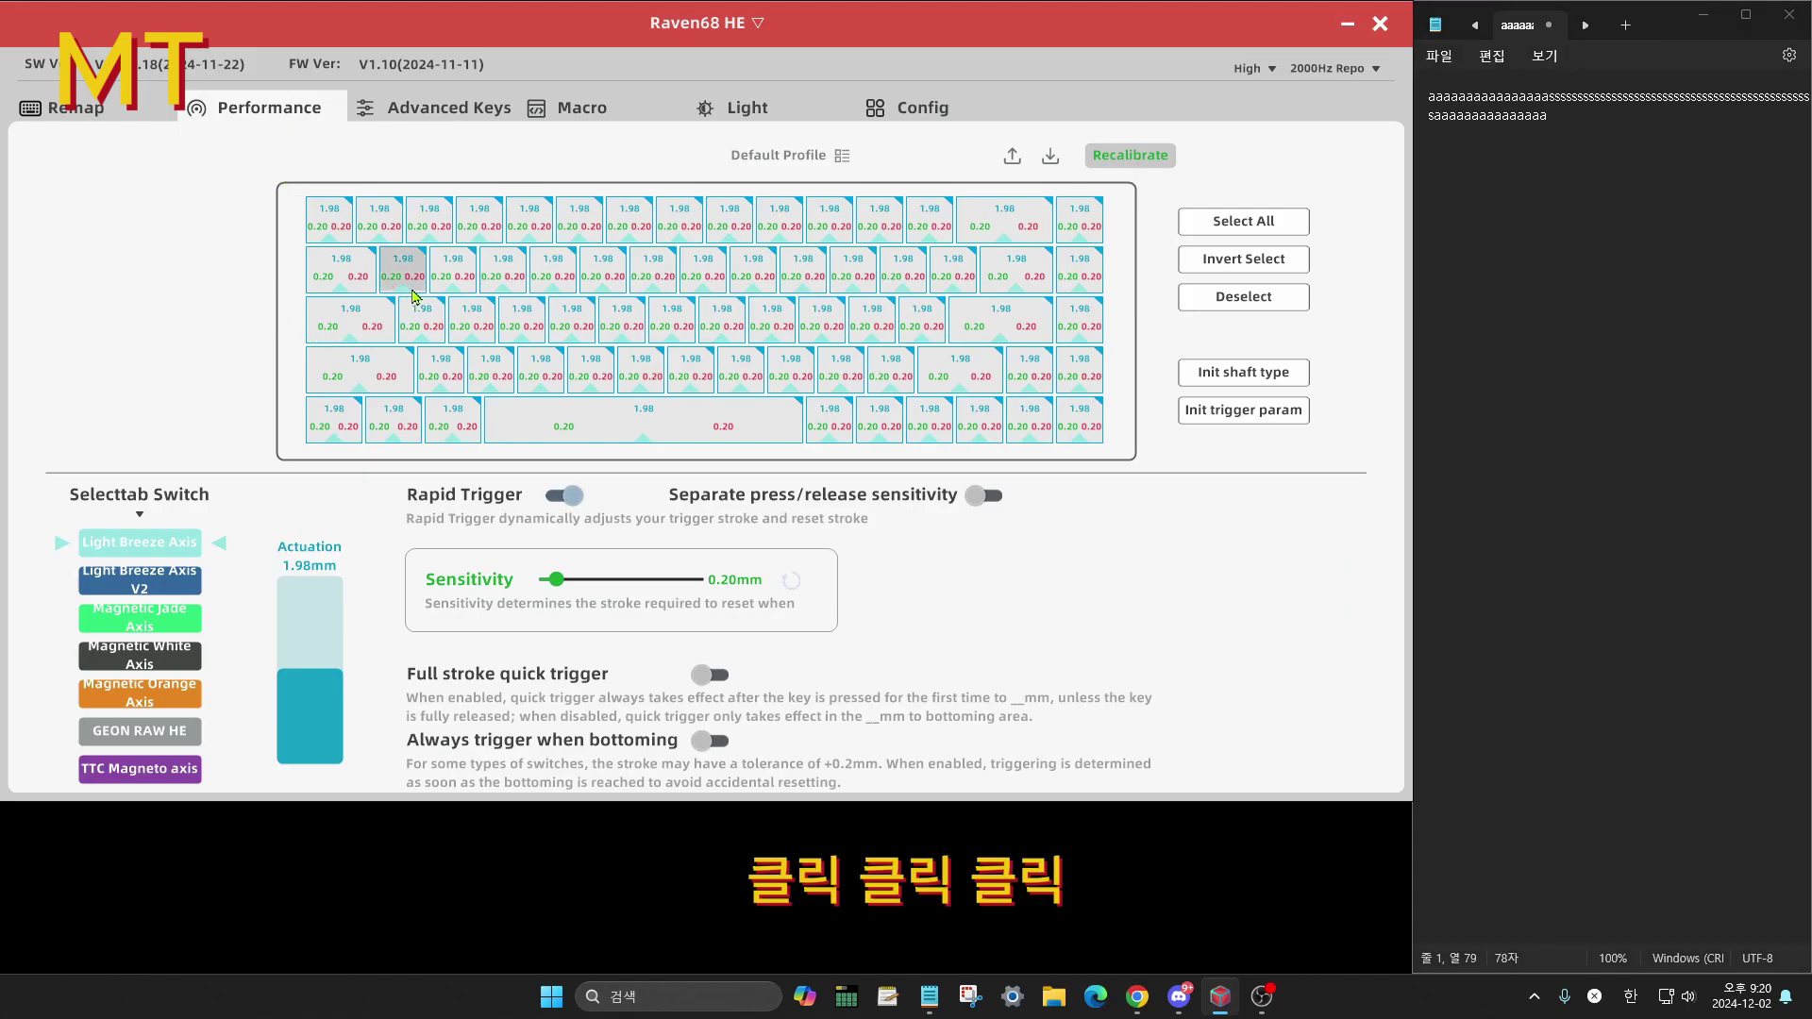
text(aaaaaaaaaaaaaa)
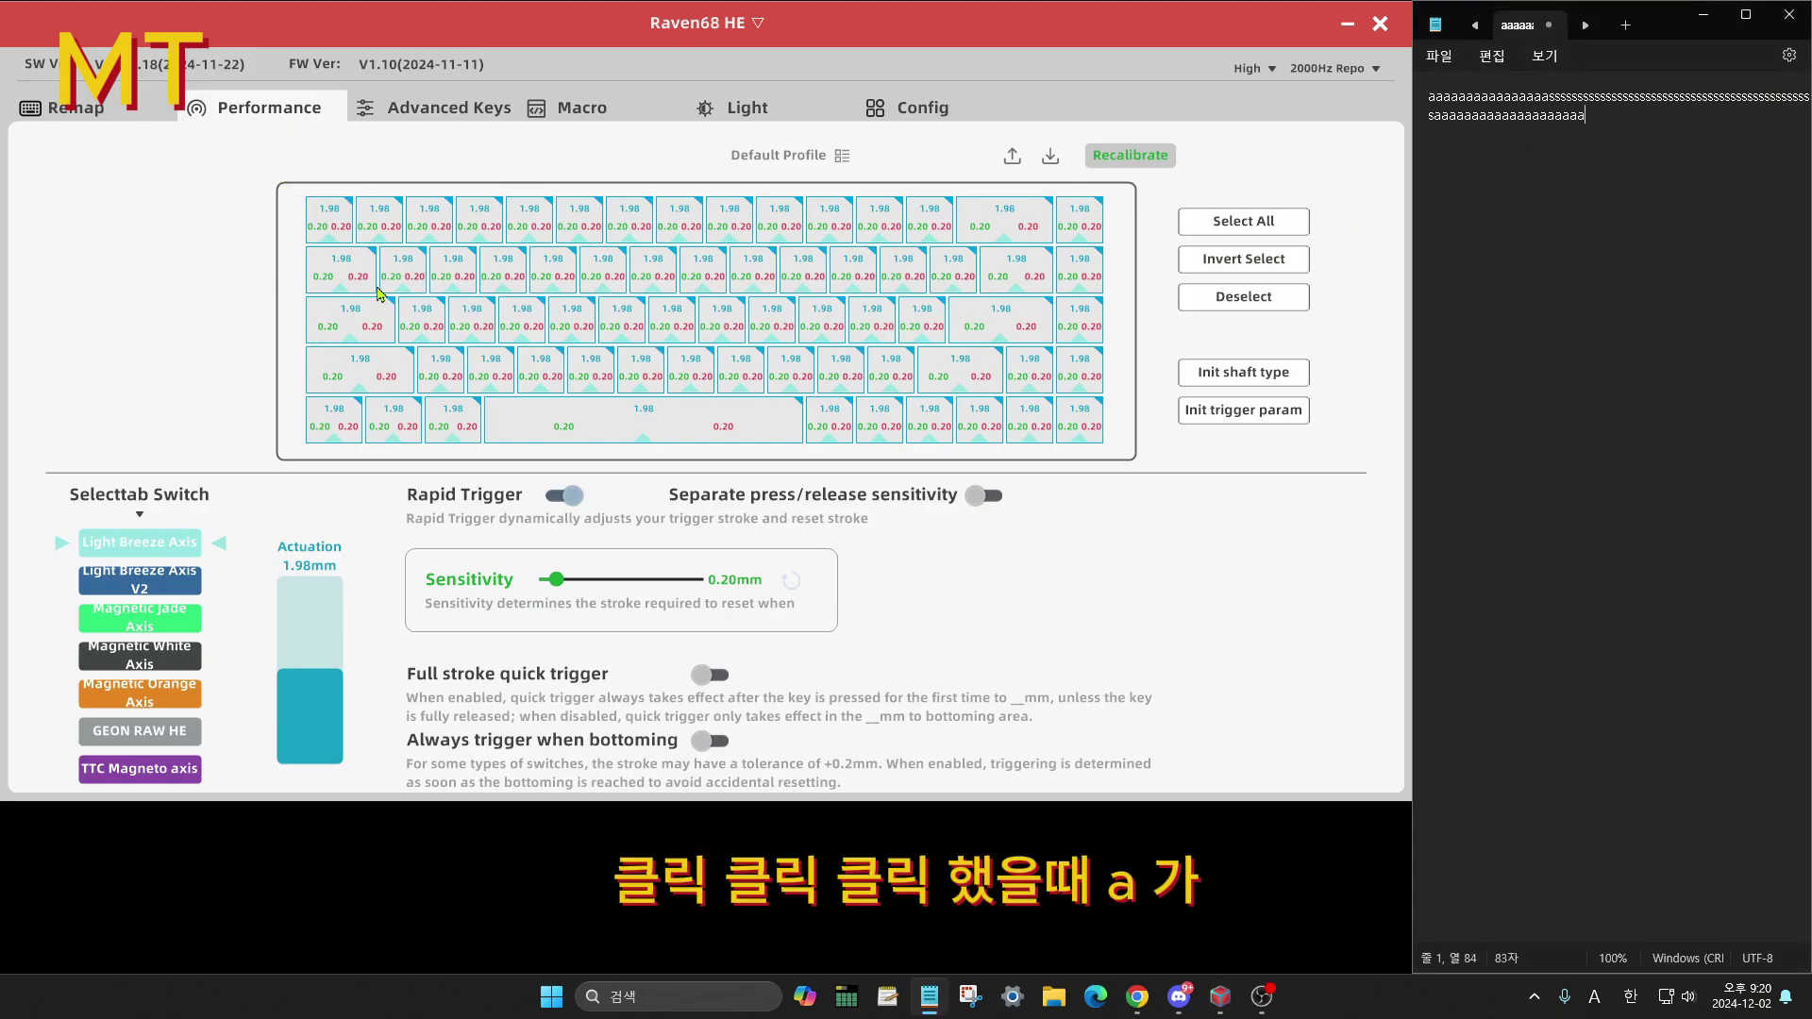
text(aaaaaaaaaaaaaa)
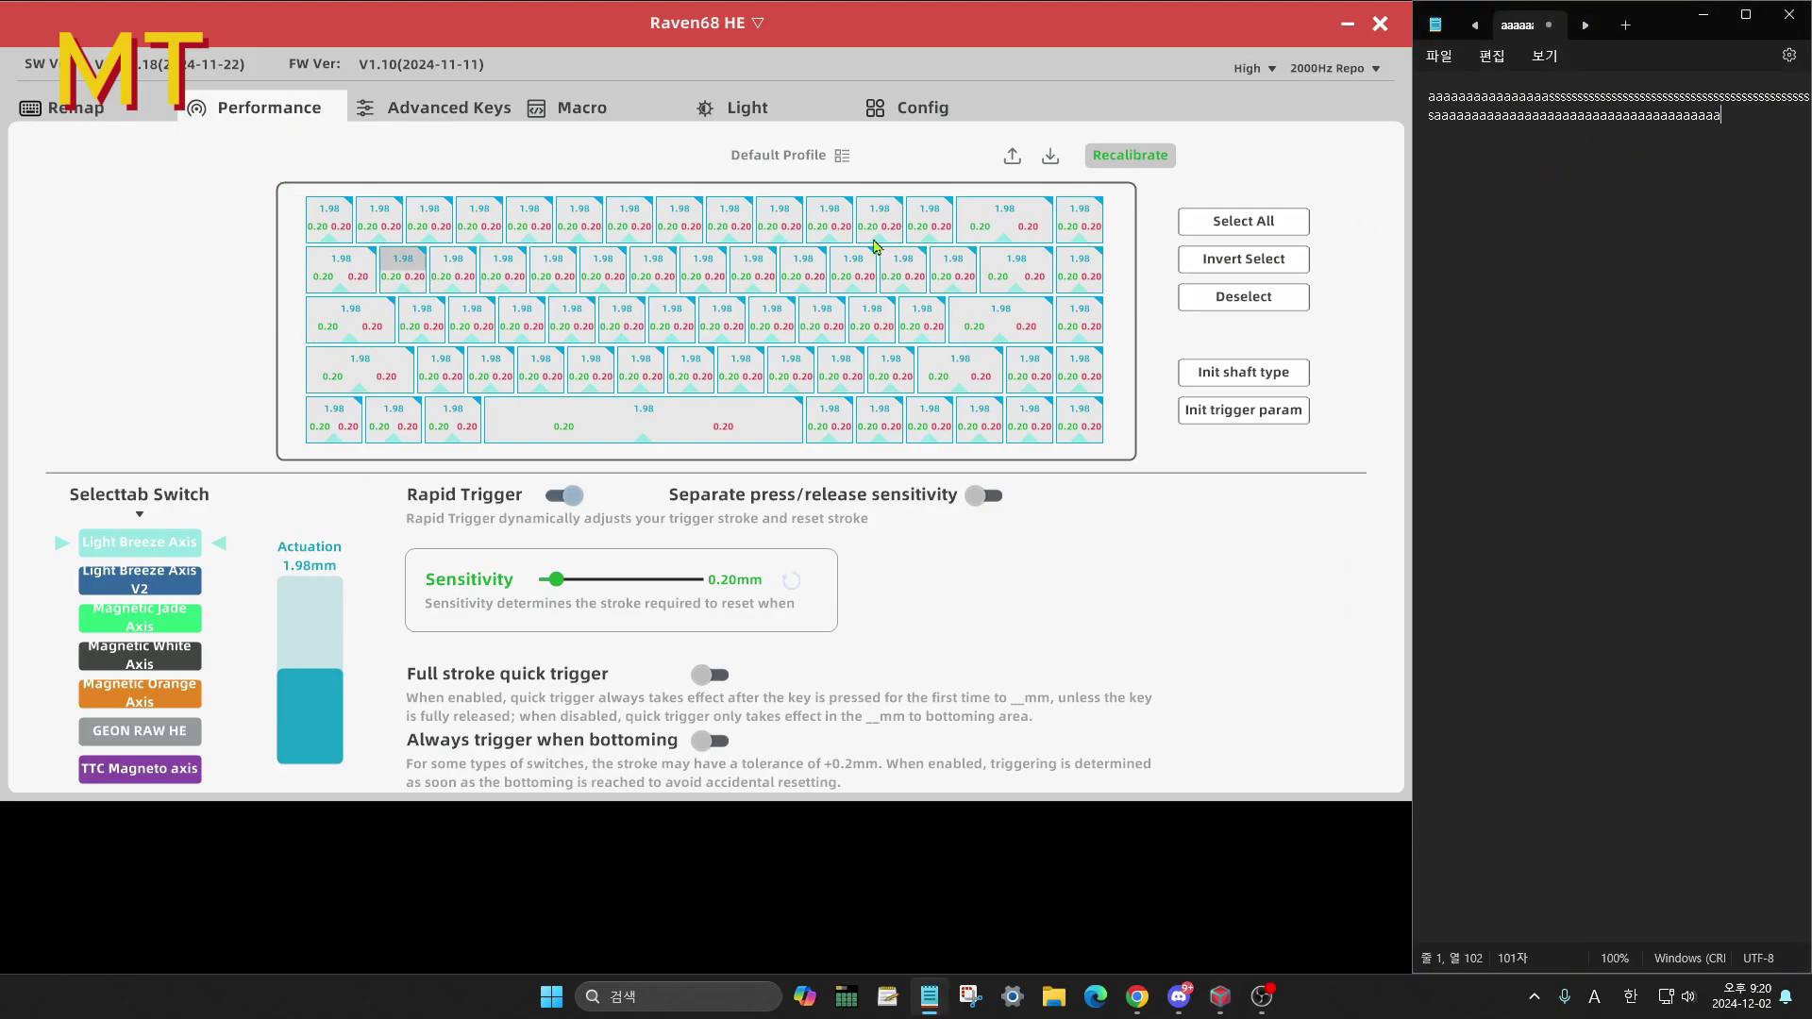
text(ssssssssssssssssssssssssssssssssssssssssssssssssssssssssssssa)
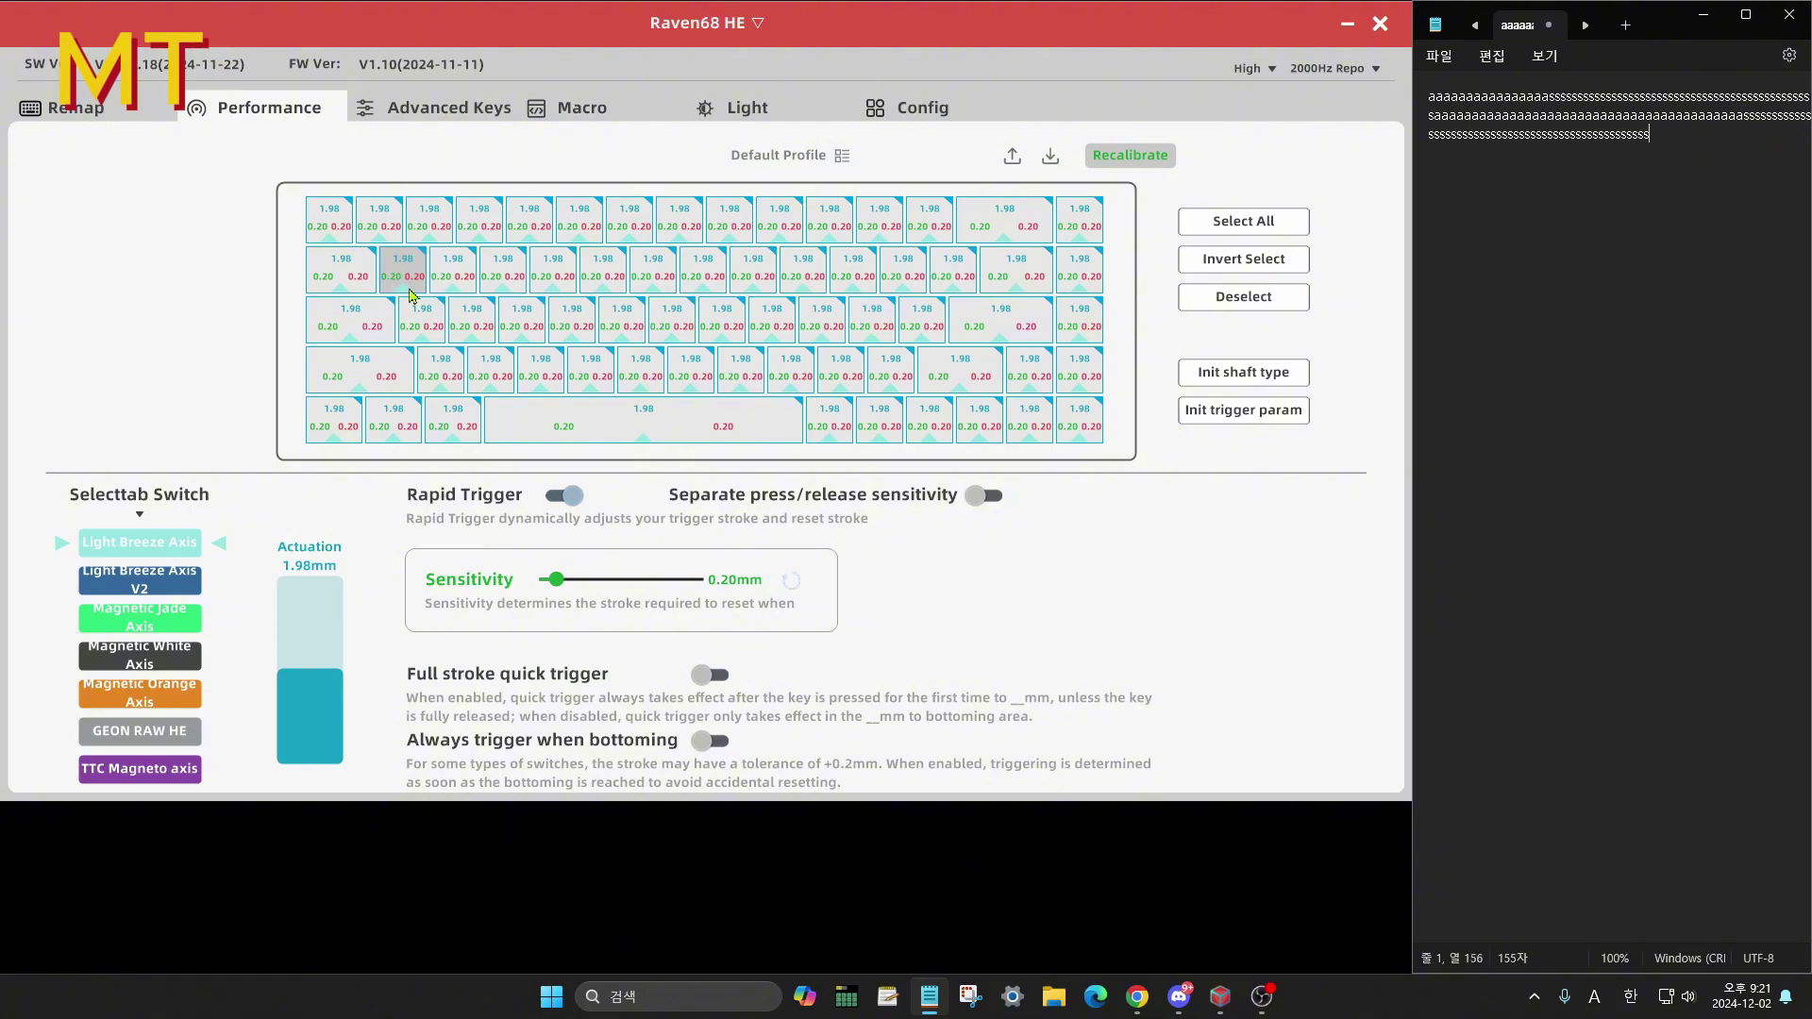
text(aaaaaa)
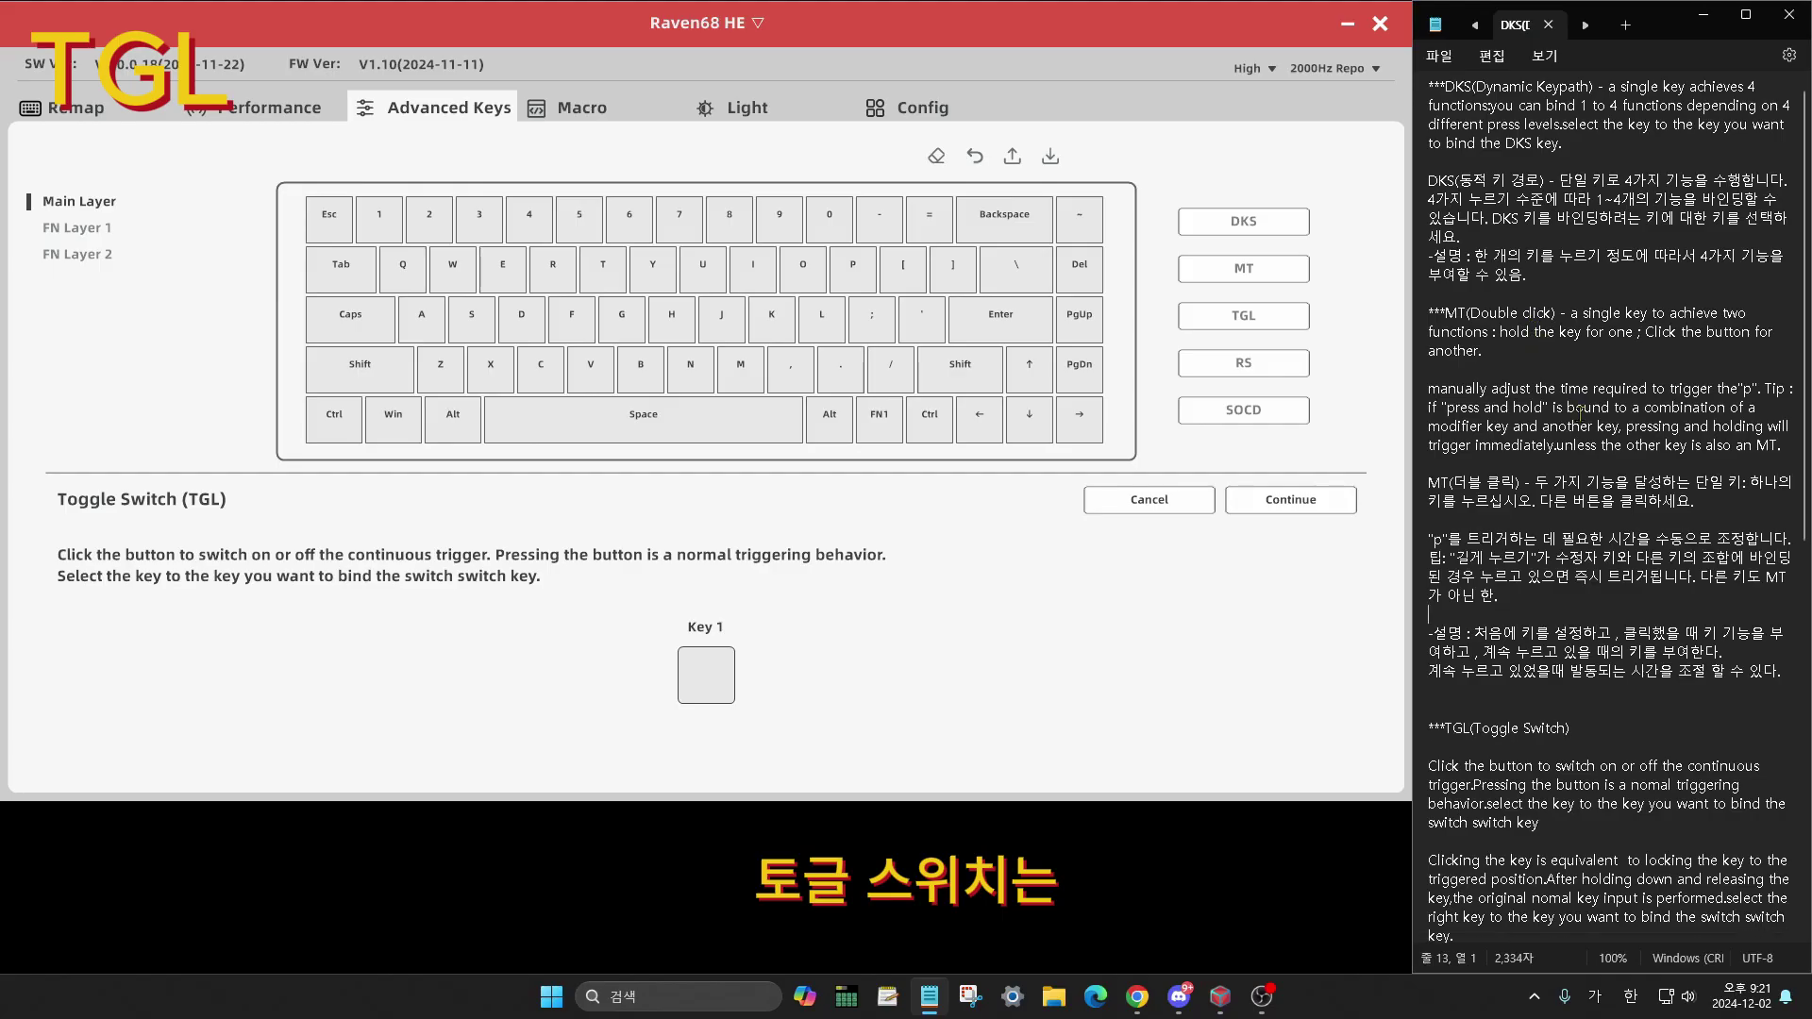
Review the Korean explanation of the TGL toggle function in the notes and switch to a blank note
scroll(1689, 439, down, 5)
drag(1475, 419, 1689, 438)
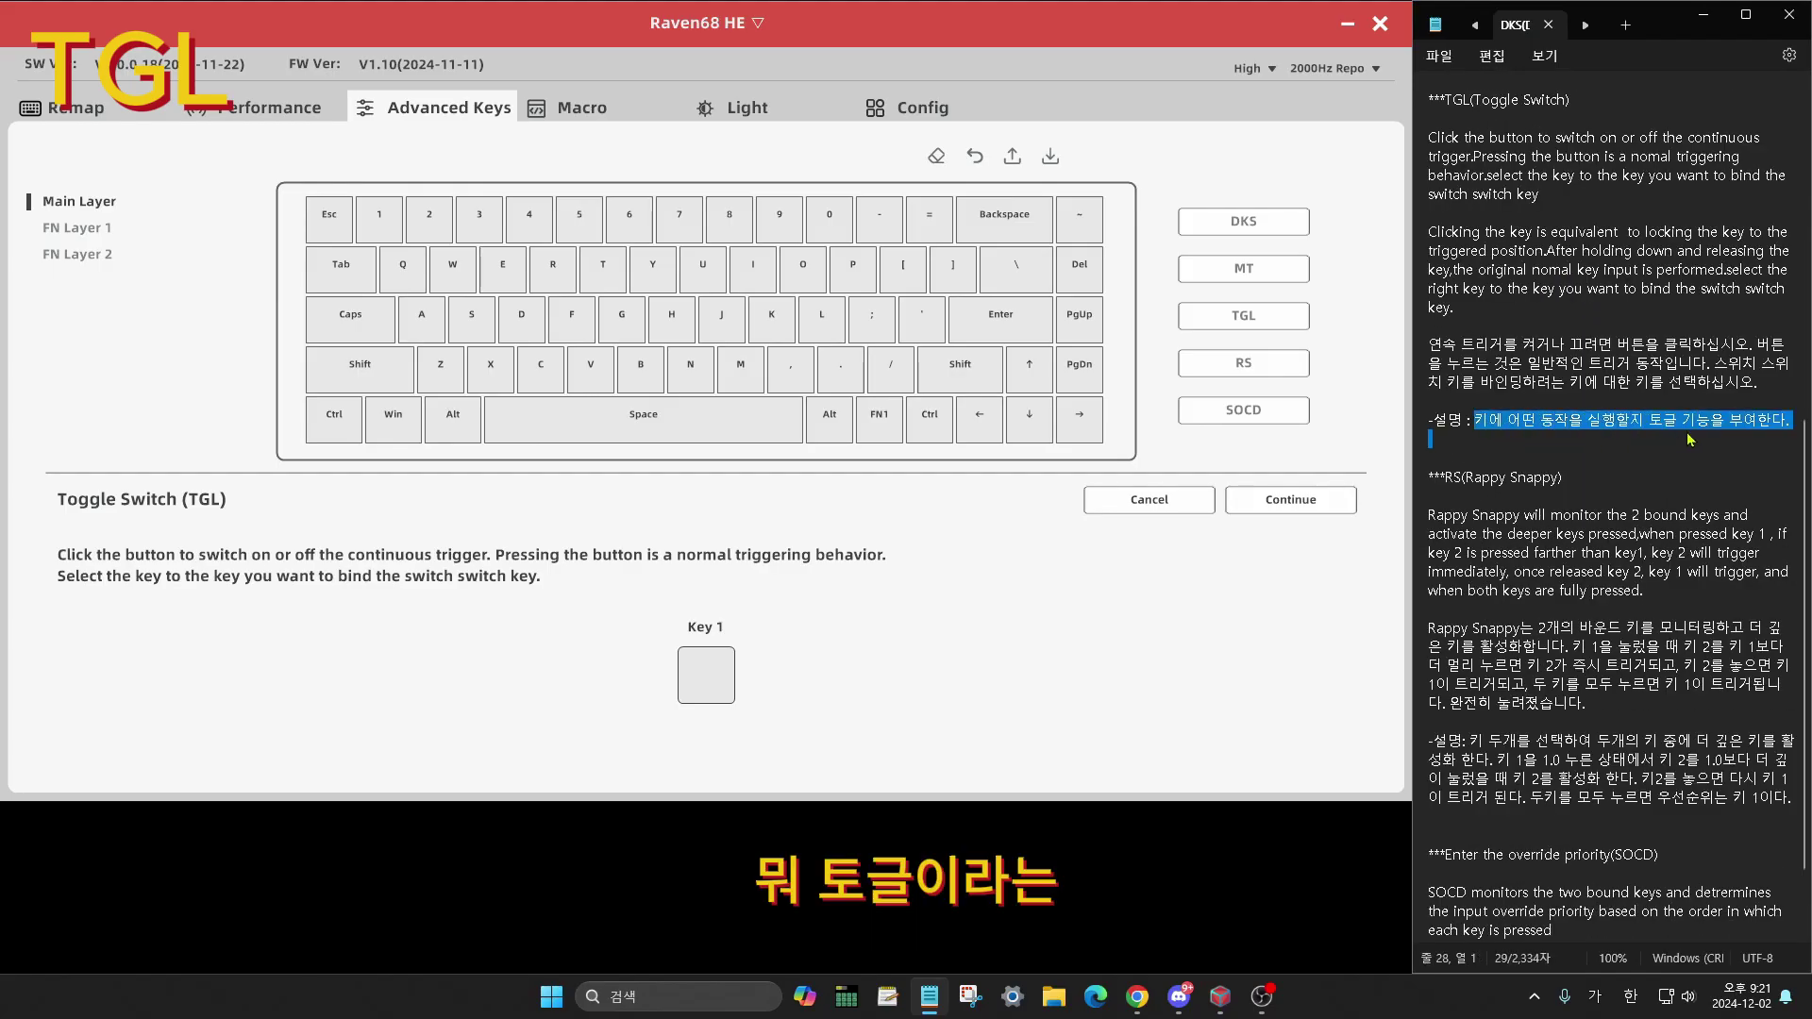
click(1787, 419)
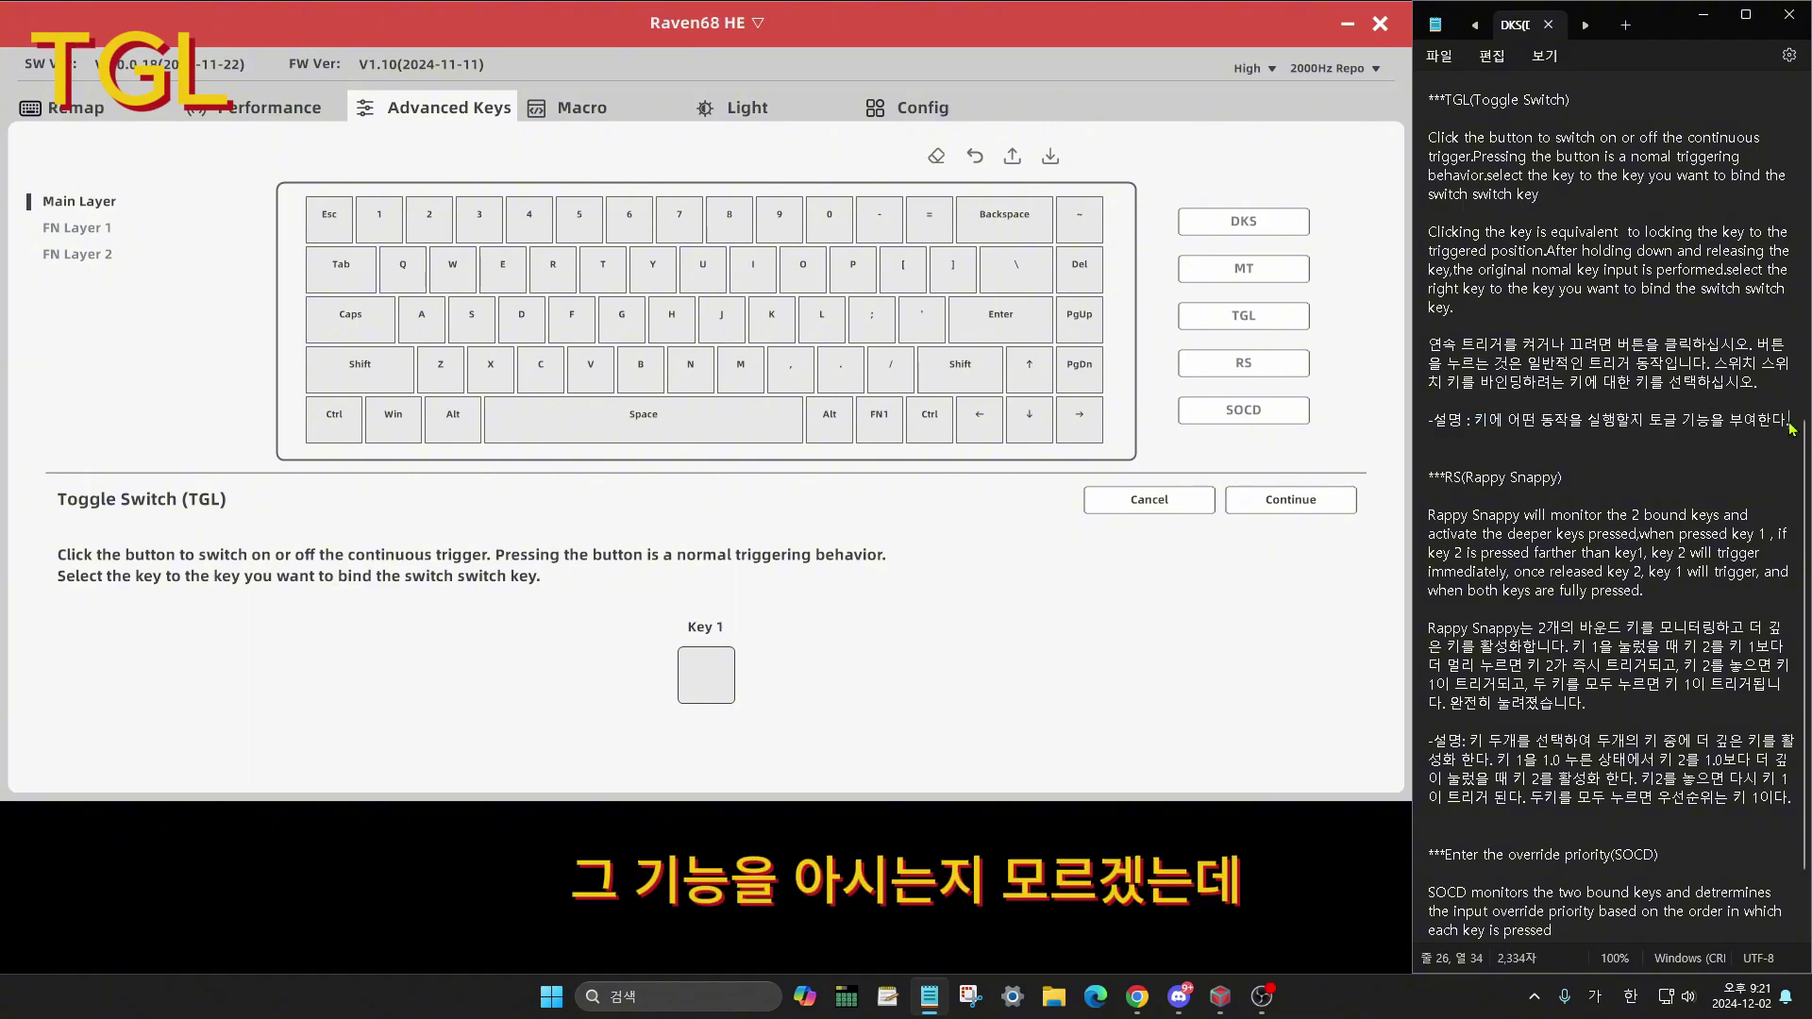
click(1485, 431)
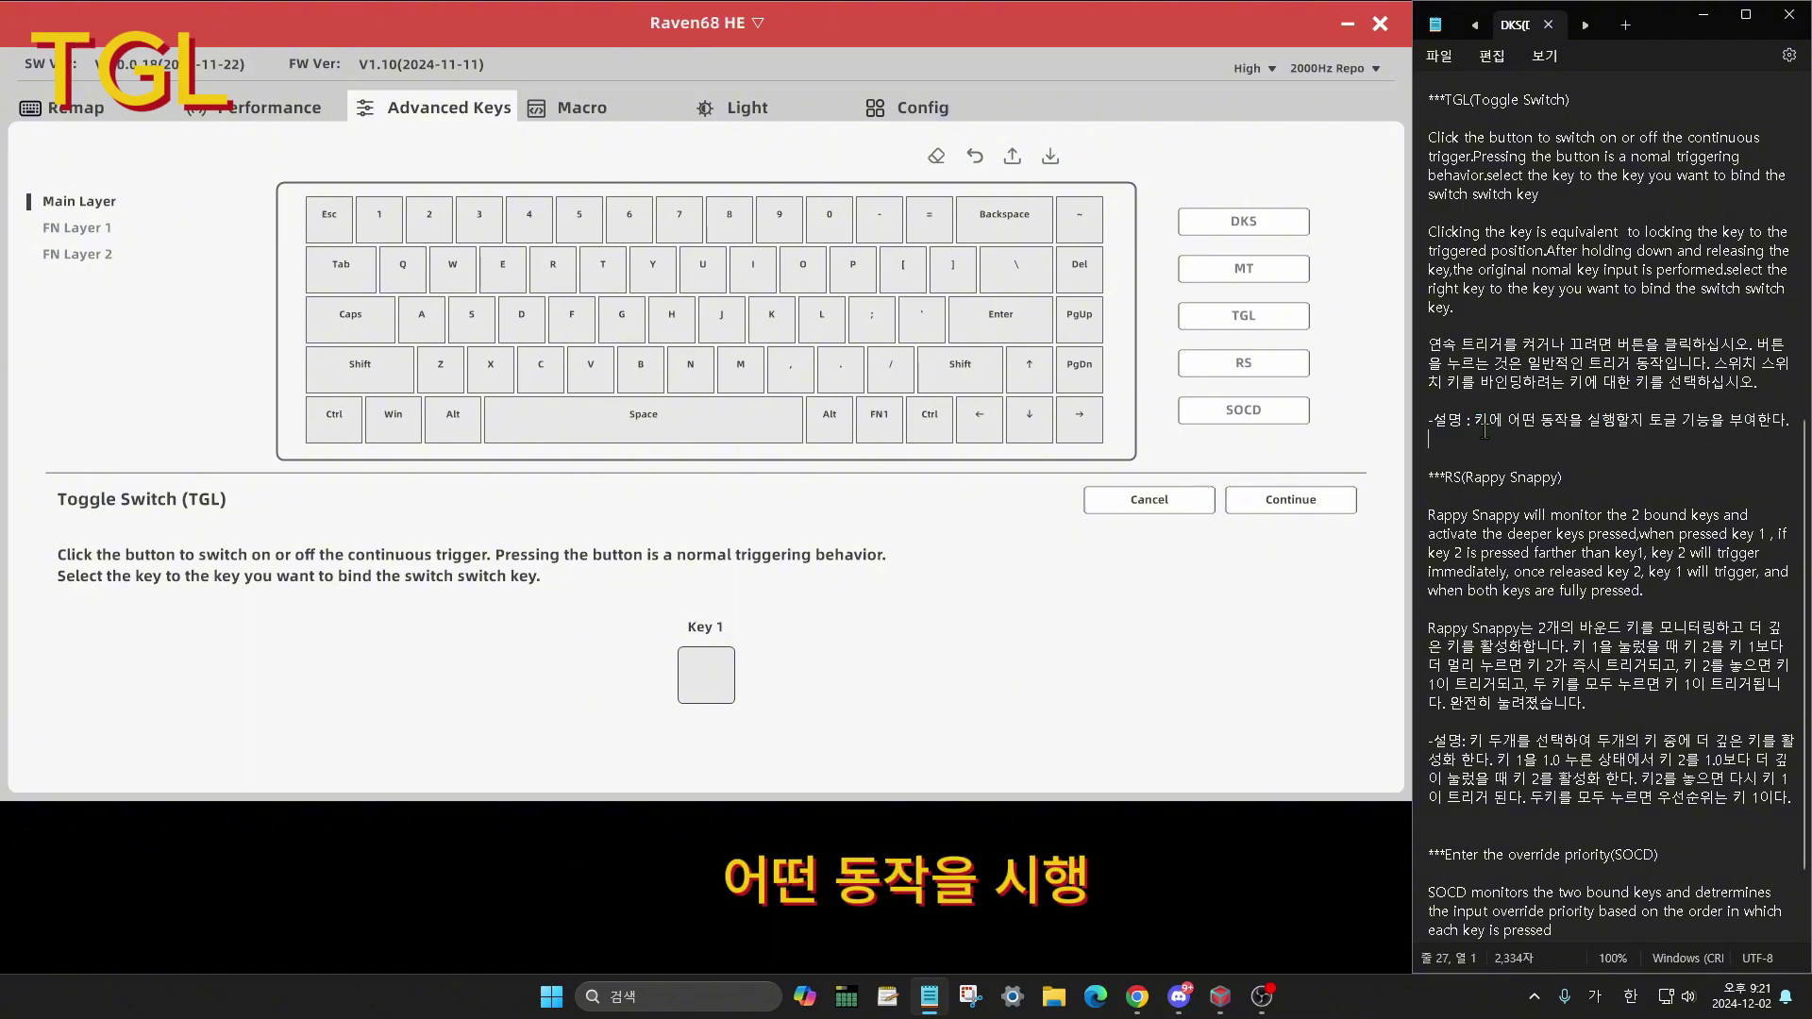
click(1665, 431)
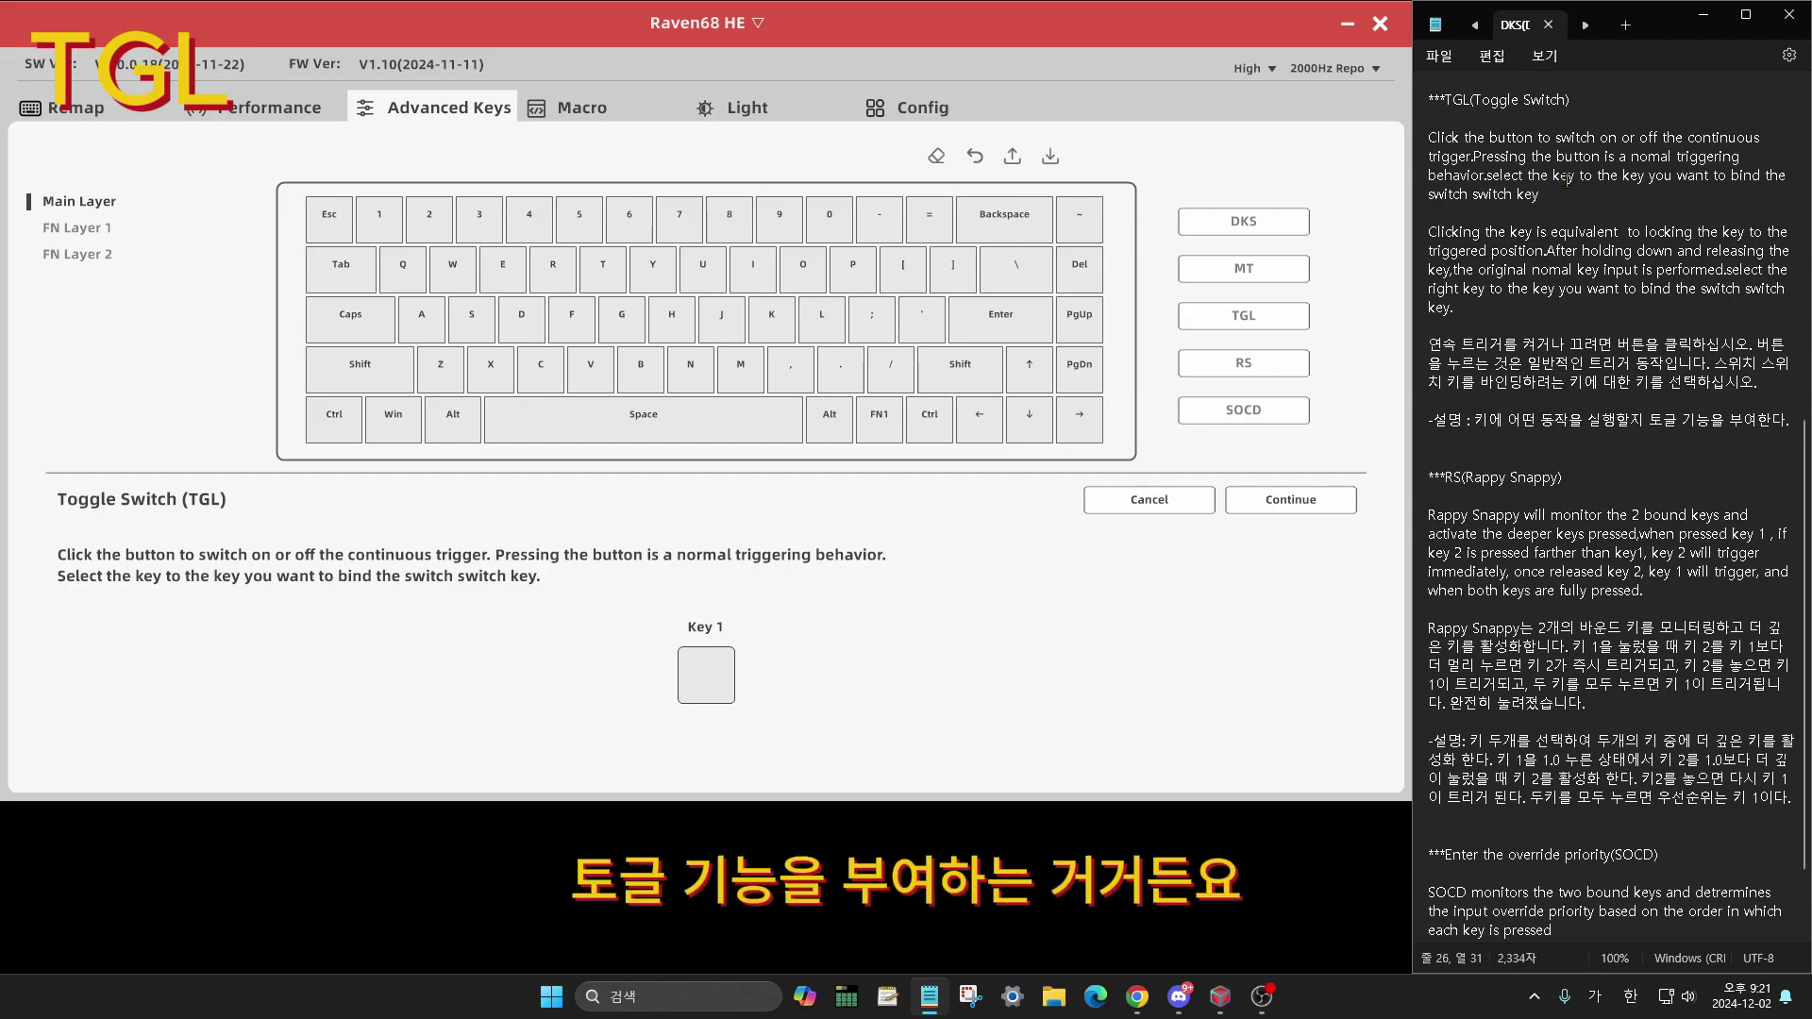
click(1548, 24)
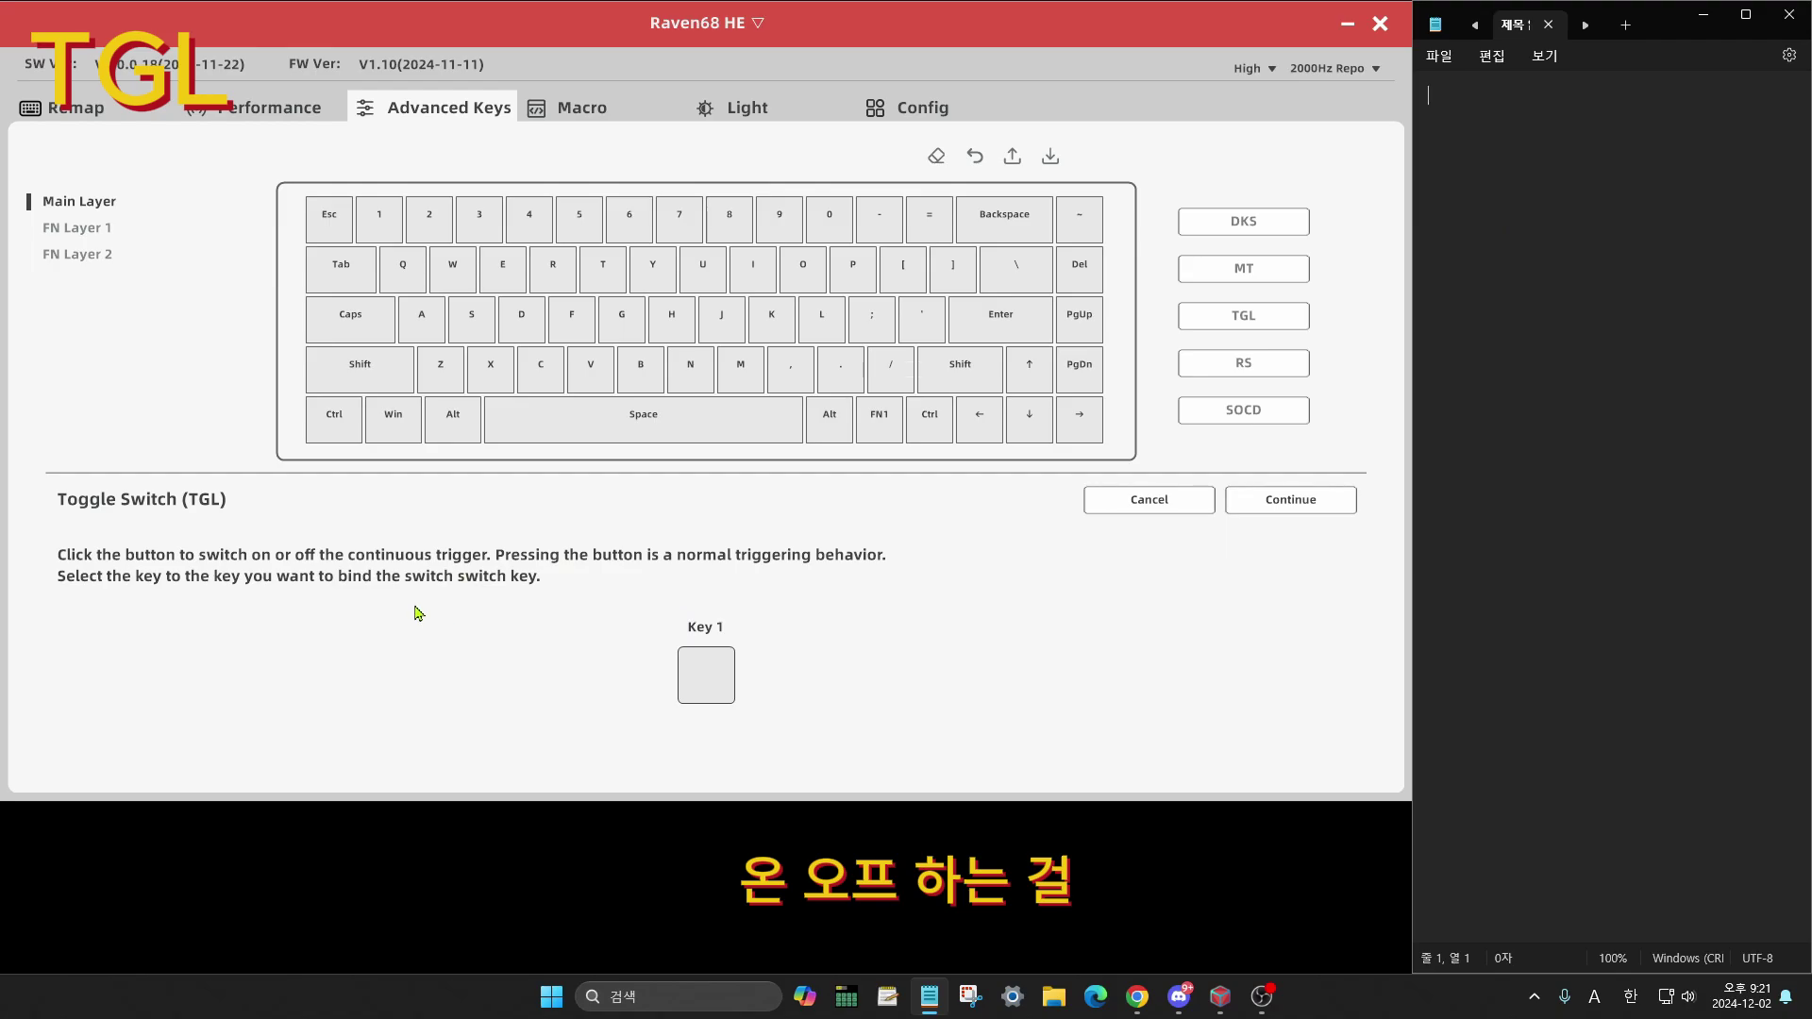
Bind Q as a Toggle Switch (TGL) key that triggers A, and save the binding
click(408, 293)
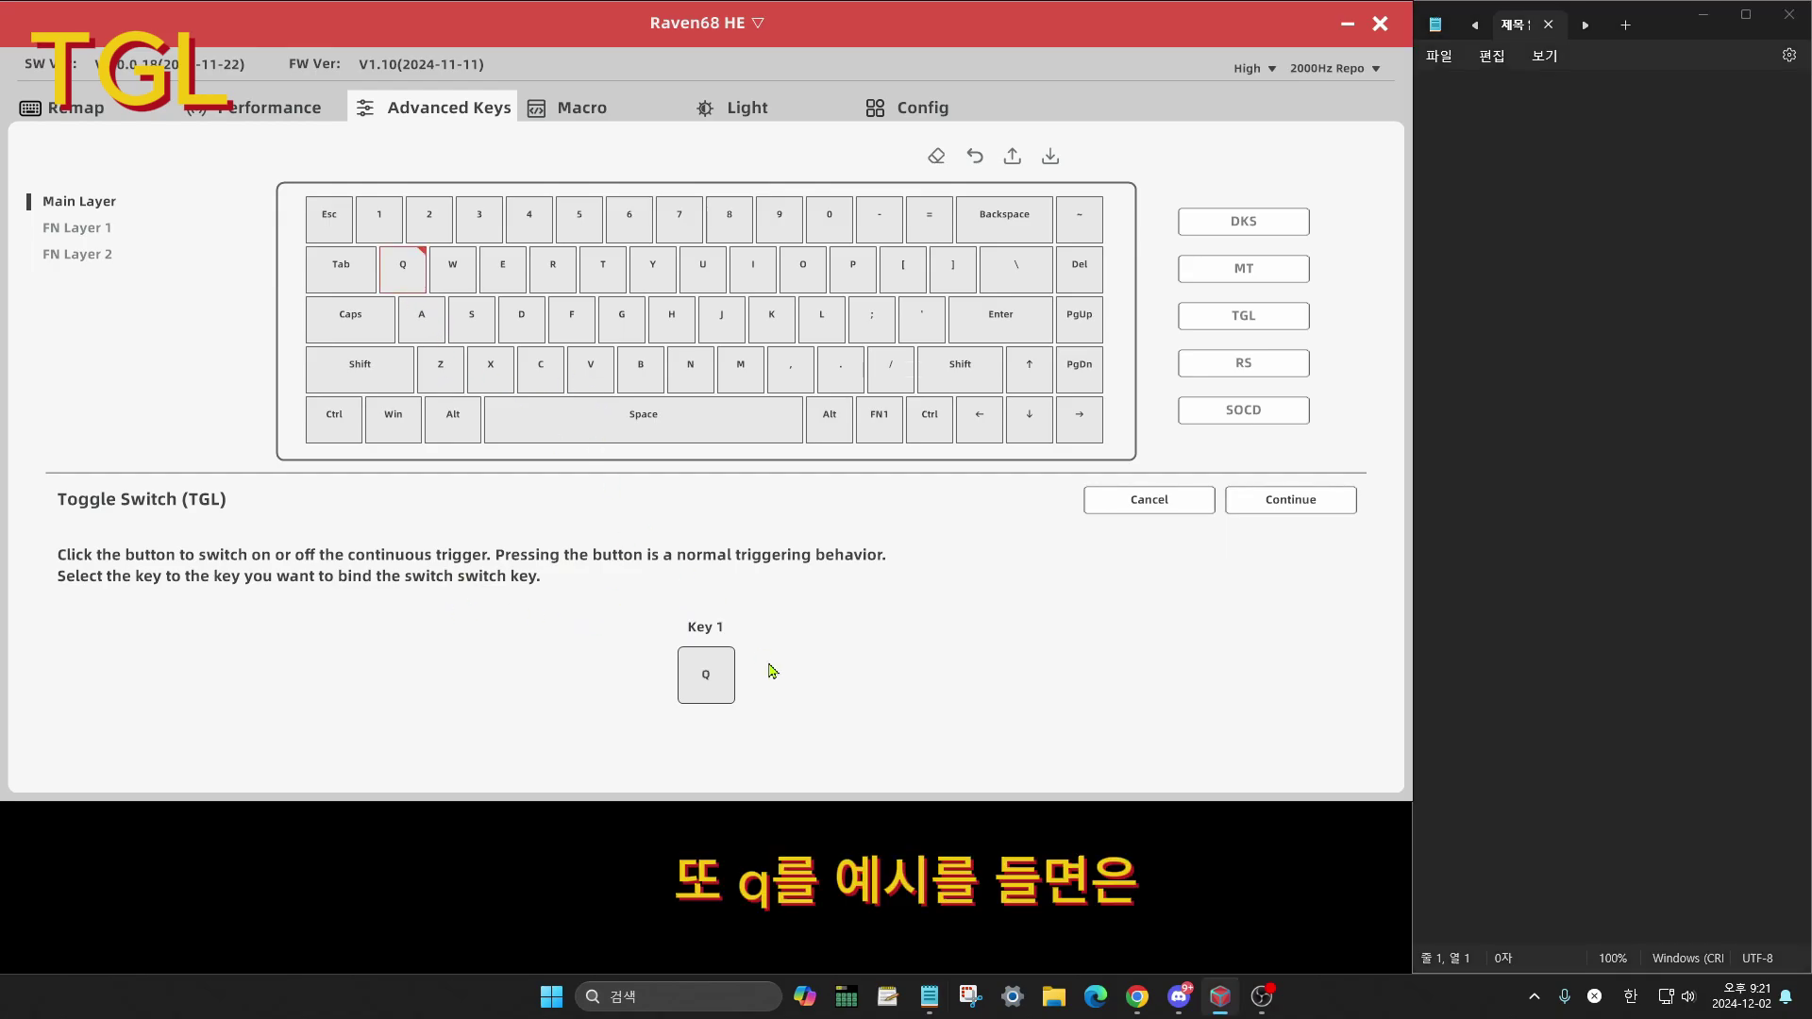
click(1290, 500)
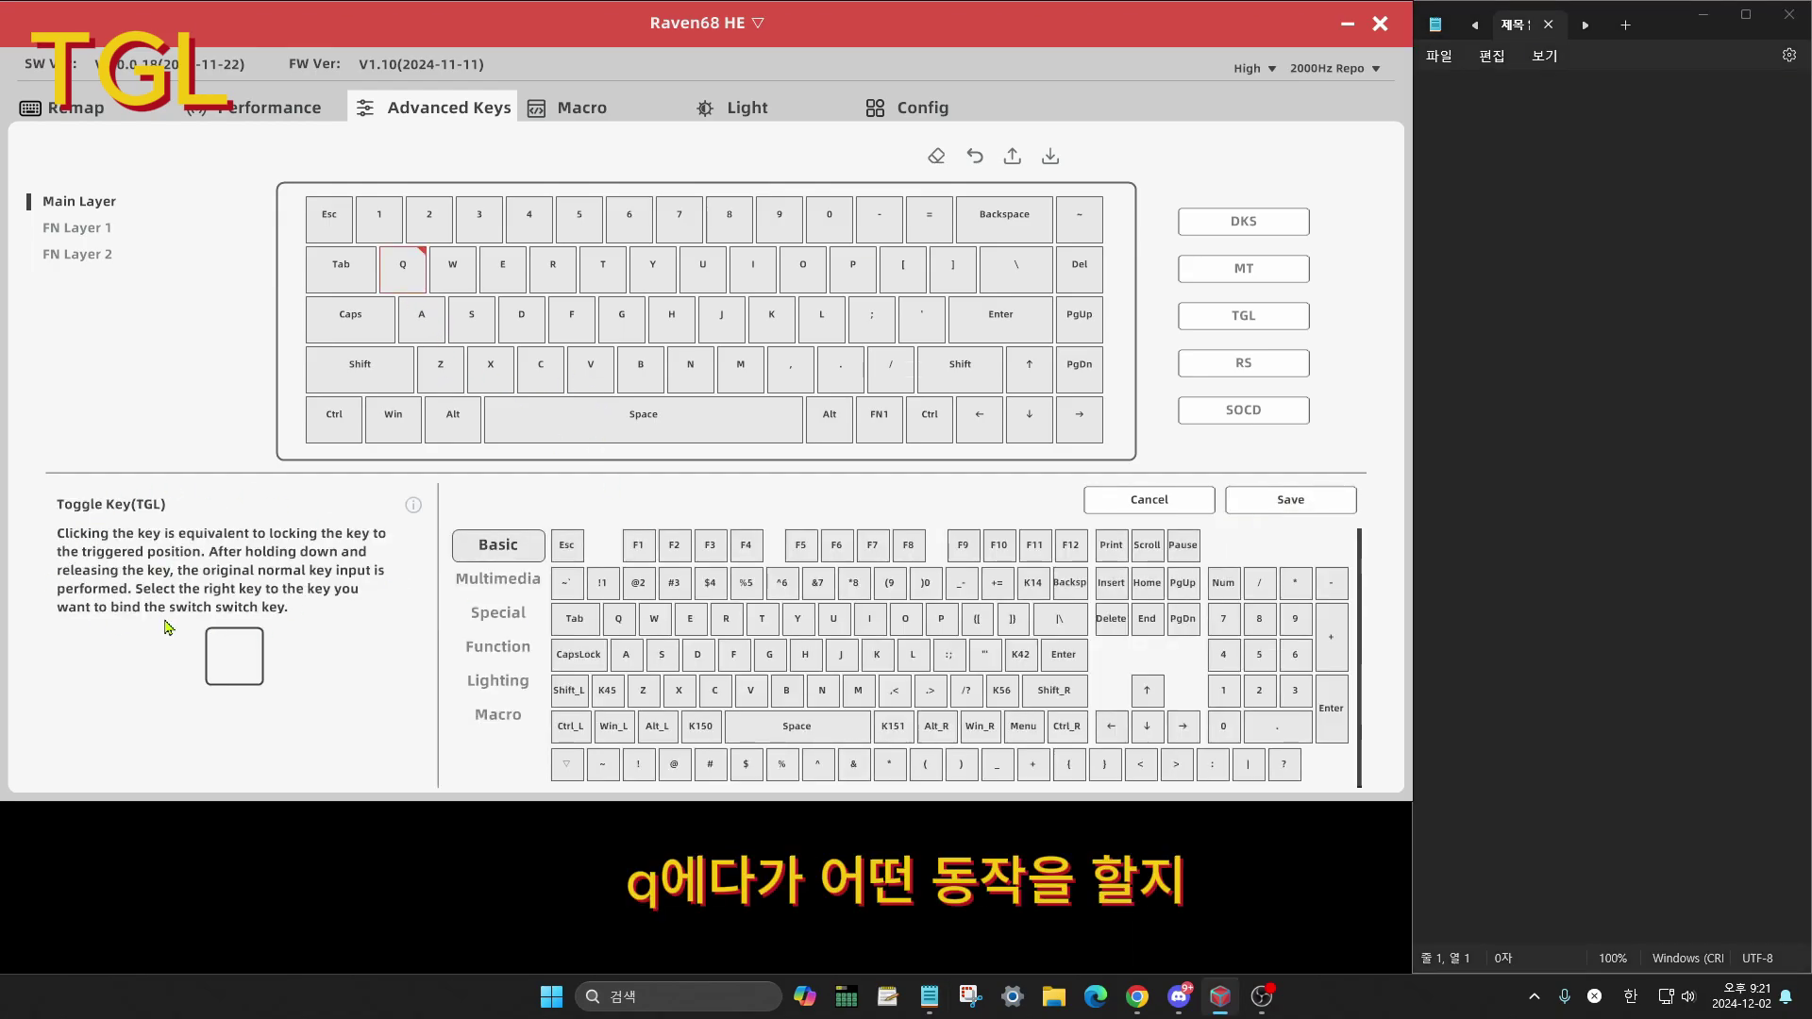
click(609, 691)
click(621, 668)
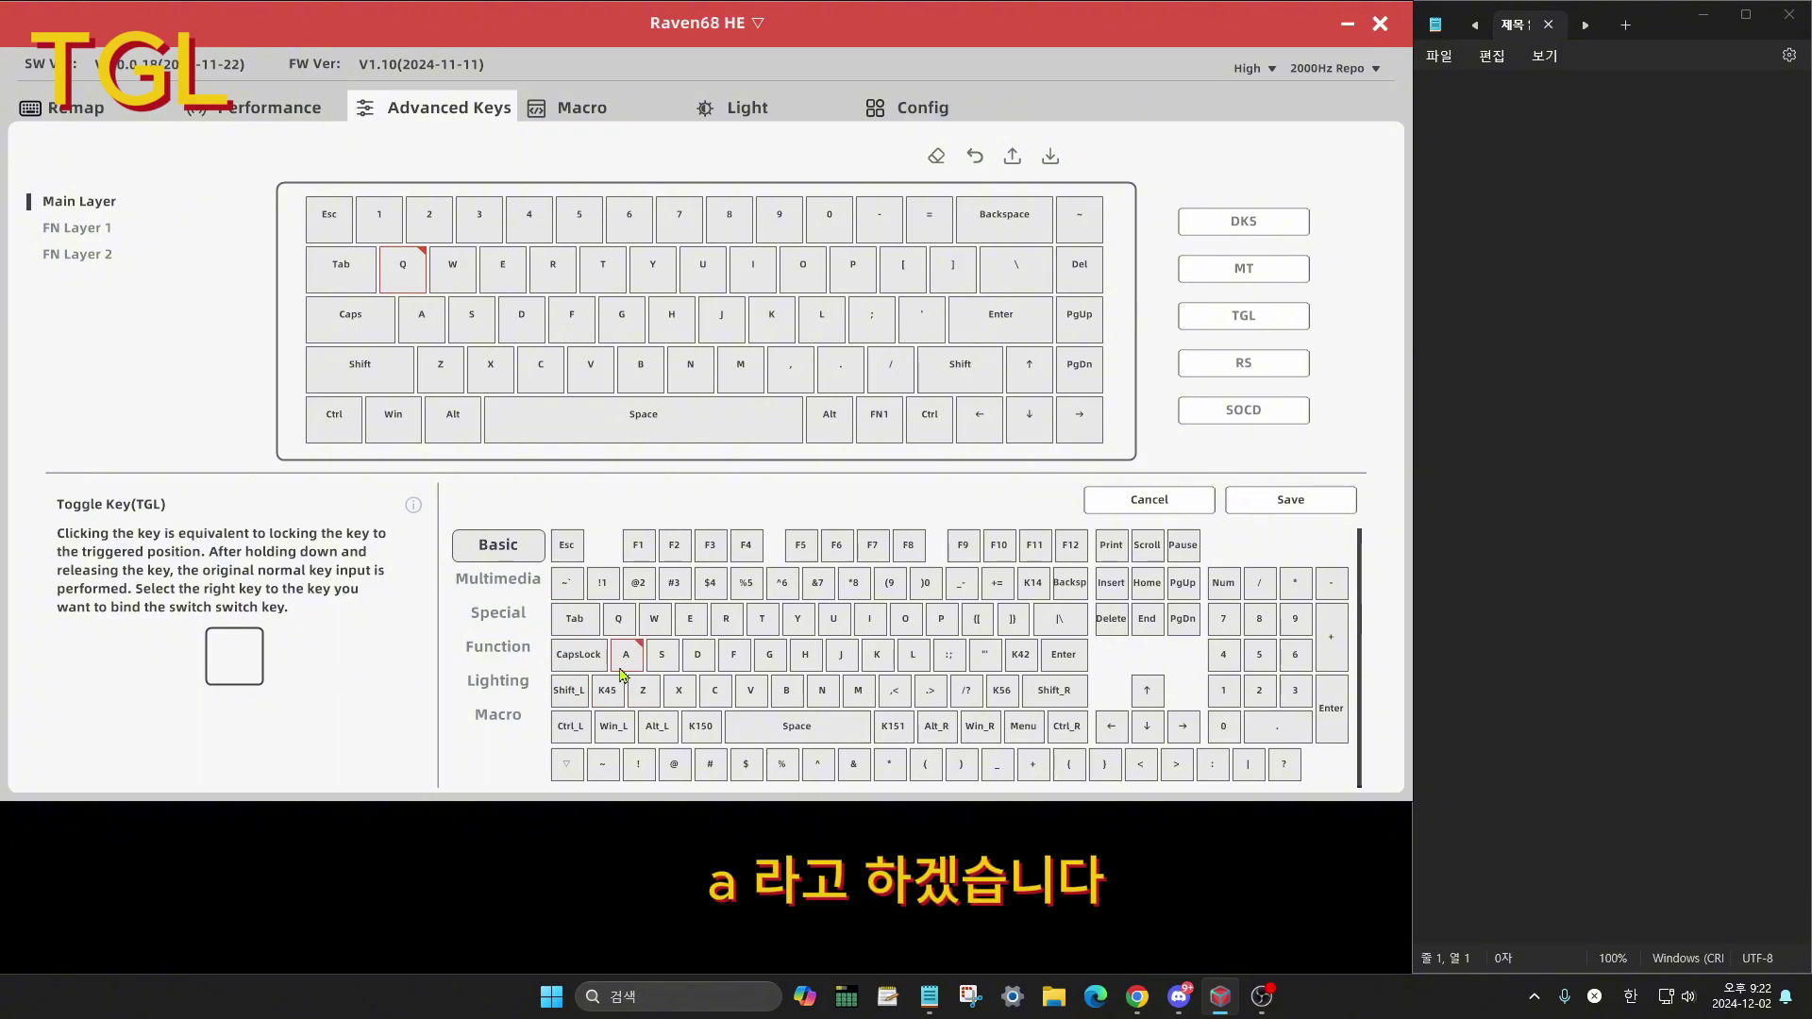
click(1276, 514)
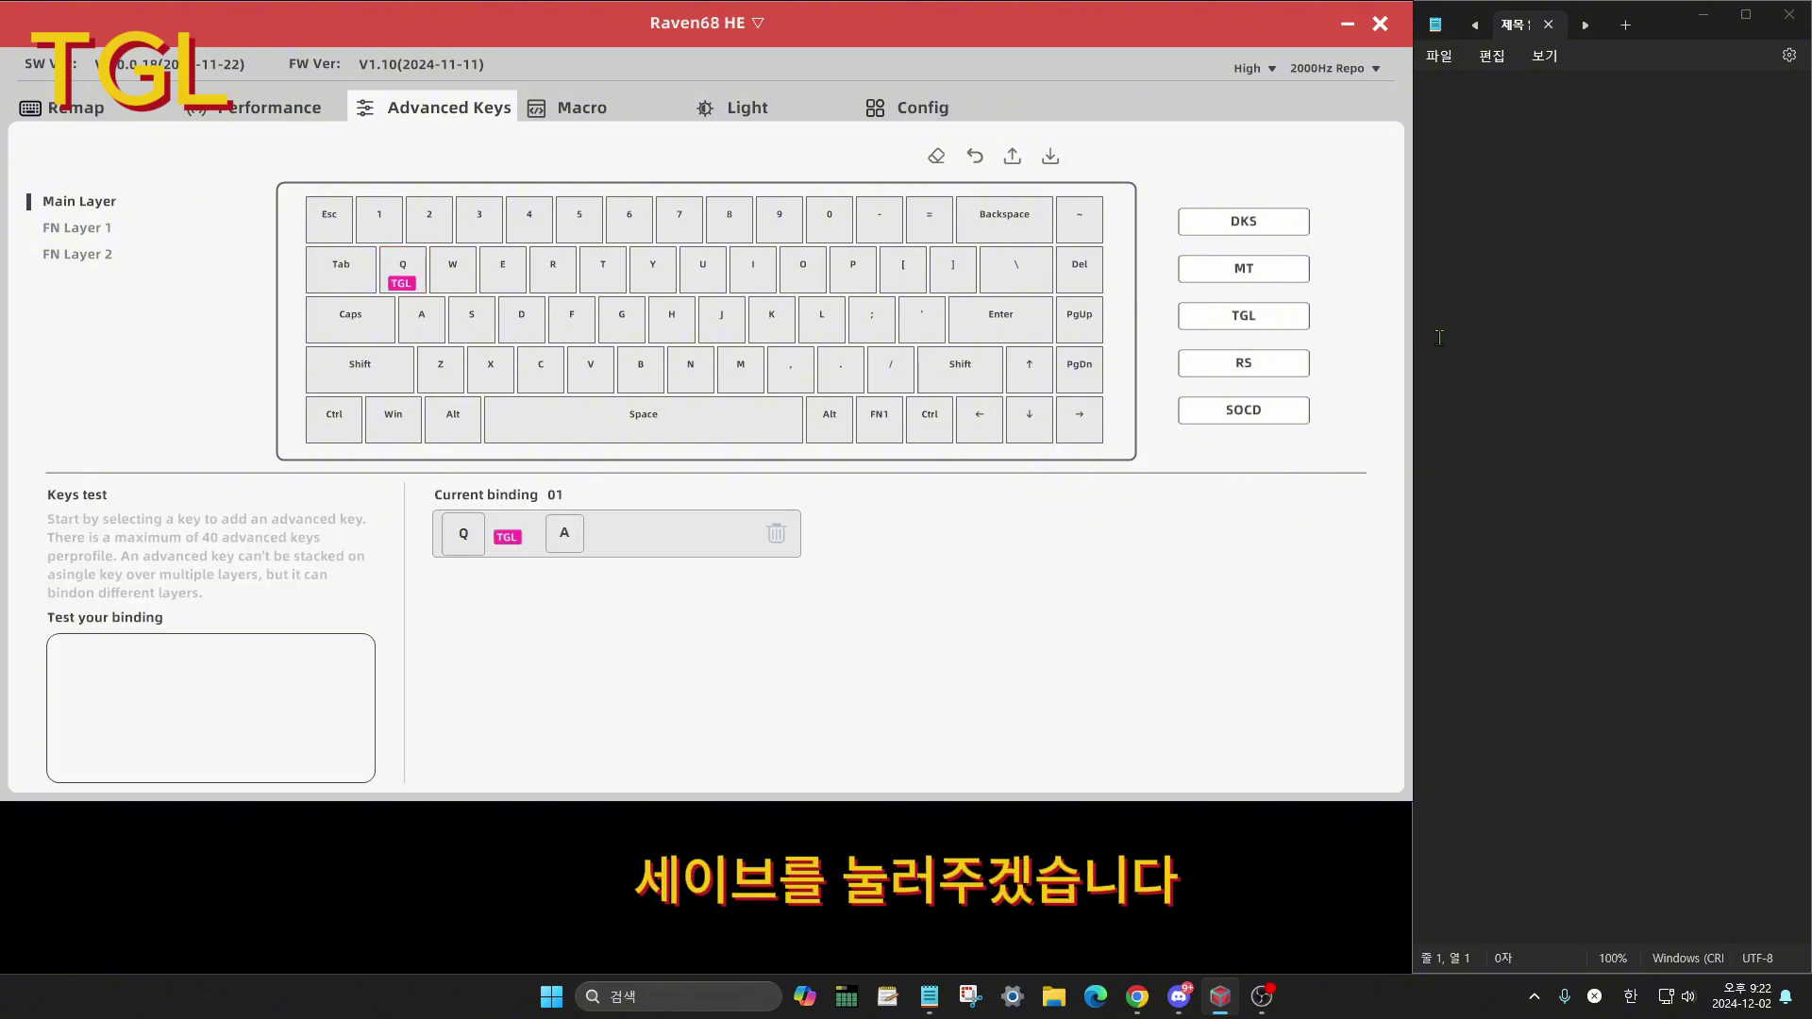
Test the TGL binding in the blank note by pressing Q to start continuous A input and again to stop it
click(1550, 174)
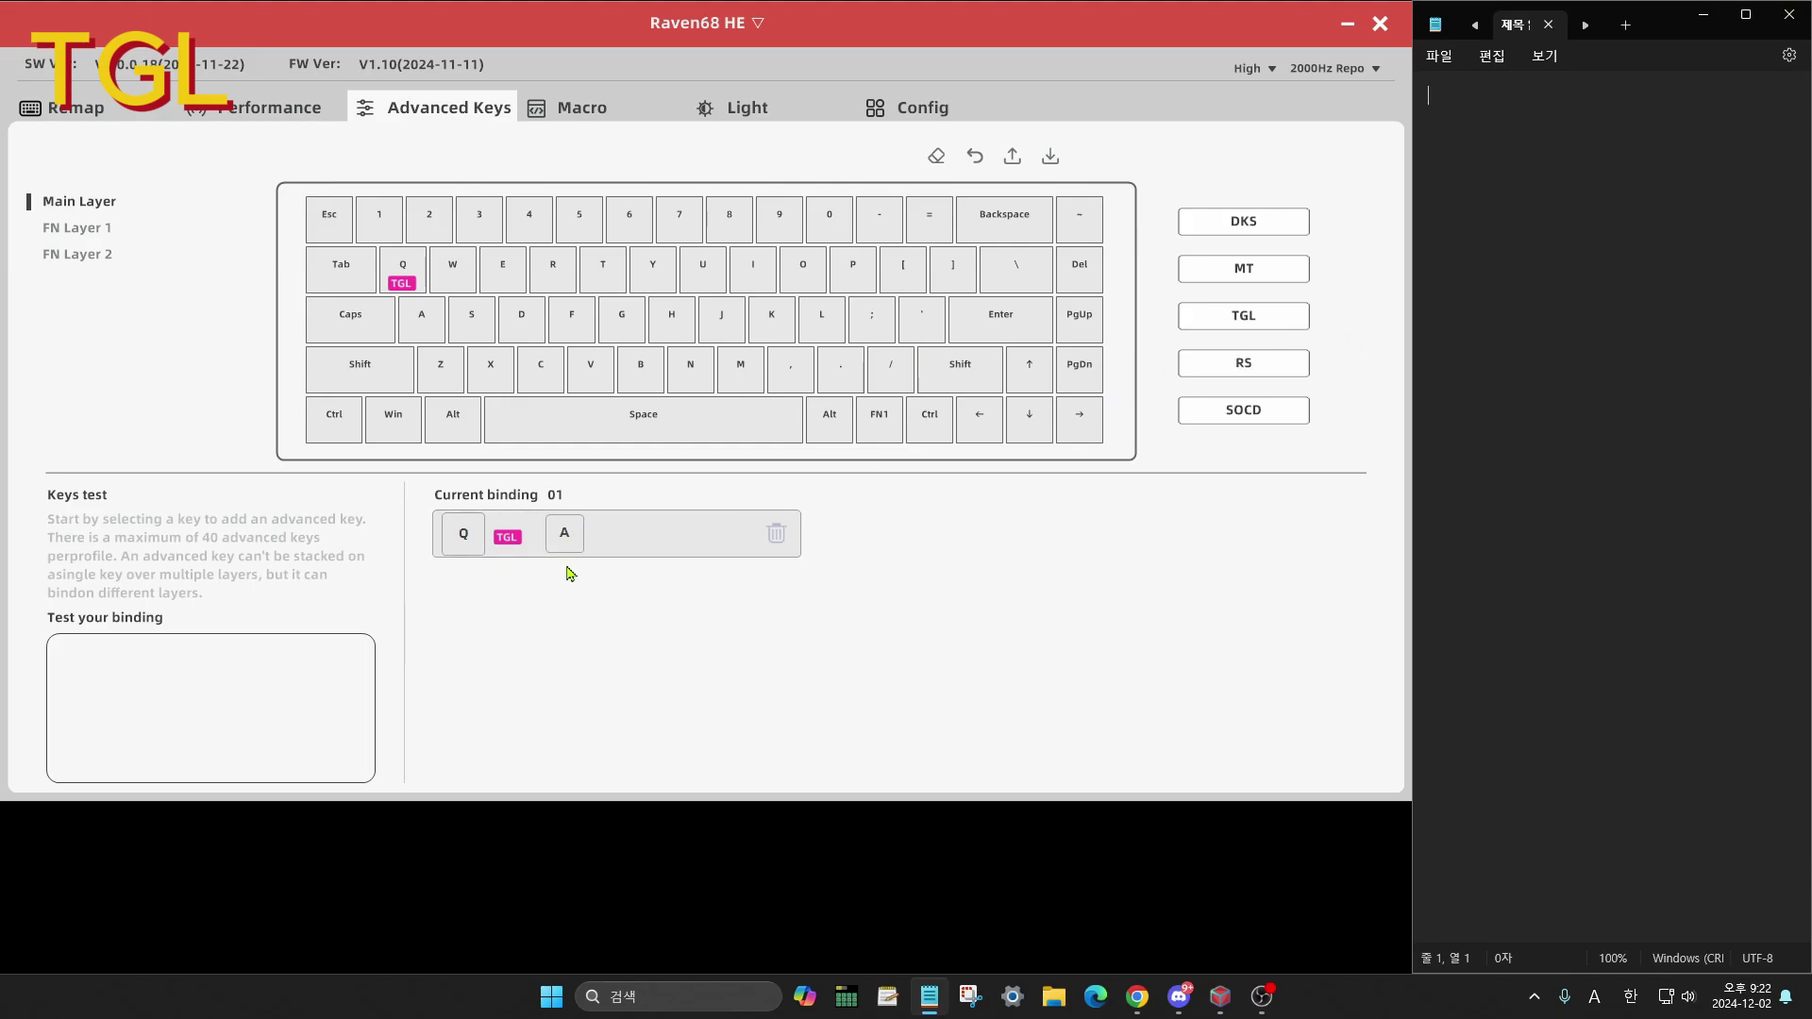
text(aaaaaaaaaaaaaaaaaaaaaaaaaaaaaaaaaaaaaa)
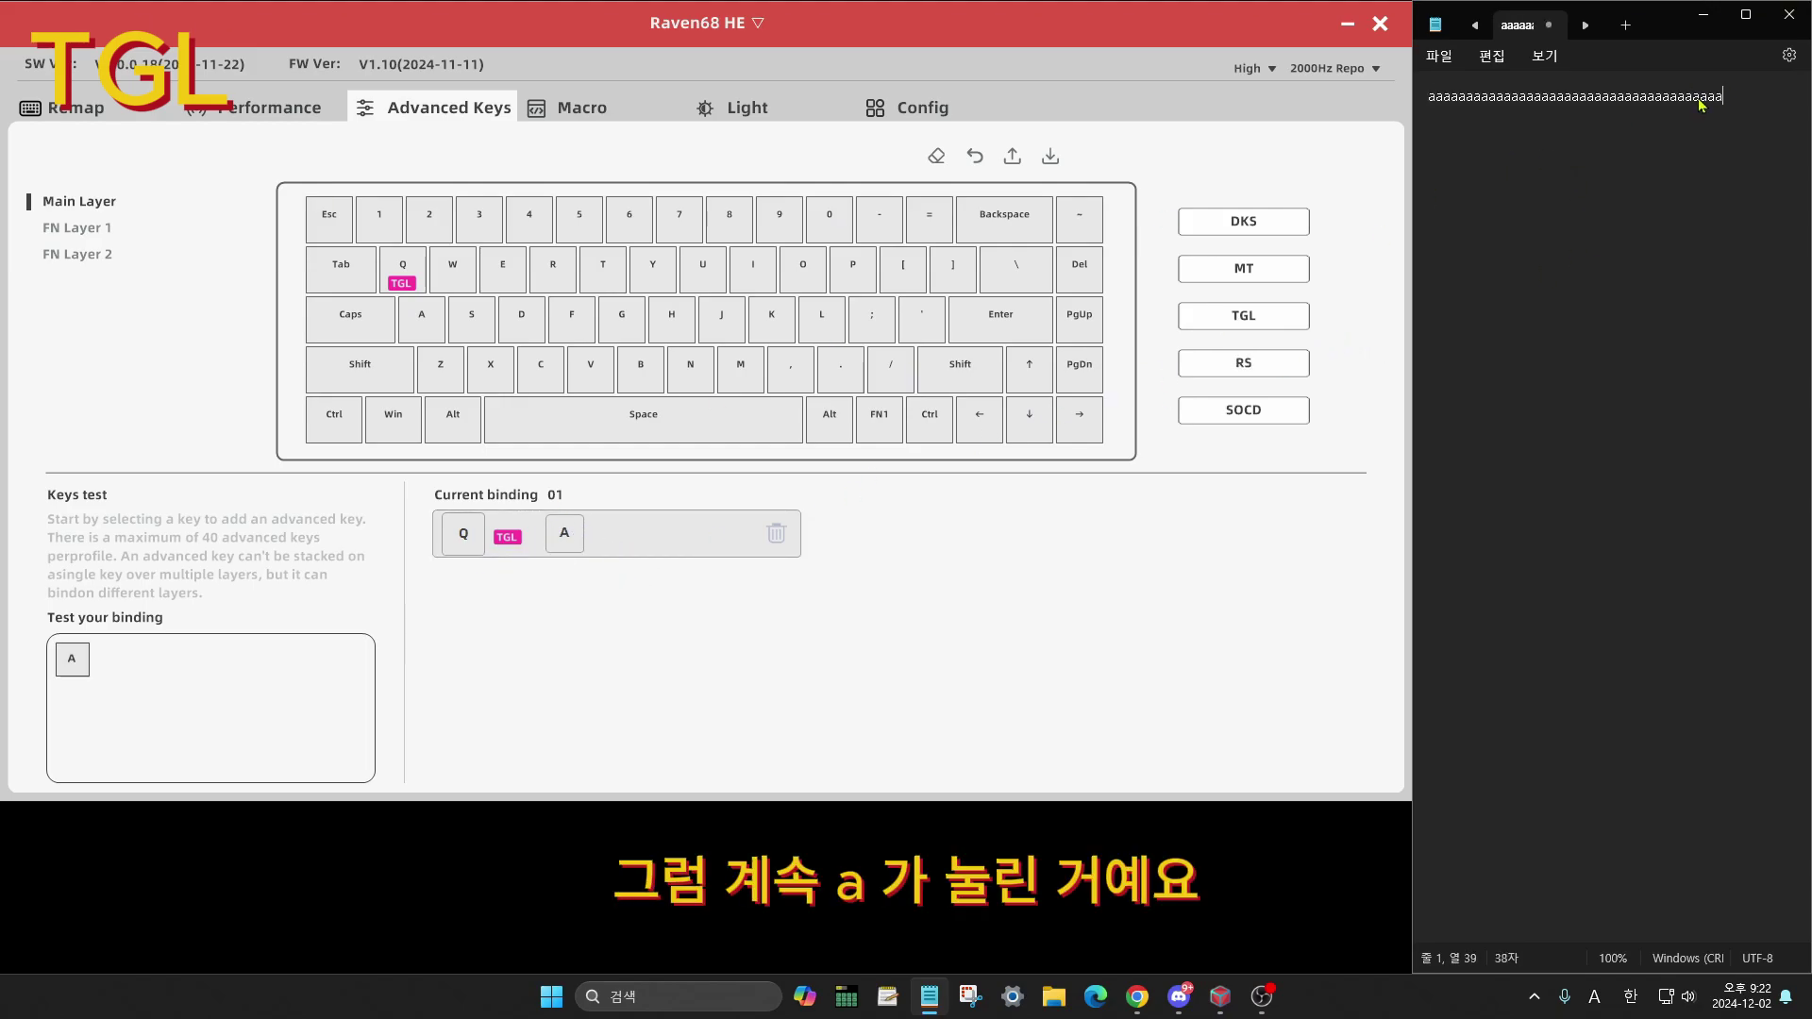
text(aaaaaaaaaaaaaaaaaaaaaaaaaaaaaaaaaaaaaaaaaaaaaaaaaaaaaaaaaaaaaaaaaaaaaaaaaaaaaaaaaaaaaaaaaaaaaaaaaaa)
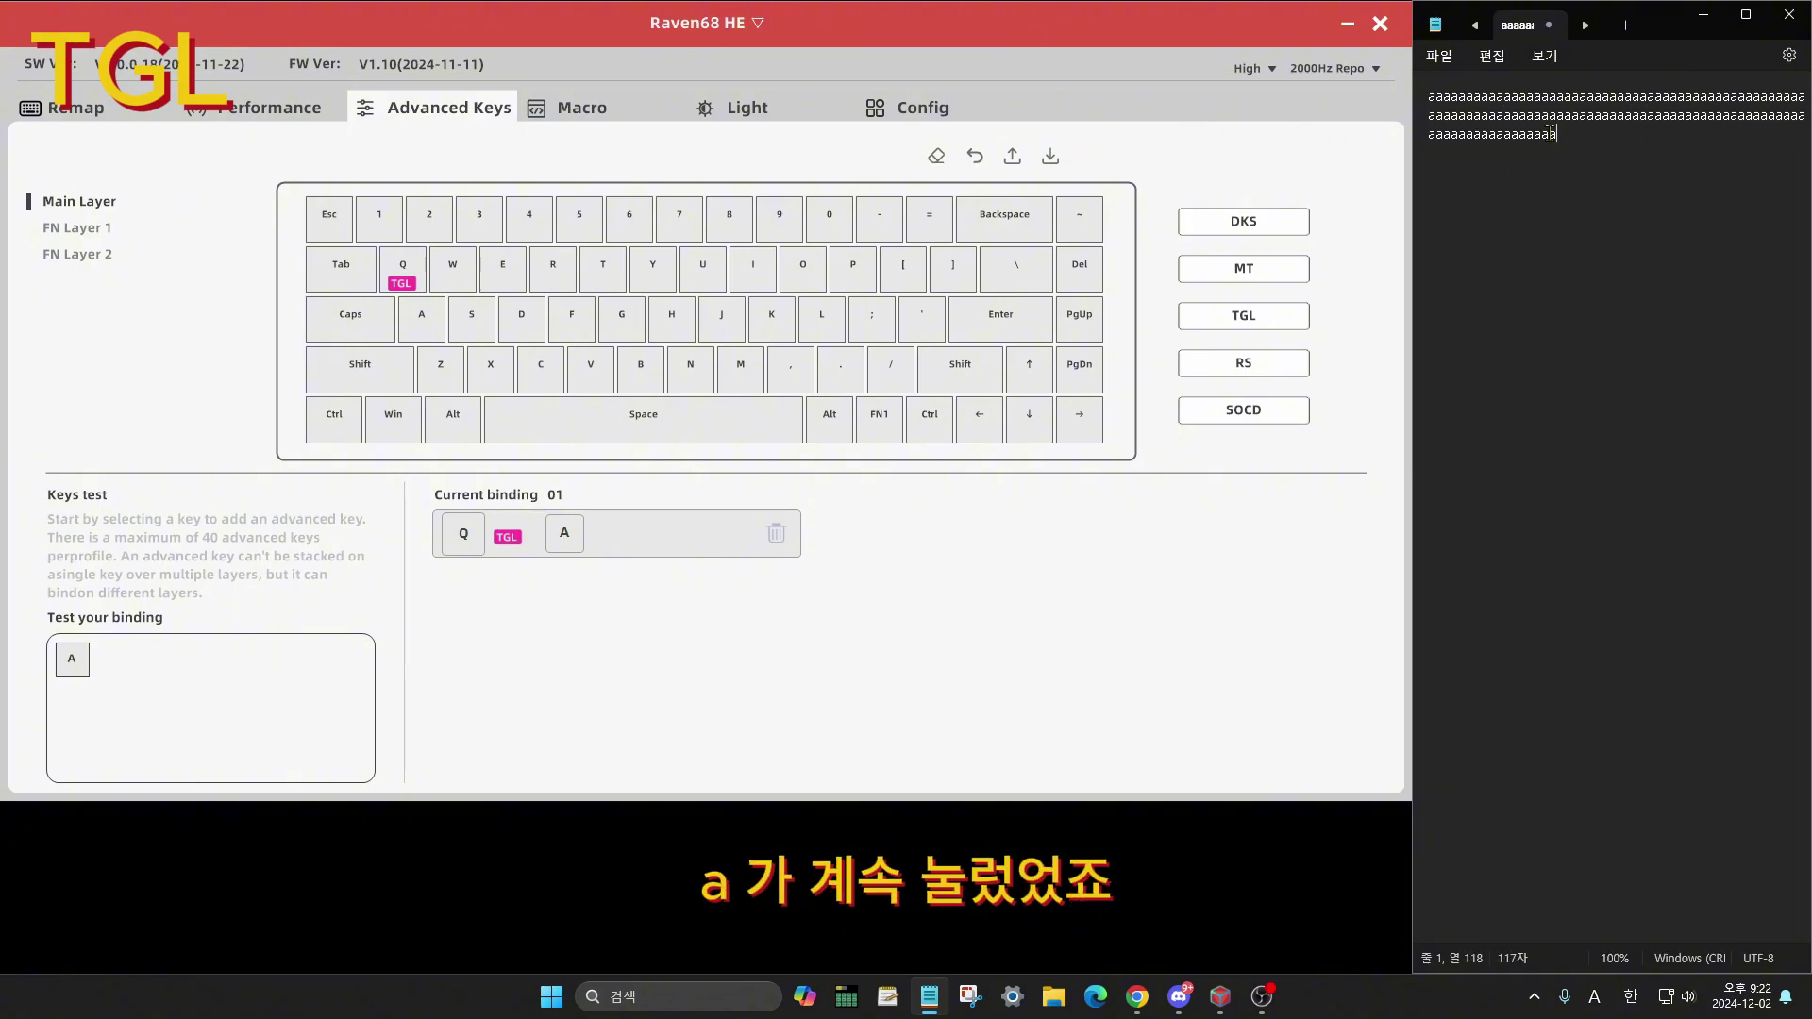
text(aaaaaaaaaaaaaaaaaaaaaaaaaaaaaaaaaaaaa)
text(q)
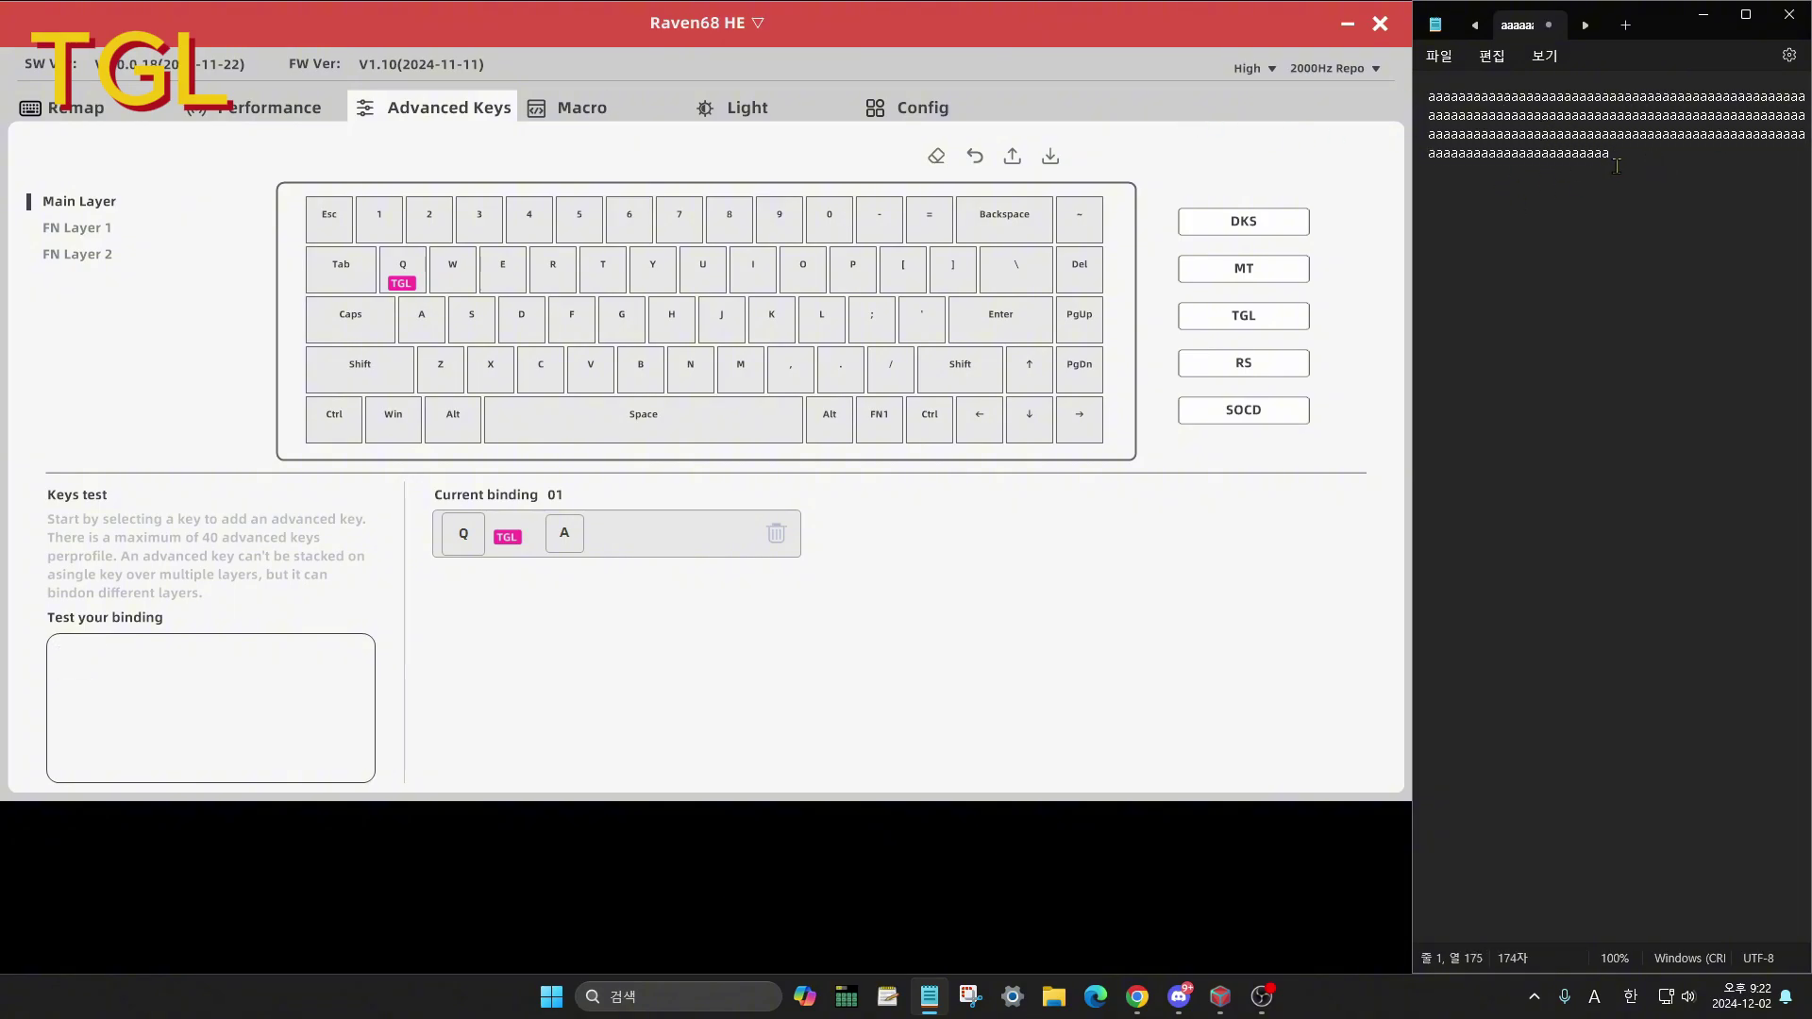
Clear all the test text from the note while the Performance settings are shown
key(ctrl+a)
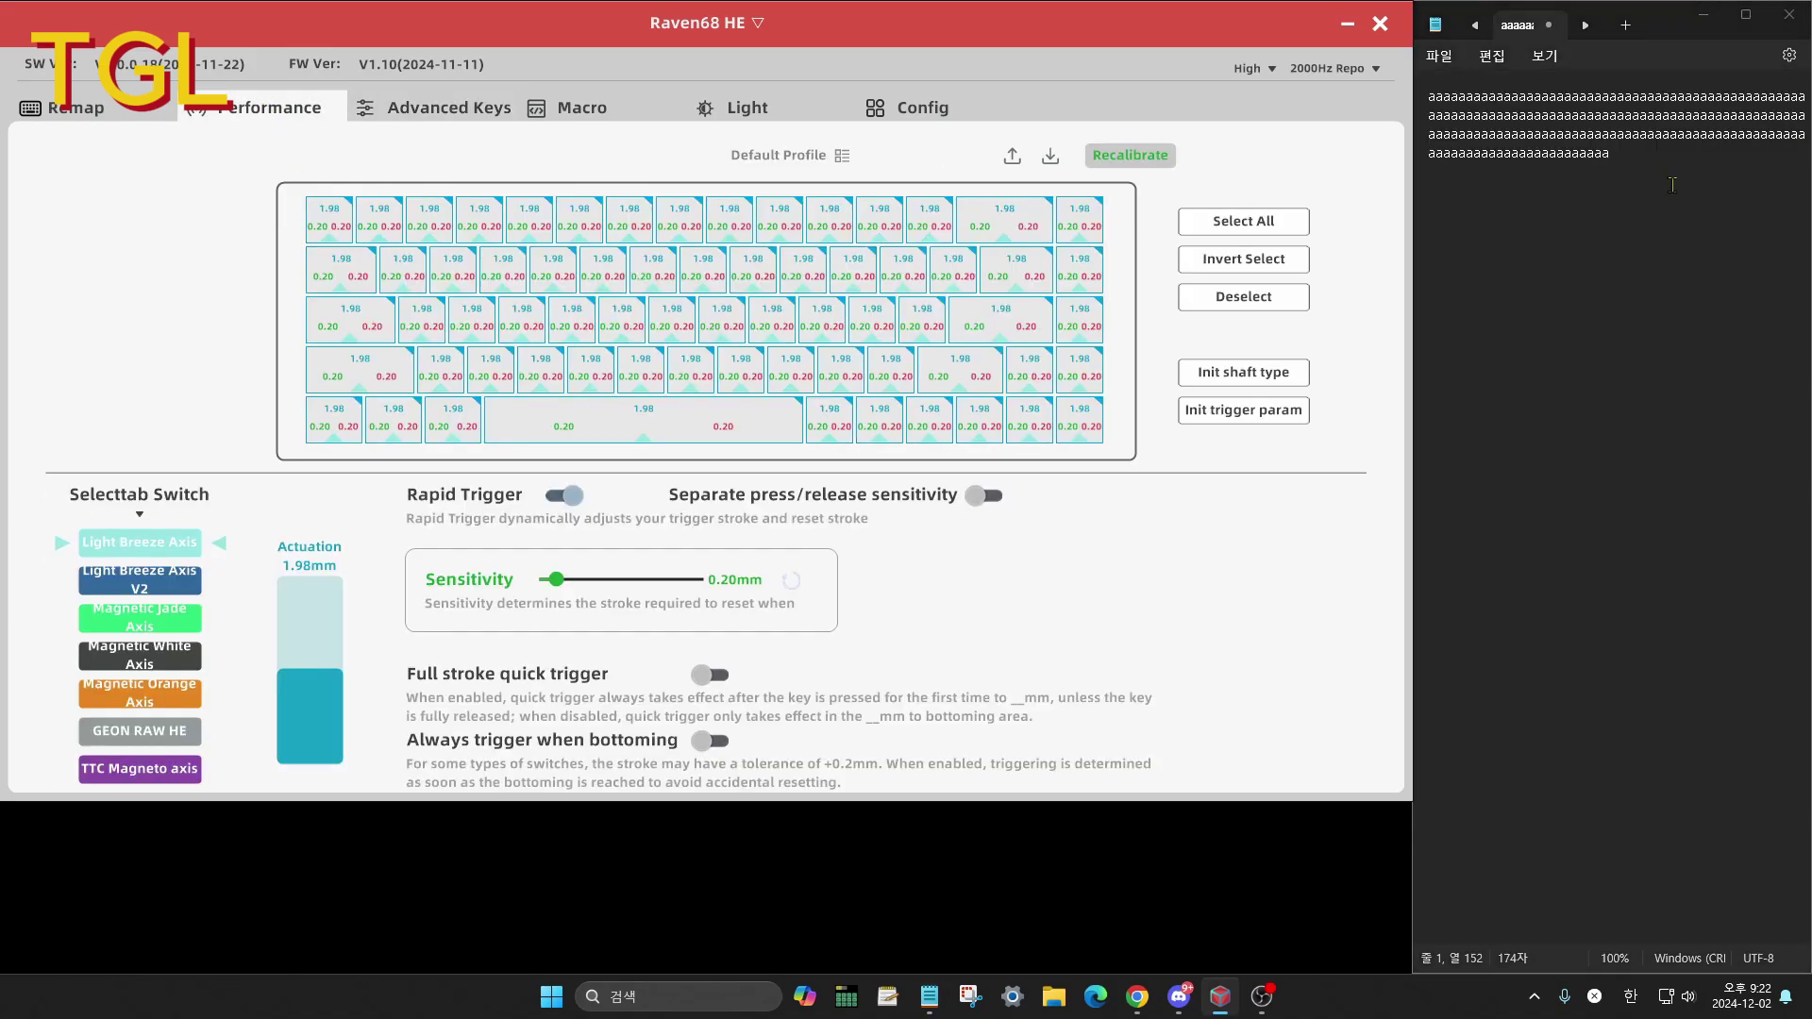
click(1651, 192)
key(ctrl+a)
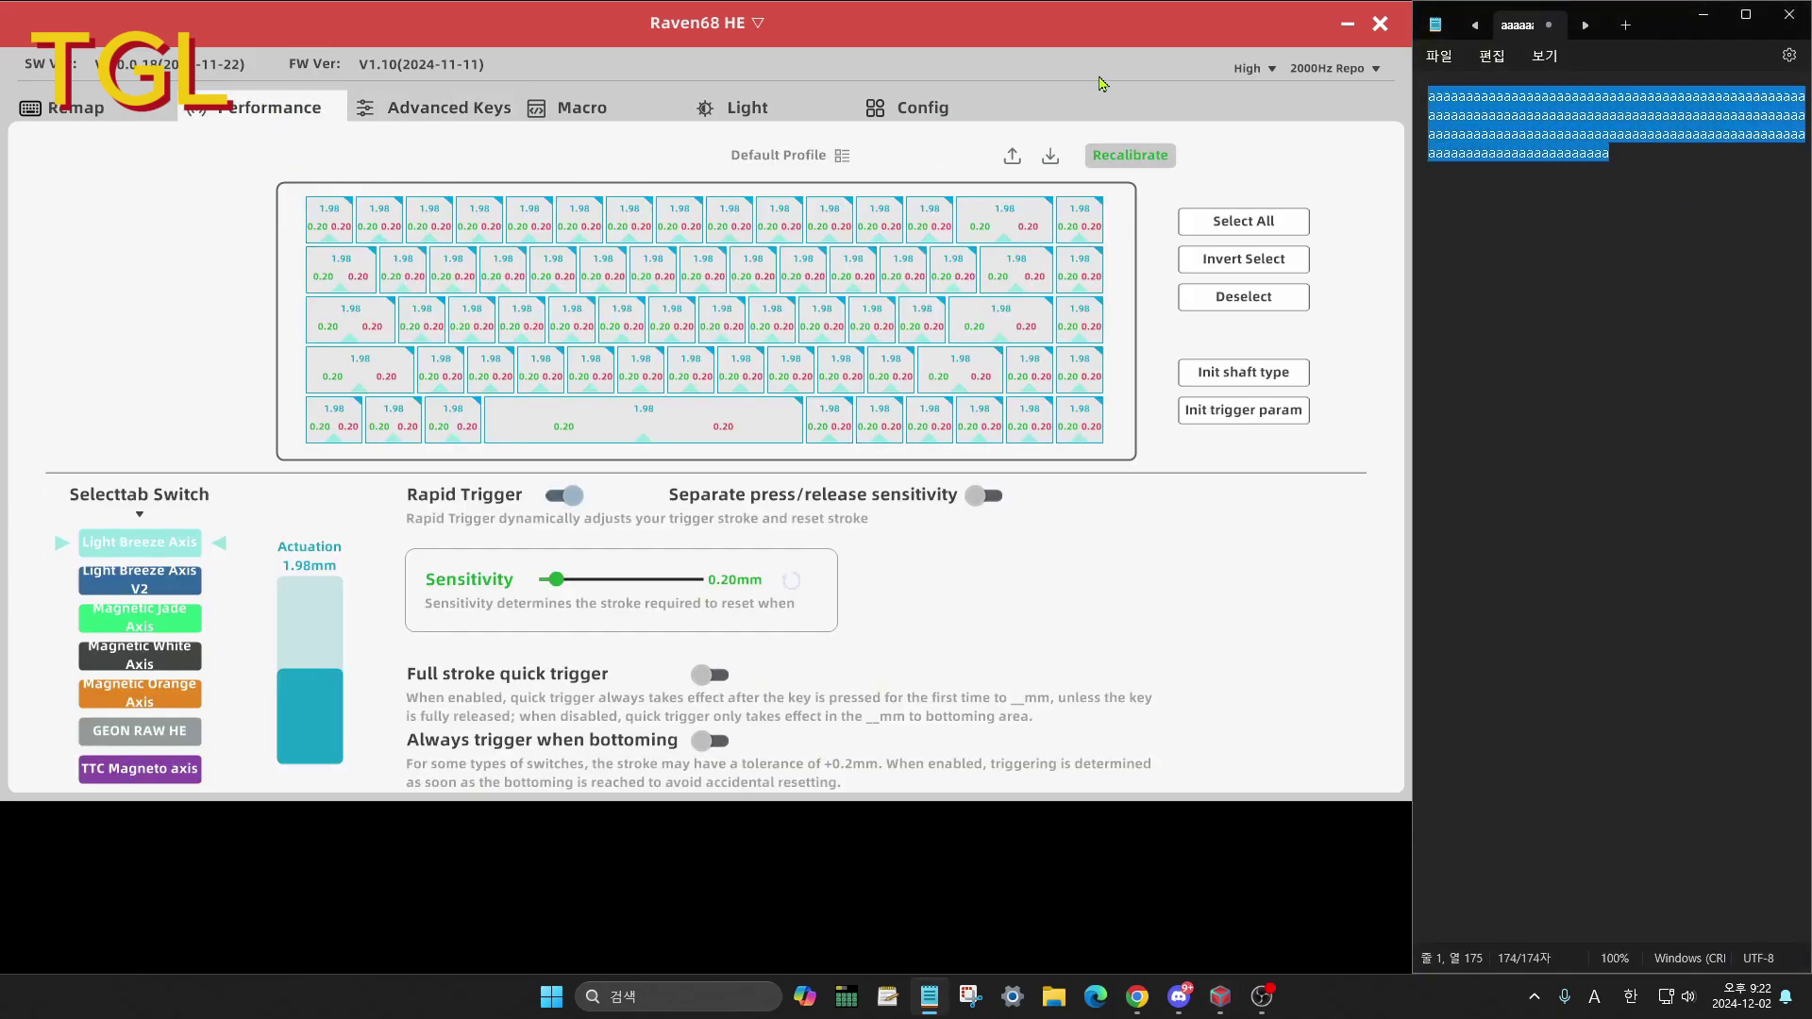
key(BackSpace)
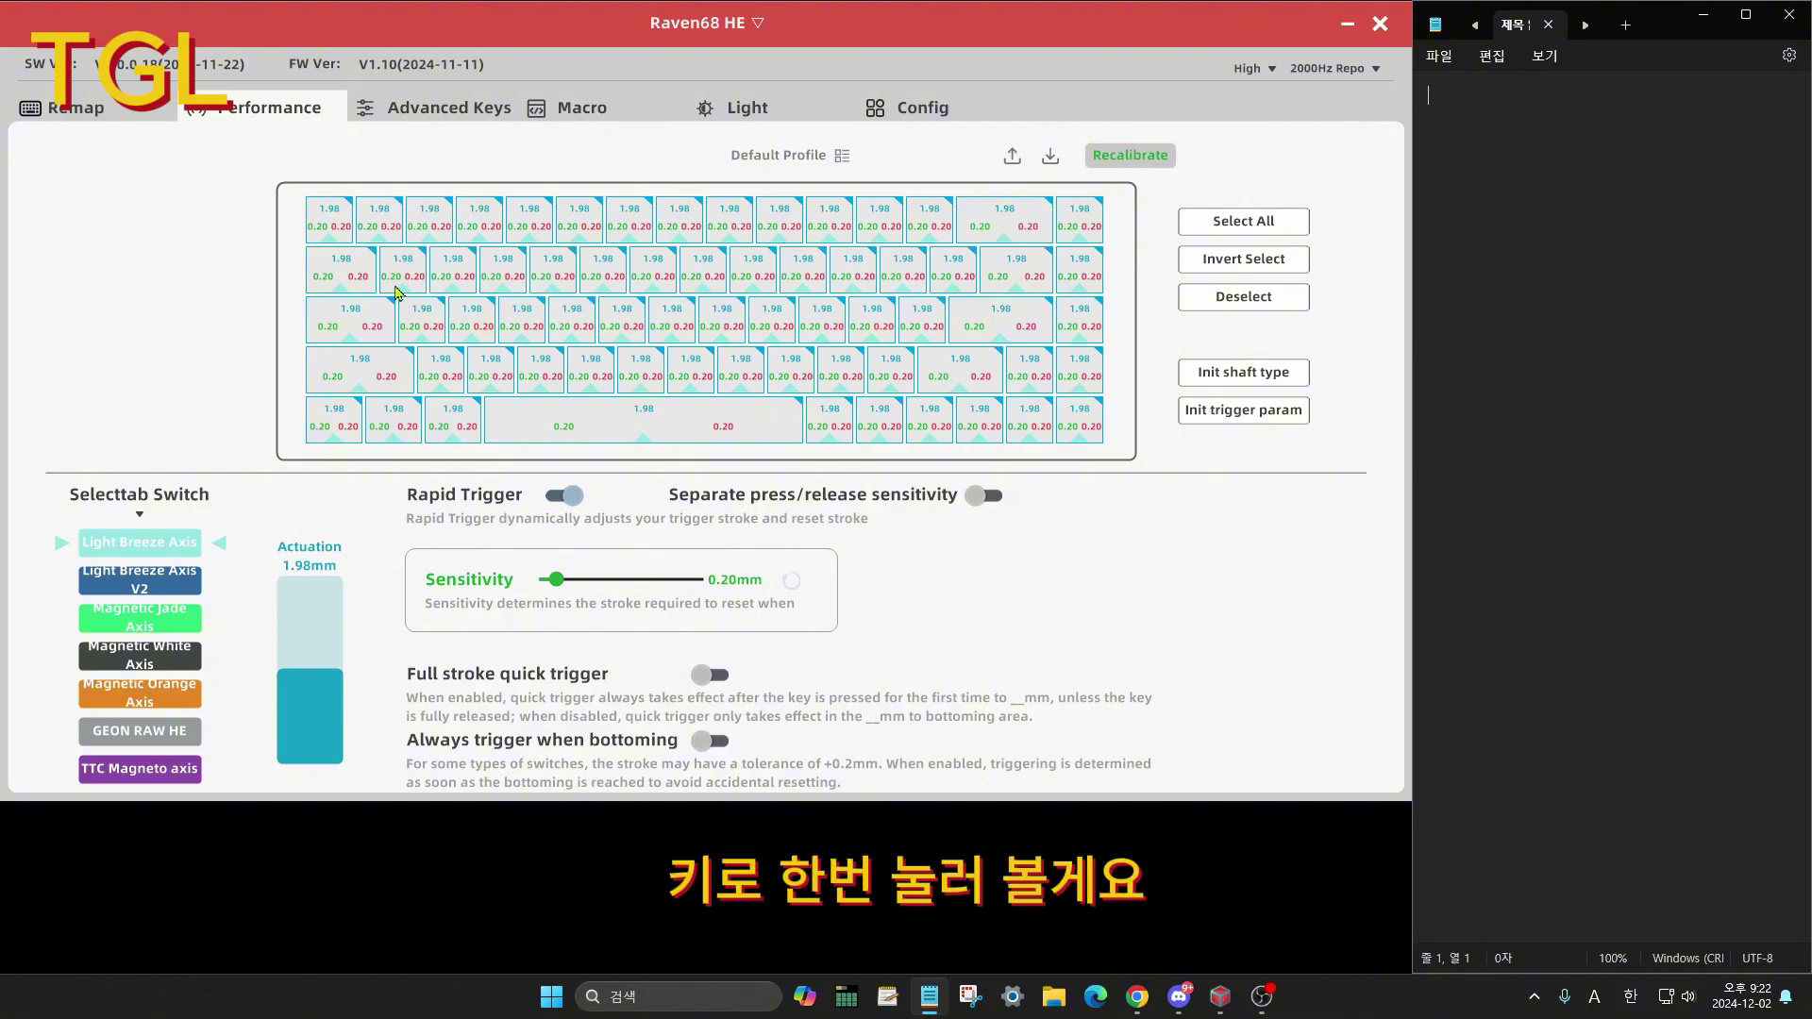
Toggle continuous A input with Q again in the emptied note, and return to the Advanced Keys settings
text(aaaaaaaaaaaaaaaaaaaaaaaaaaaaaaaaaaaaaaaaaaaaaaaaa)
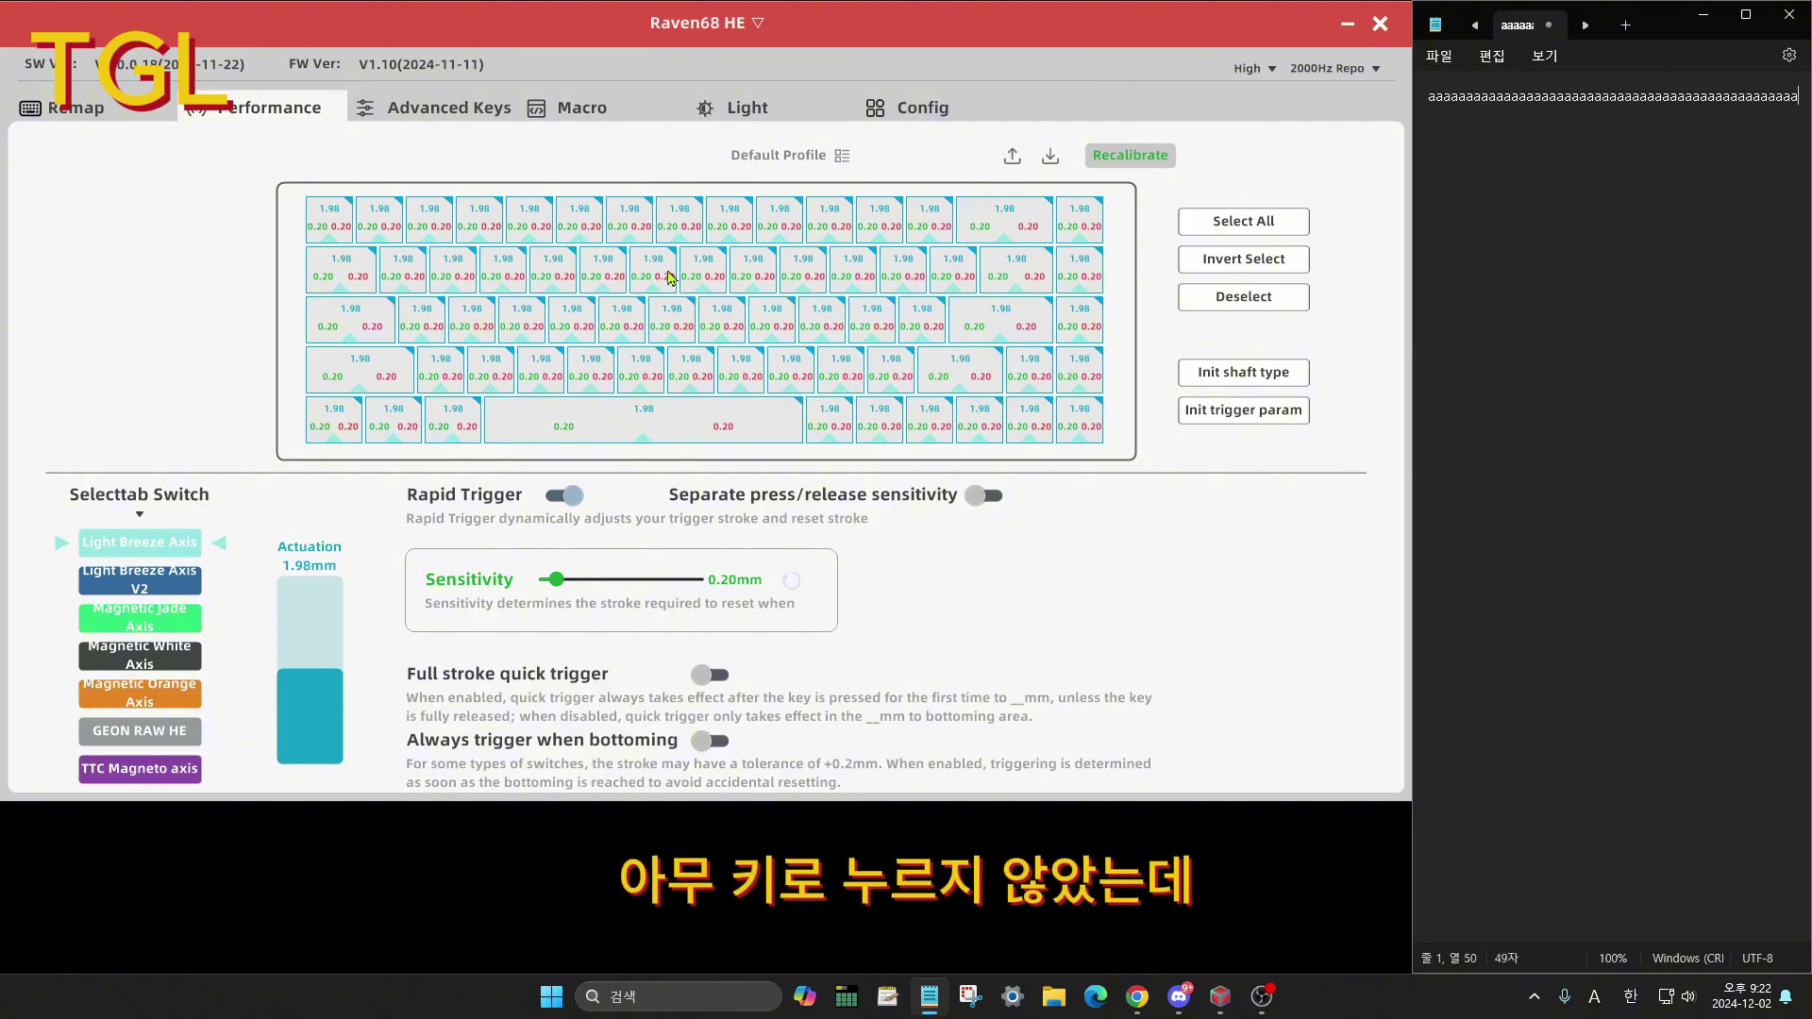
text(aaaaaaaaaaaaaaaaaaaaaaaaaaaaaaaaaaaaaaaaaaaaaaaaaaaaaaaaaaaaaaaaaaaaaaaaaaaaaaa)
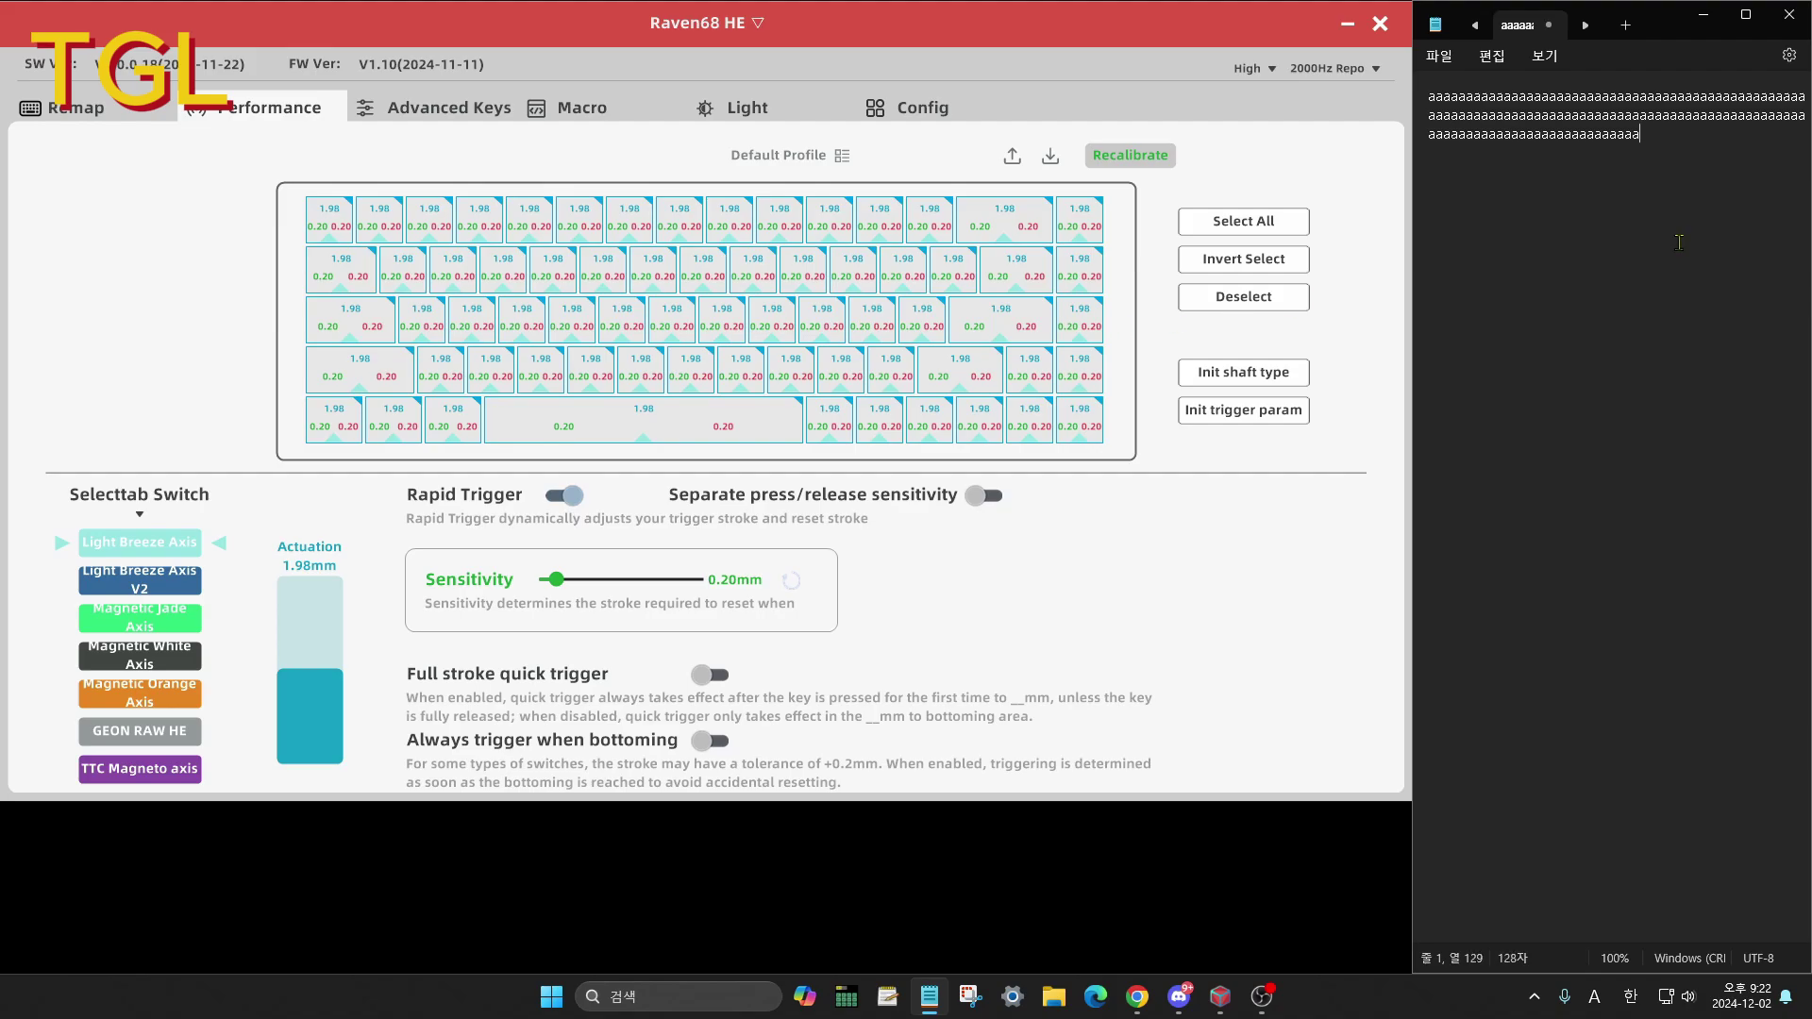
text(aaaaaaaaaaaaaaaaaa)
click(427, 112)
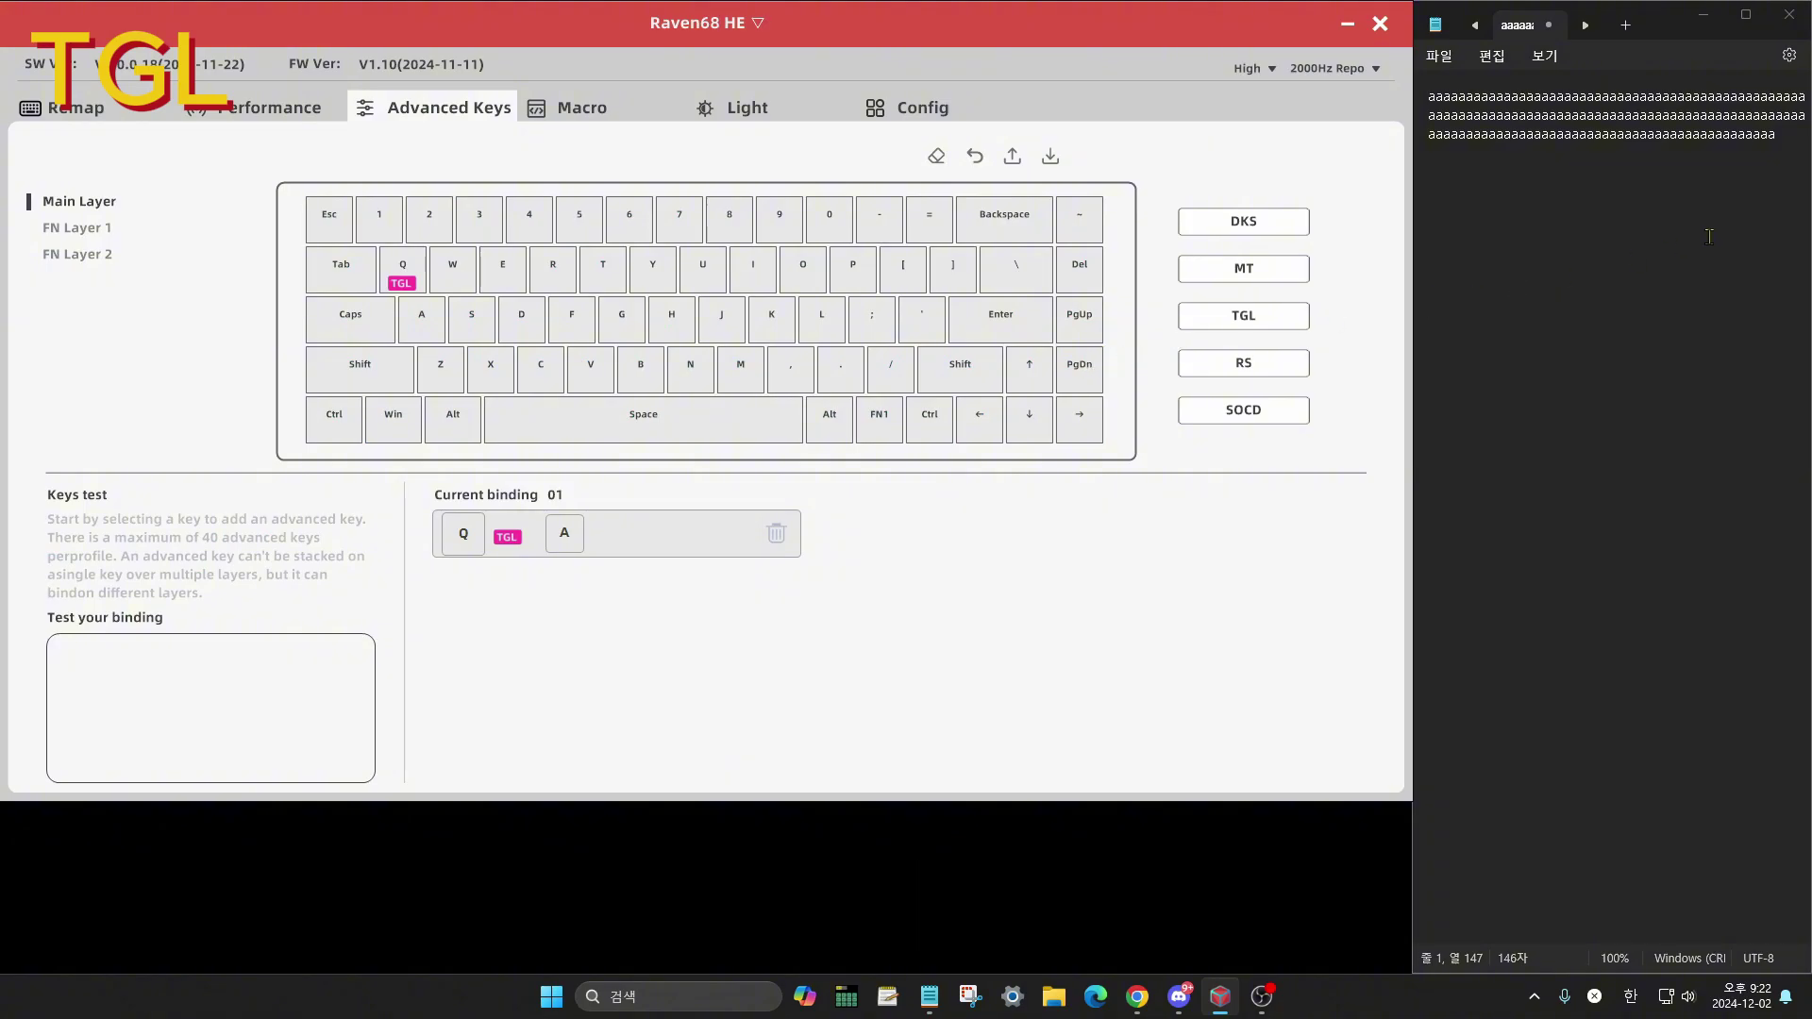
Select and delete the second run of A characters in the note
drag(1799, 96, 1696, 147)
key(BackSpace)
key(BackSpace)
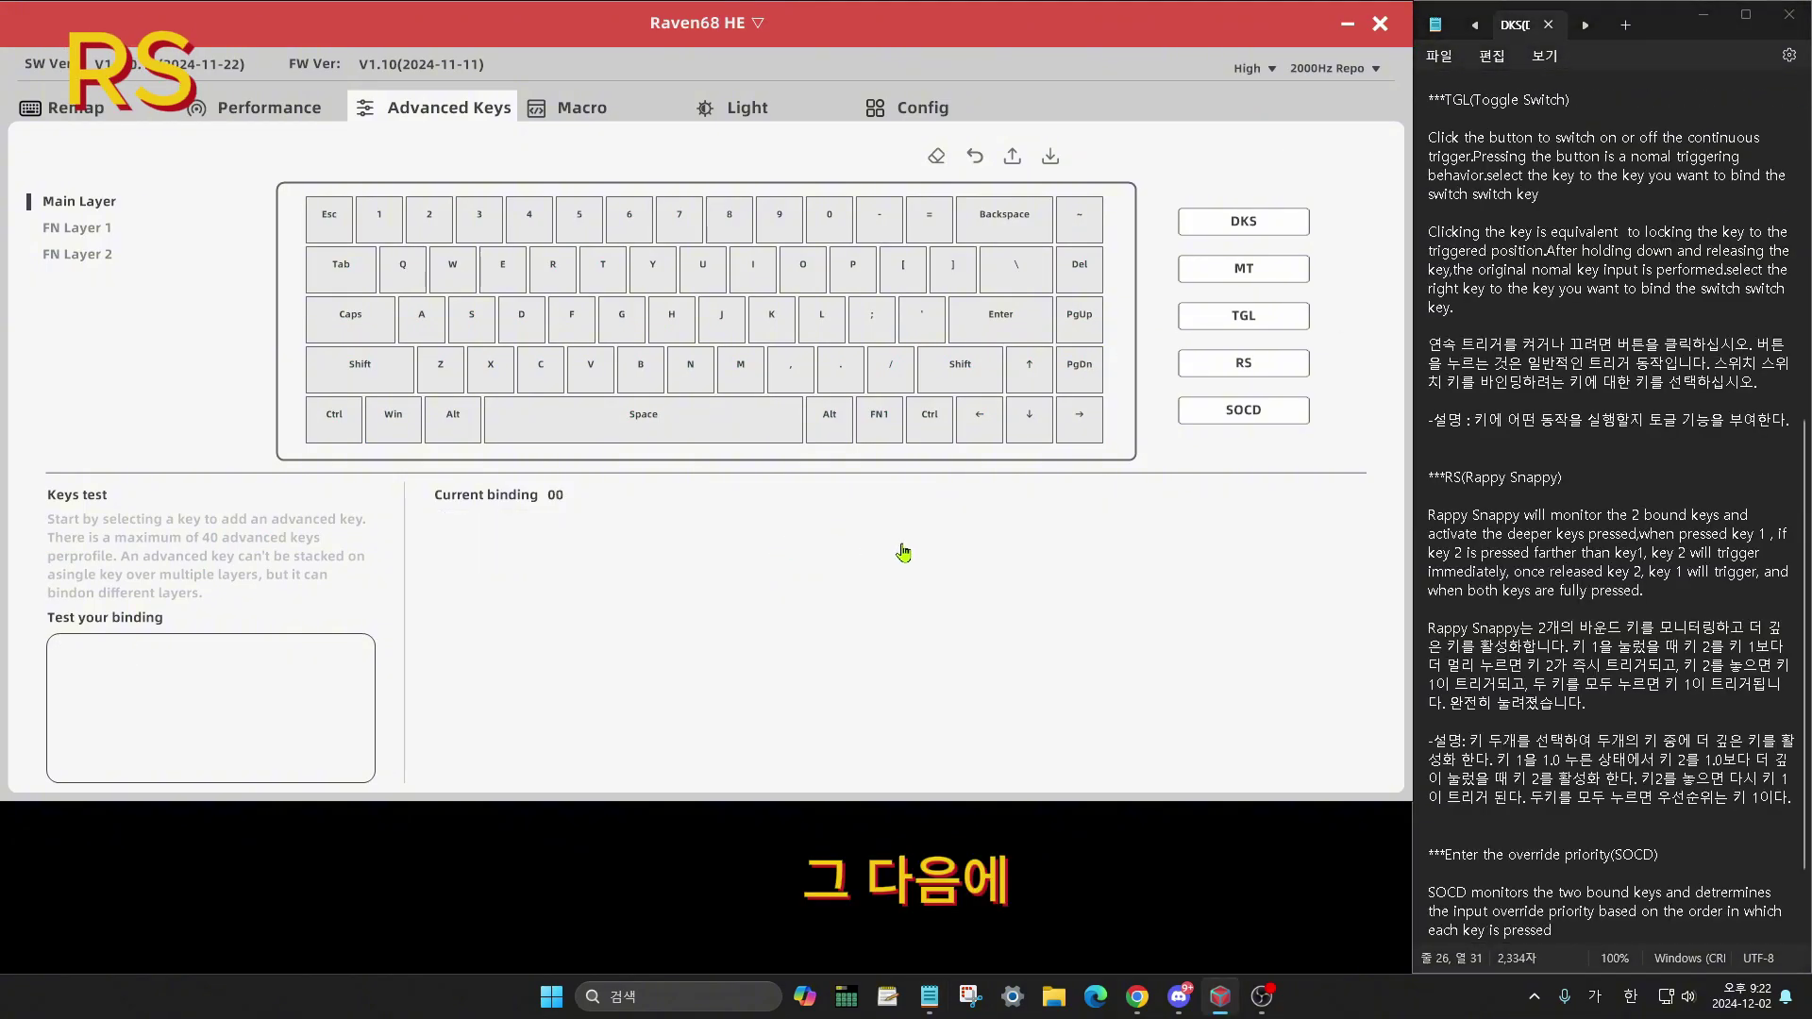
Start a Rappy Snappy (RS) binding and review the Korean explanation of its Key 1 and Key 2 behaviour in the notes
click(1244, 362)
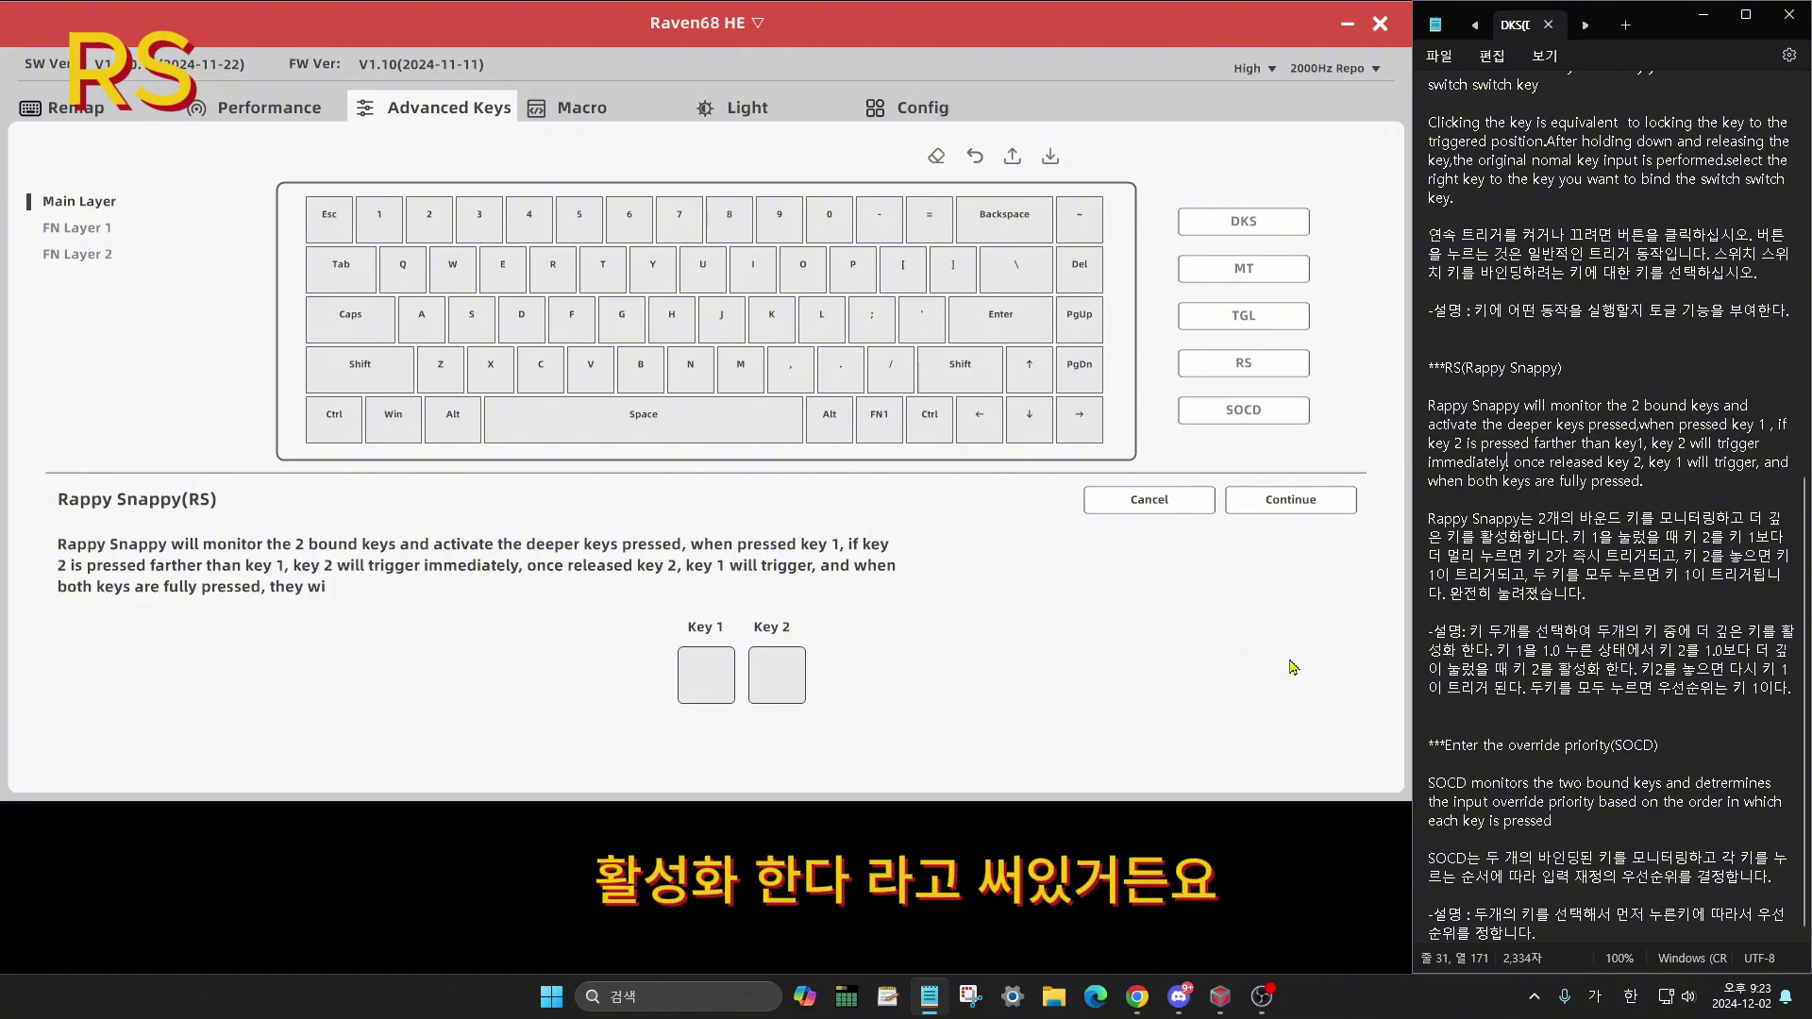
click(1546, 650)
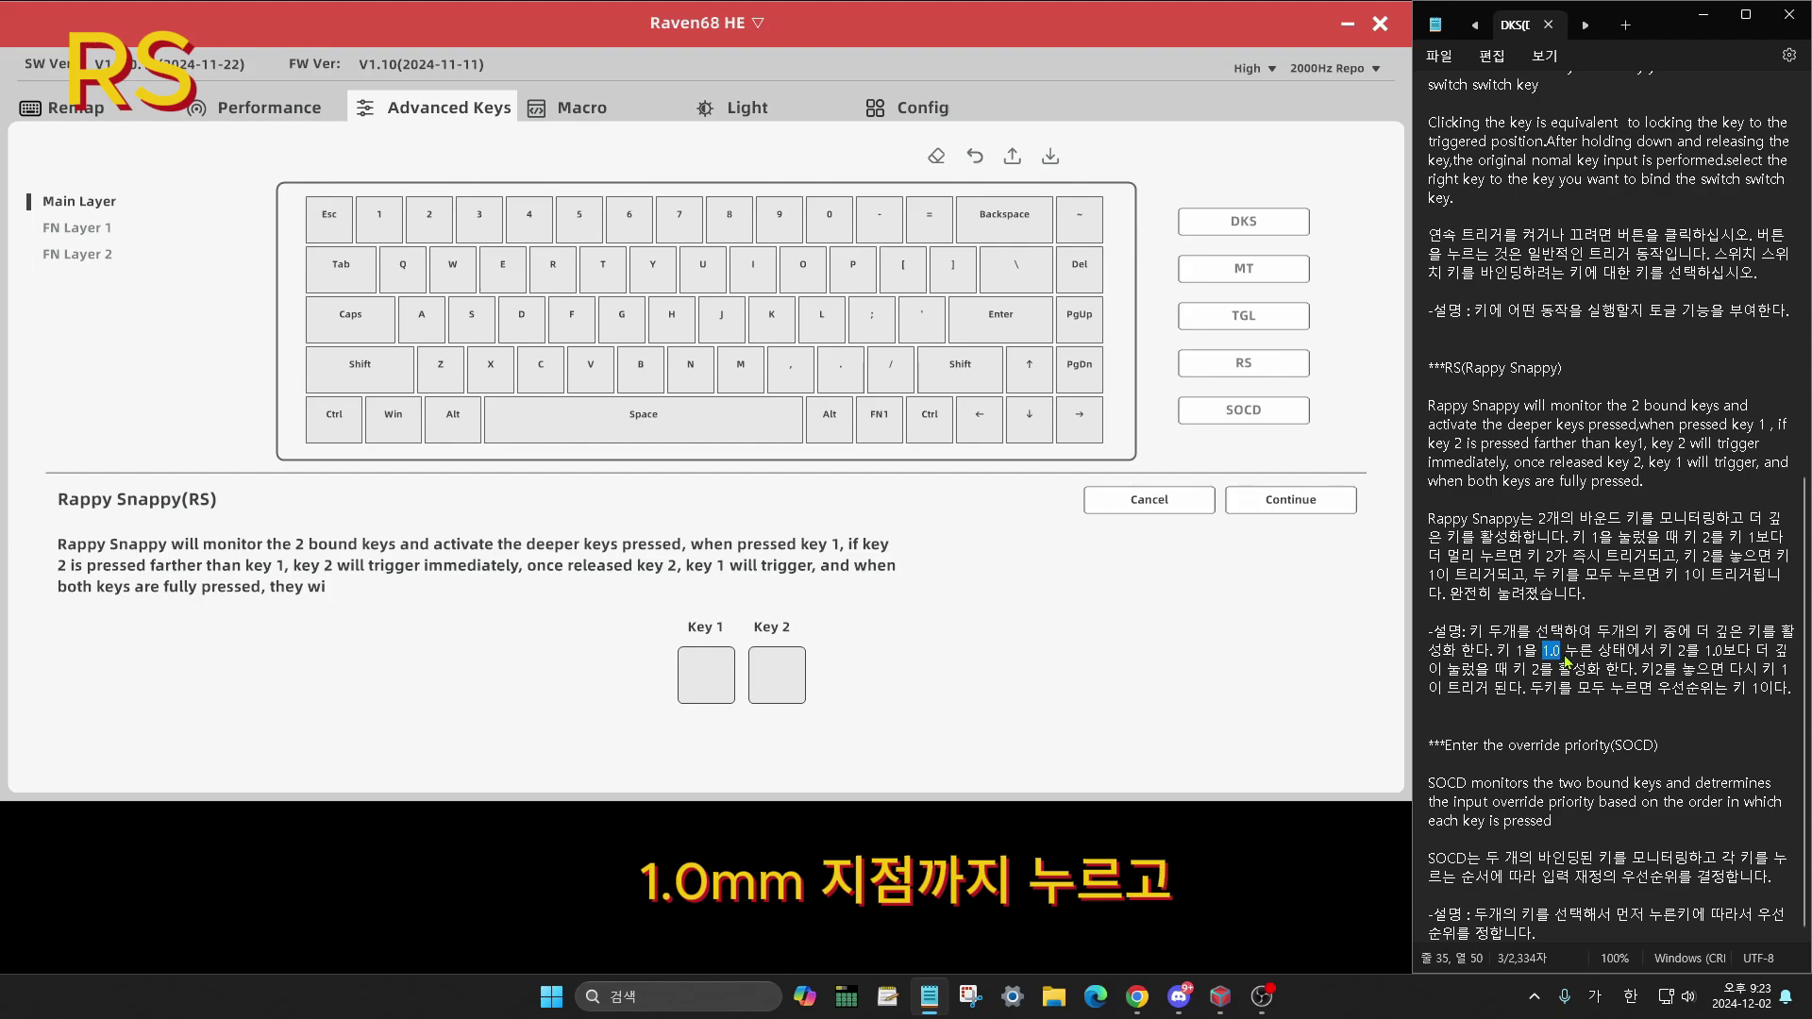
drag(1659, 650, 1686, 652)
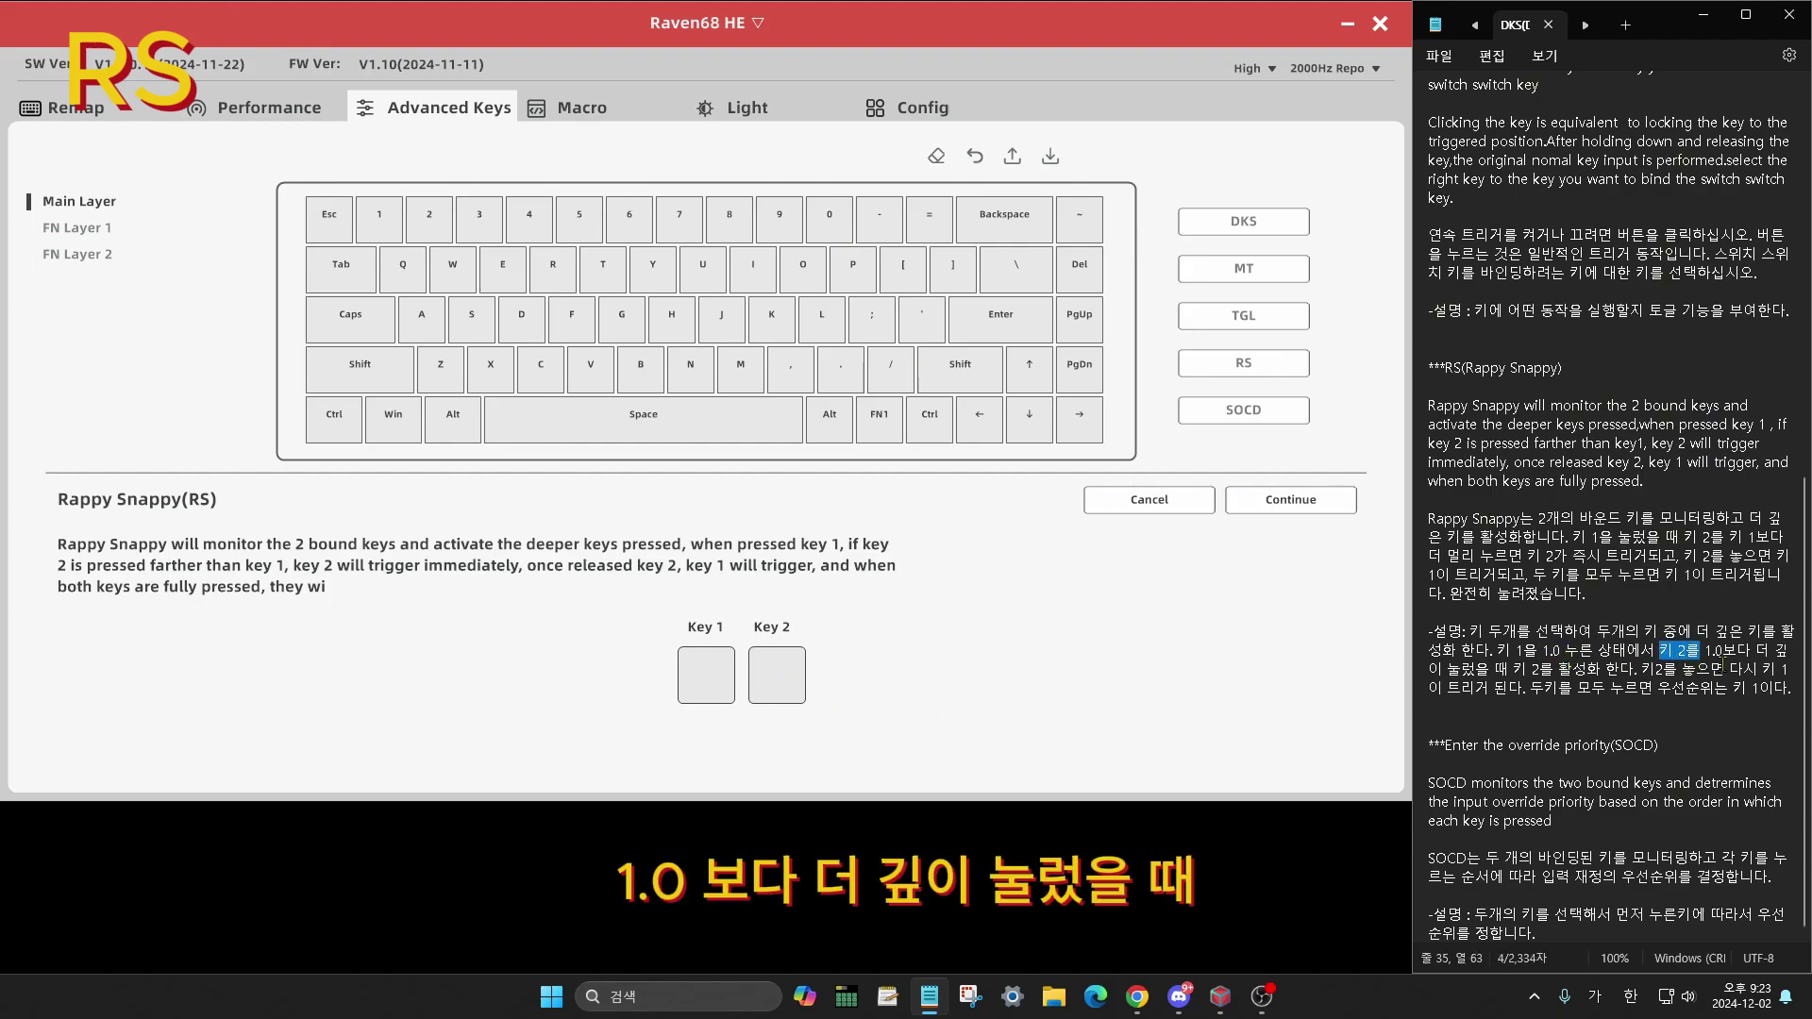
drag(1513, 668, 1640, 669)
click(1633, 668)
Assign A as Key 1 and D as Key 2 of the Rappy Snappy pair and save the binding
click(692, 688)
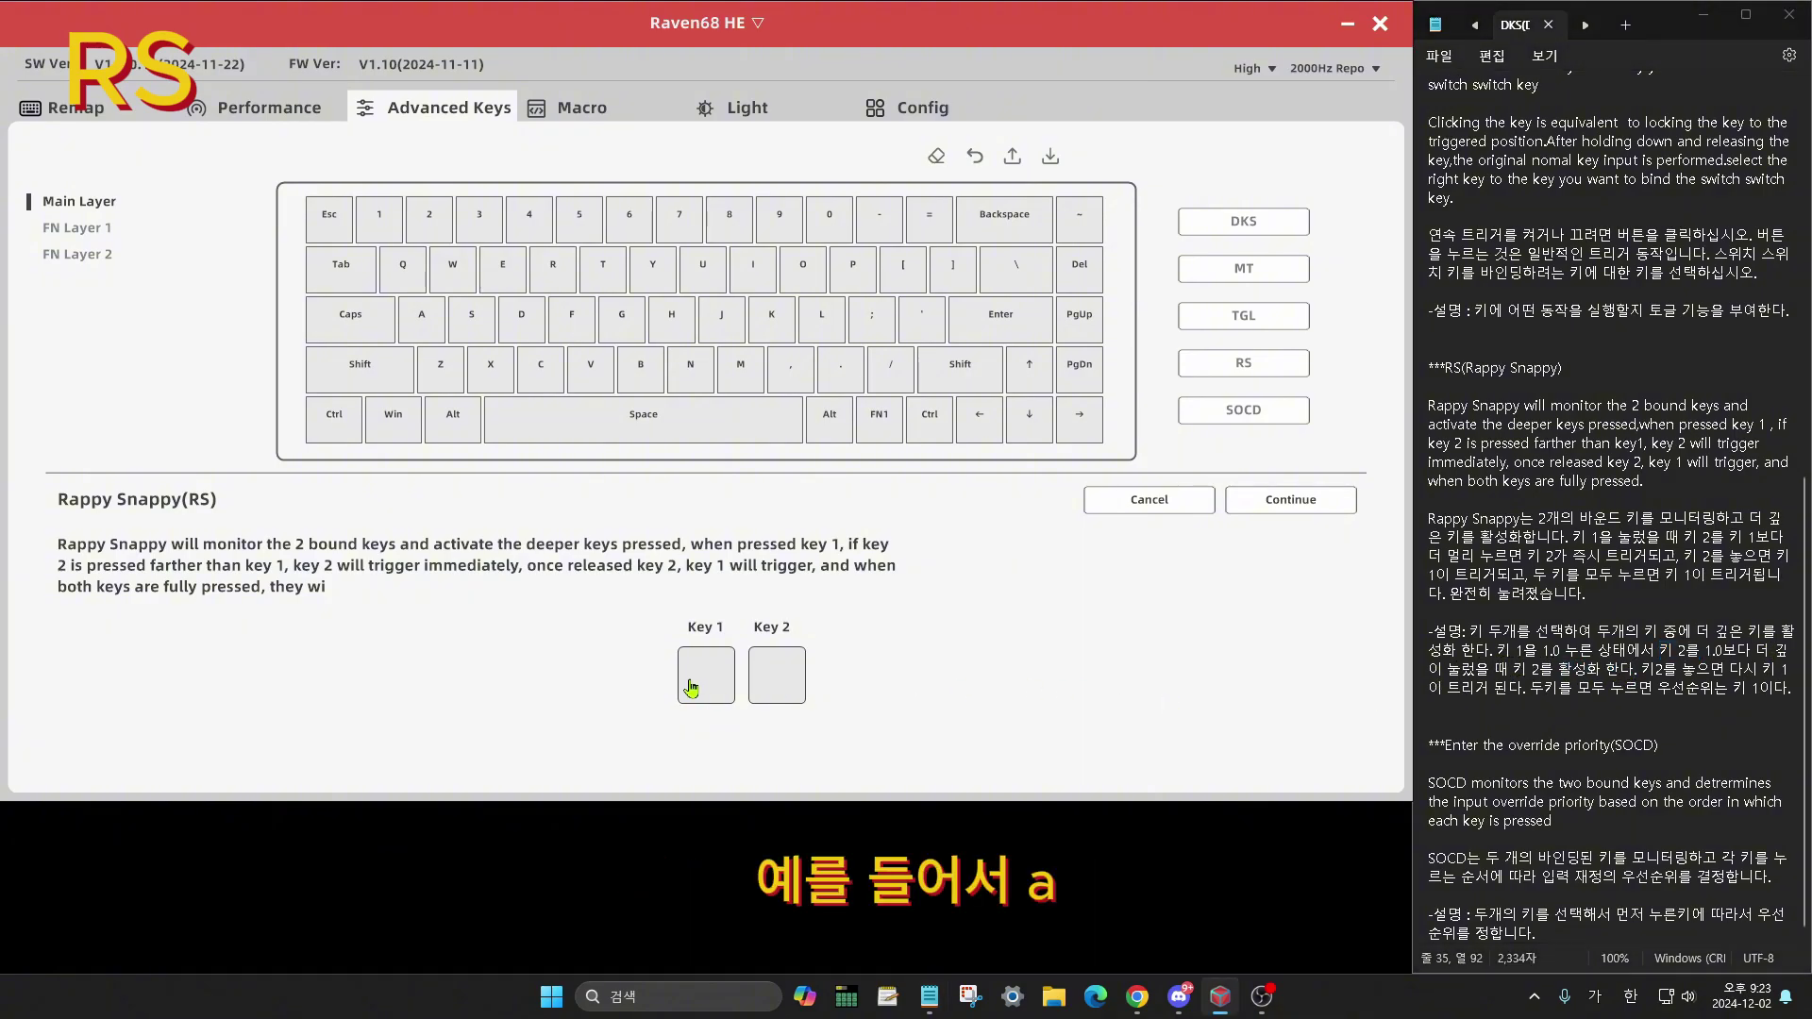
click(426, 332)
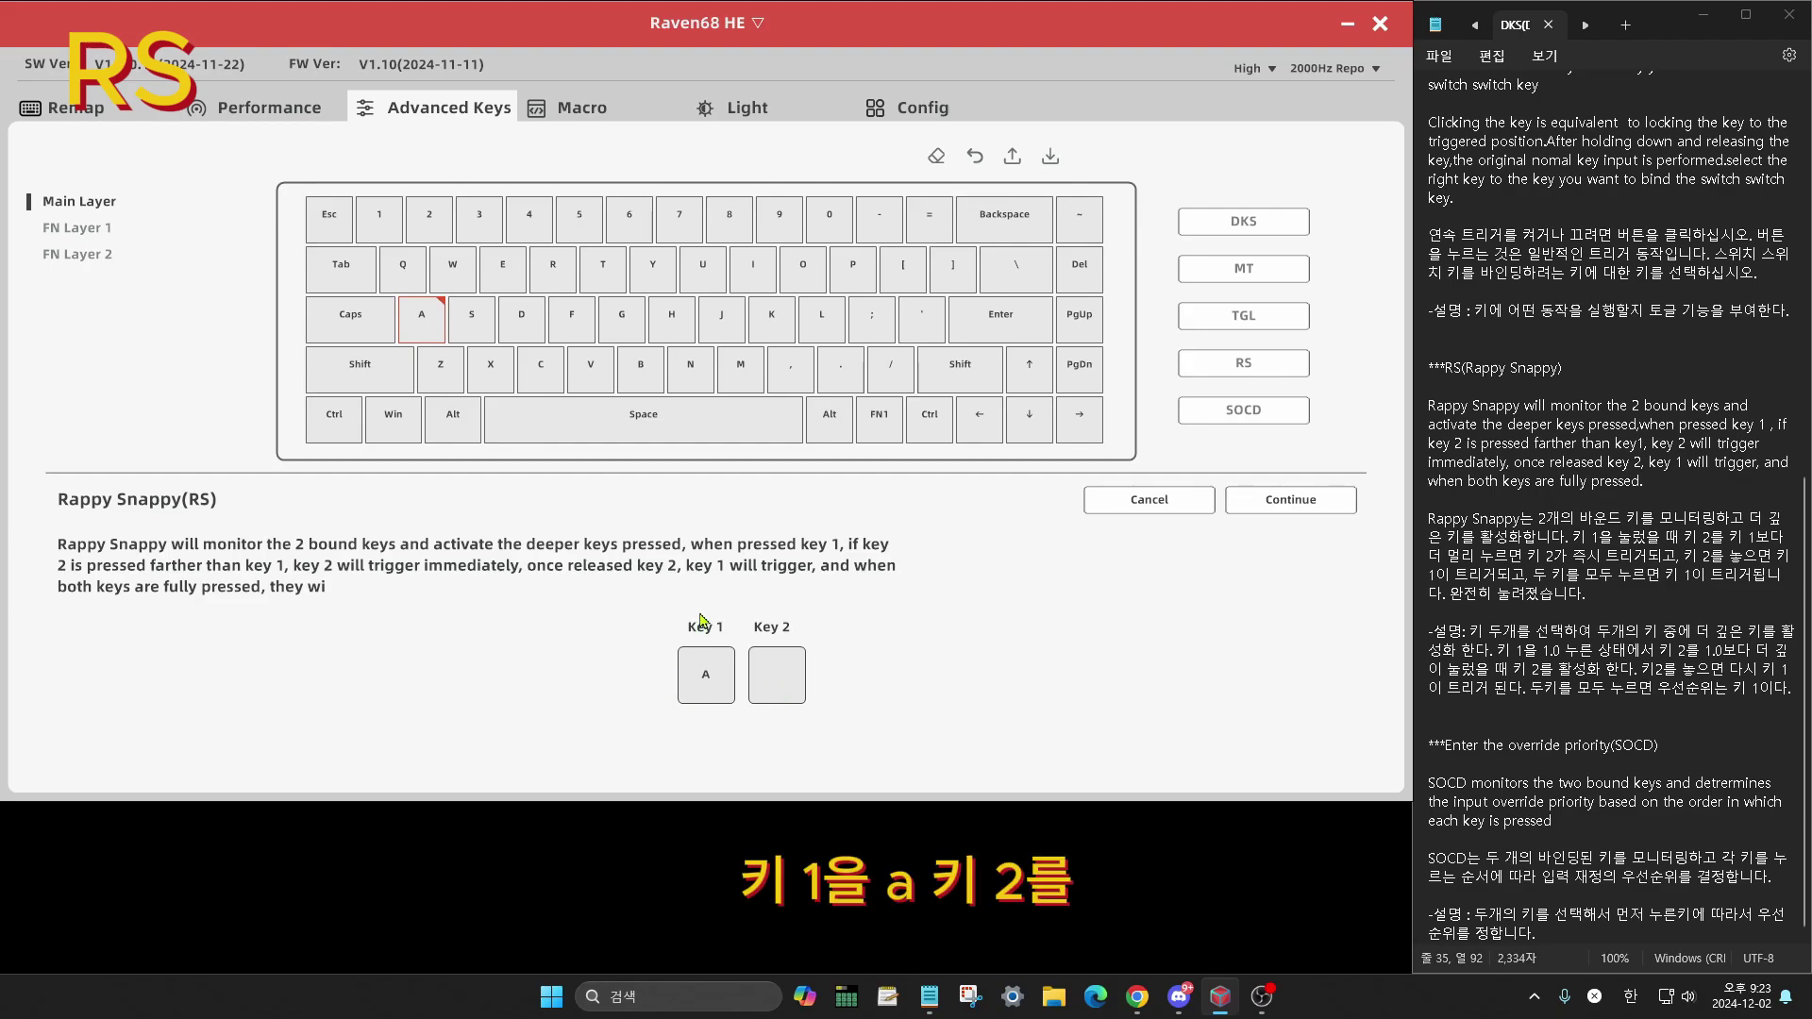
click(525, 332)
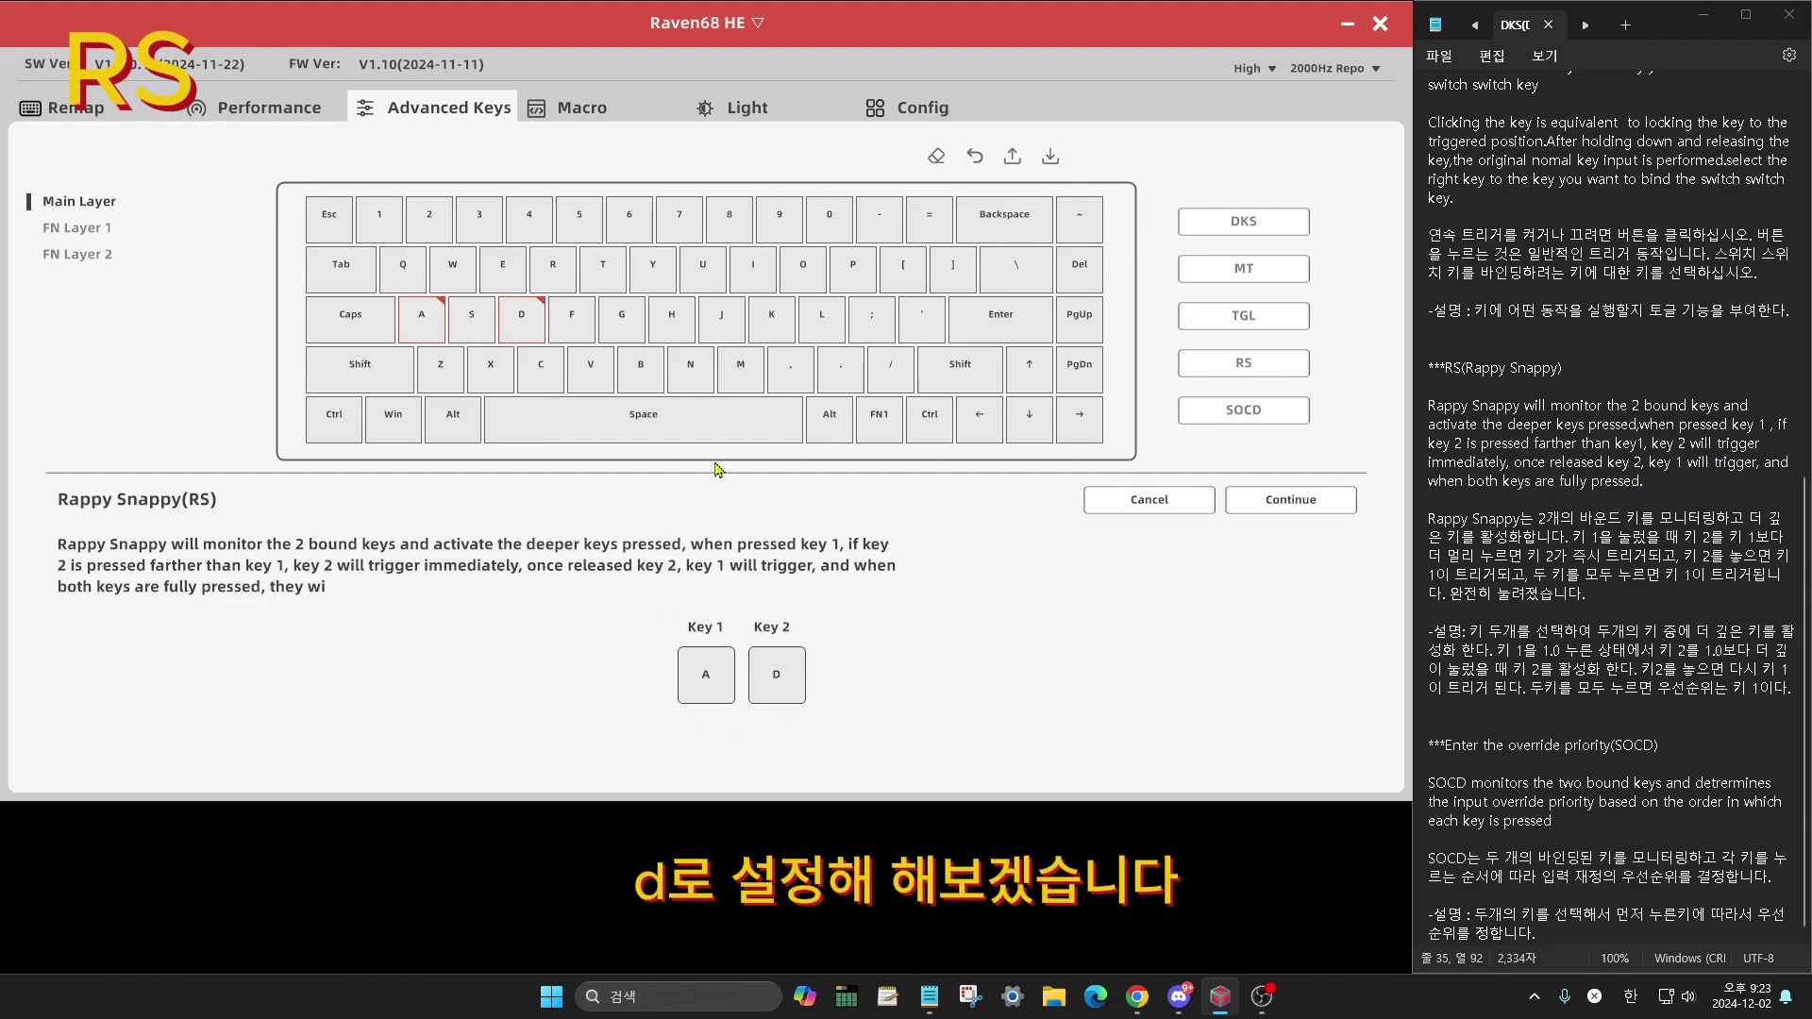
click(1308, 505)
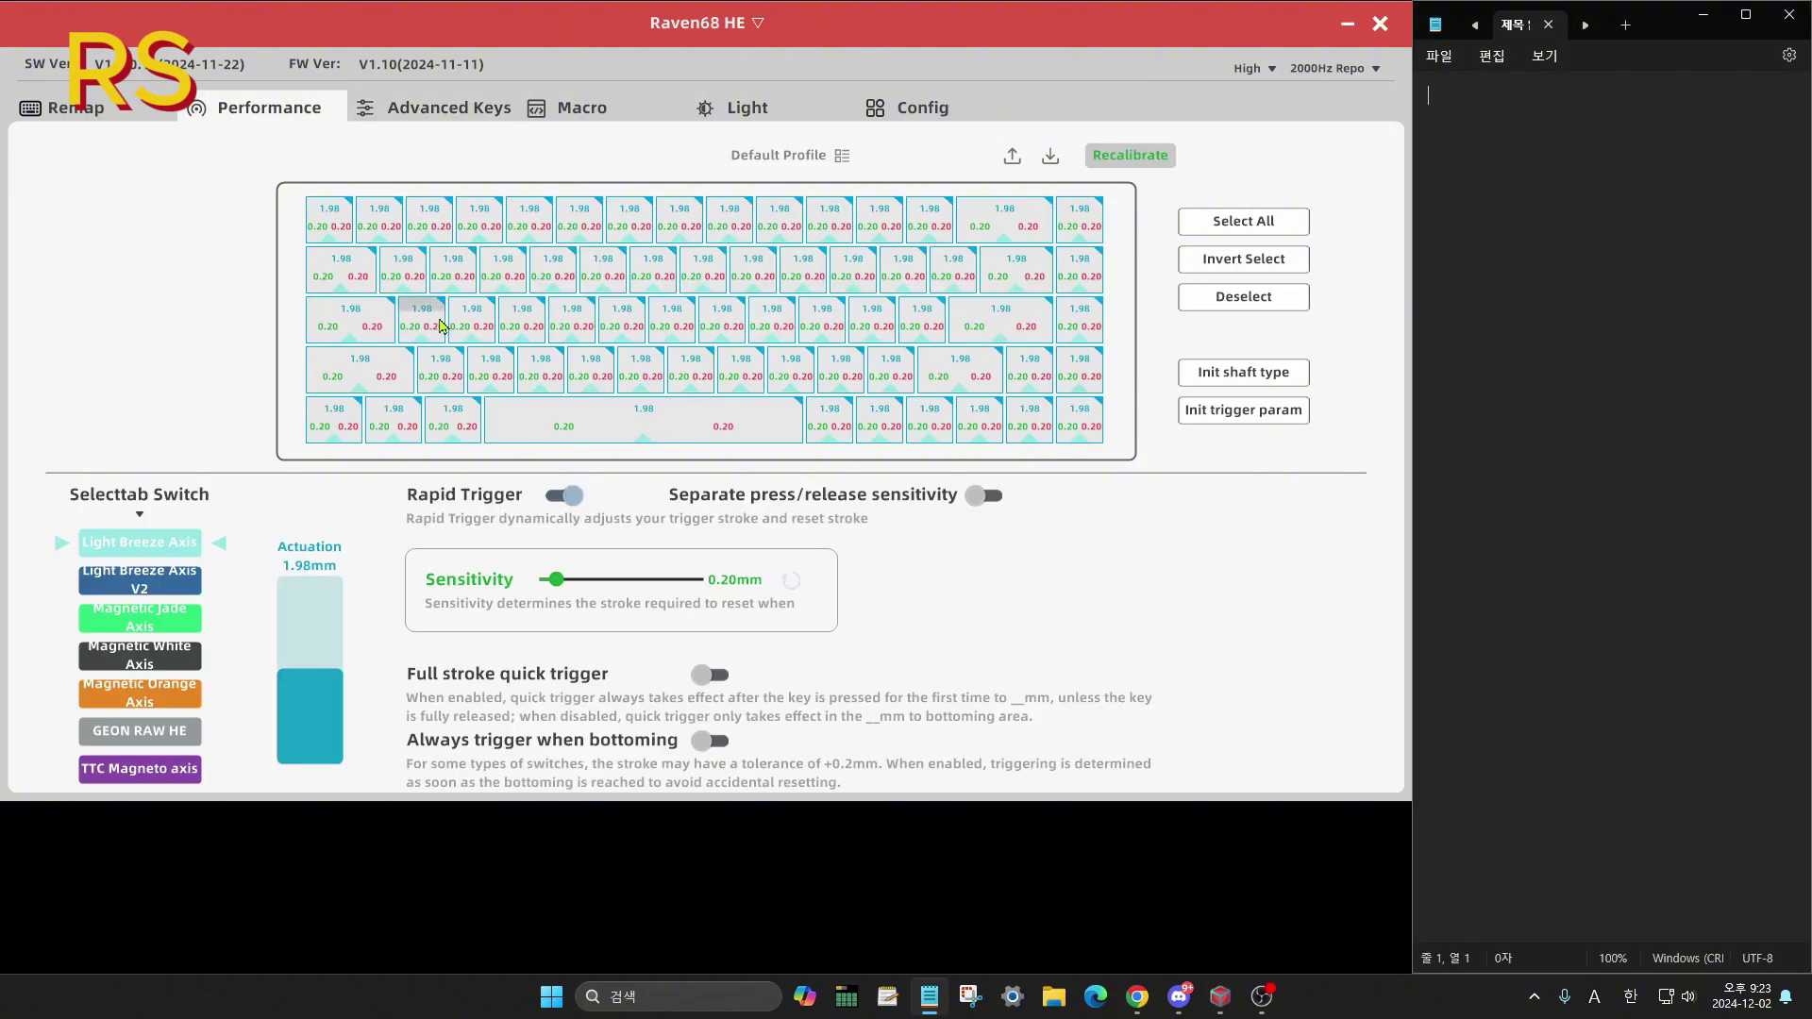
Test continuous A input in the empty note by holding A down to about 1.98 mm
text(aaaaaaaaaaaaaaaaaaaaaaaaaaaaaaaaaaaaaaaaaaaaaaa)
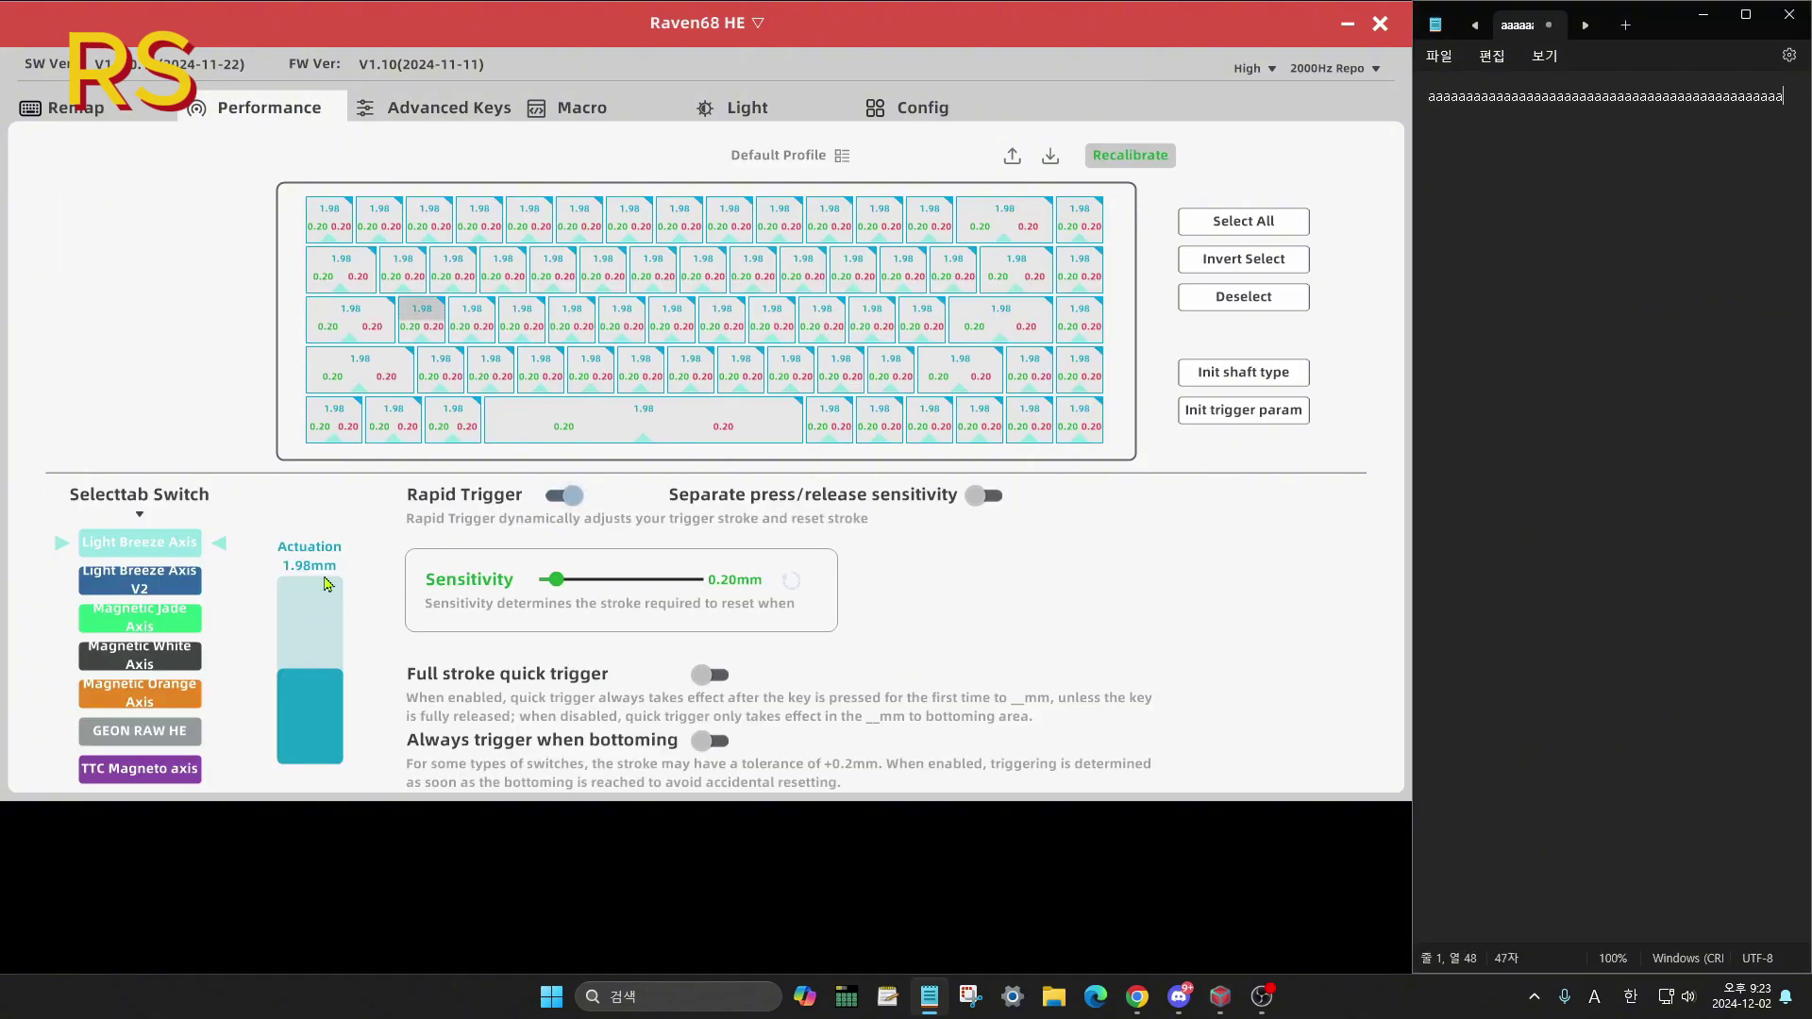
text(aaaaaaaaaaaaaaaaaaaaaaaaaaaaaaaaaaaaaaaaaaaaaaaaaaaaaaaaaaaaaaaaaaaaaaaaaaaaaaaaaaaaaaaaaaaaaaaaaaaaaaaaaaaaaaaaaaaaa)
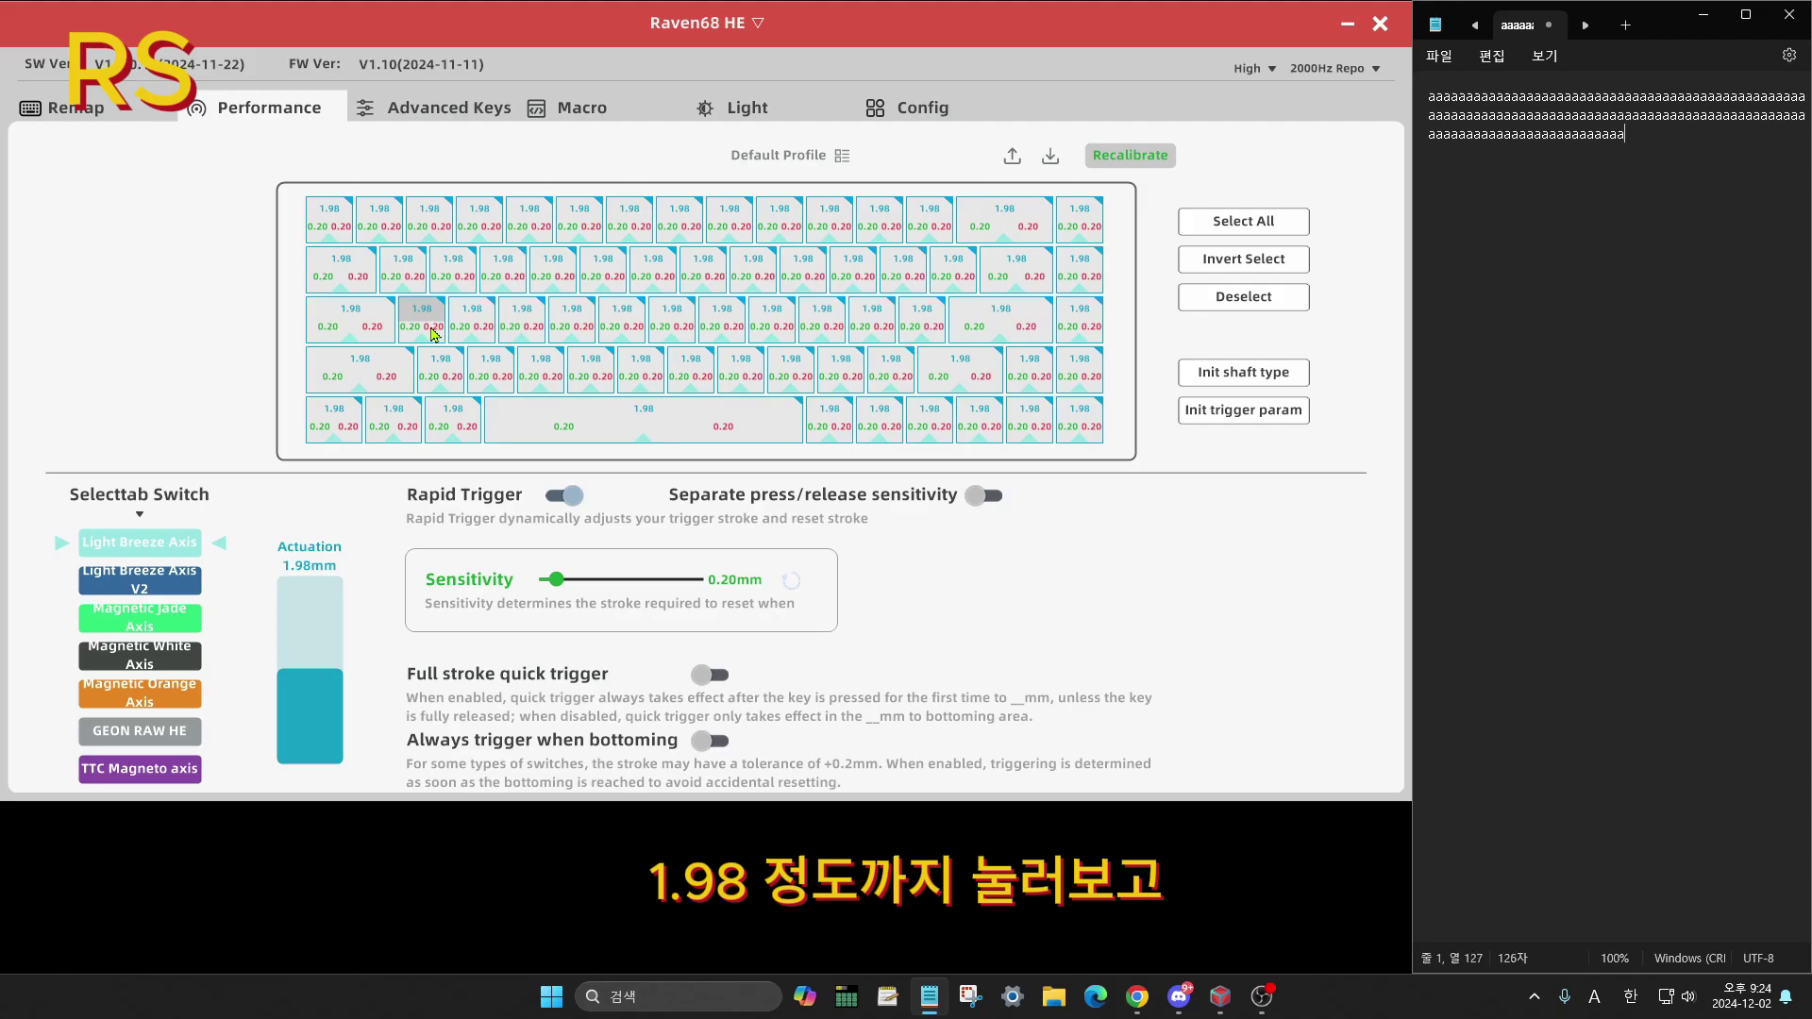
text(aaaaaaaaaaaaaaaaaaaaaaaaaaaaaaaaaaaaaaaaaaaa)
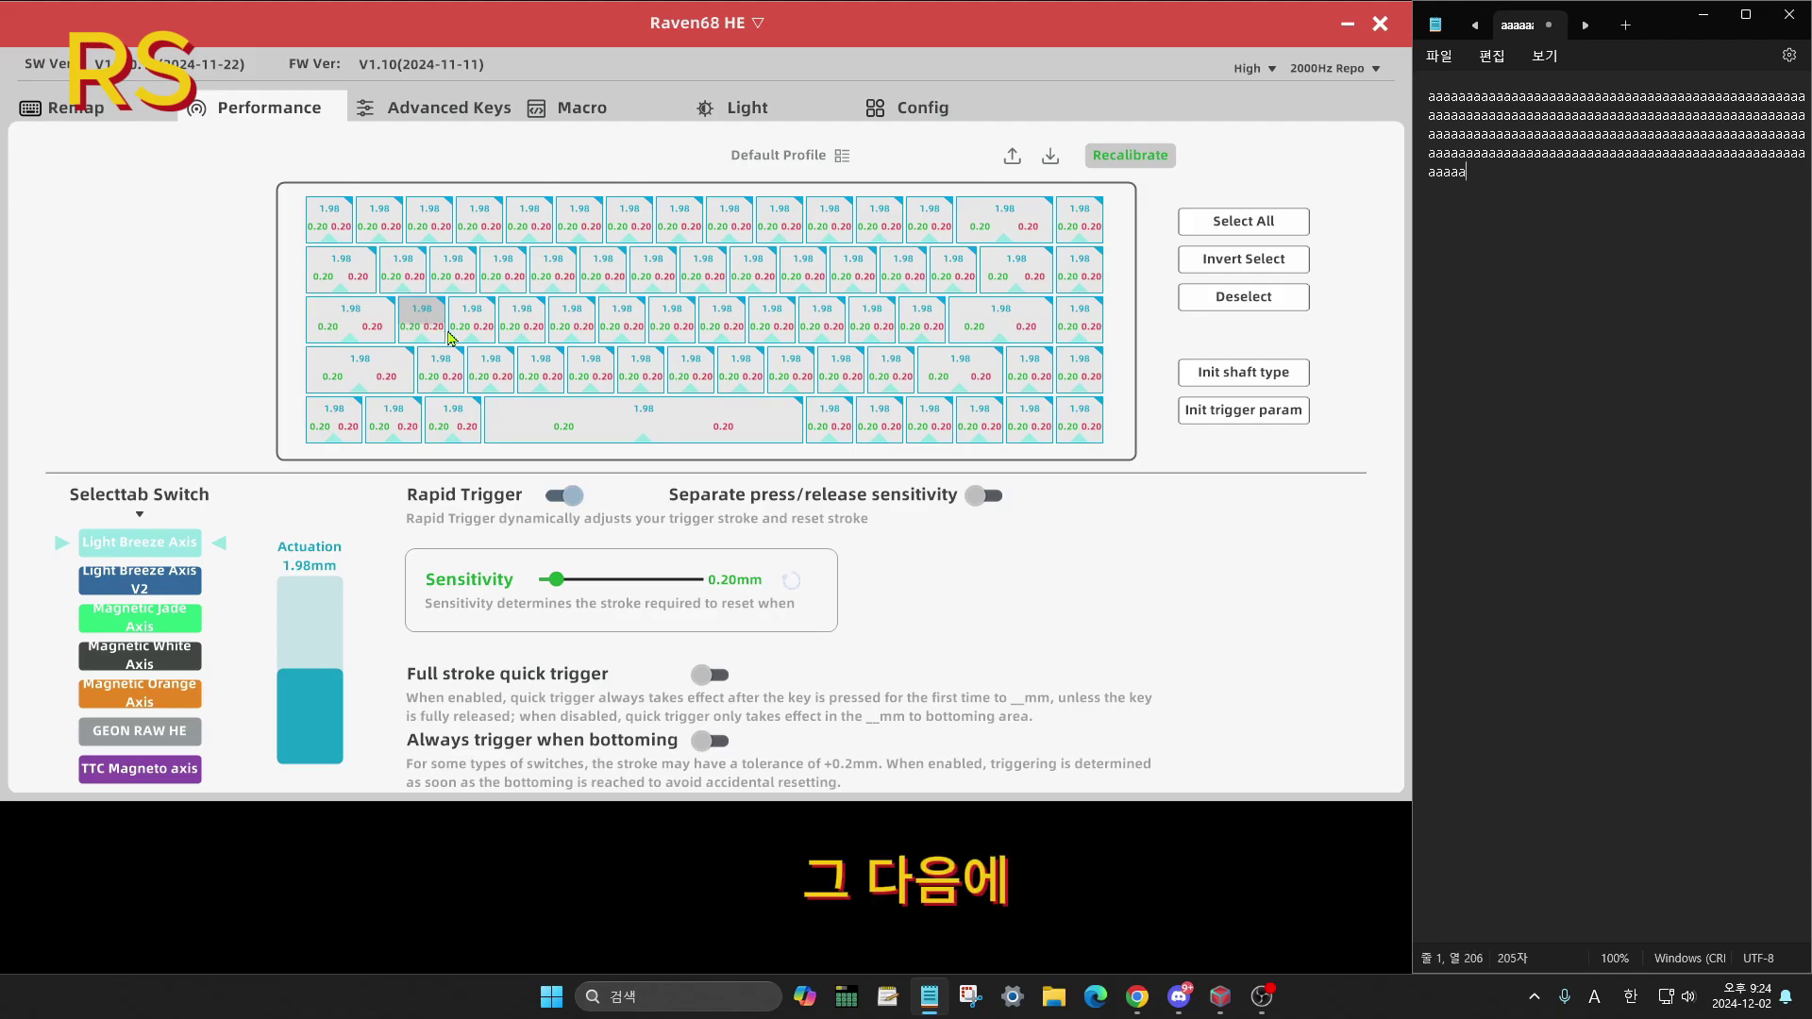
text(aaaaaaaaaaaaaaaaaaaaaaaaaaaaaaaaaaaaaaaaaaaaaaaaaaaaaaaaaaaaaaaaaaaaaaaaaaaaaaaaaaaaaaaa)
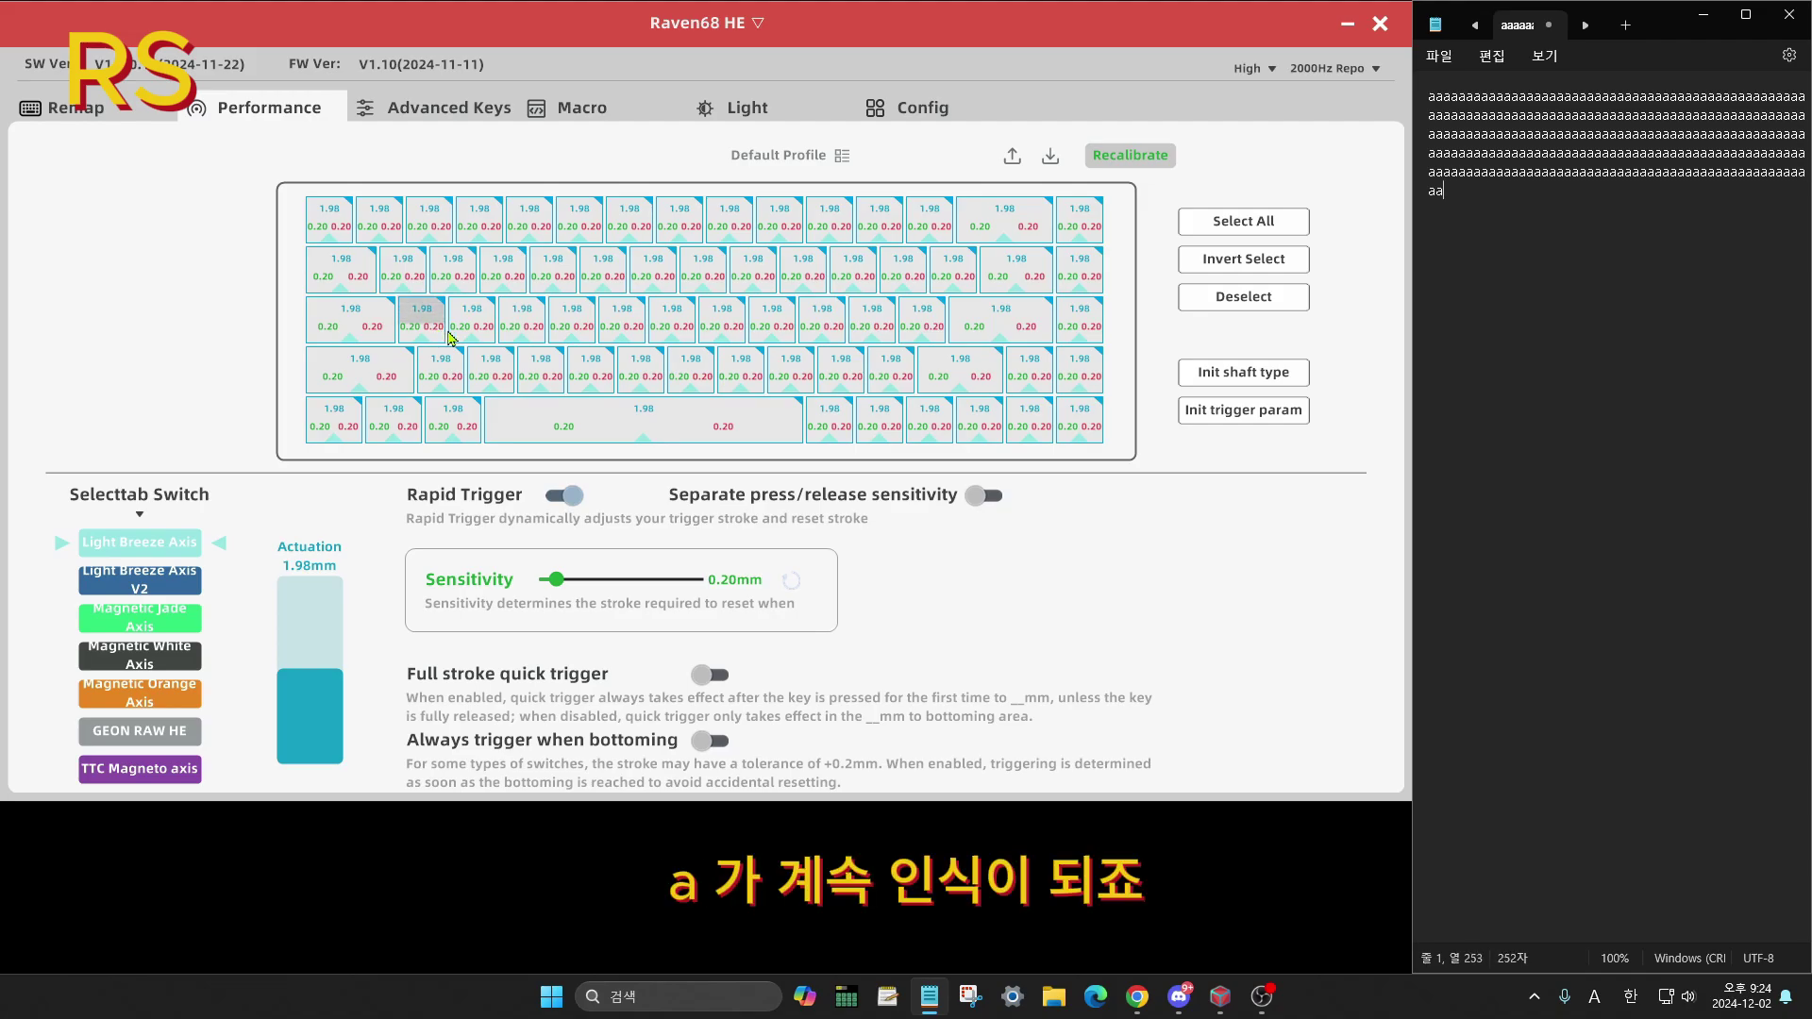
Test the RS pair by keeping A held while pushing D deeper than 1.98 mm, easing D off and pushing it deeper again
text(dddddddddddddddddddddddddddddddddddddddddddddddddddddddddddddddddddddddd)
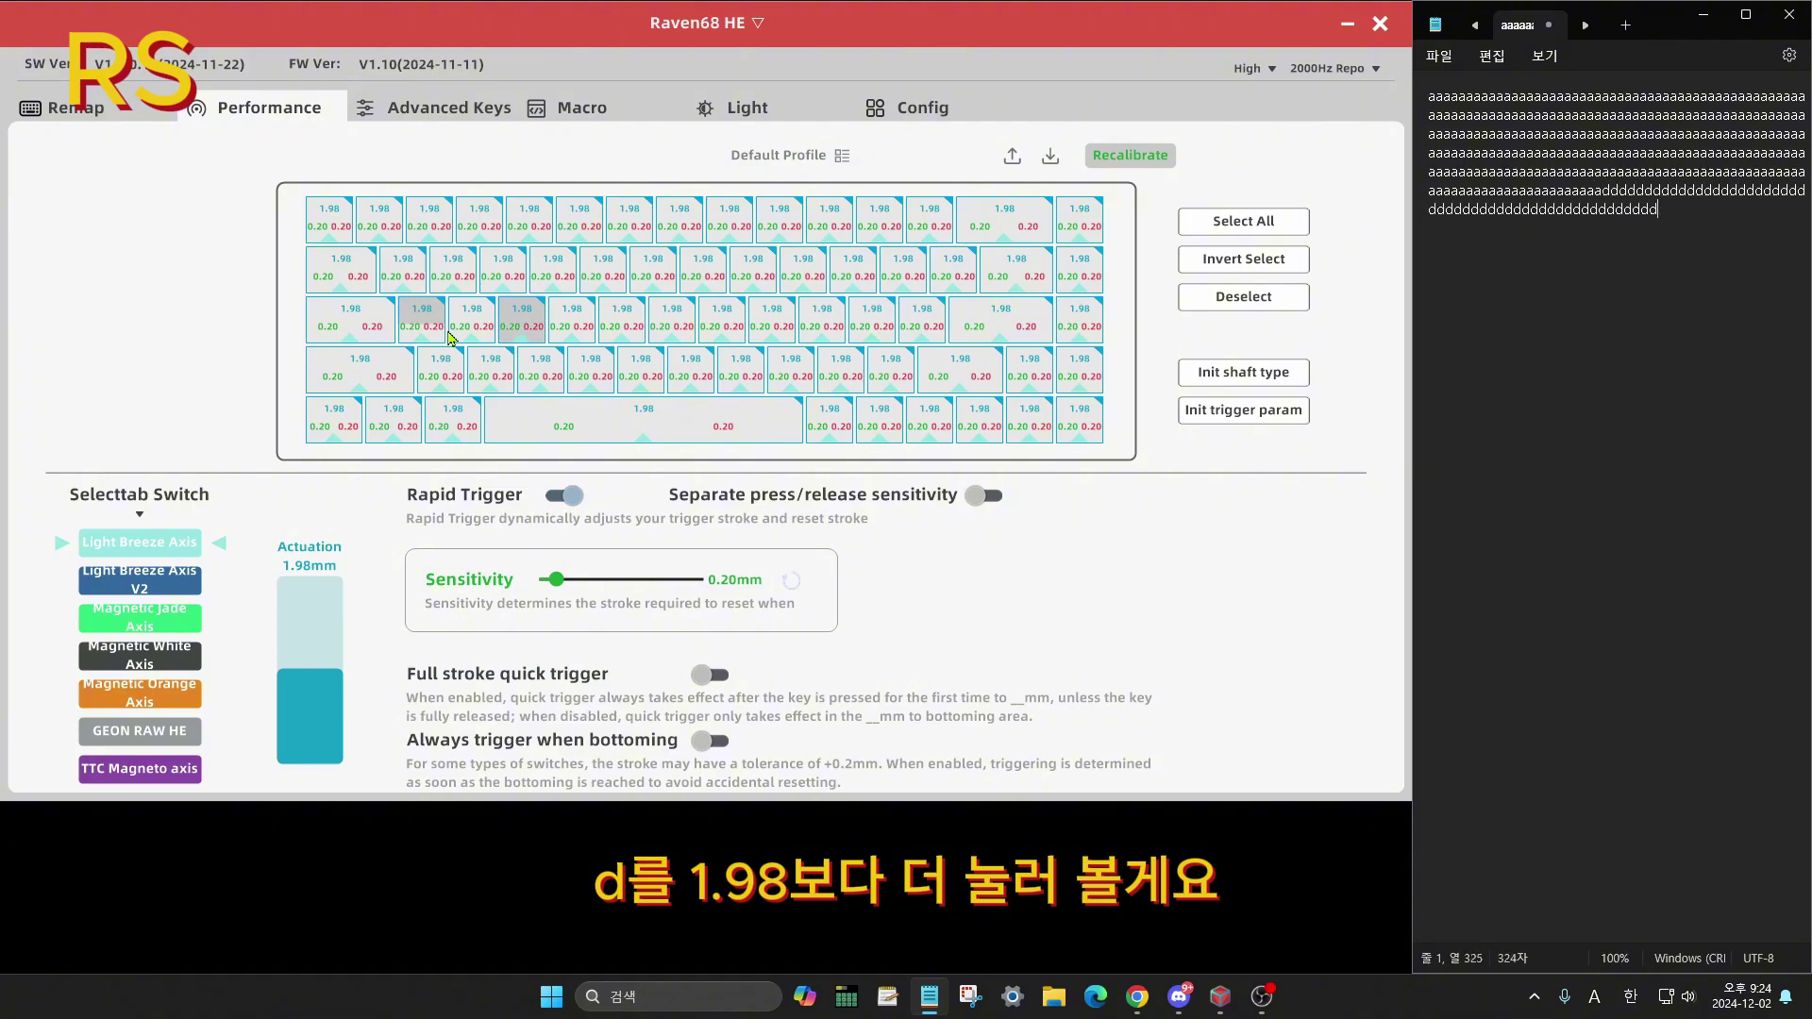
text(ddddddddddddddddddddddddddddddddddddddddddddddddddaaaa)
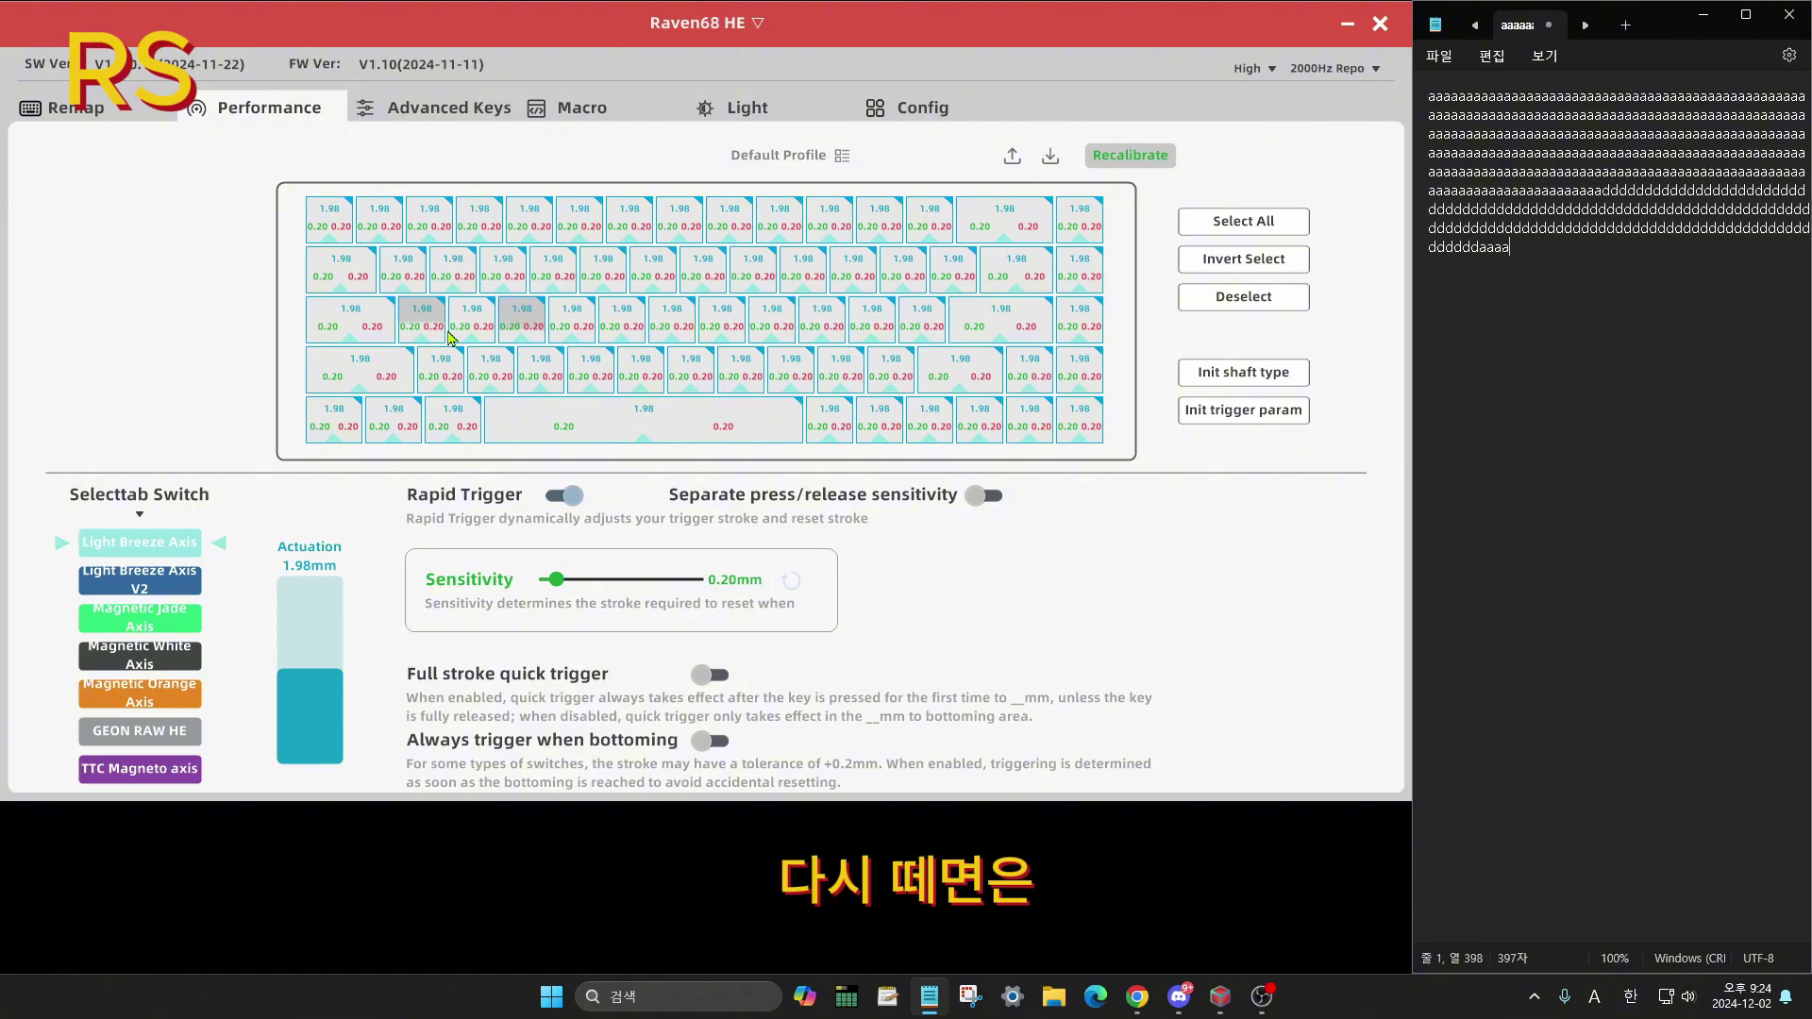
text(aaaaaaaaaaaaaaaaaaaaaaaaaaaaaaaaaaaaaaaaaaaaaaaaaaaaaaaaaaaaaaaaaaaaaaaaaaaaaaddddddddddddddd)
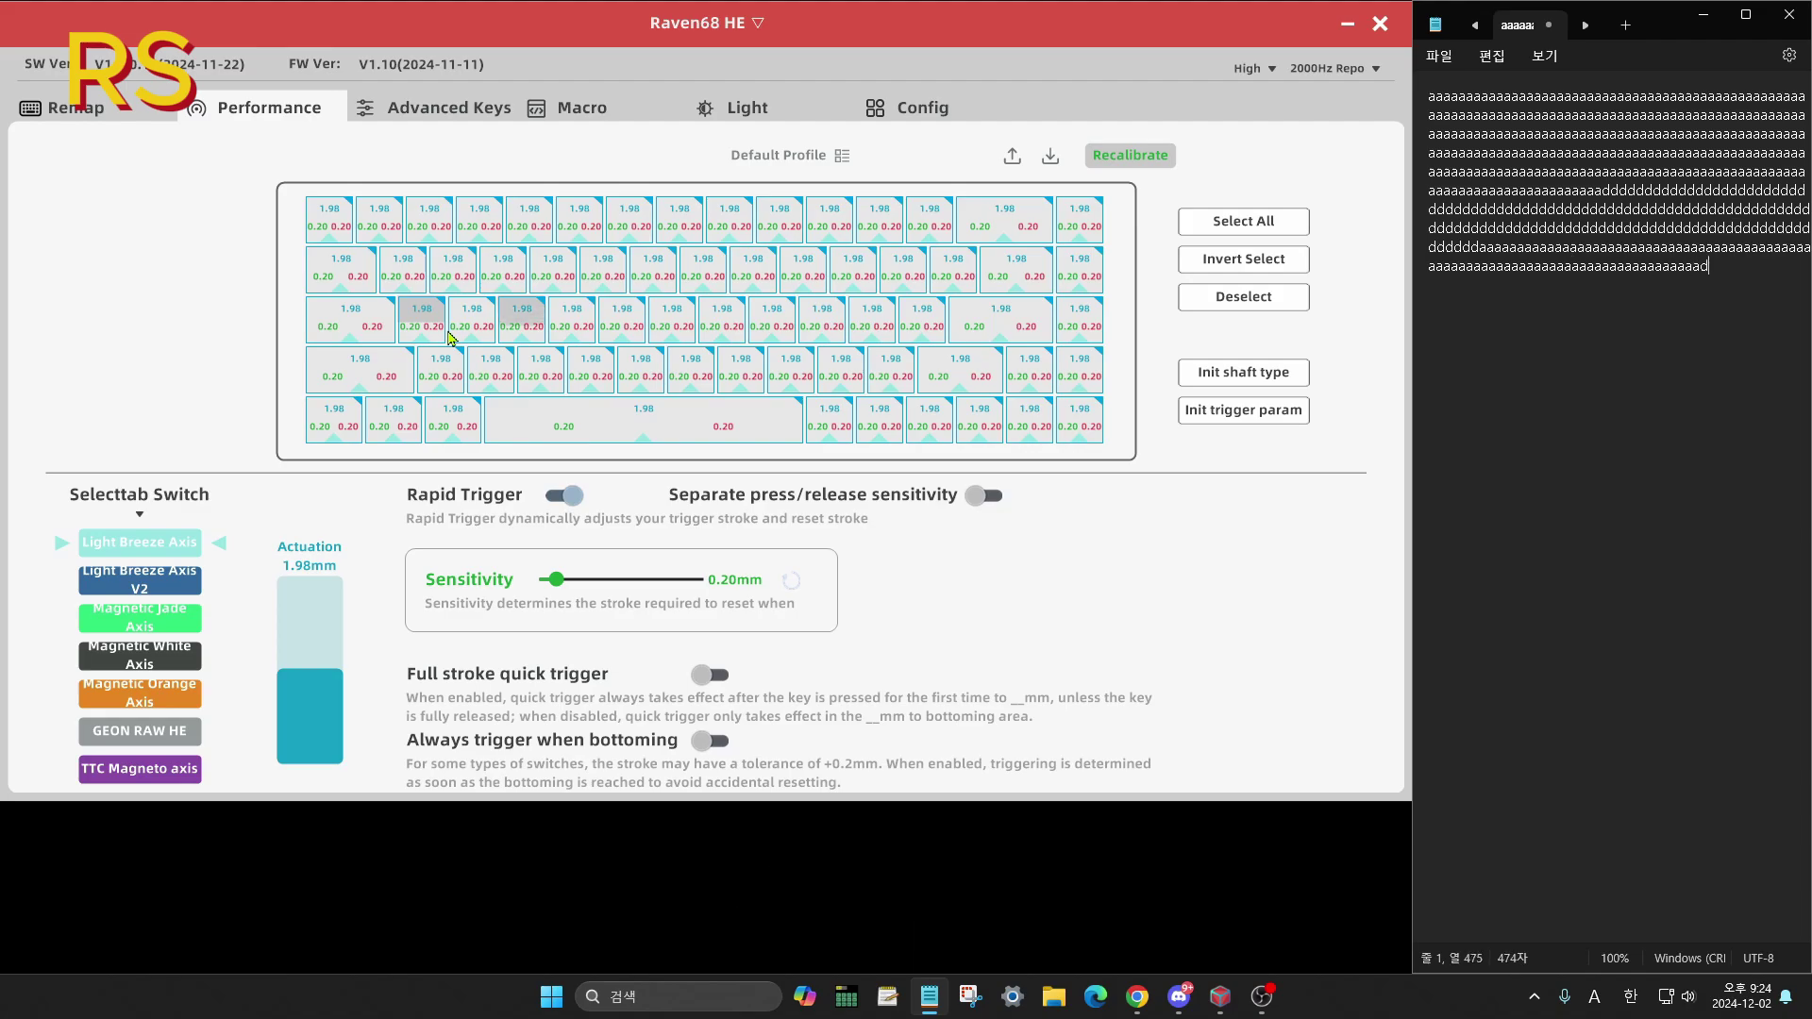
text(ddddddddddddddddddddddddddddddddddddddddddddddddddddddddddddddddddddddddddd)
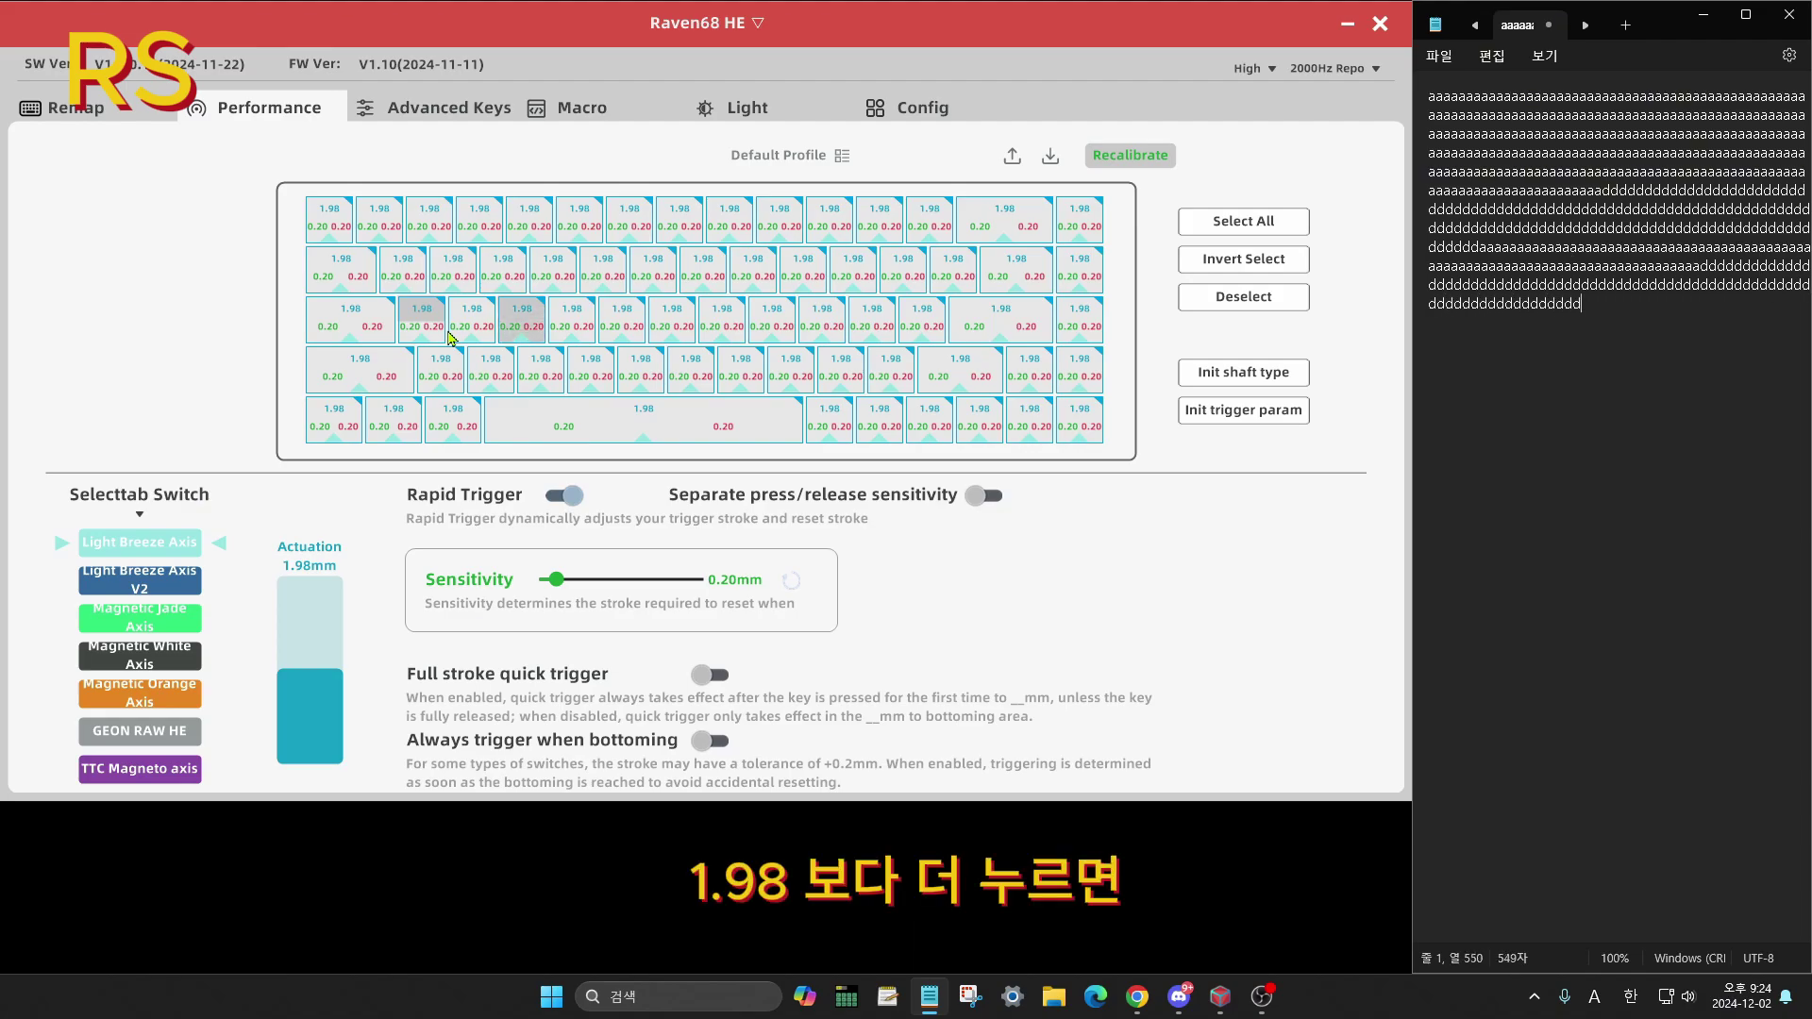
text(dddddddddddddddddddddddddddddddddddddddddddddddddddddddddddddddddddddddddddddddddd)
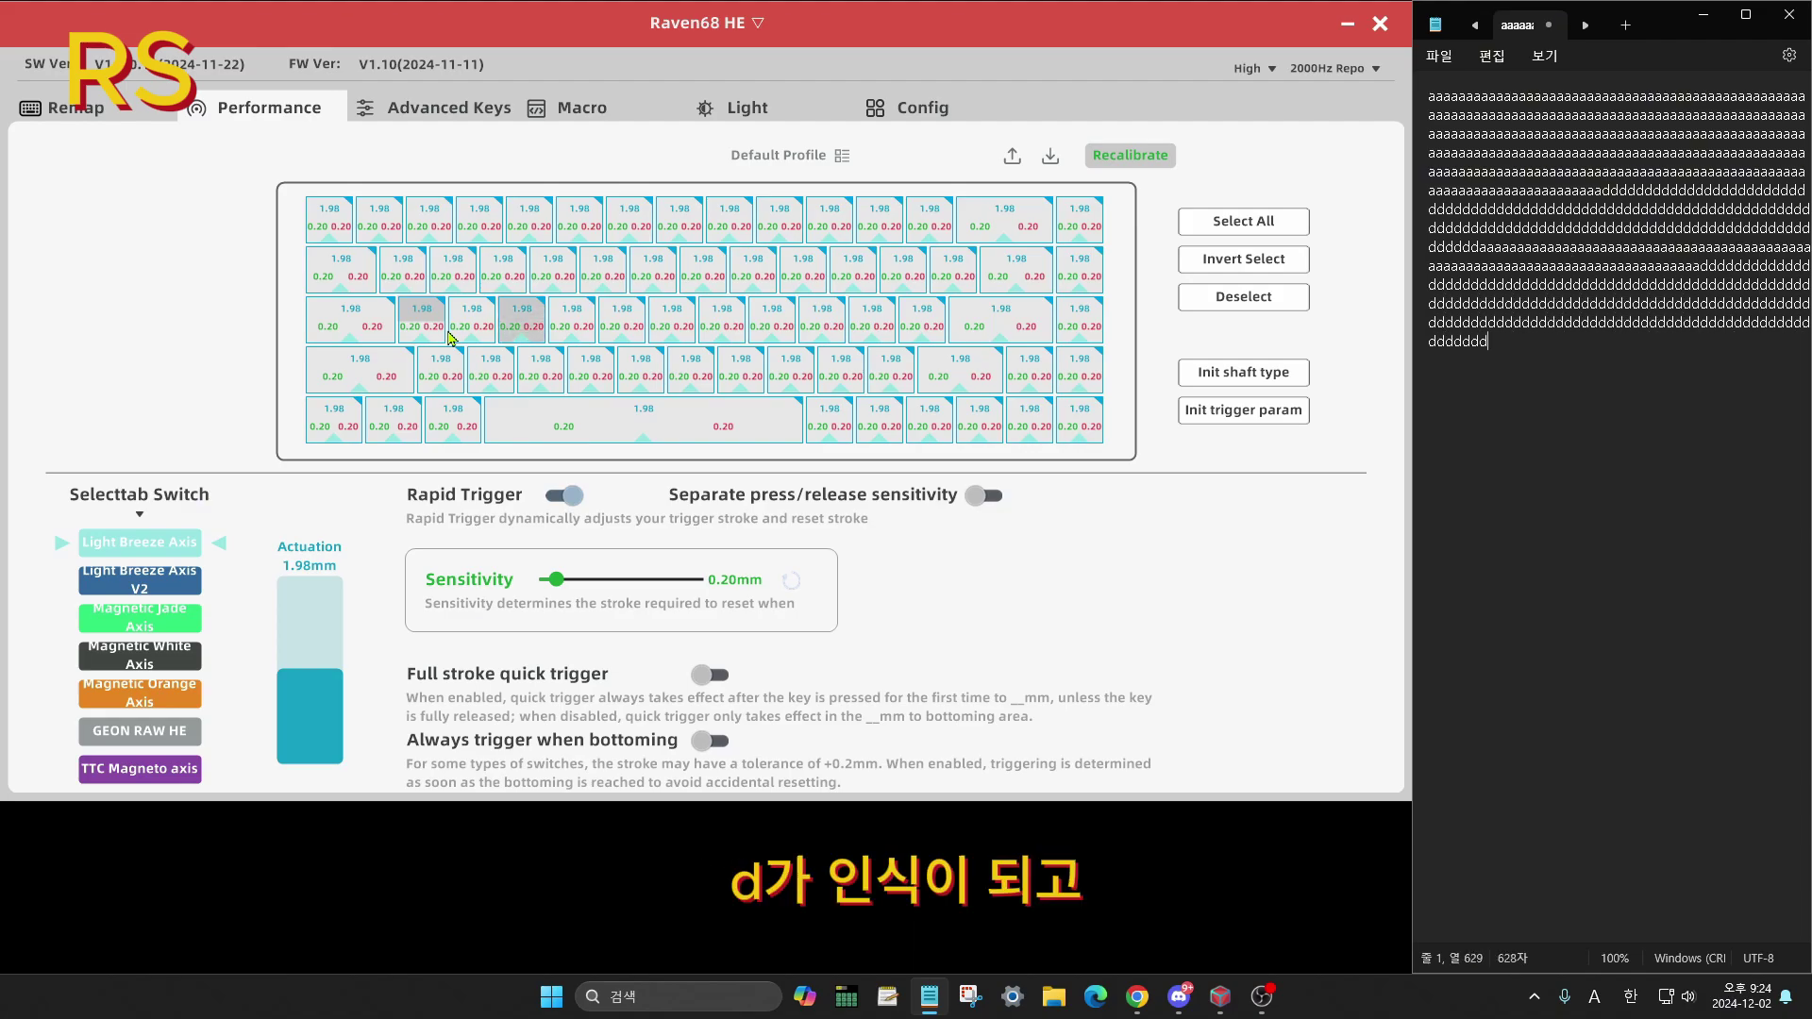
text(dddddddddddddddddd)
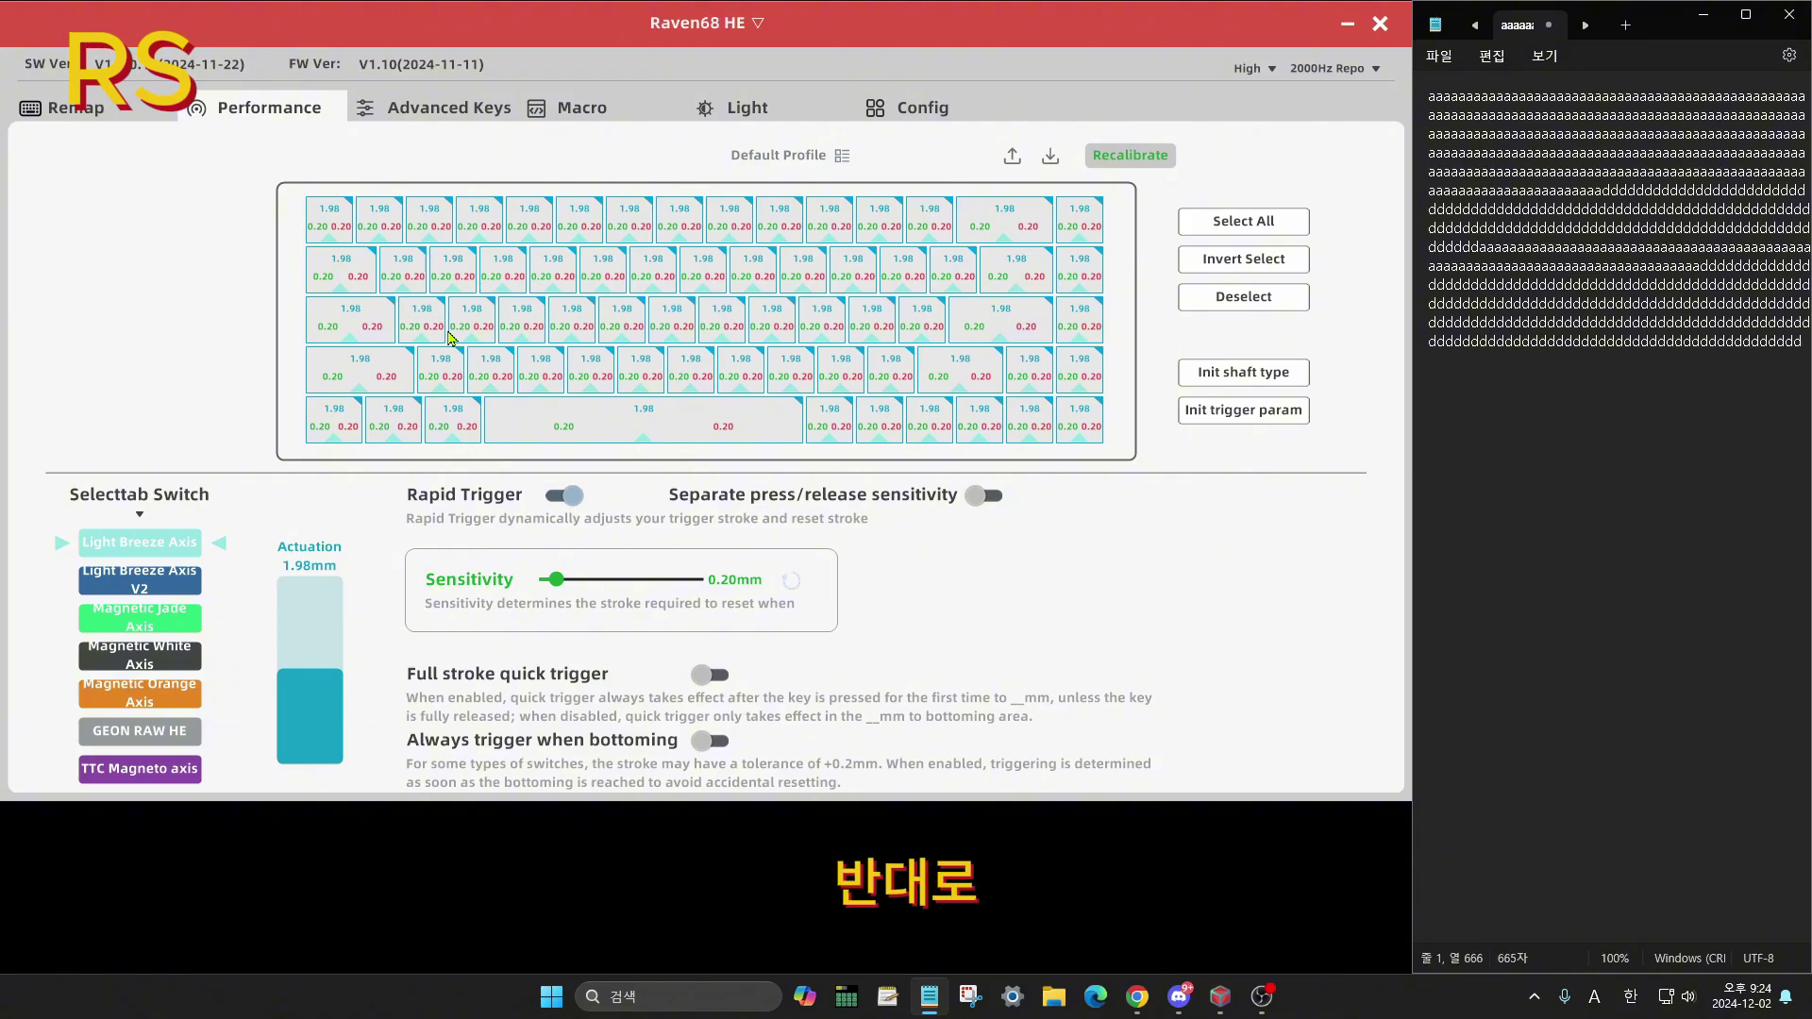
Test the reverse RS order by holding D to about 1.98 mm, pushing A deeper and easing A off again
text(ddddddddddddddddd)
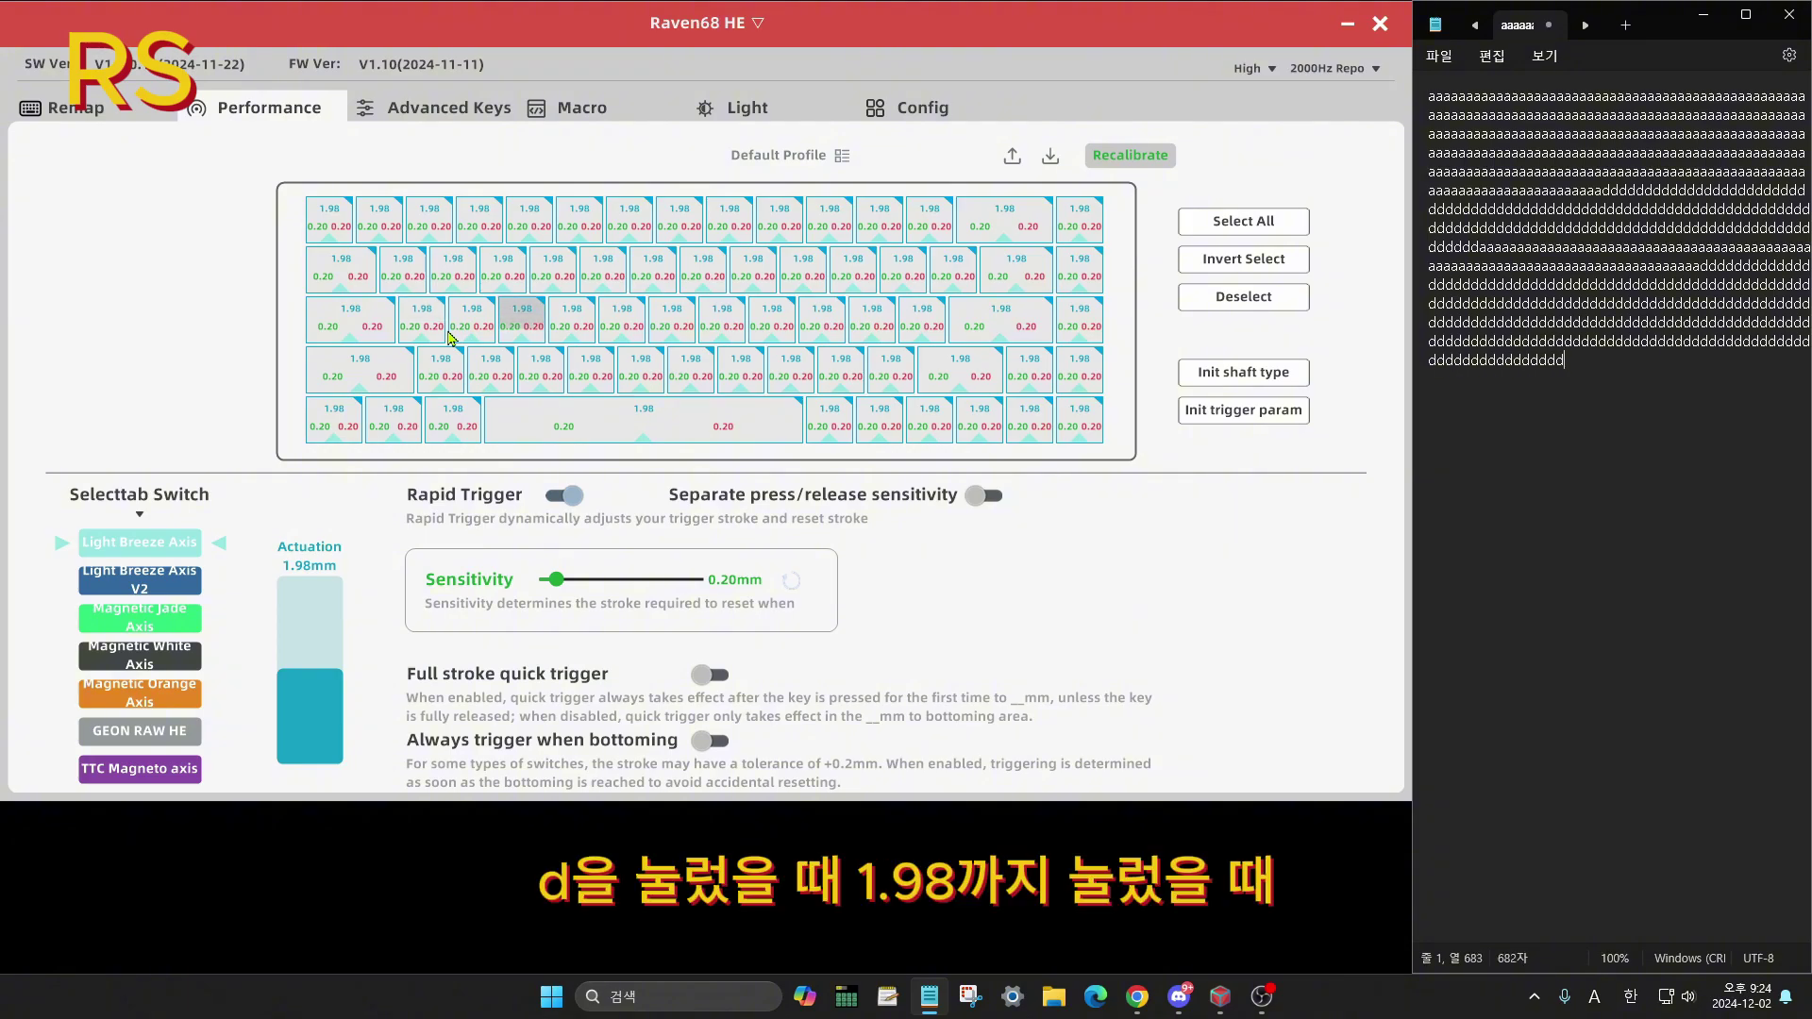
text(dddddddddddddddddddddddddddddddddddddddddadddddddddda)
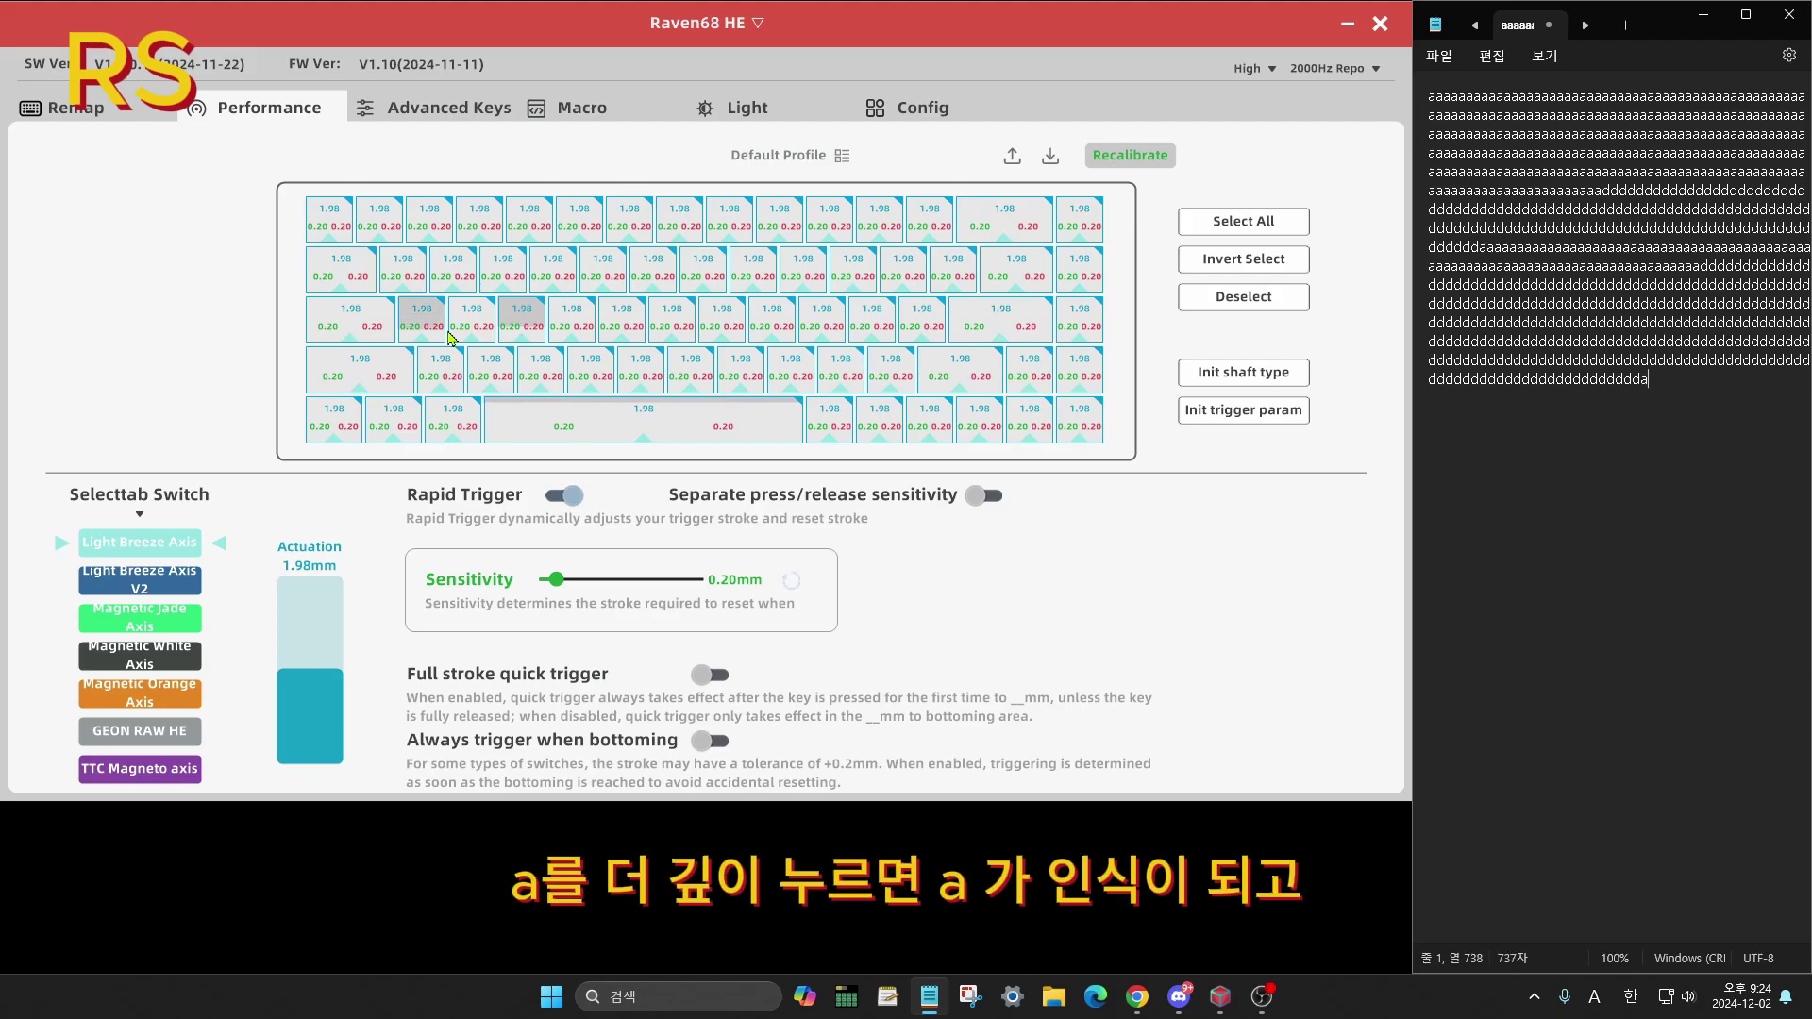
text(aaaaaaaaaaaaaaaaaaaaaaaaaaaaaaaaaaaaaaaaaaaaaaaaaaaaaaaaaa)
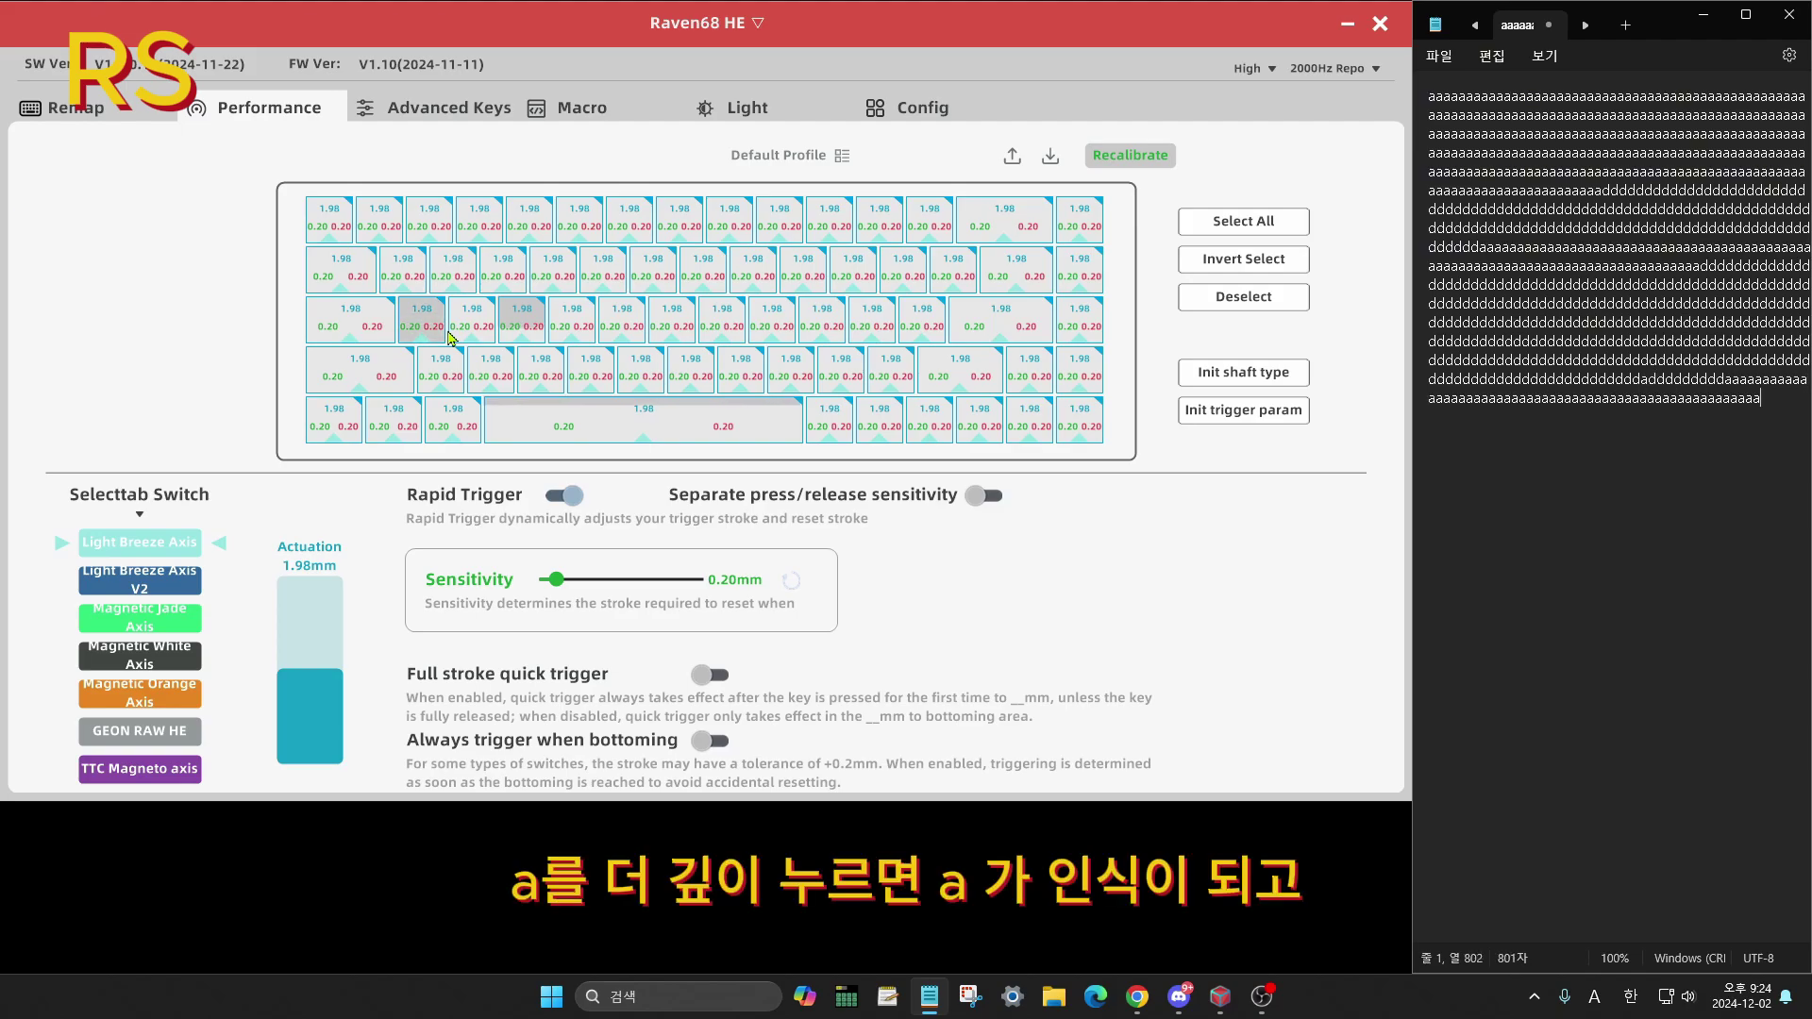
text(aaaaaaaaaaaaaaaaaaaaaaaaaaaaaaaaaaaaaaaaaaaaaaaaaaaaaaaaaaaaaaaaaaaaaaaaaaa)
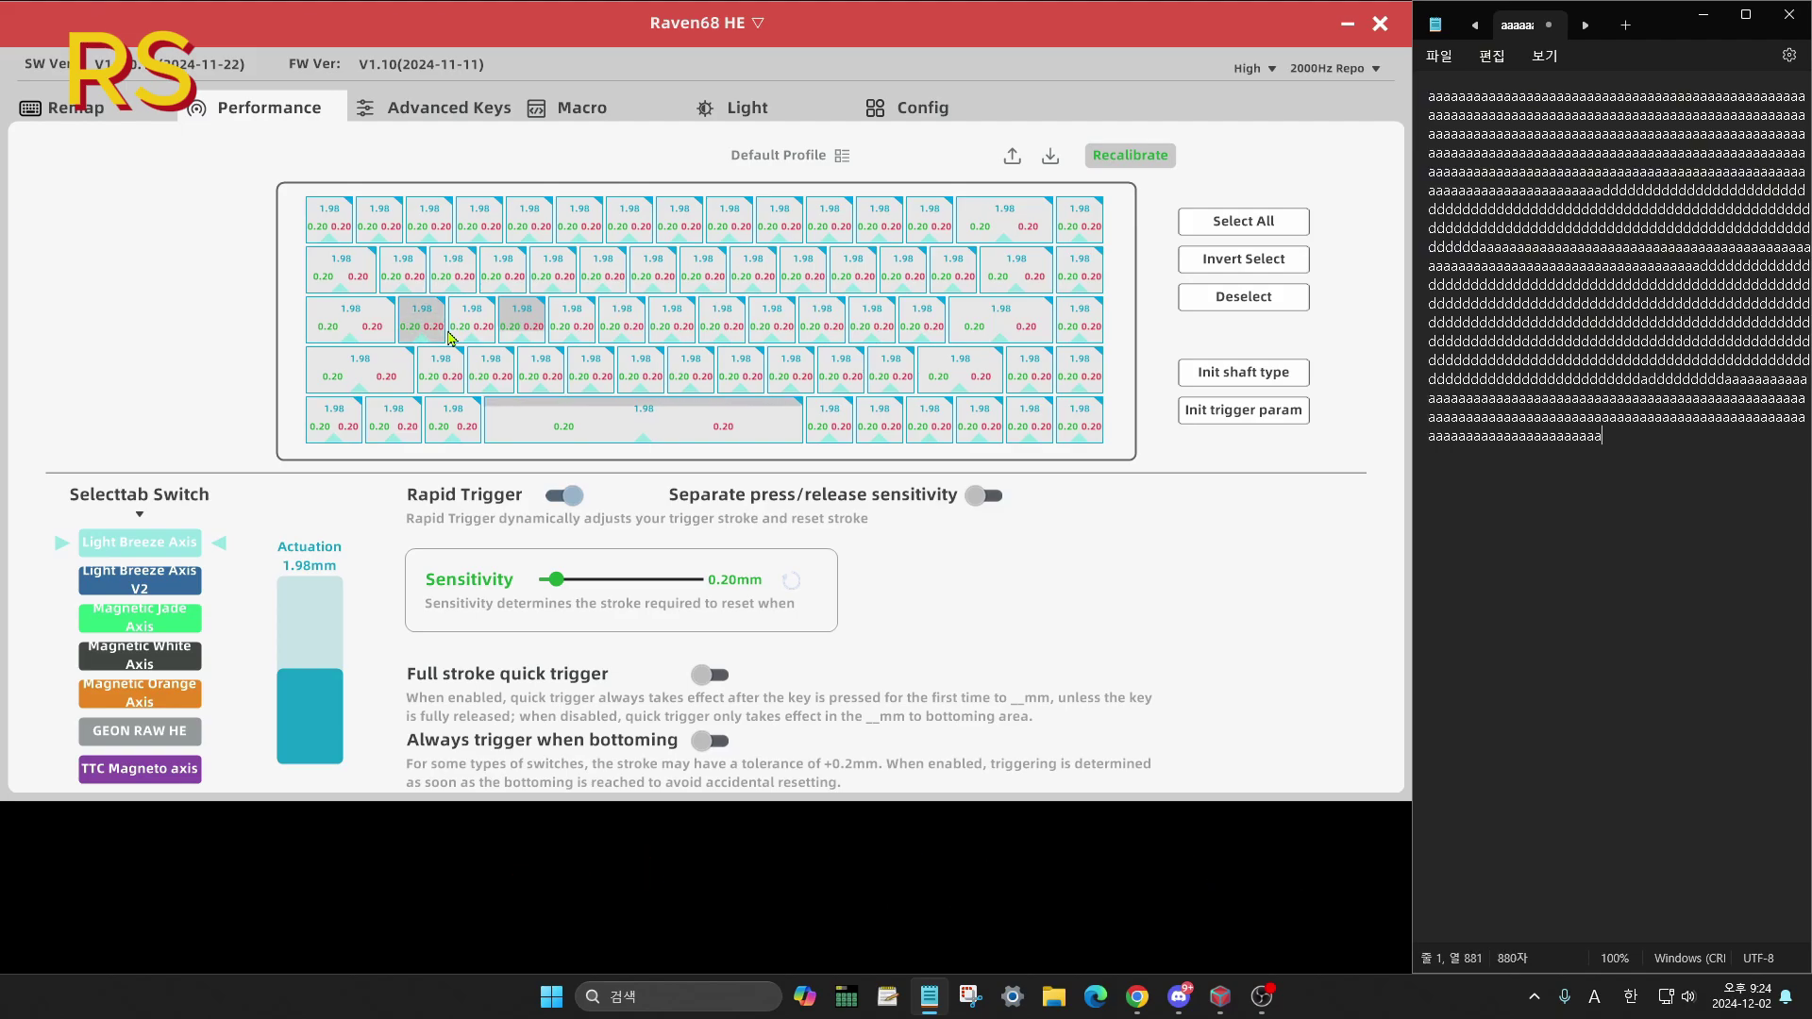
text(aaaaaaaaaaaaaaaaaaaaaaaaaaaaadddddddddddddddddddddddddddddddddddddddddddd)
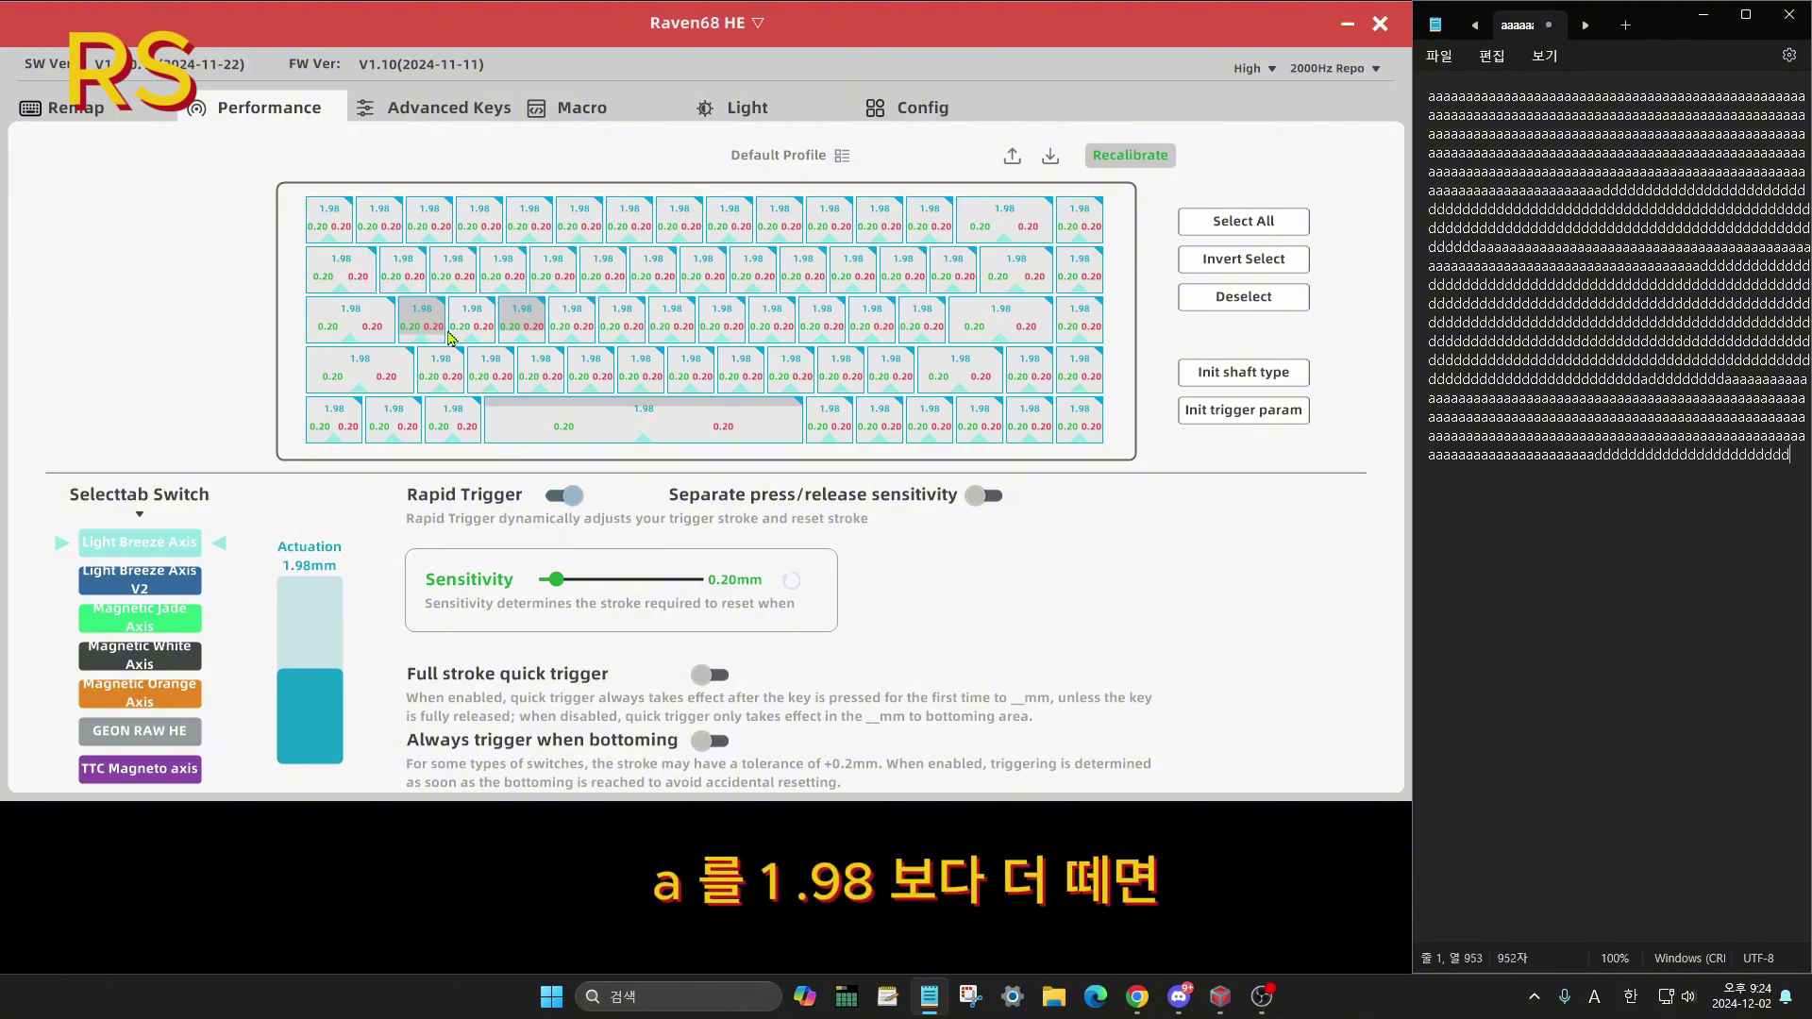
text(ddddddddddddddddddddddddddddddddddddddddddddddddddddddddddddddddddddddddddddd)
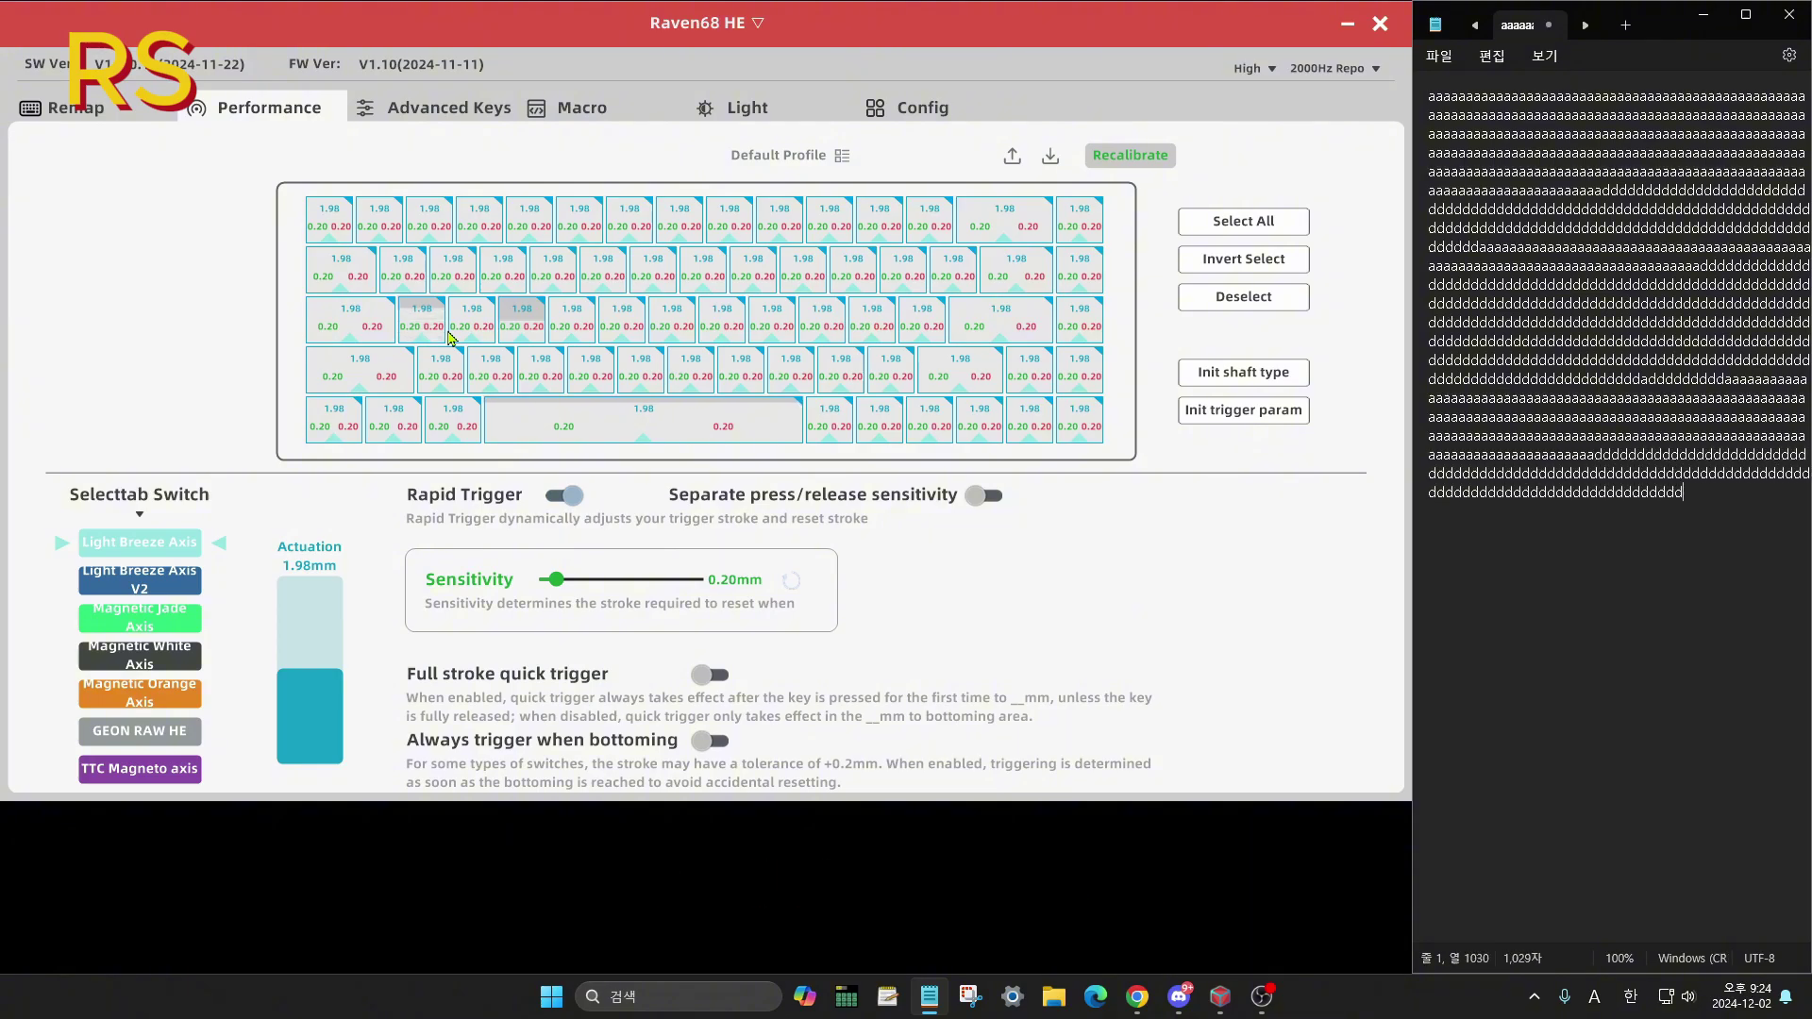
Clear the test text from the note and test A and D held down simultaneously, with A deeper
drag(1549, 510, 1357, 94)
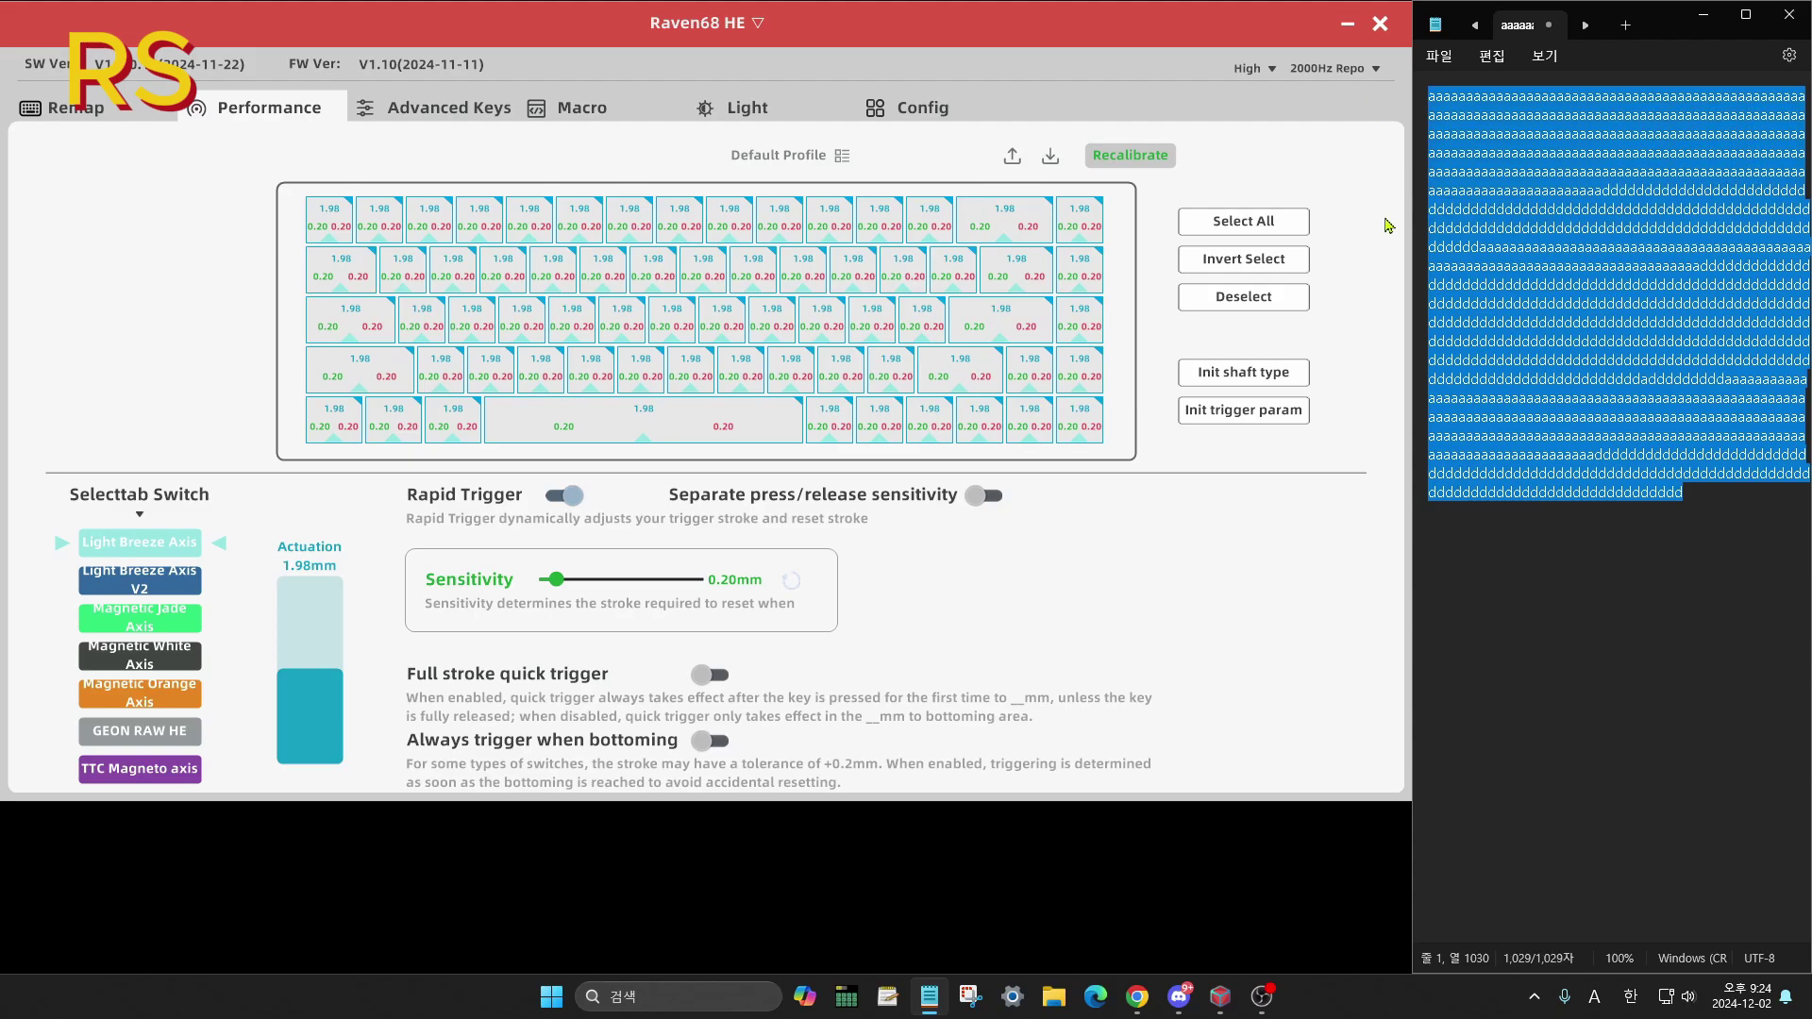
key(BackSpace)
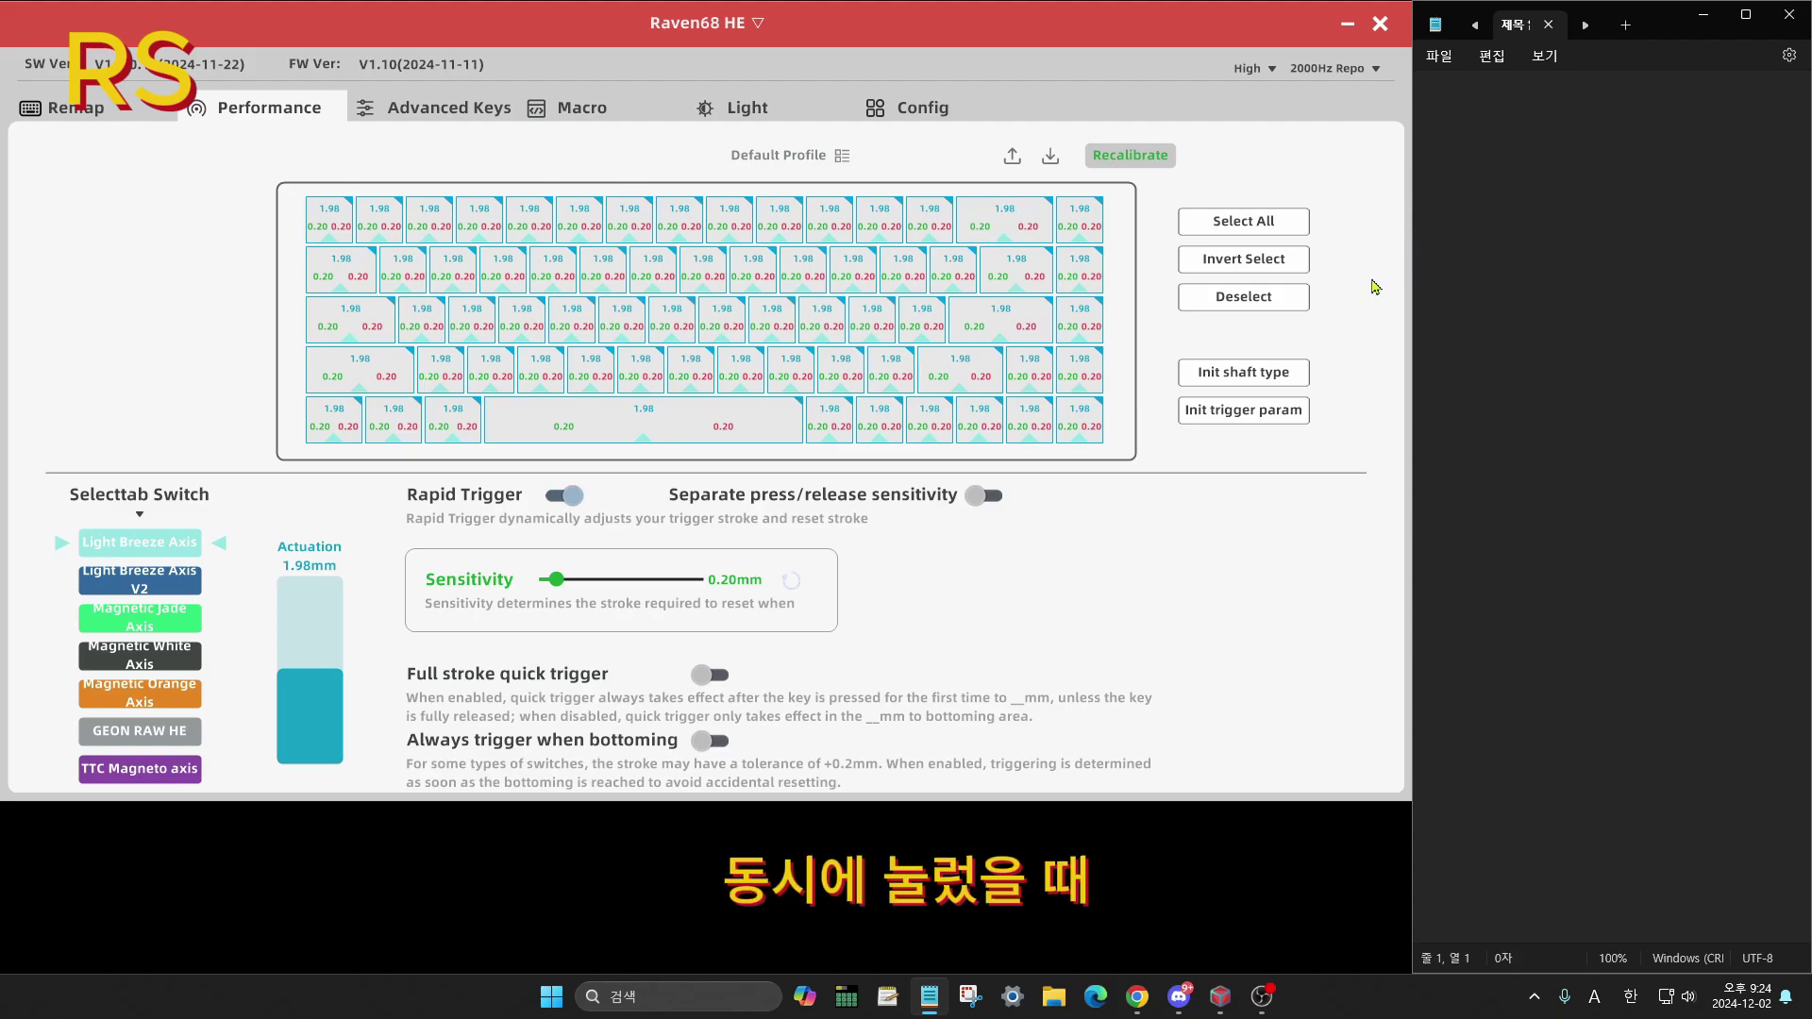
text(aaaaaaaaaaaaaaaaaa)
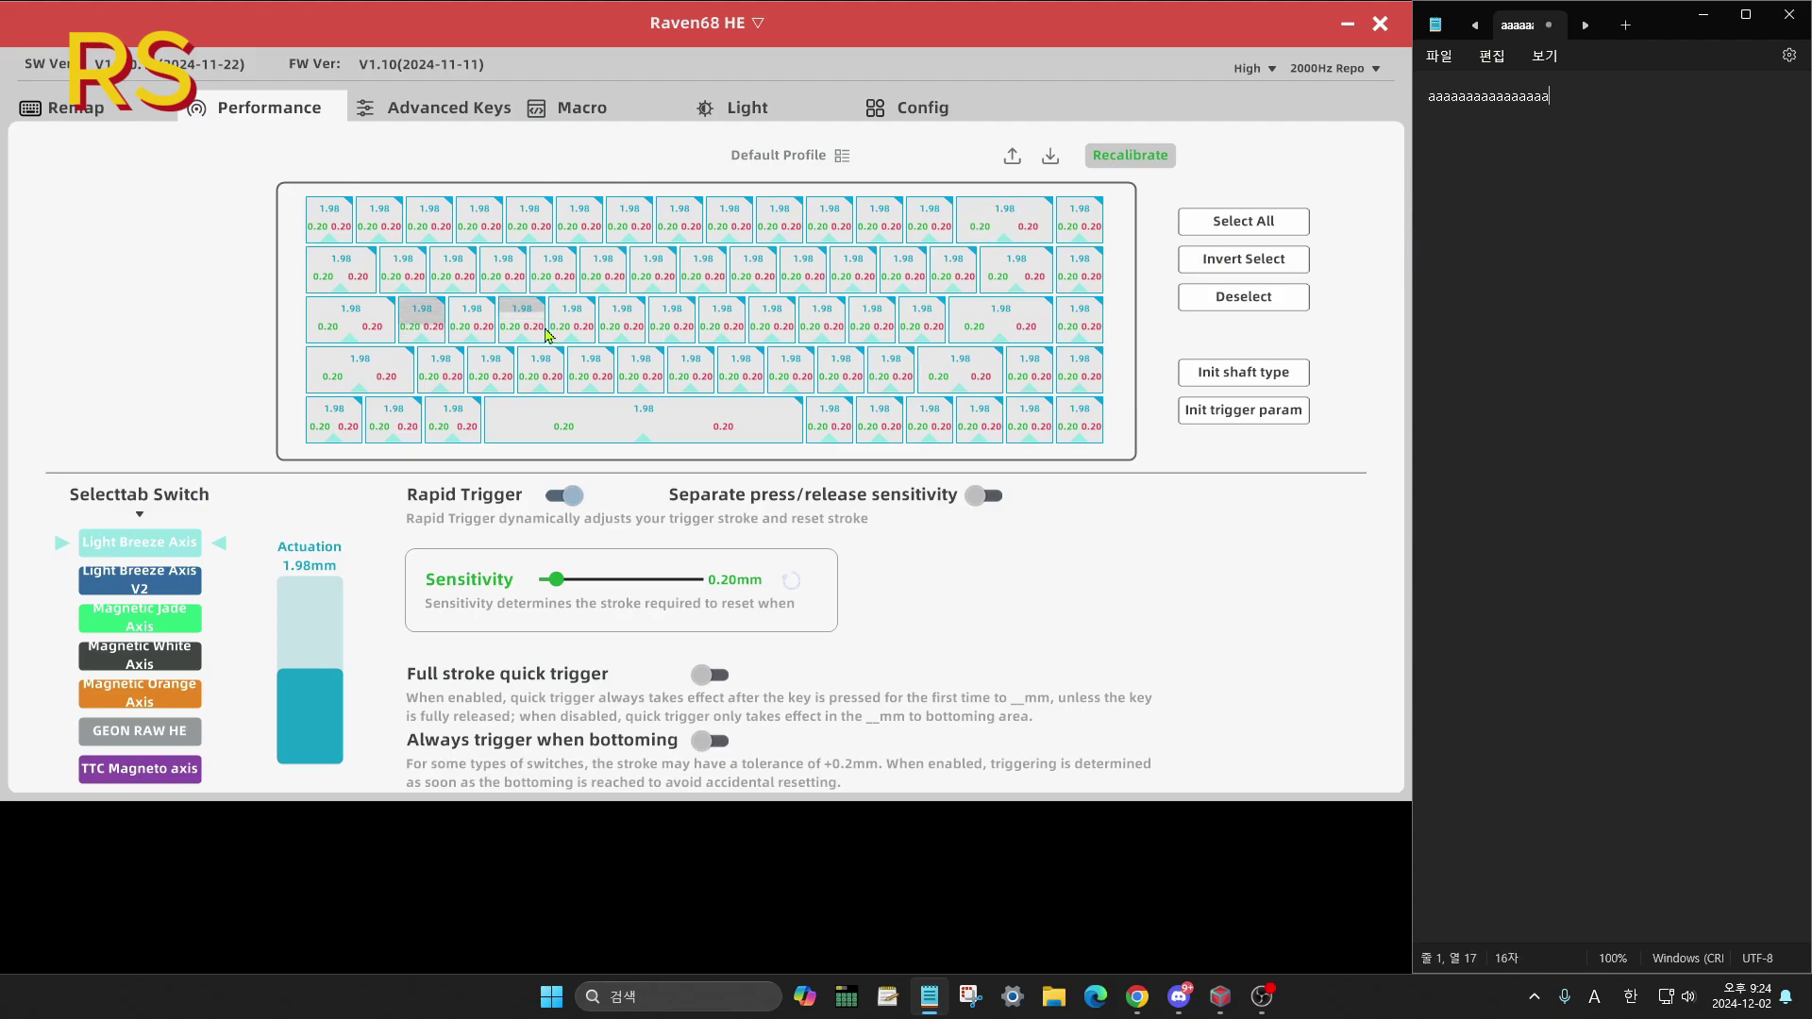
text(aaaaaaaaaaaaaaaaaaaaaaaaaaaaaaaaaaaaaaaaaaaaaaaaaaaaaaaaaaaaaaaaaaaaaaaaaaaaaaaaaaaaaaaaaaaaaaaaaaaaaaaaaa)
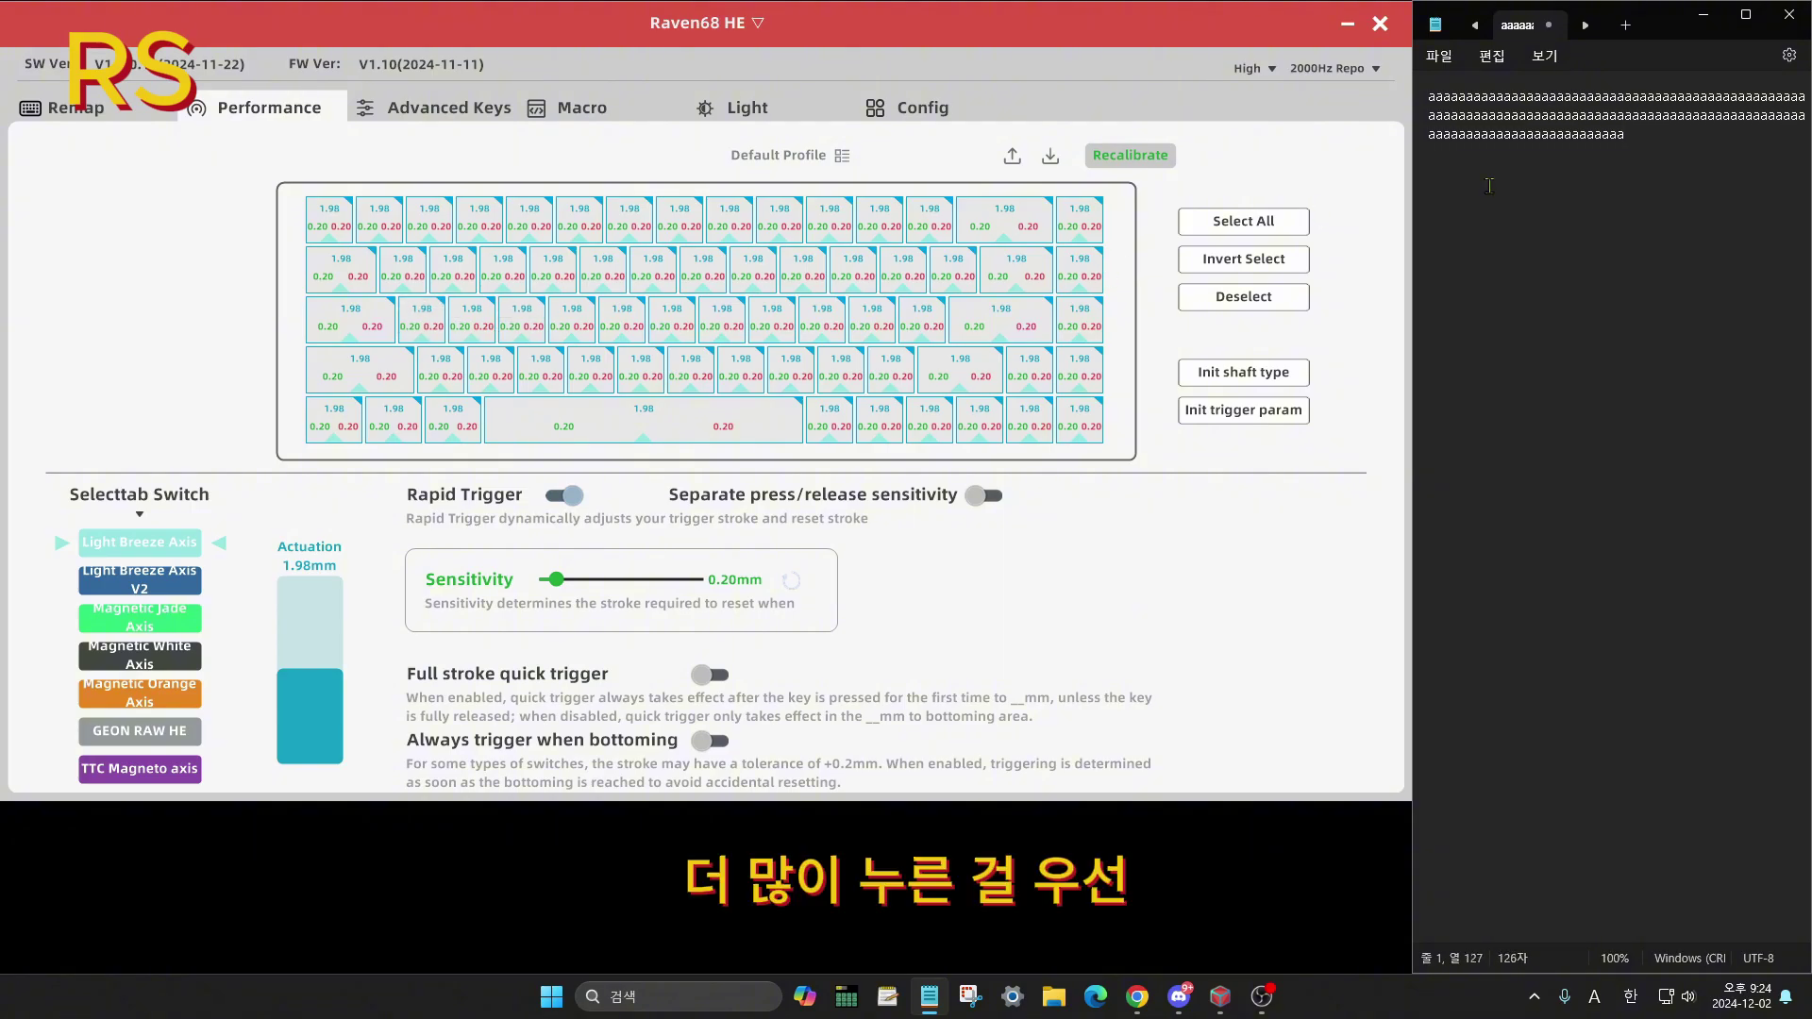
Empty the note and test rapid switching between D and A with the RS pair
key(ctrl+a)
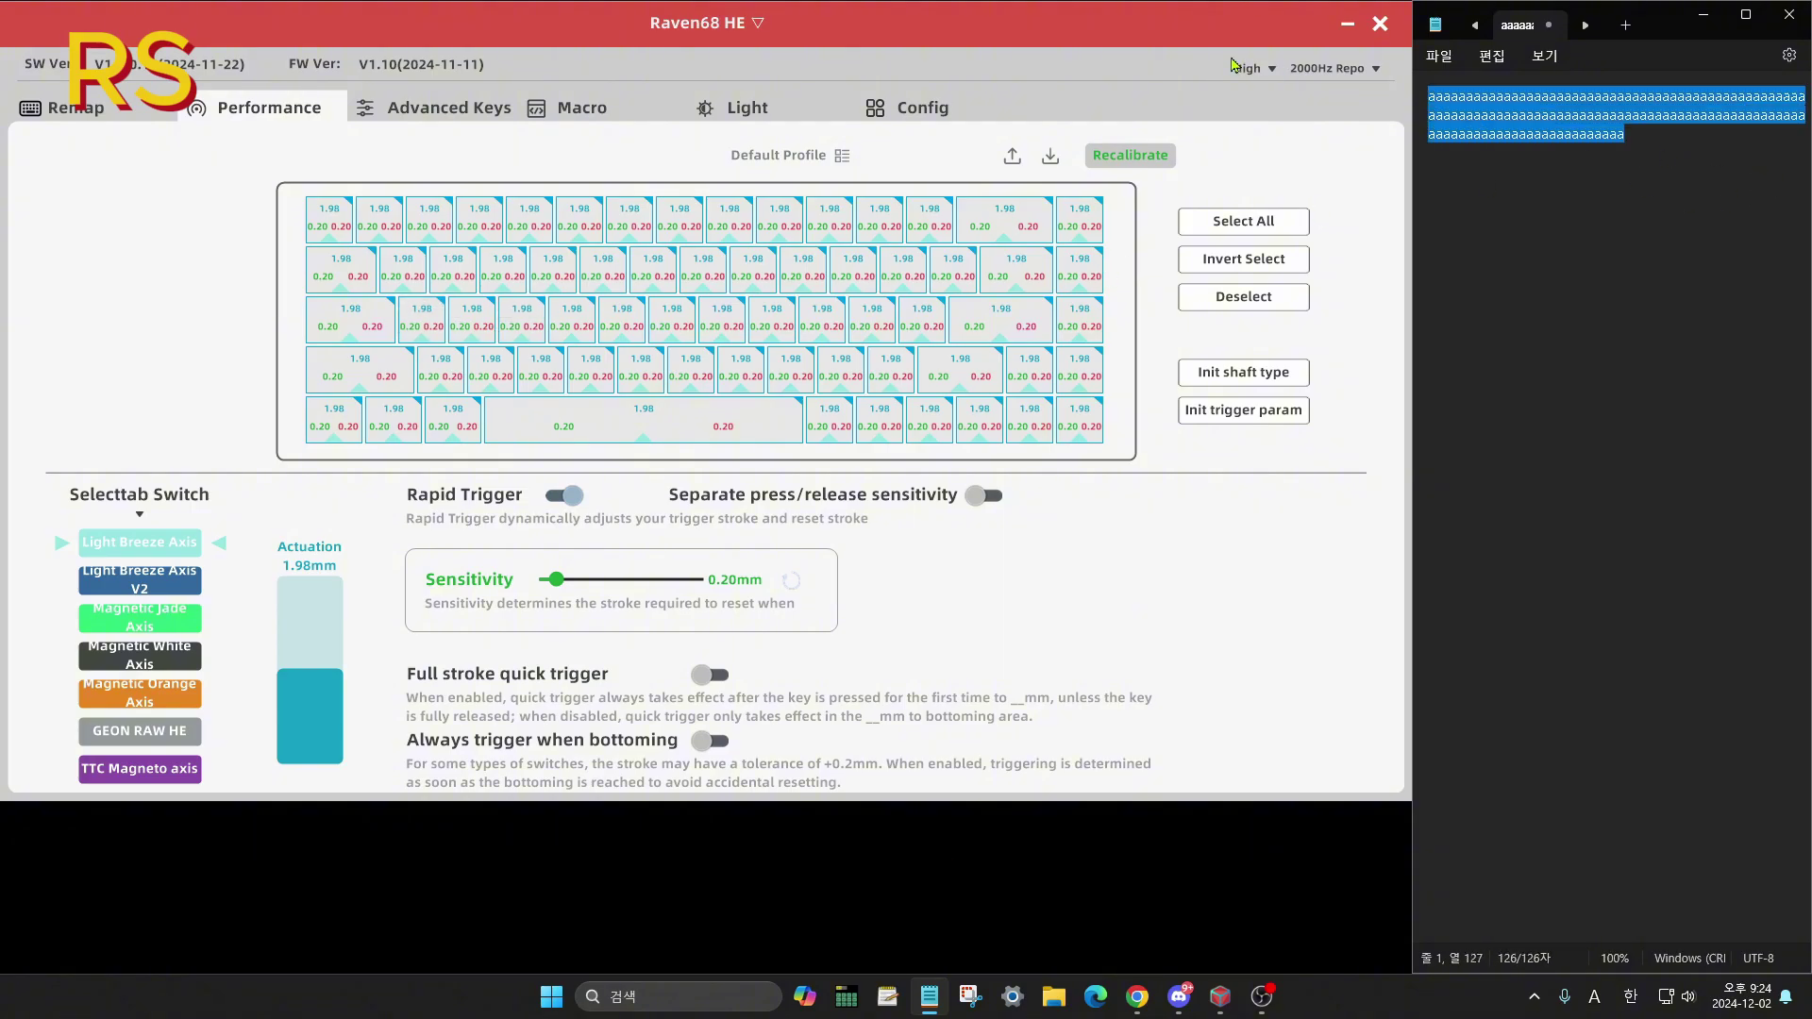
key(BackSpace)
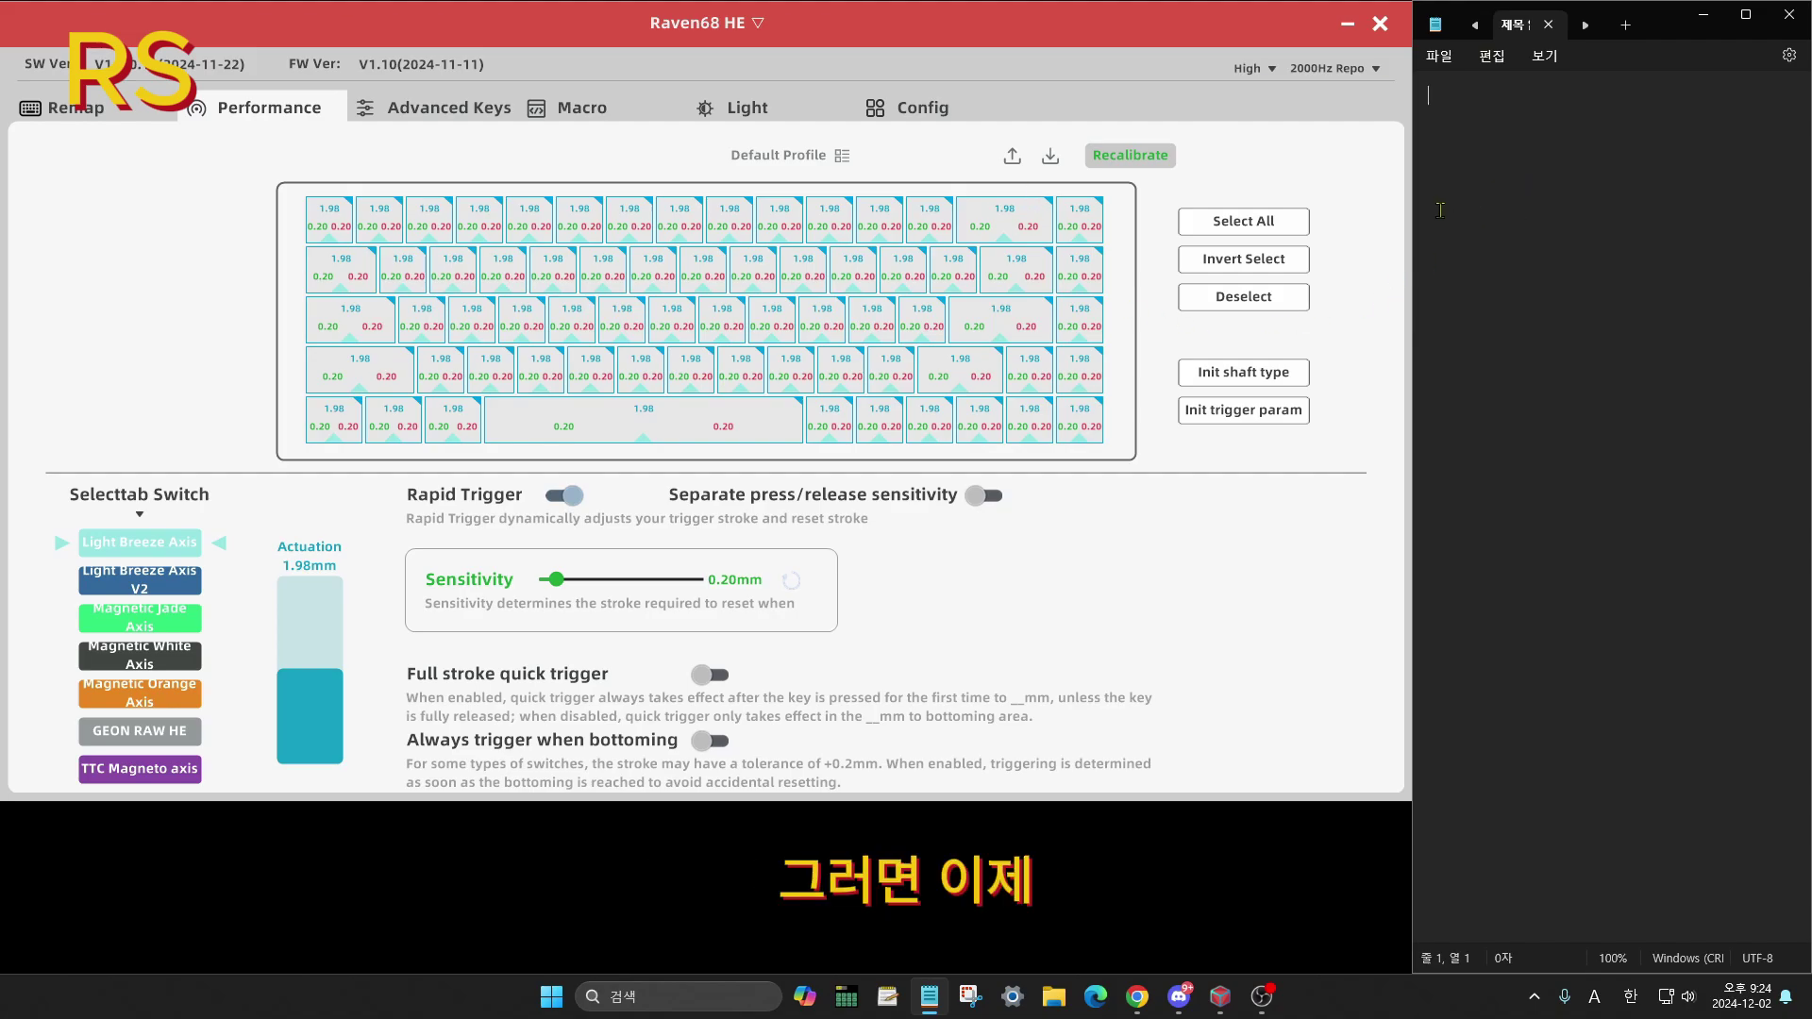
text(dddddddddddddadadada)
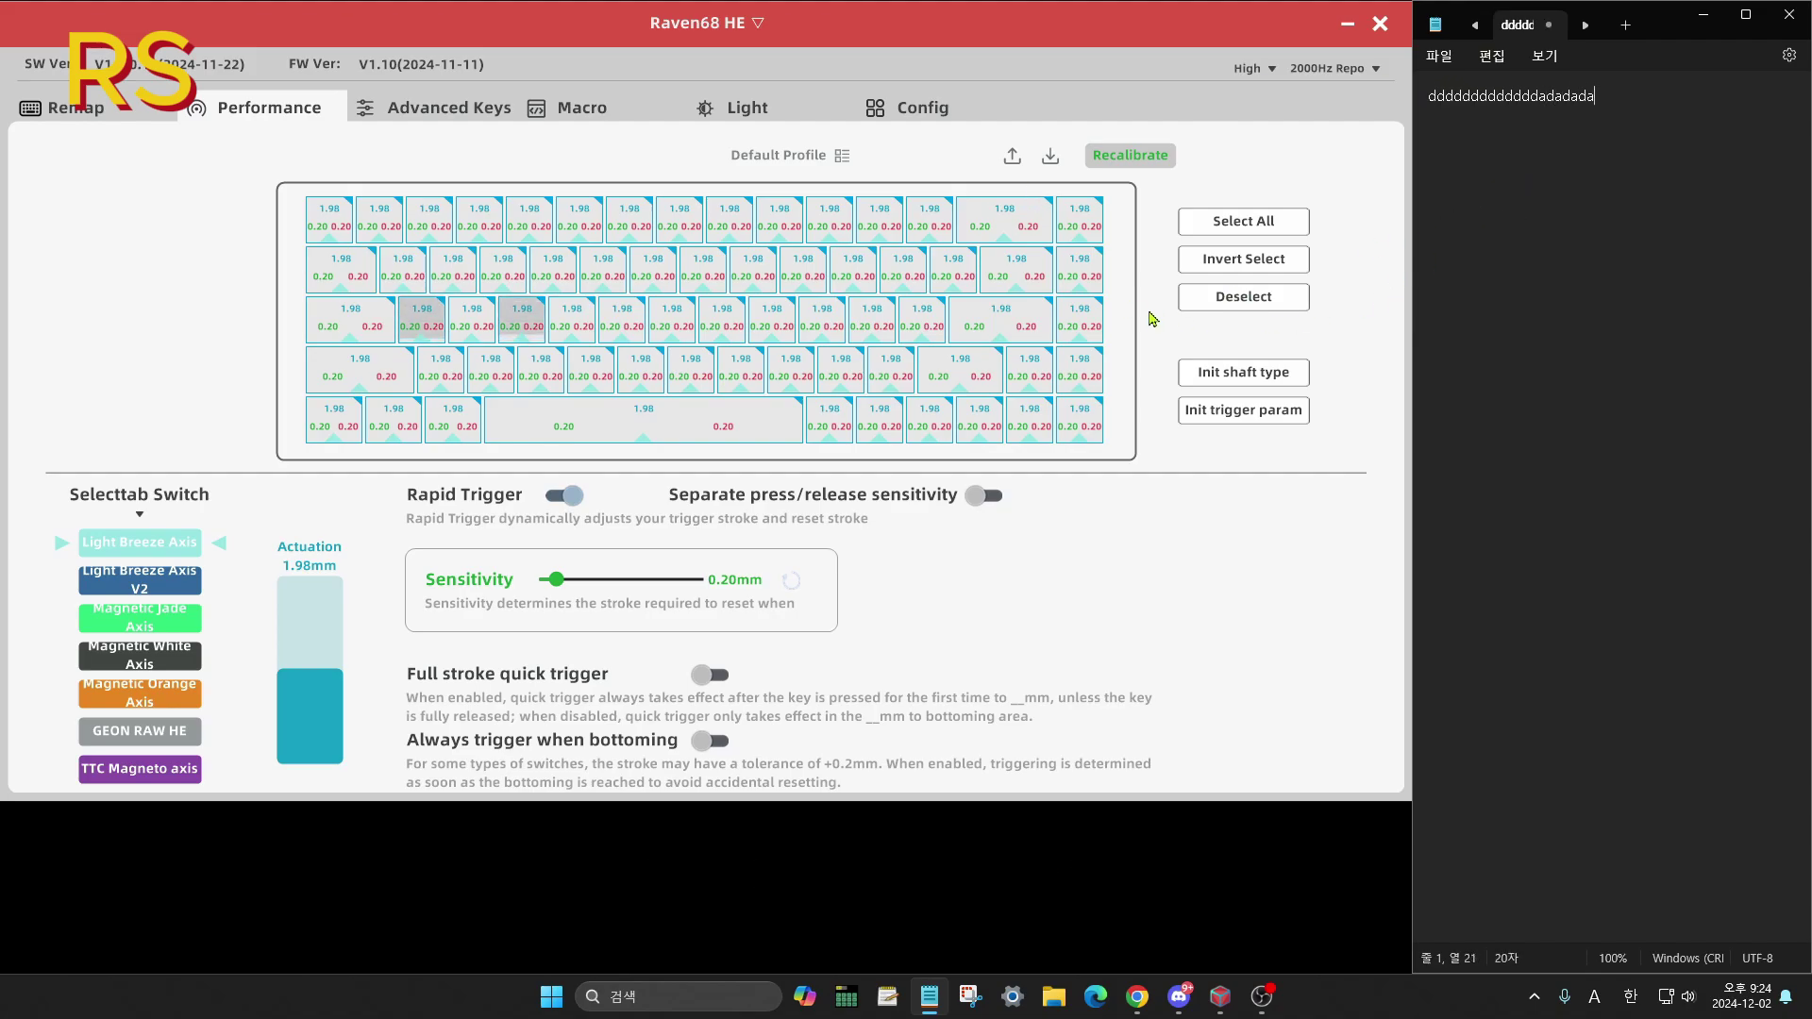
text(dddddddddaddadadadadadad)
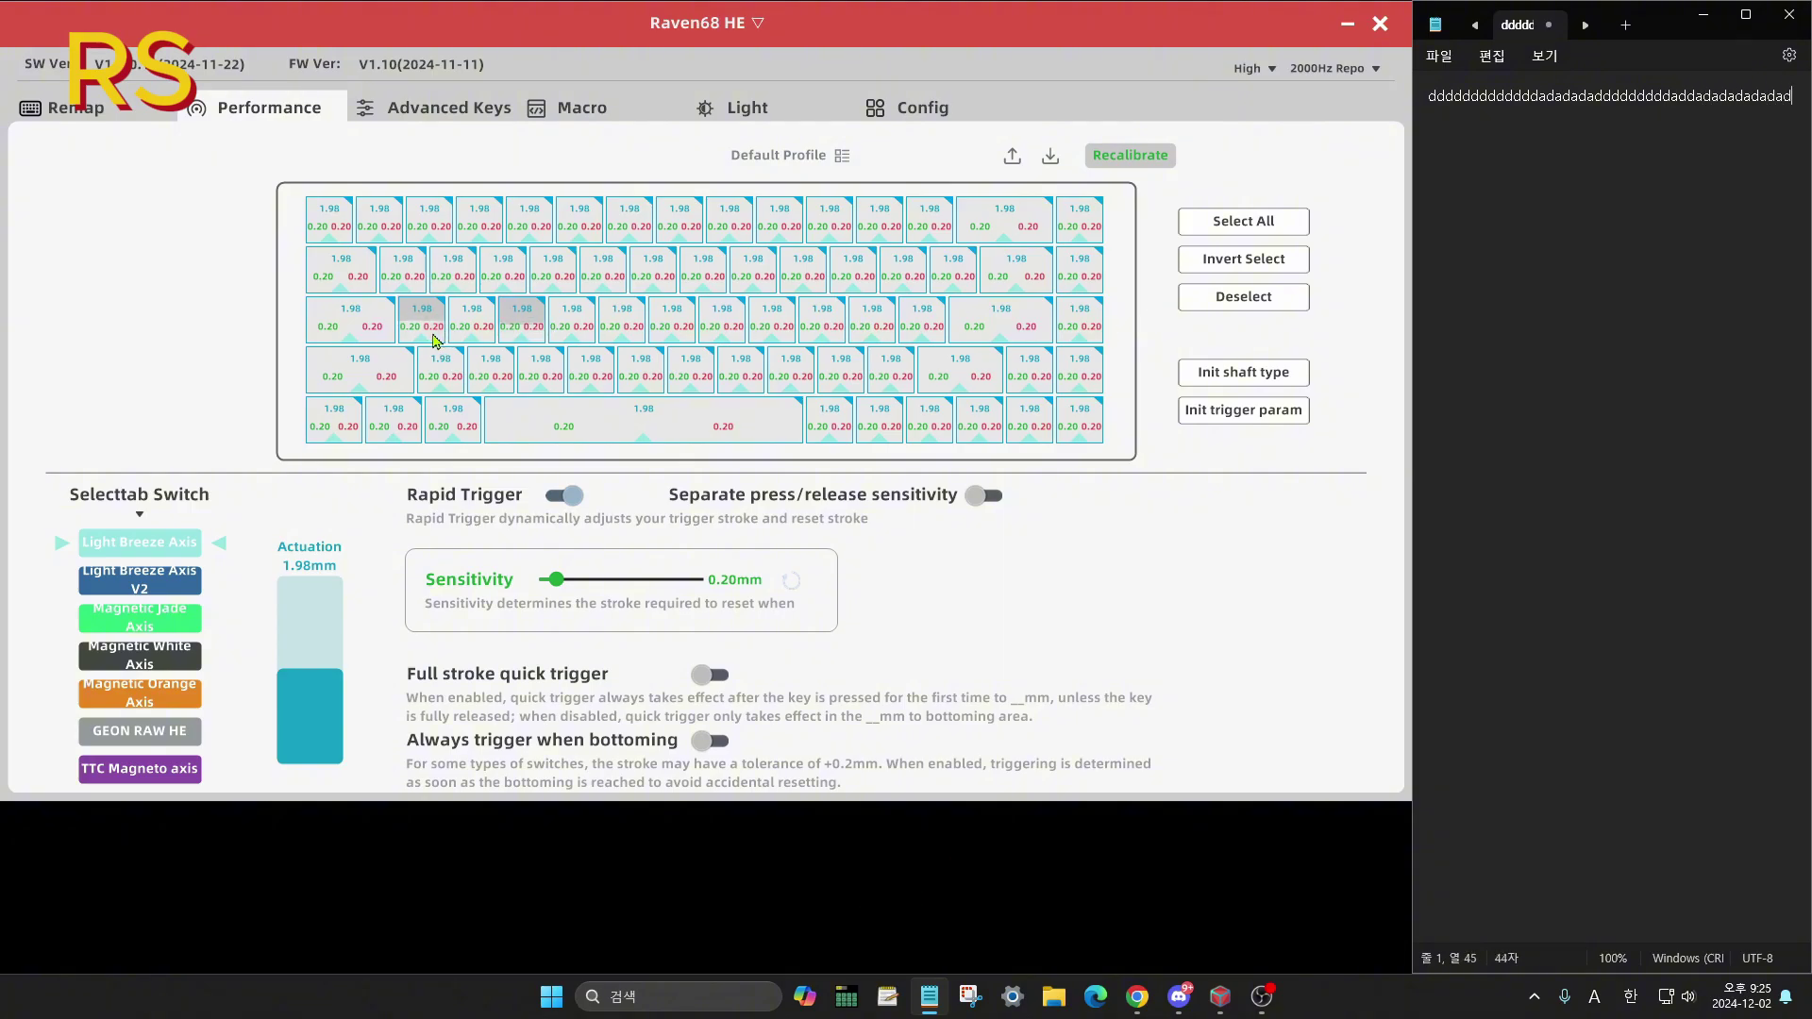
text(ddaaaaadddaddddadddddaaaaaaaaad)
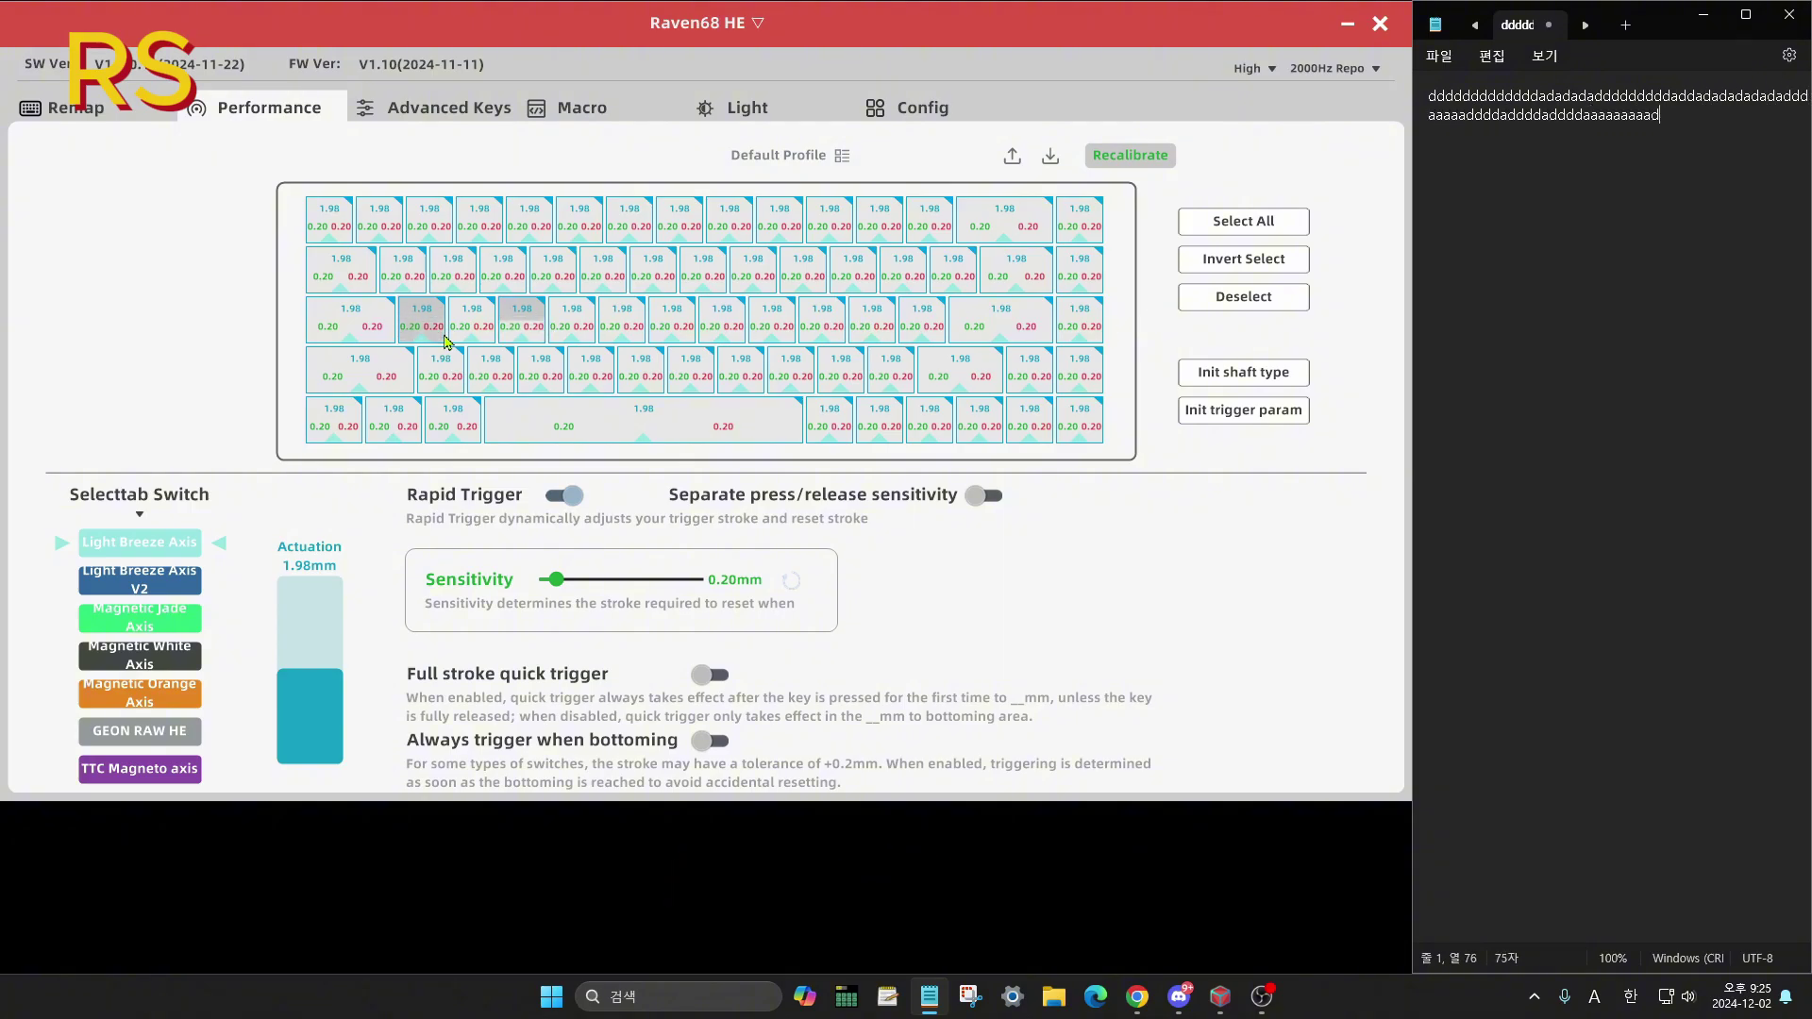
text(dadadadadadadadadadadadadadadadadadadadadaad)
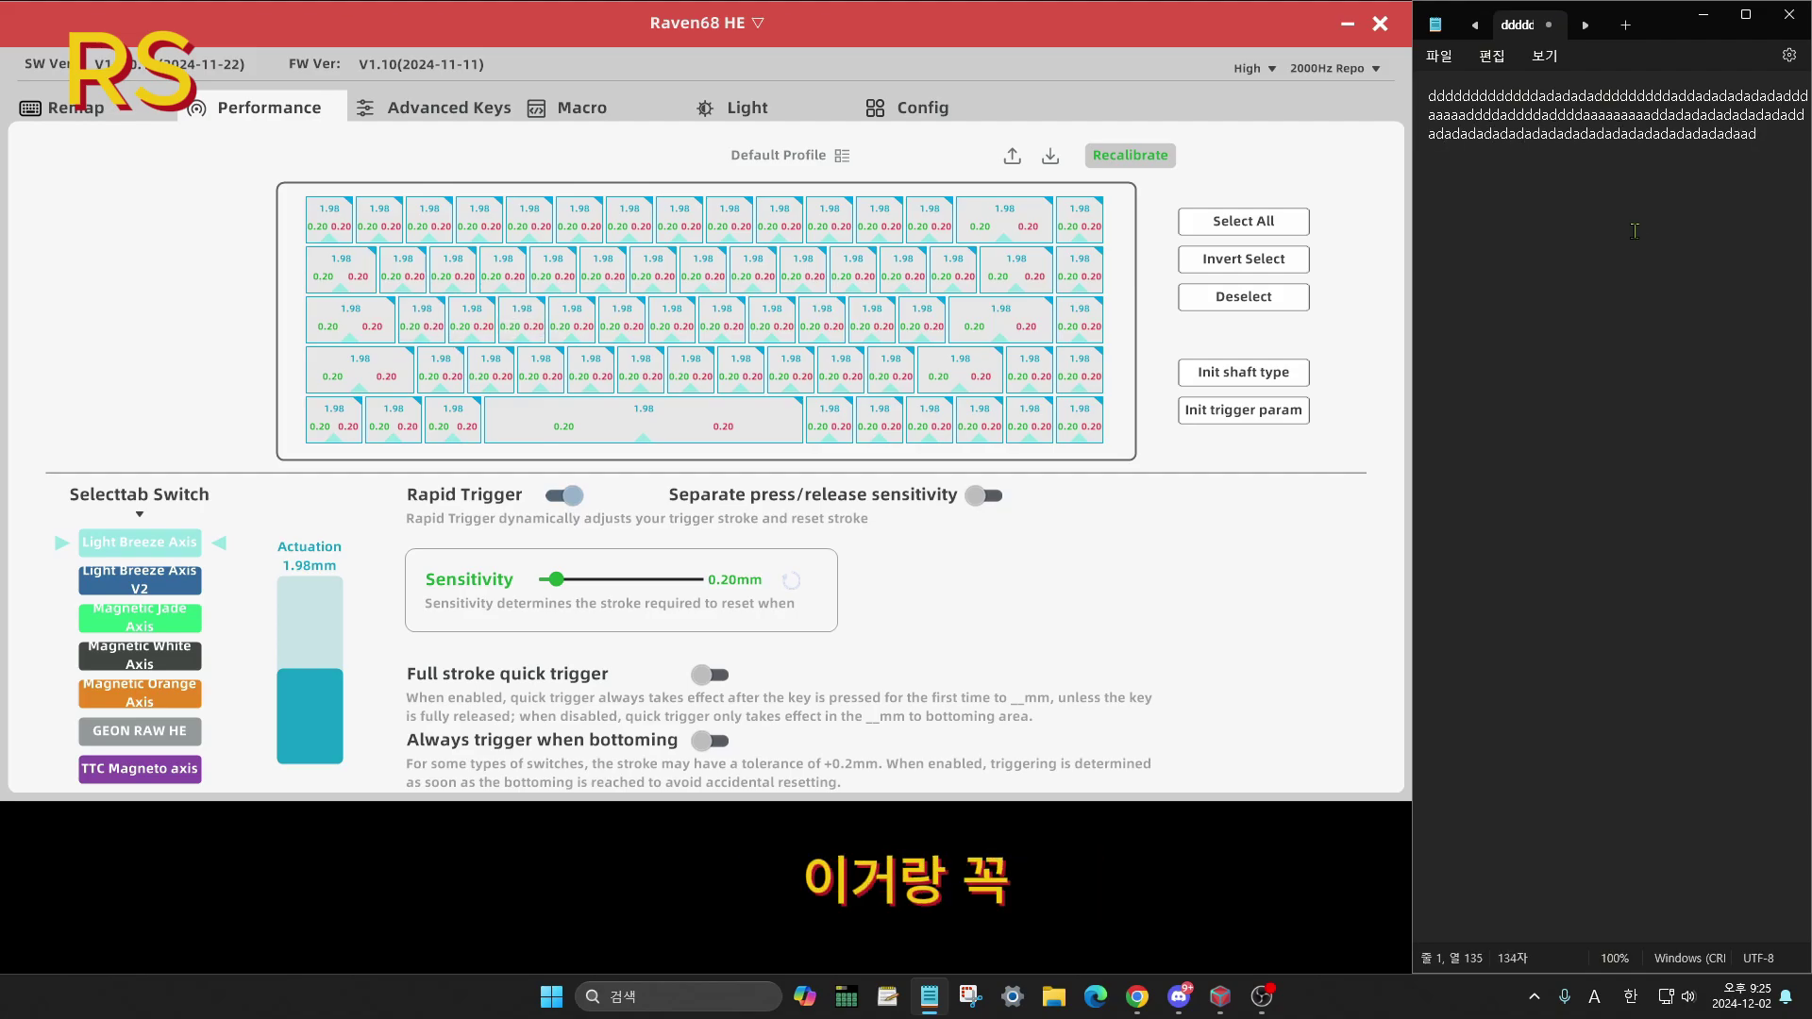
Delete the mixed D and A text from the note and start an SOCD binding in the Advanced Keys settings
key(ctrl+a)
key(Delete)
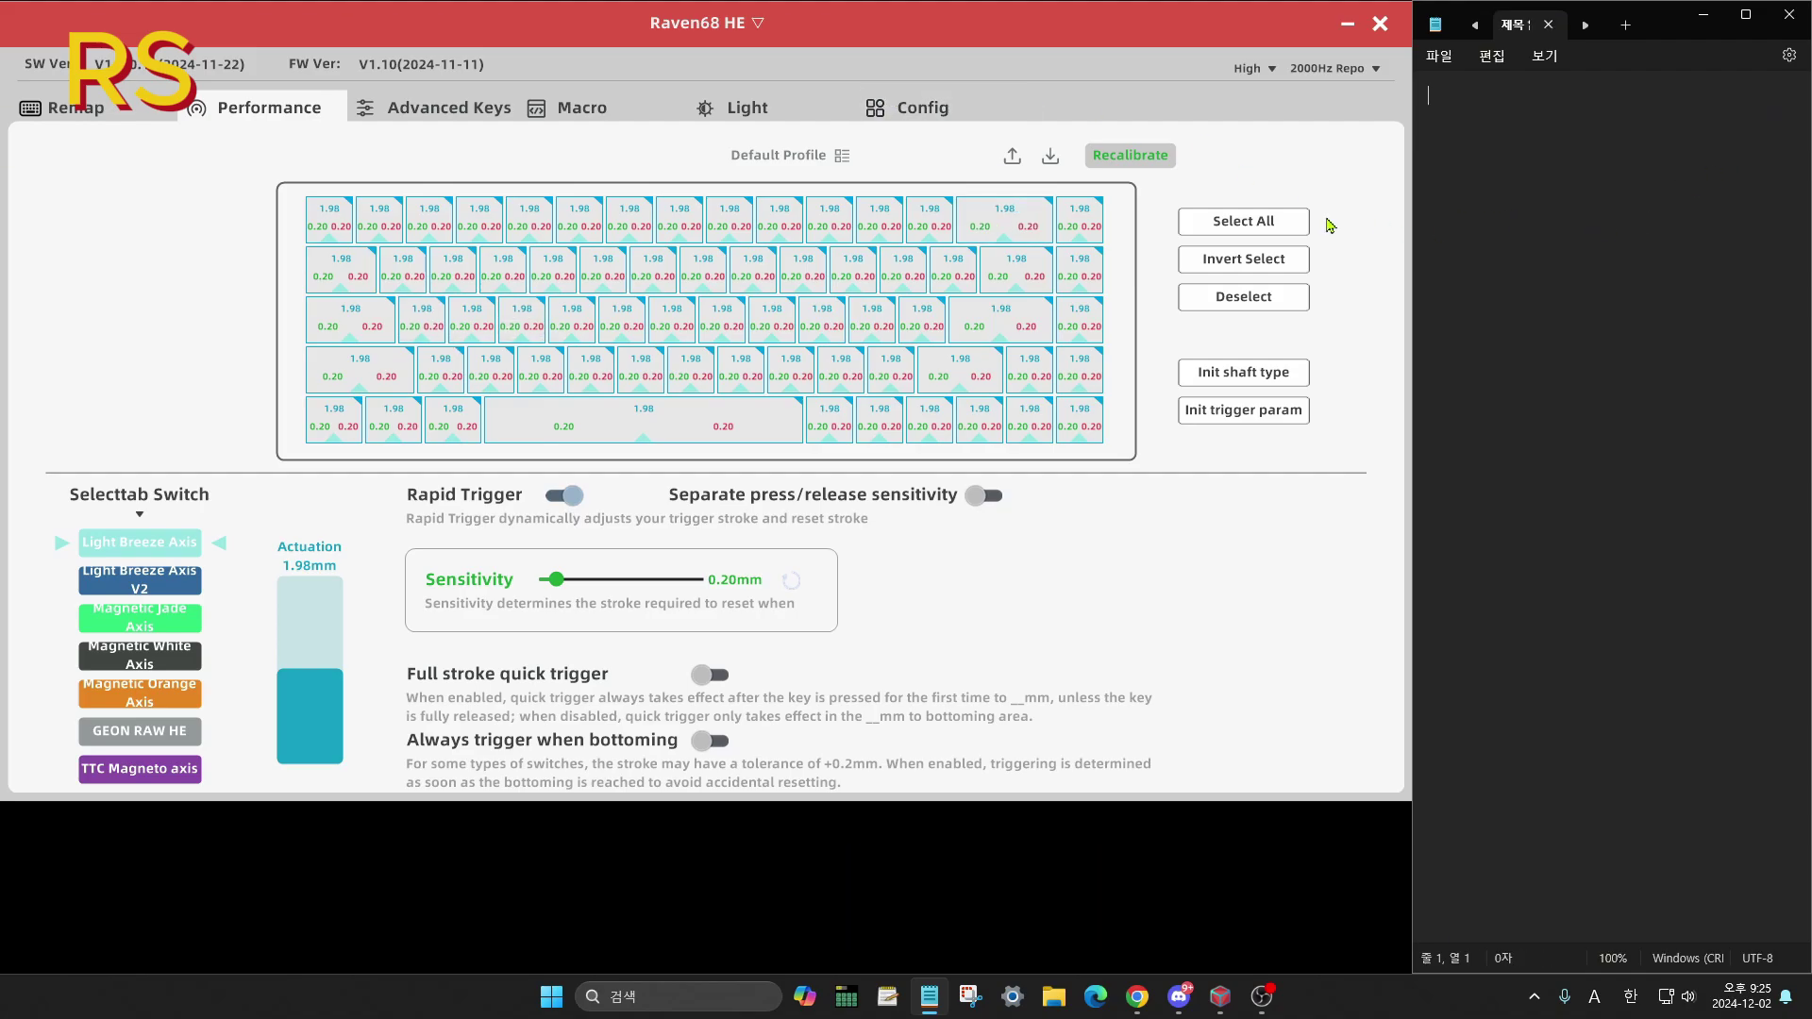
click(434, 107)
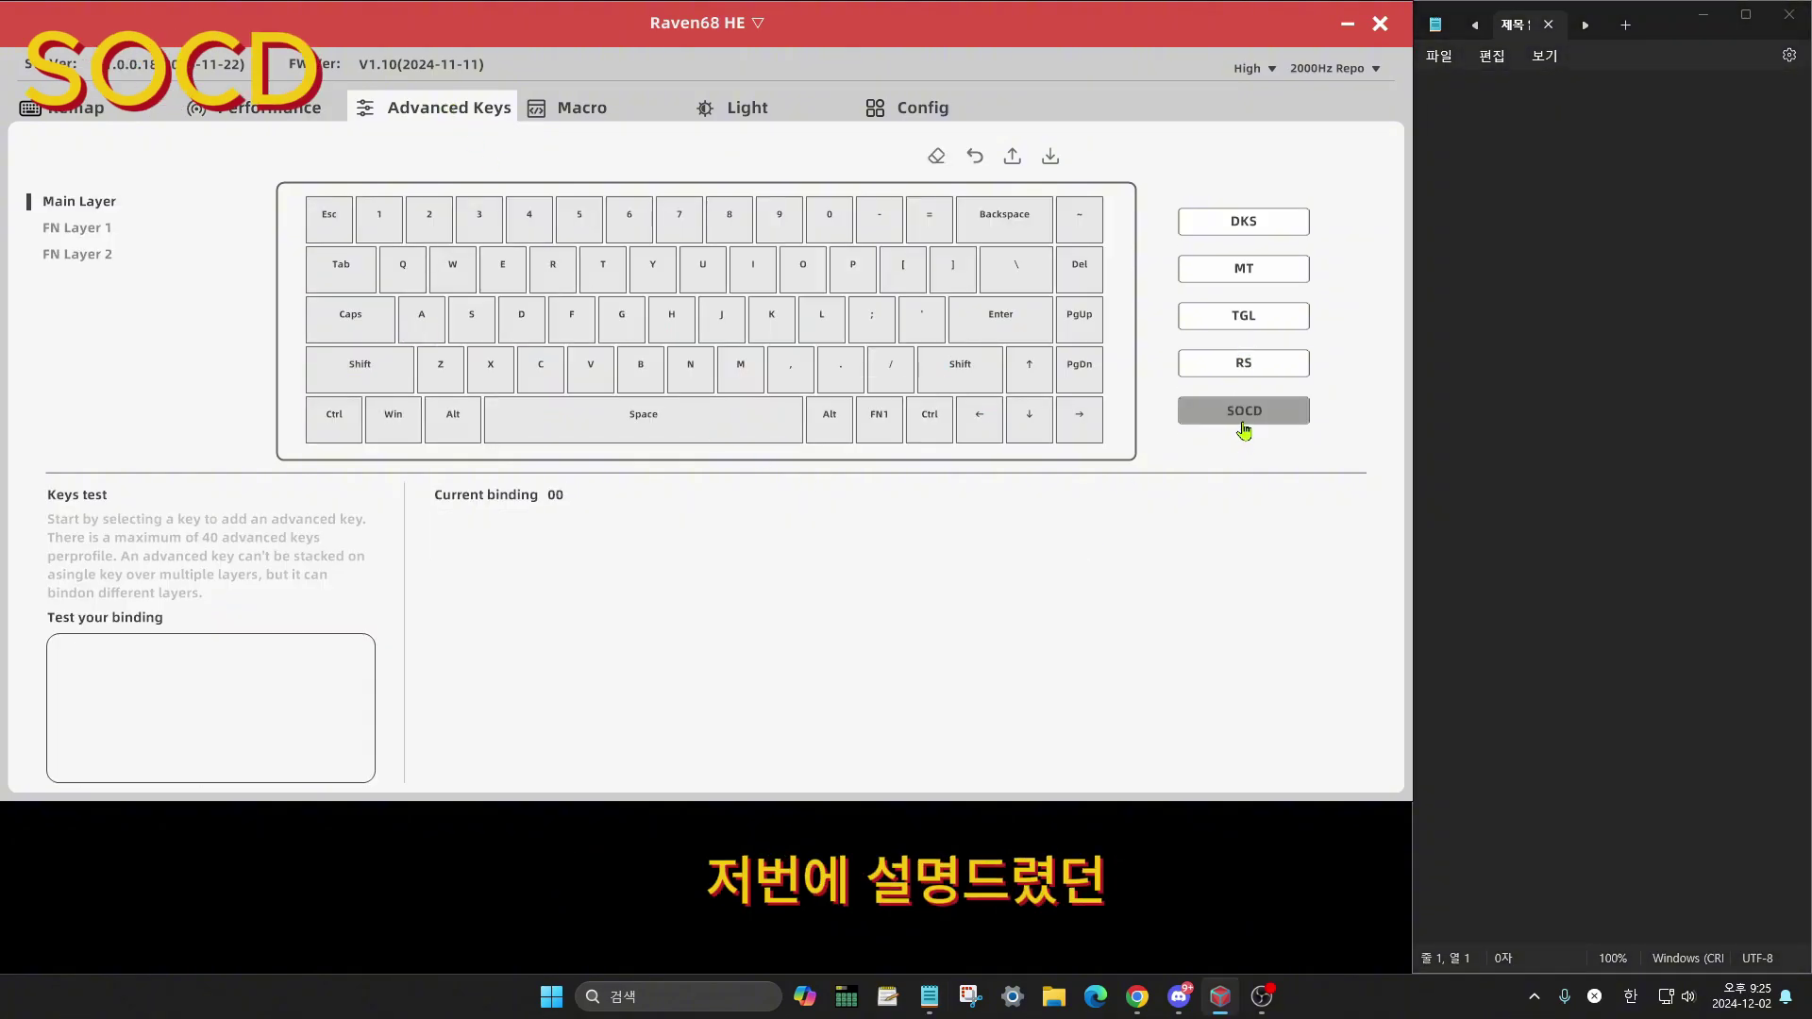
click(1242, 420)
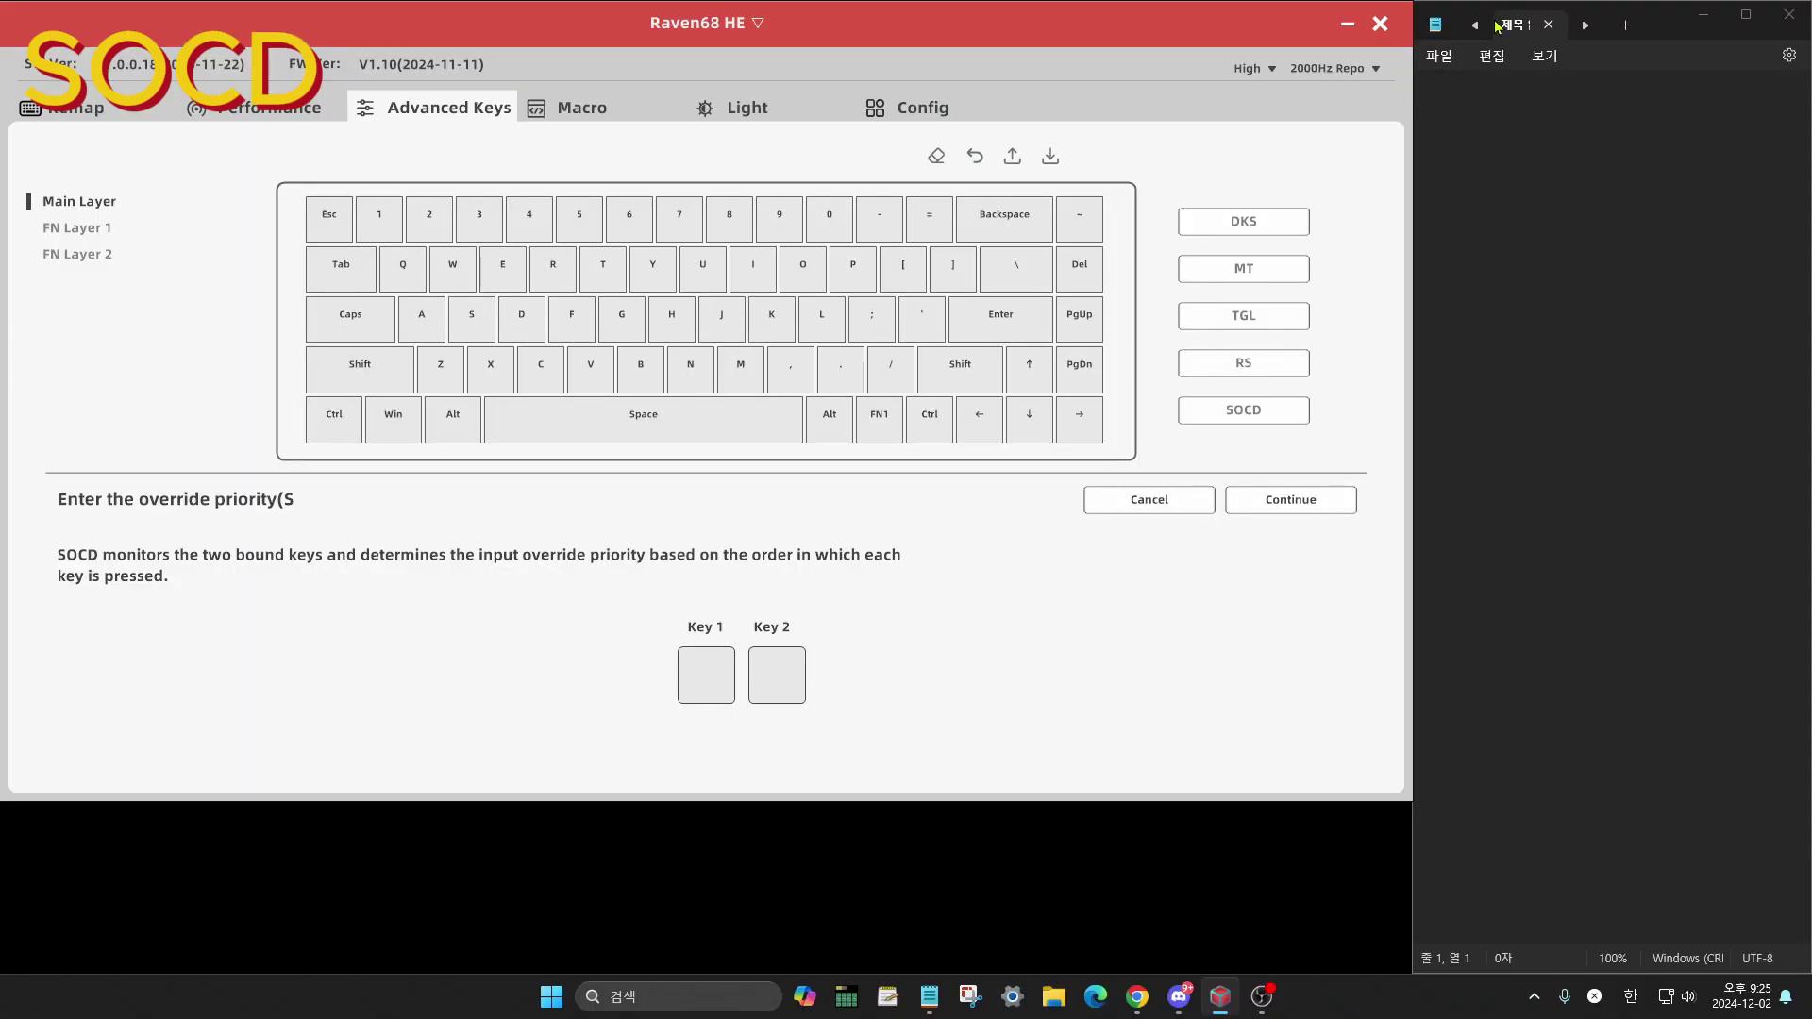
Review the Korean explanation of SOCD input priority in the DKS notes
click(1499, 28)
click(1601, 538)
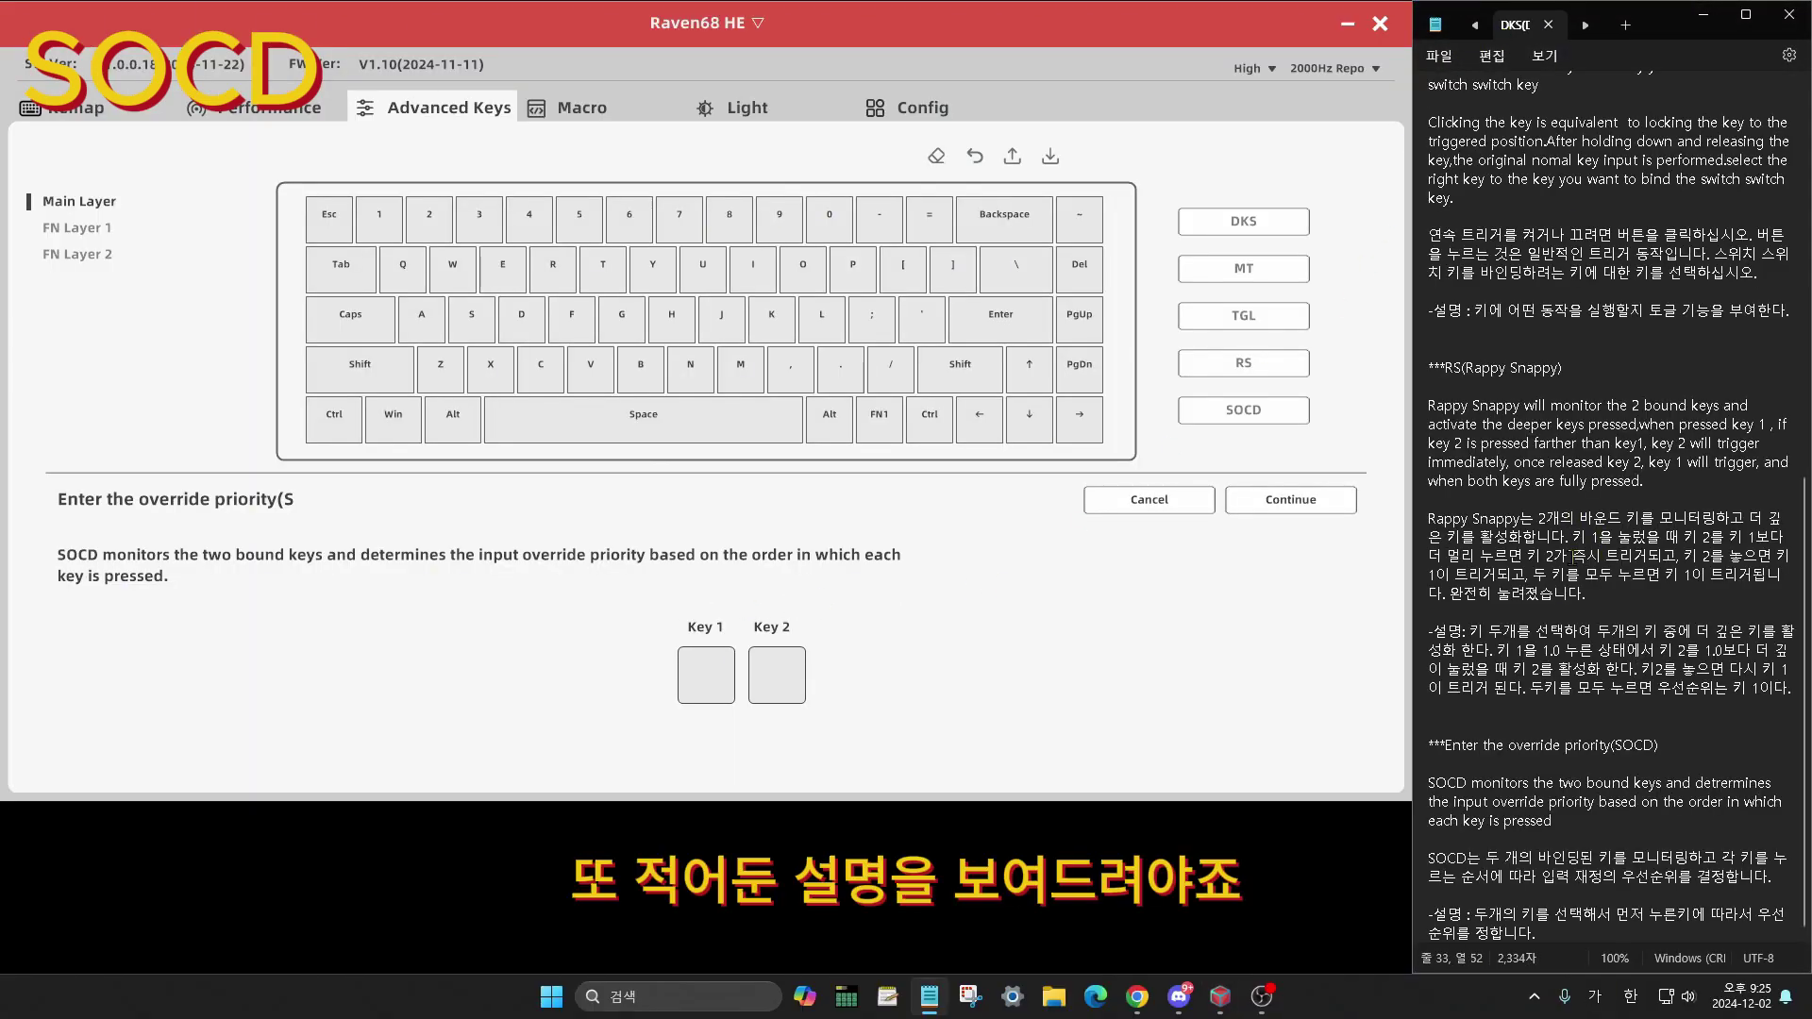
drag(1475, 914, 1535, 935)
Bind A as Key 1 and D as Key 2 in an SOCD pair with the "After the input priority" mode
click(692, 668)
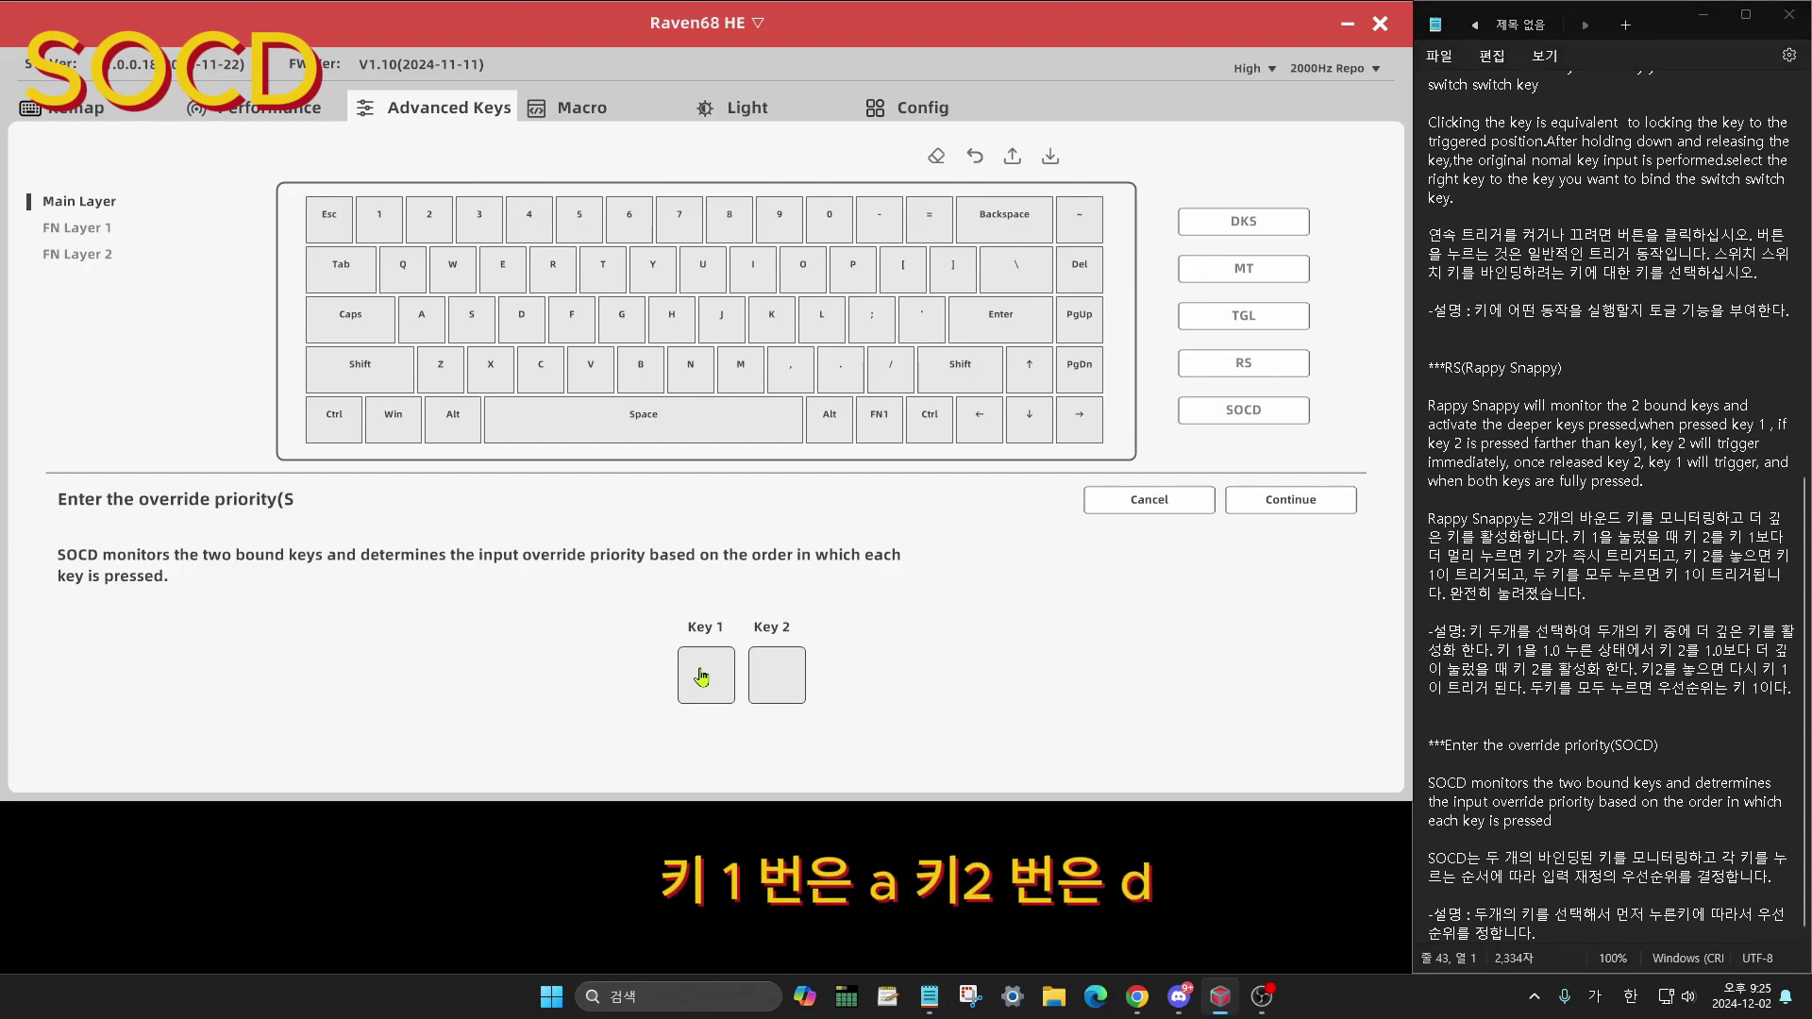
click(415, 317)
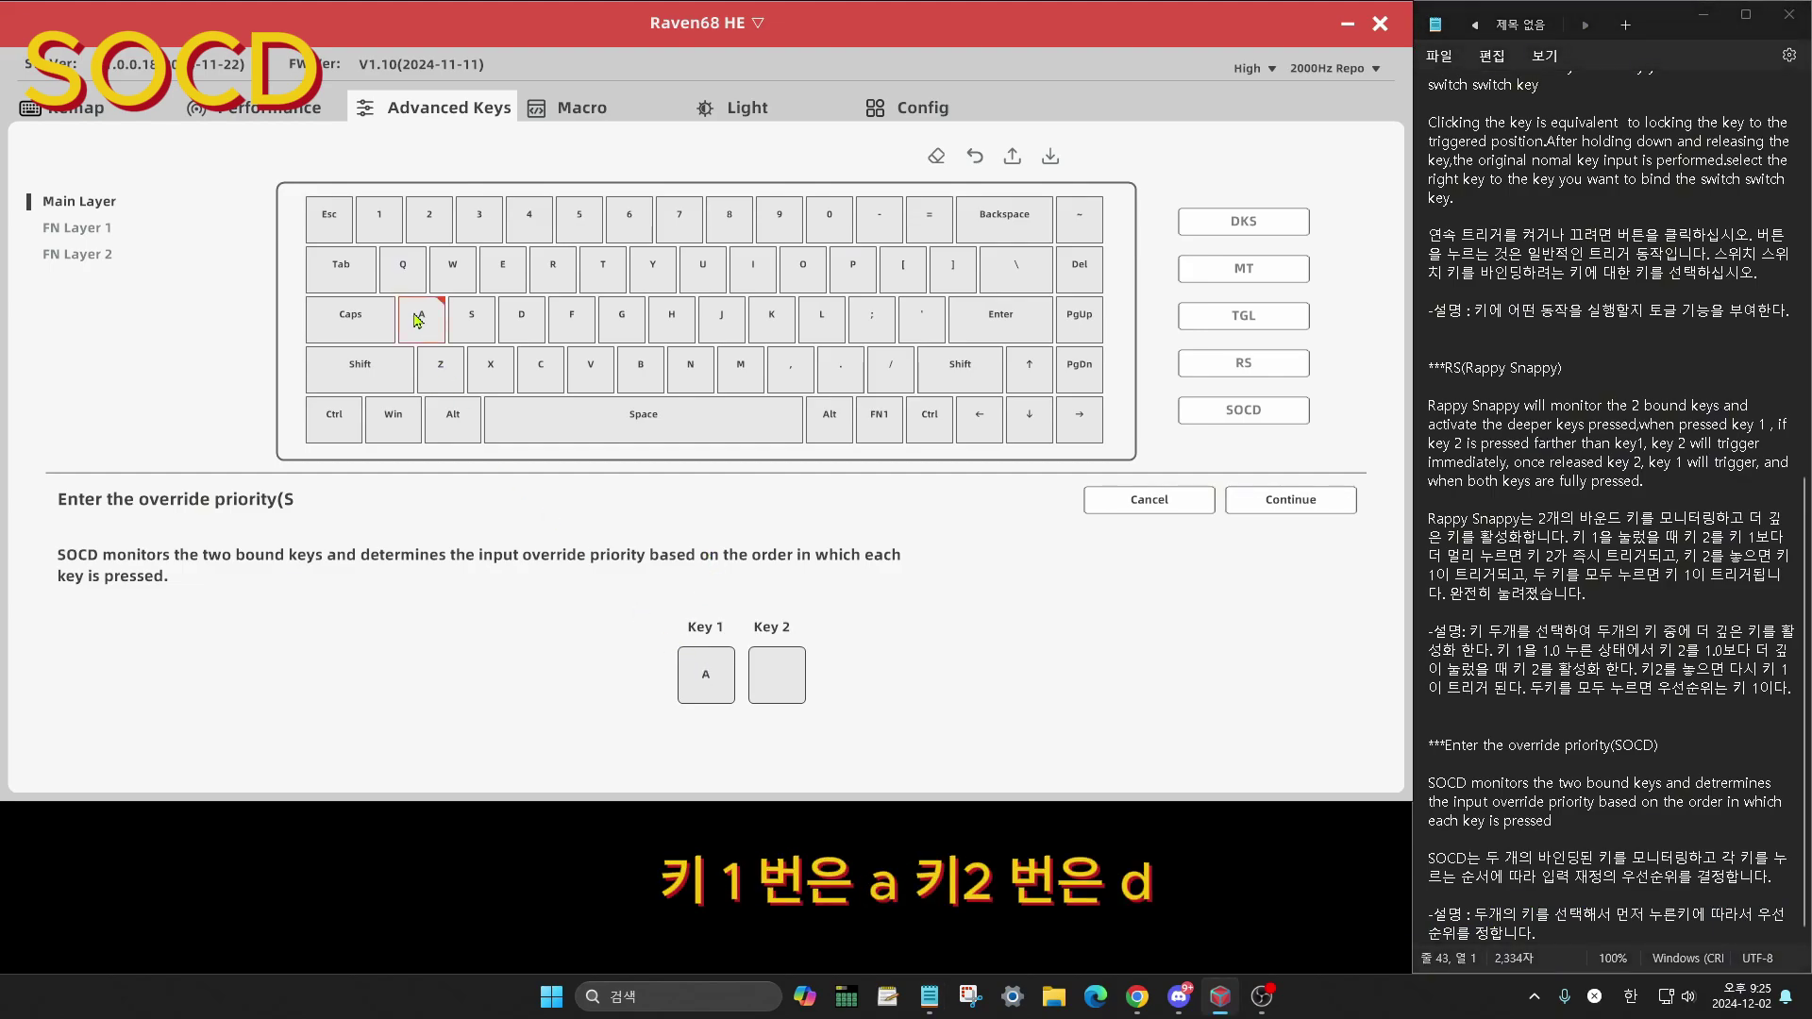
click(1279, 501)
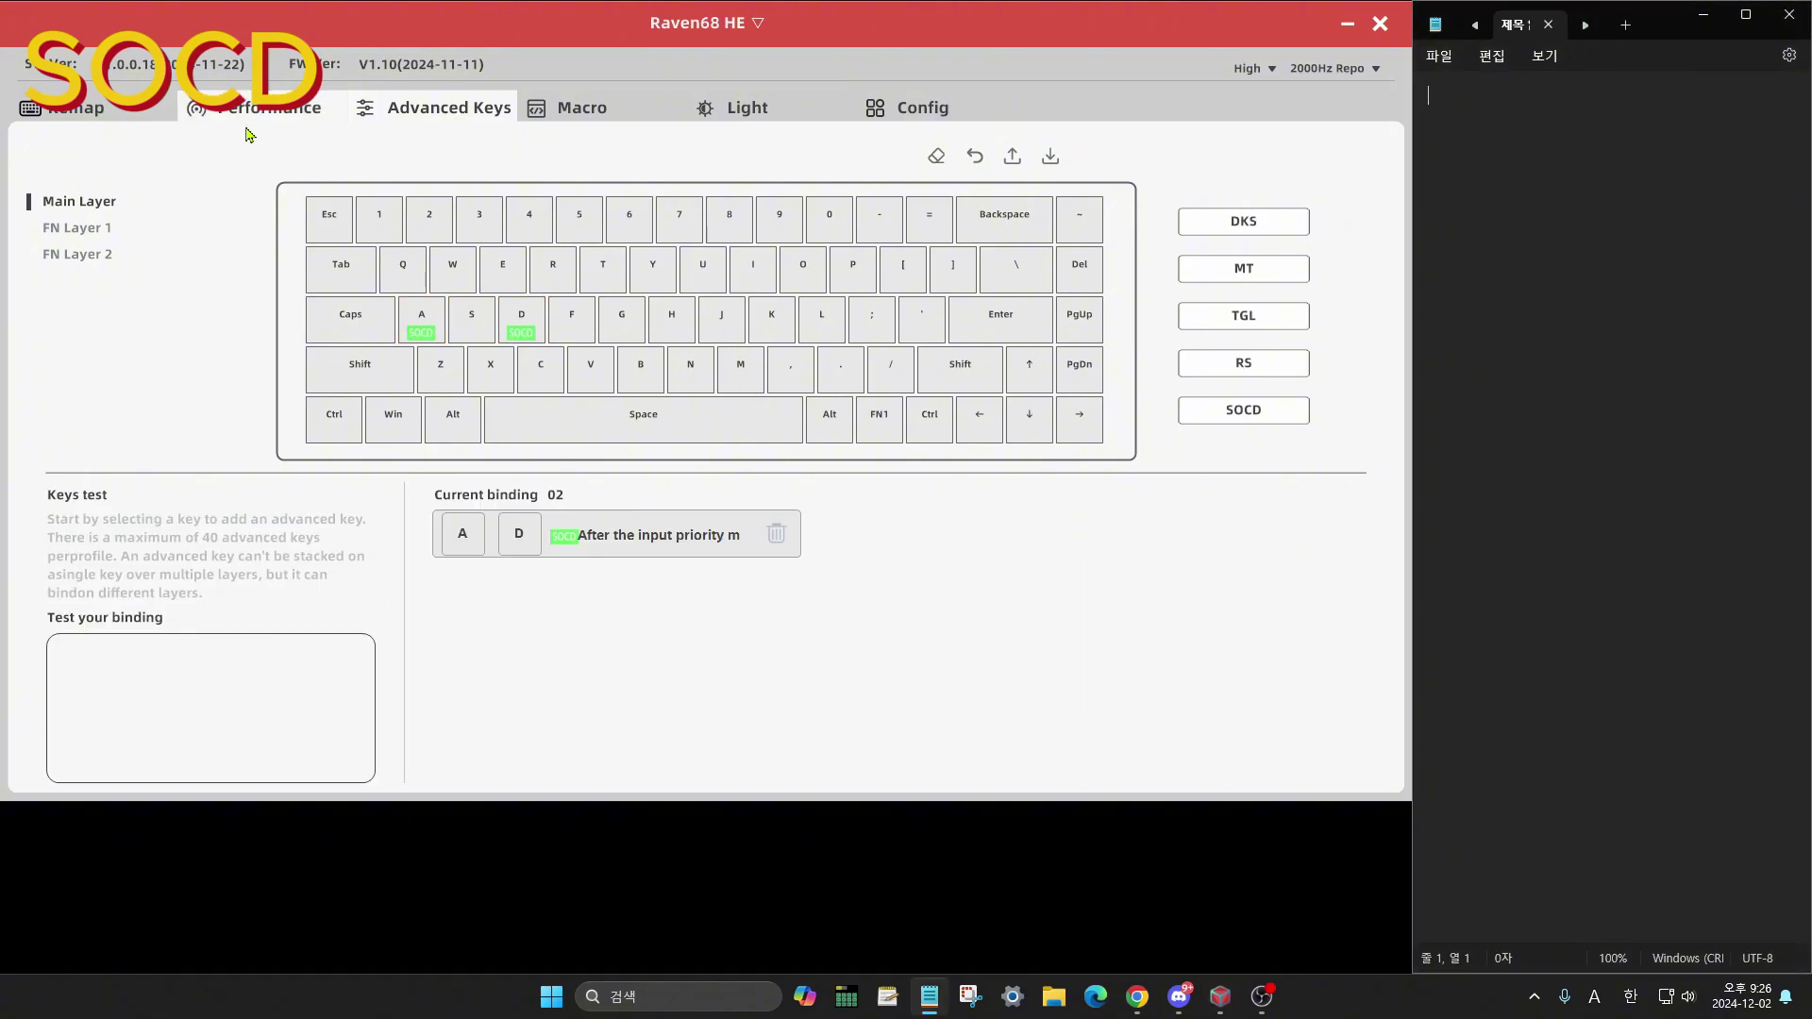
Show the keys' travel in the performance settings and test the SOCD pair in the empty note by holding A while tapping D
text(aaaaaaaaaaaaaaaaaaaaaaaaaaaaaaaaaaaaaaaaaaaaaaaaaaaaaaaaaaaaaaaaaaaaaaaaaaaaaaaaa)
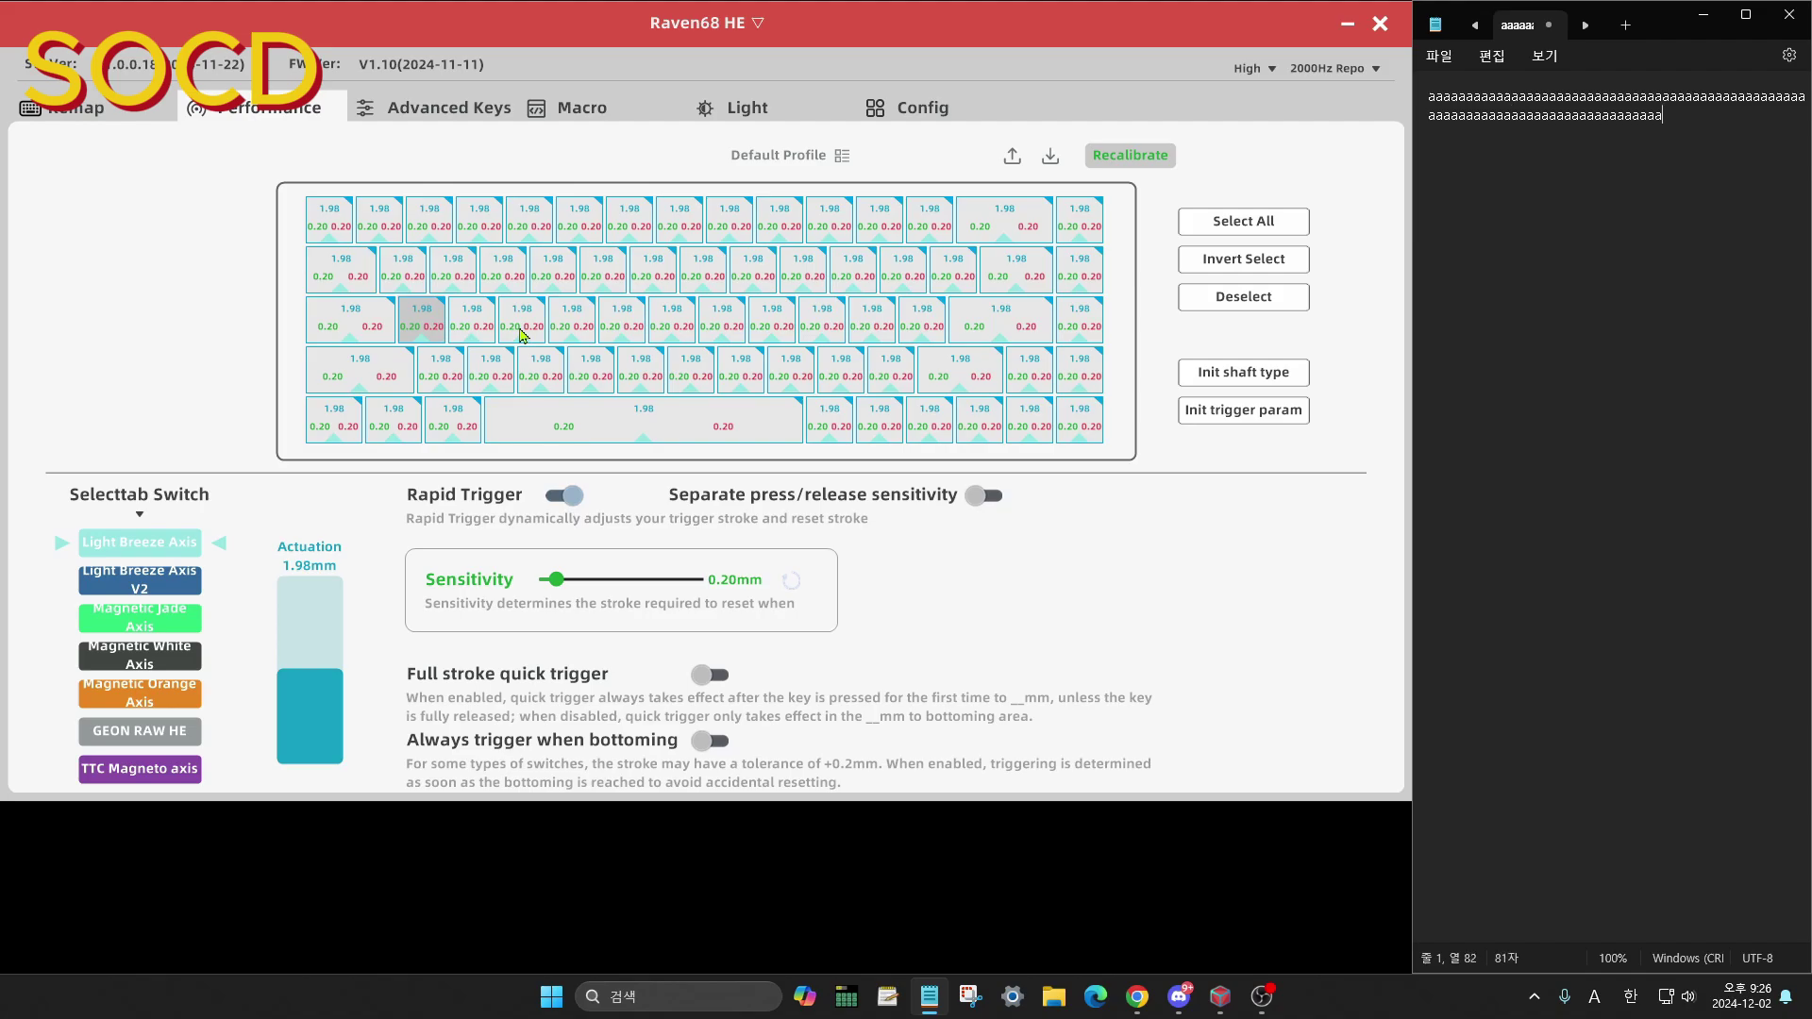
text(aaaadaaaaaaaaadaaaaaaaaaaadaadadadadad)
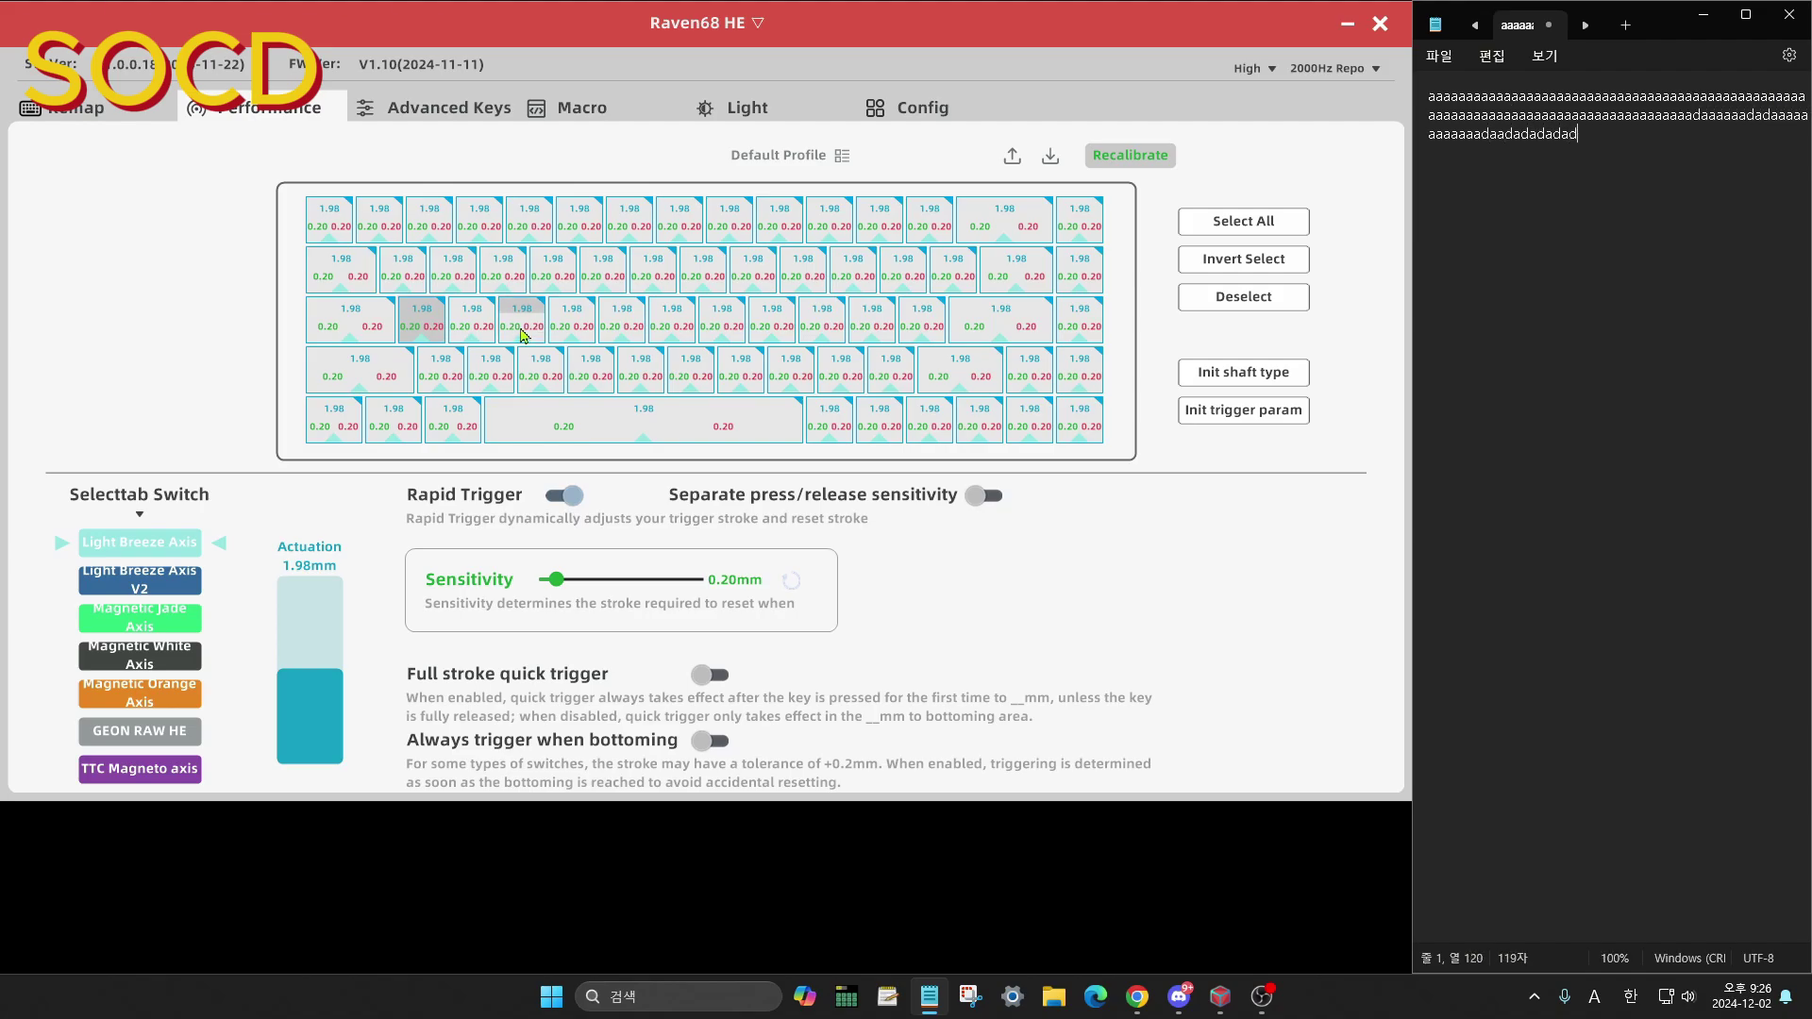
text(adadadadadadadadadadaaaaaaaaa)
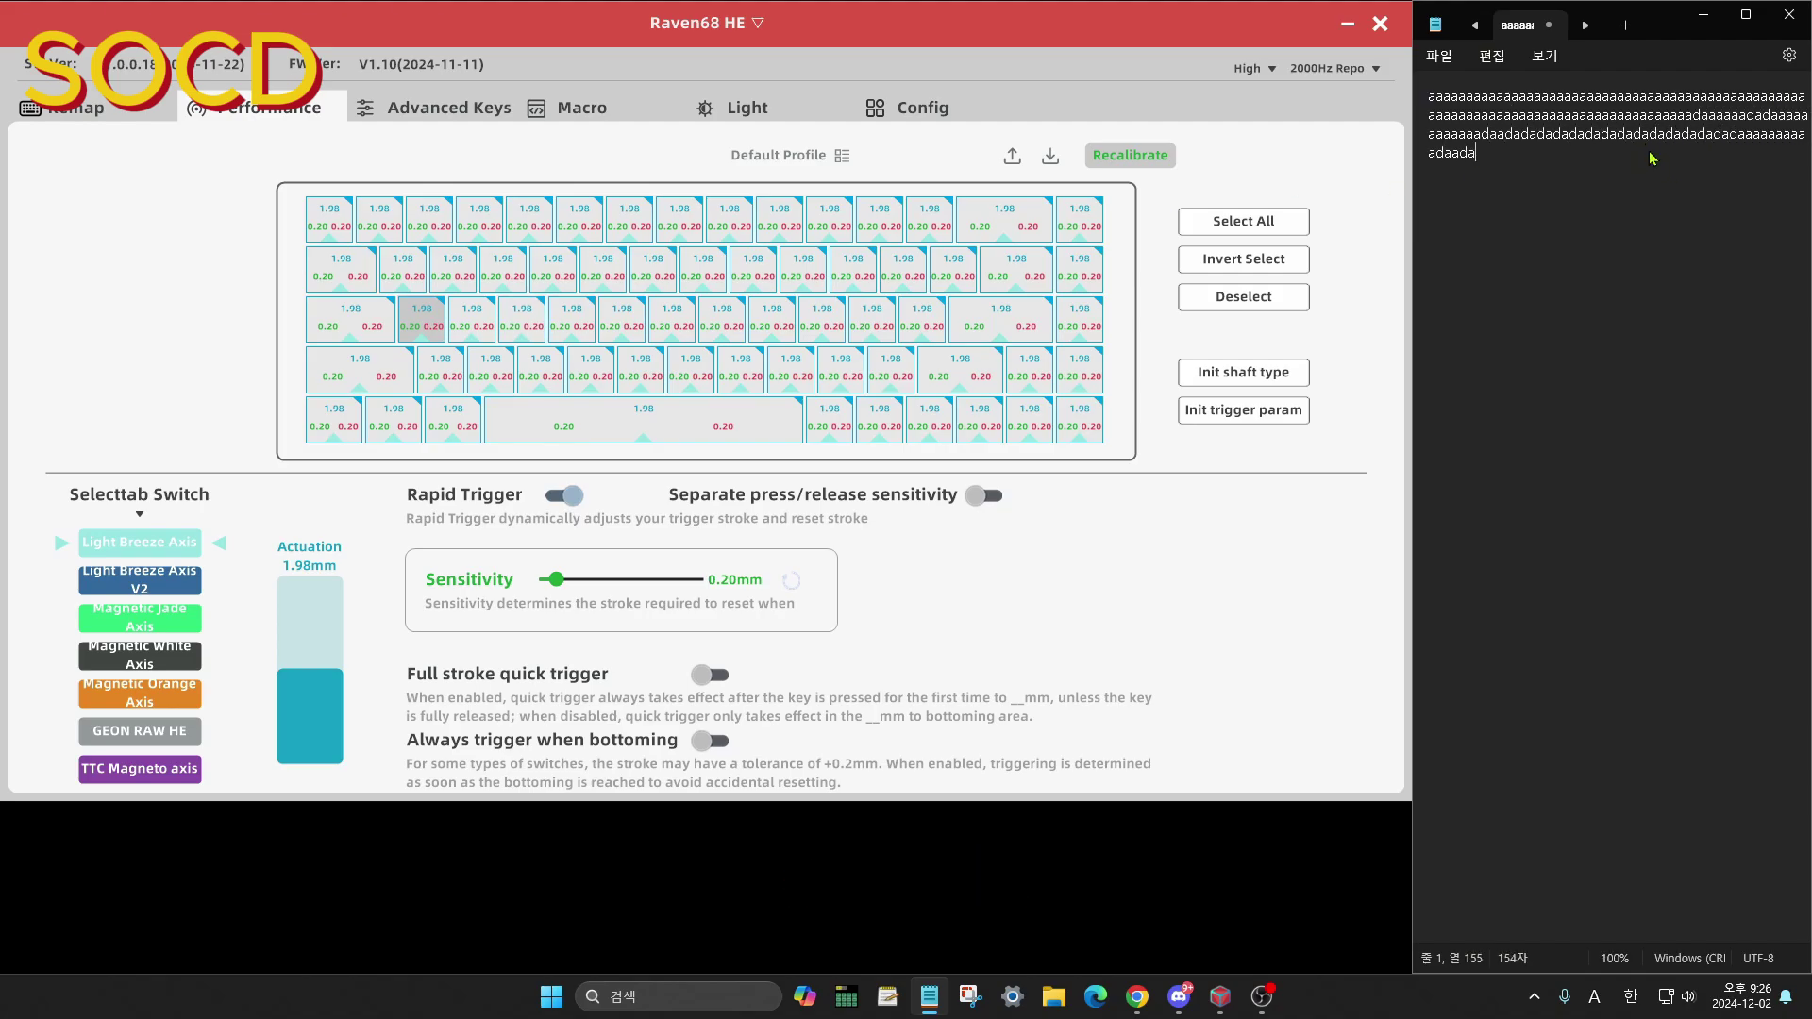
text(adaadadaadadadadadadada)
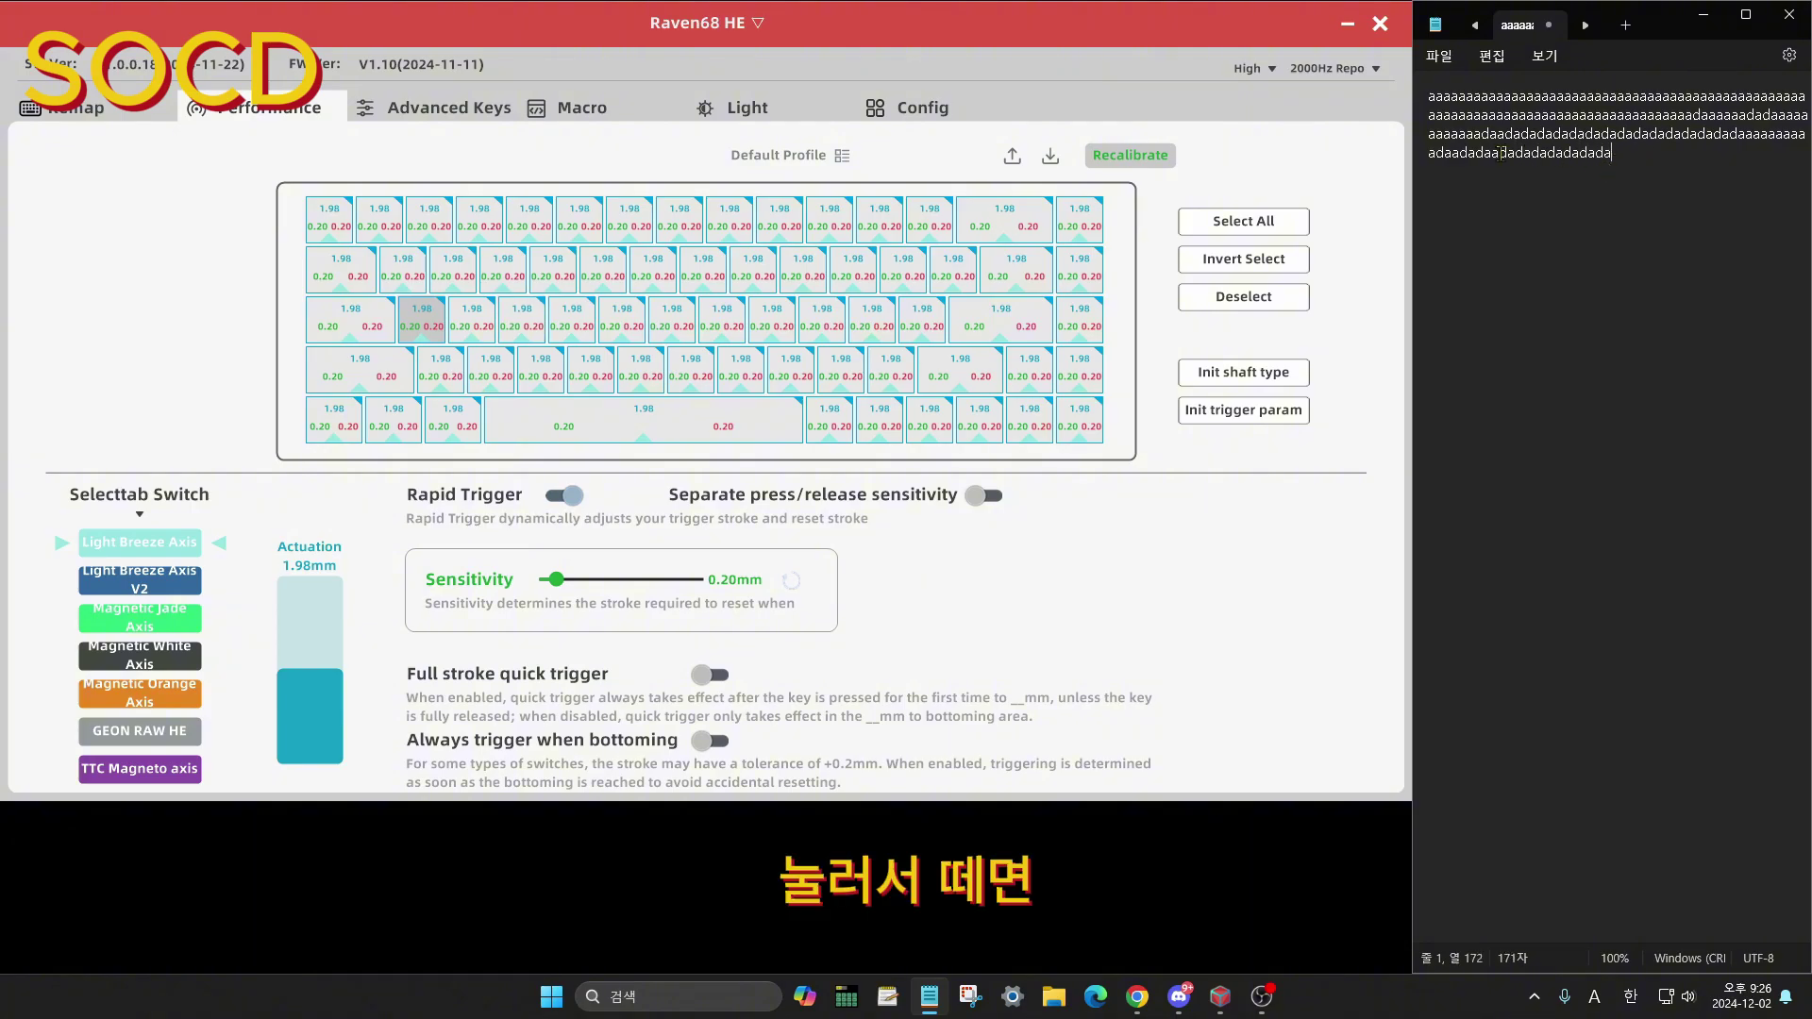
Test long A holds interrupted by single D taps and by rapid D tapping in the same note
text(aaaaaaaaaaaaaaaaaaaaaaaaaaaaaaaaaaaaaaaaaaaaaaaaaadaaaadaaaa)
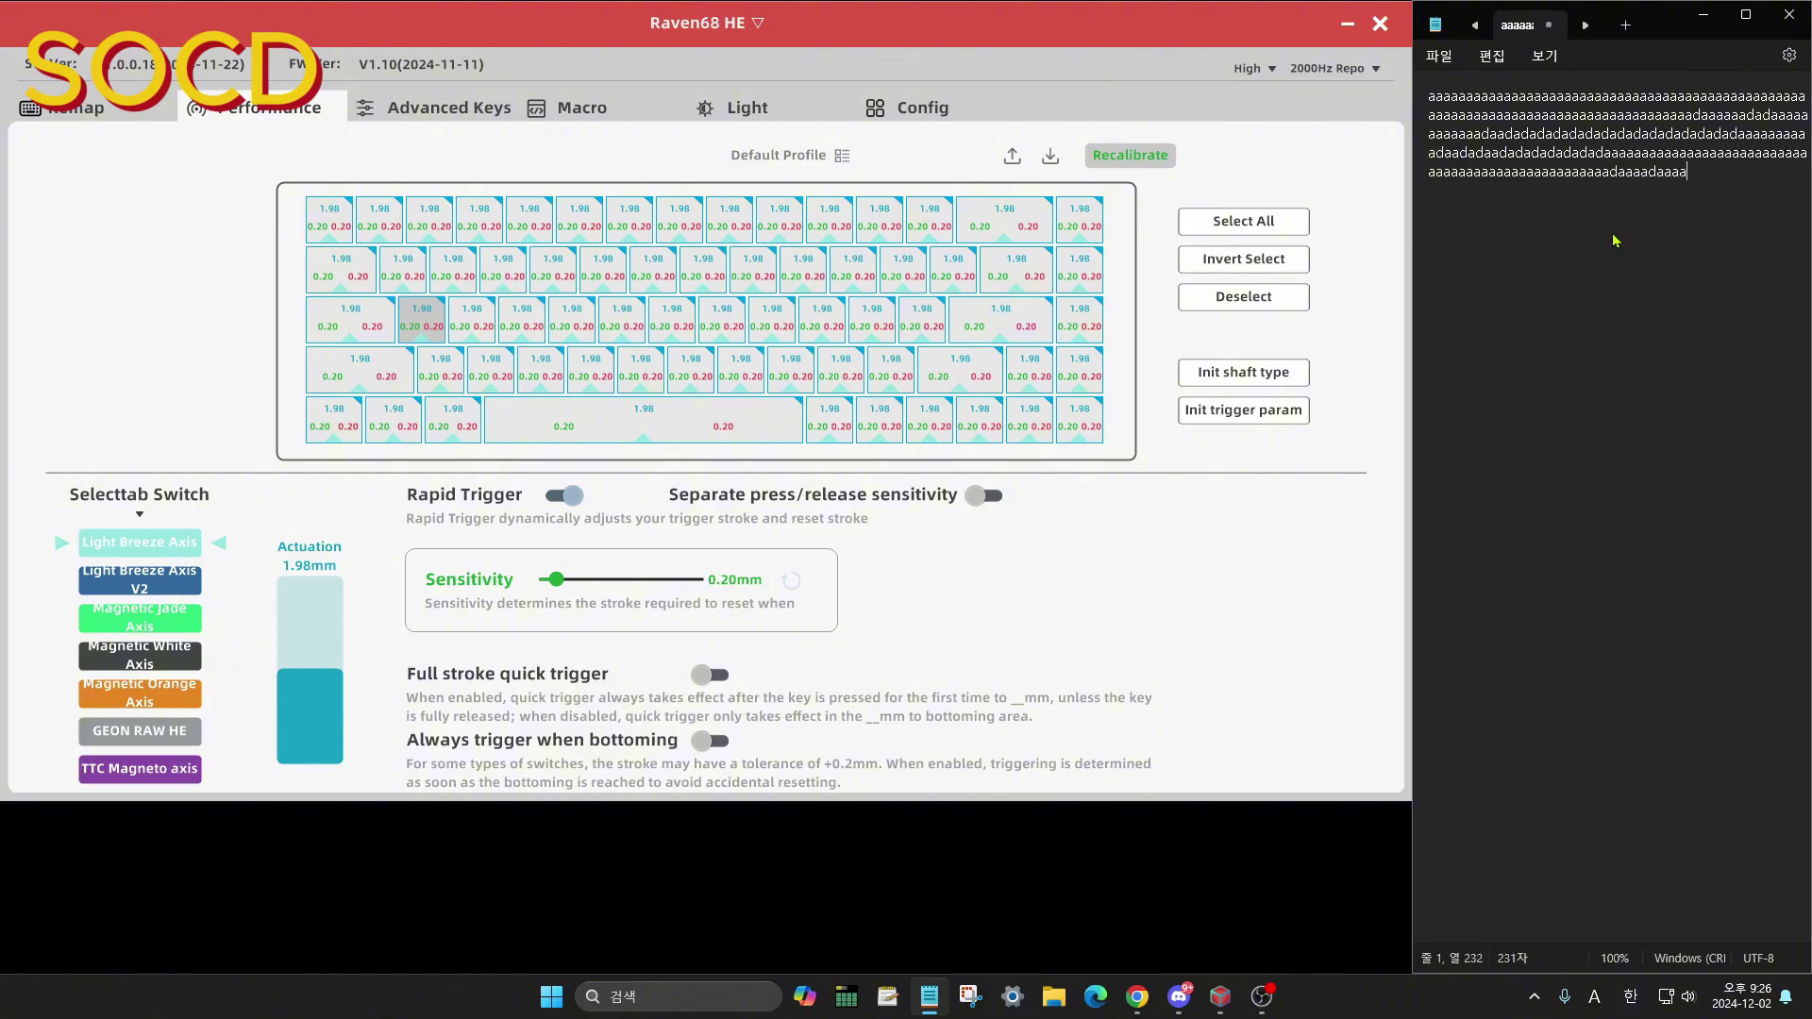
text(aaadaaaaaadaaaaaaadaaaaaaaaaaaaaa)
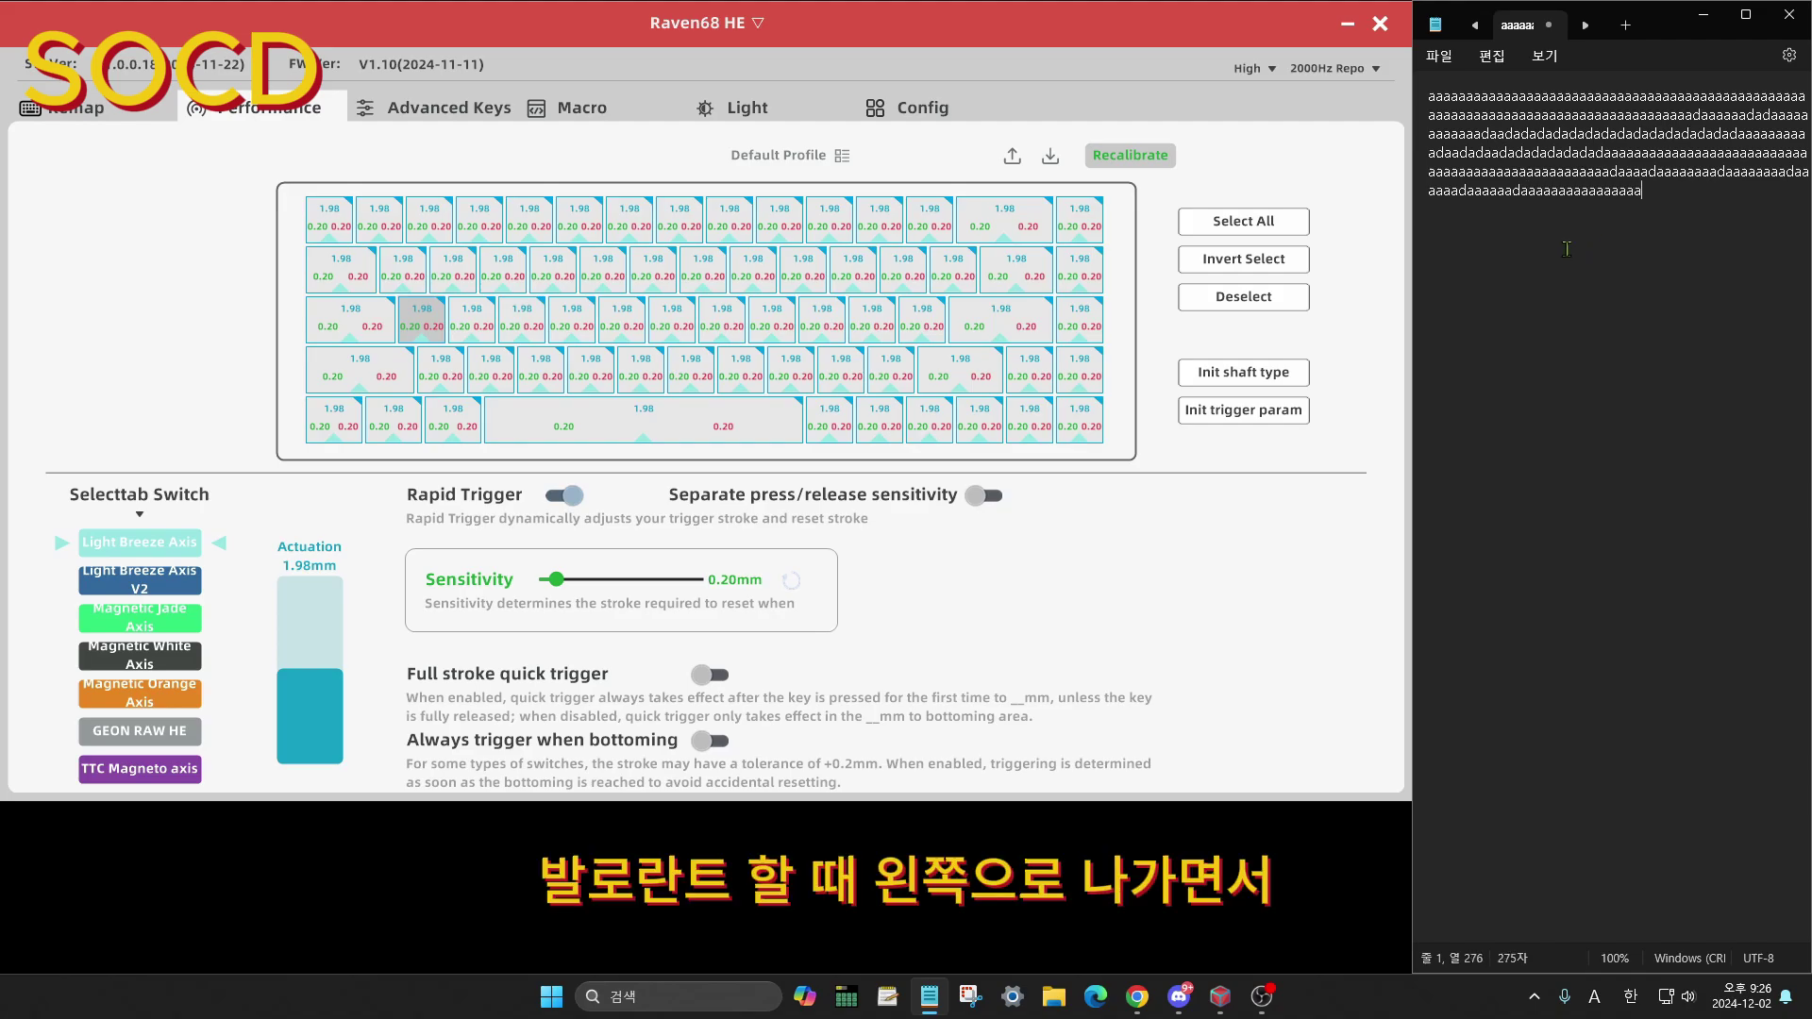
text(aaaaaaaaaaaaaaaaaaaaaaaaaaaaaaadadadadadadadadadadada)
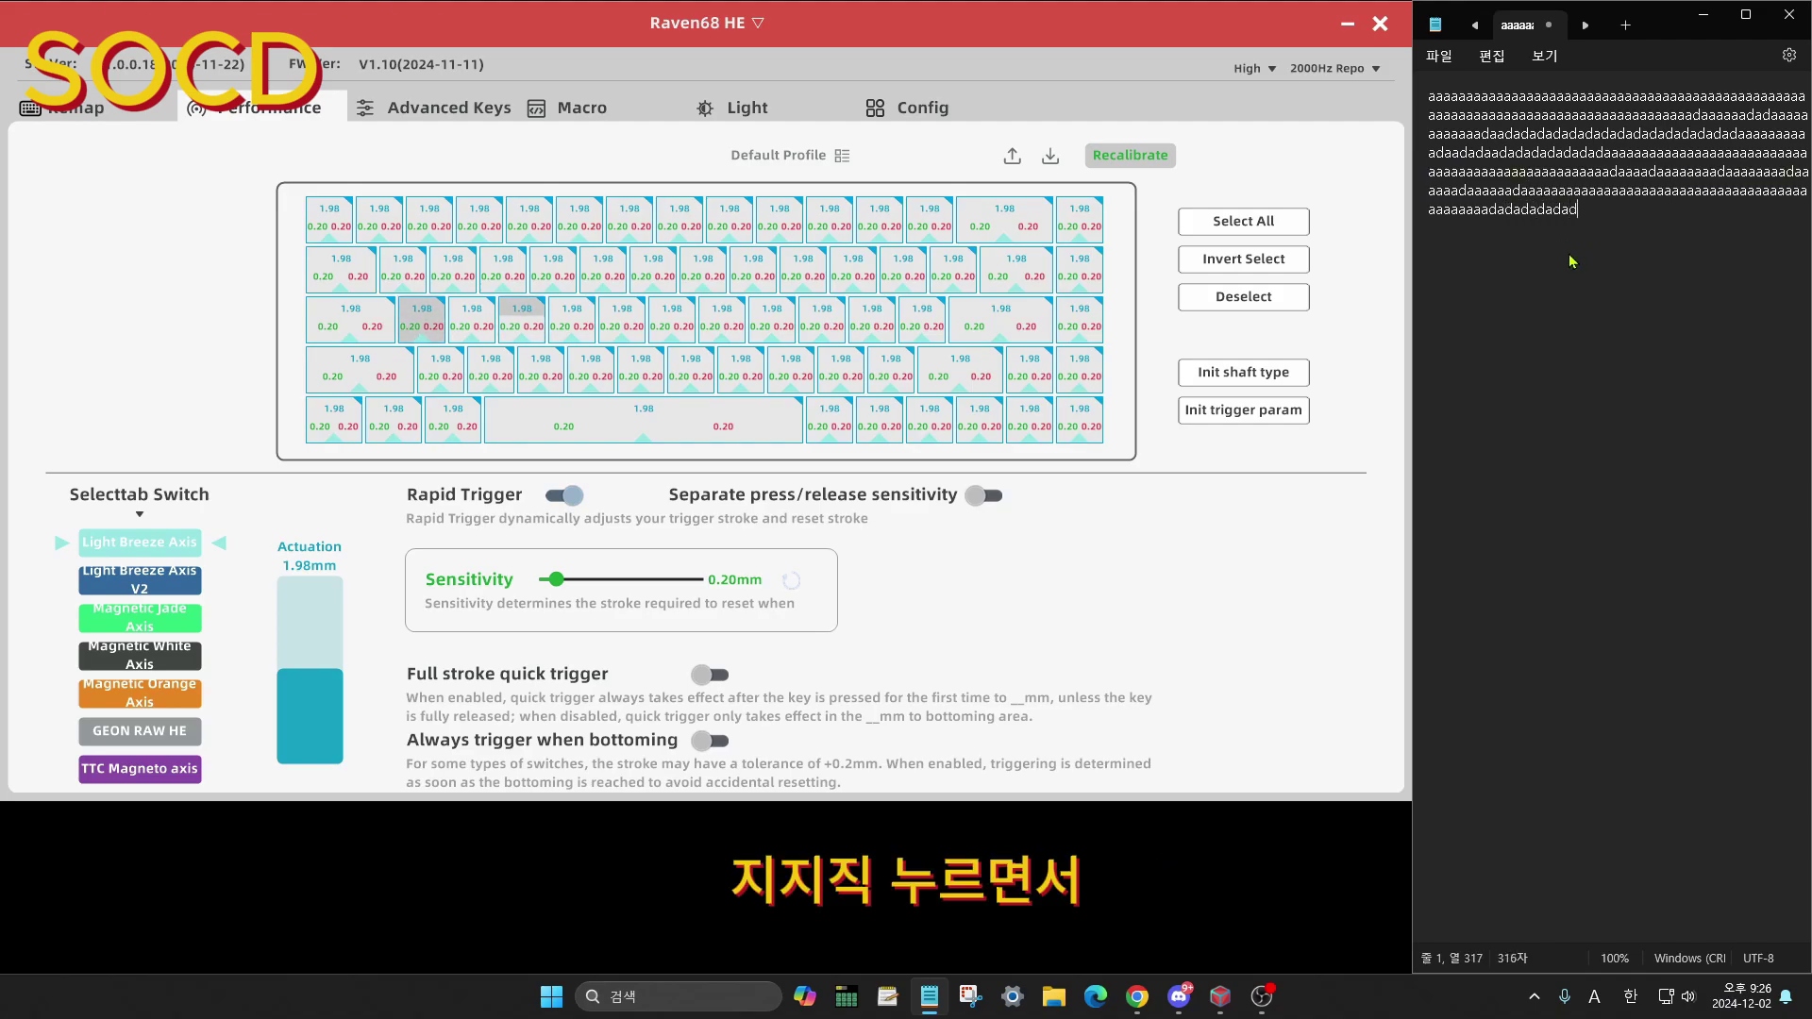
text(dadadadadaaaaaaaaaaaaaaaaaaaaaaaaa)
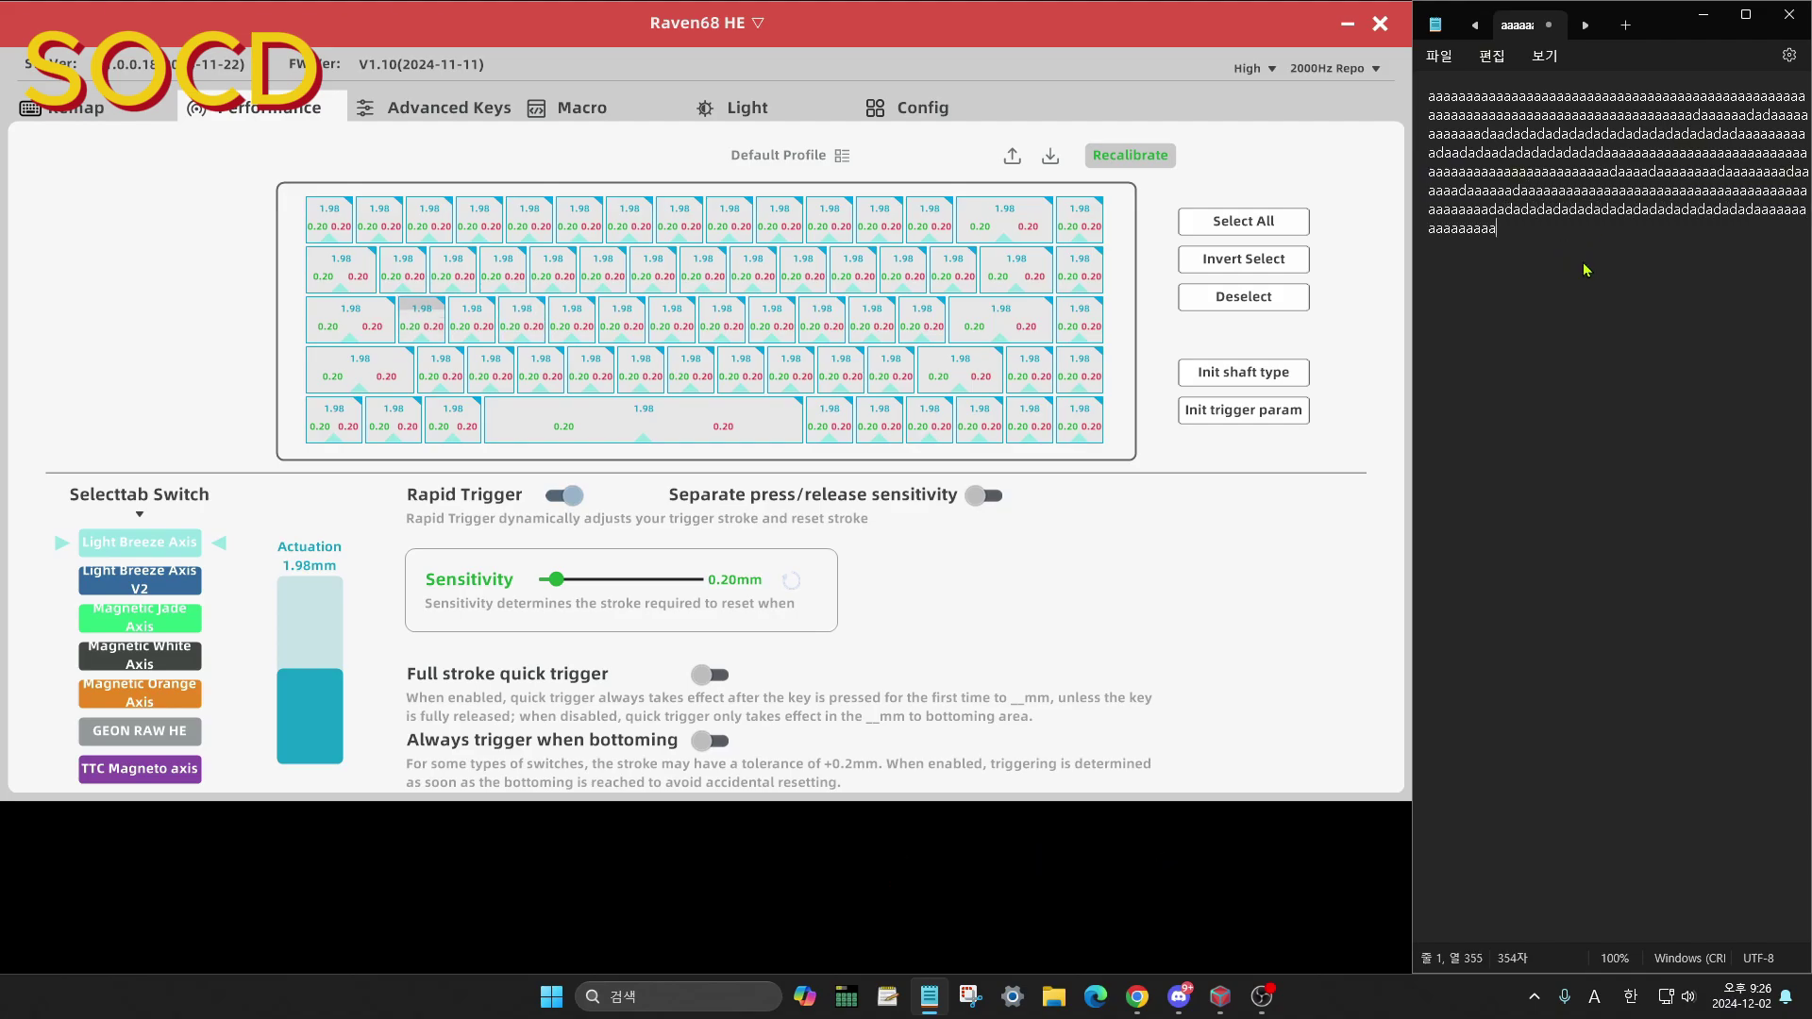
text(aaaaaaaaaaaaaaaaaaaaaaaaaaaaaaaaaaaaaaaaaaaadadadadadadada)
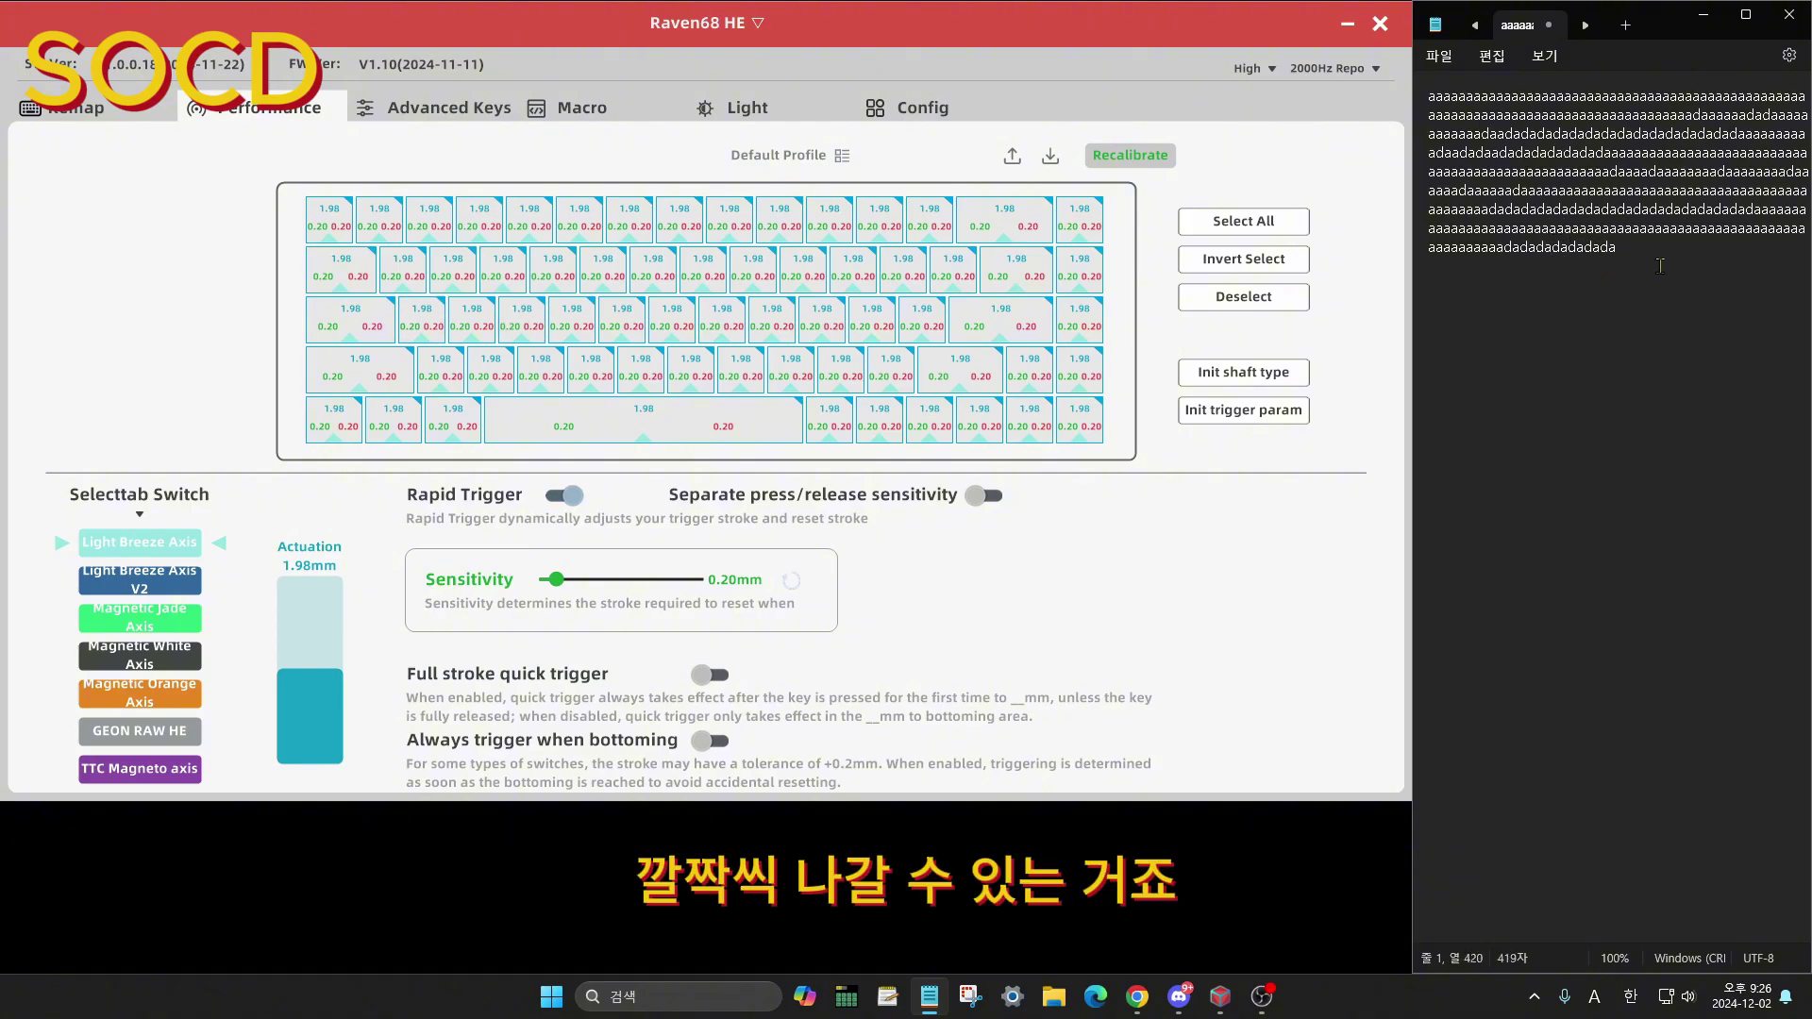
Empty the note and test the reverse case by holding D while tapping A
key(ctrl+a)
key(BackSpace)
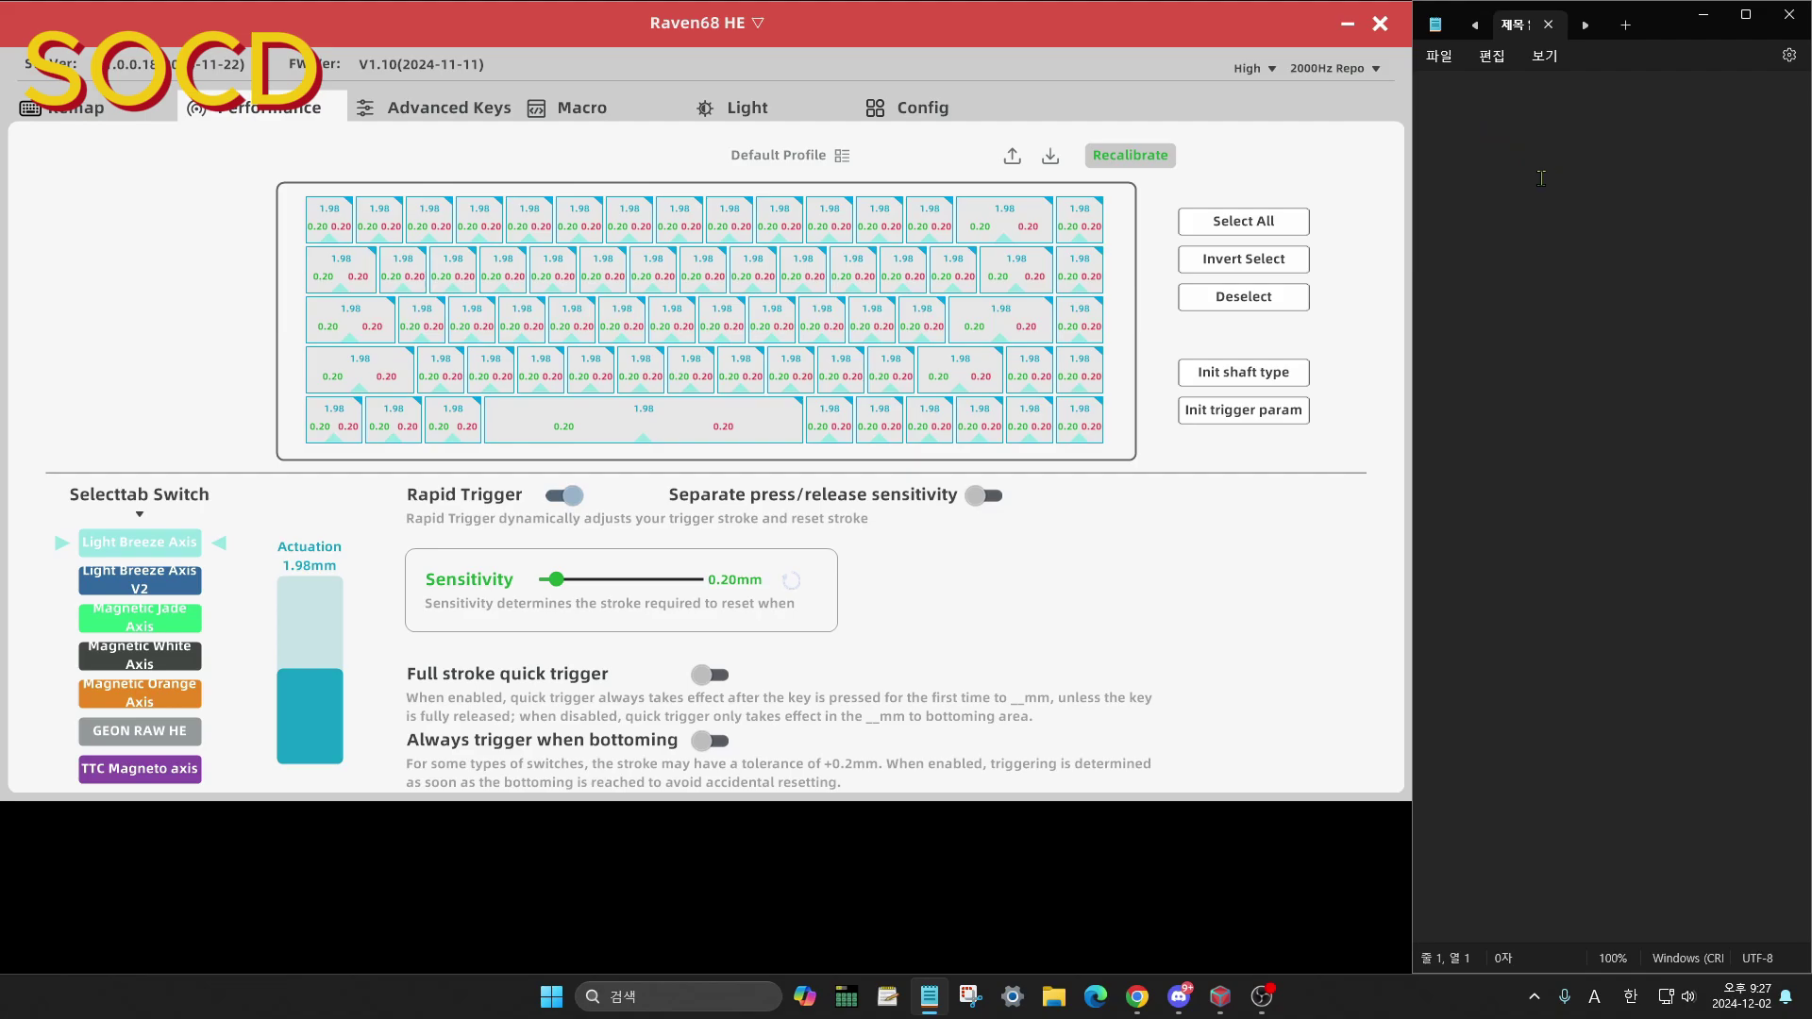
text(dddddddddddddddddddddddddddddddddddddd)
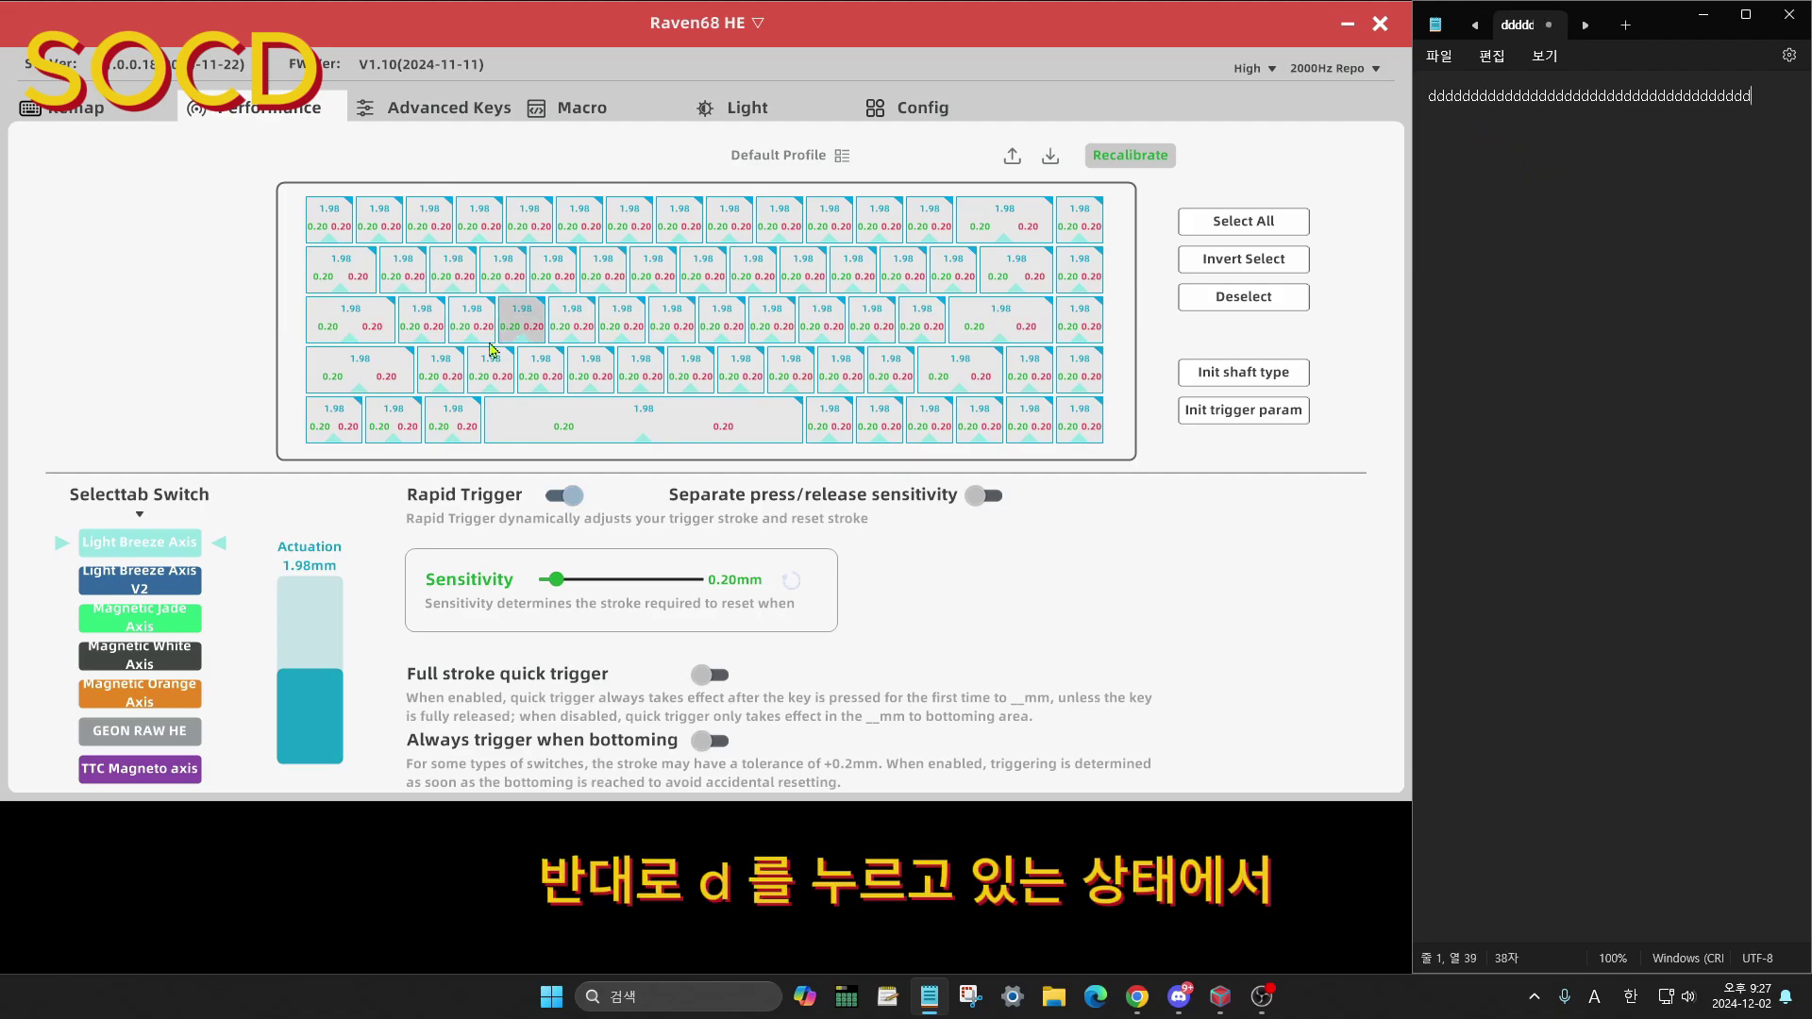
text(ddddddddddddddddddddddddddddddddddddddddddddadddadaddda)
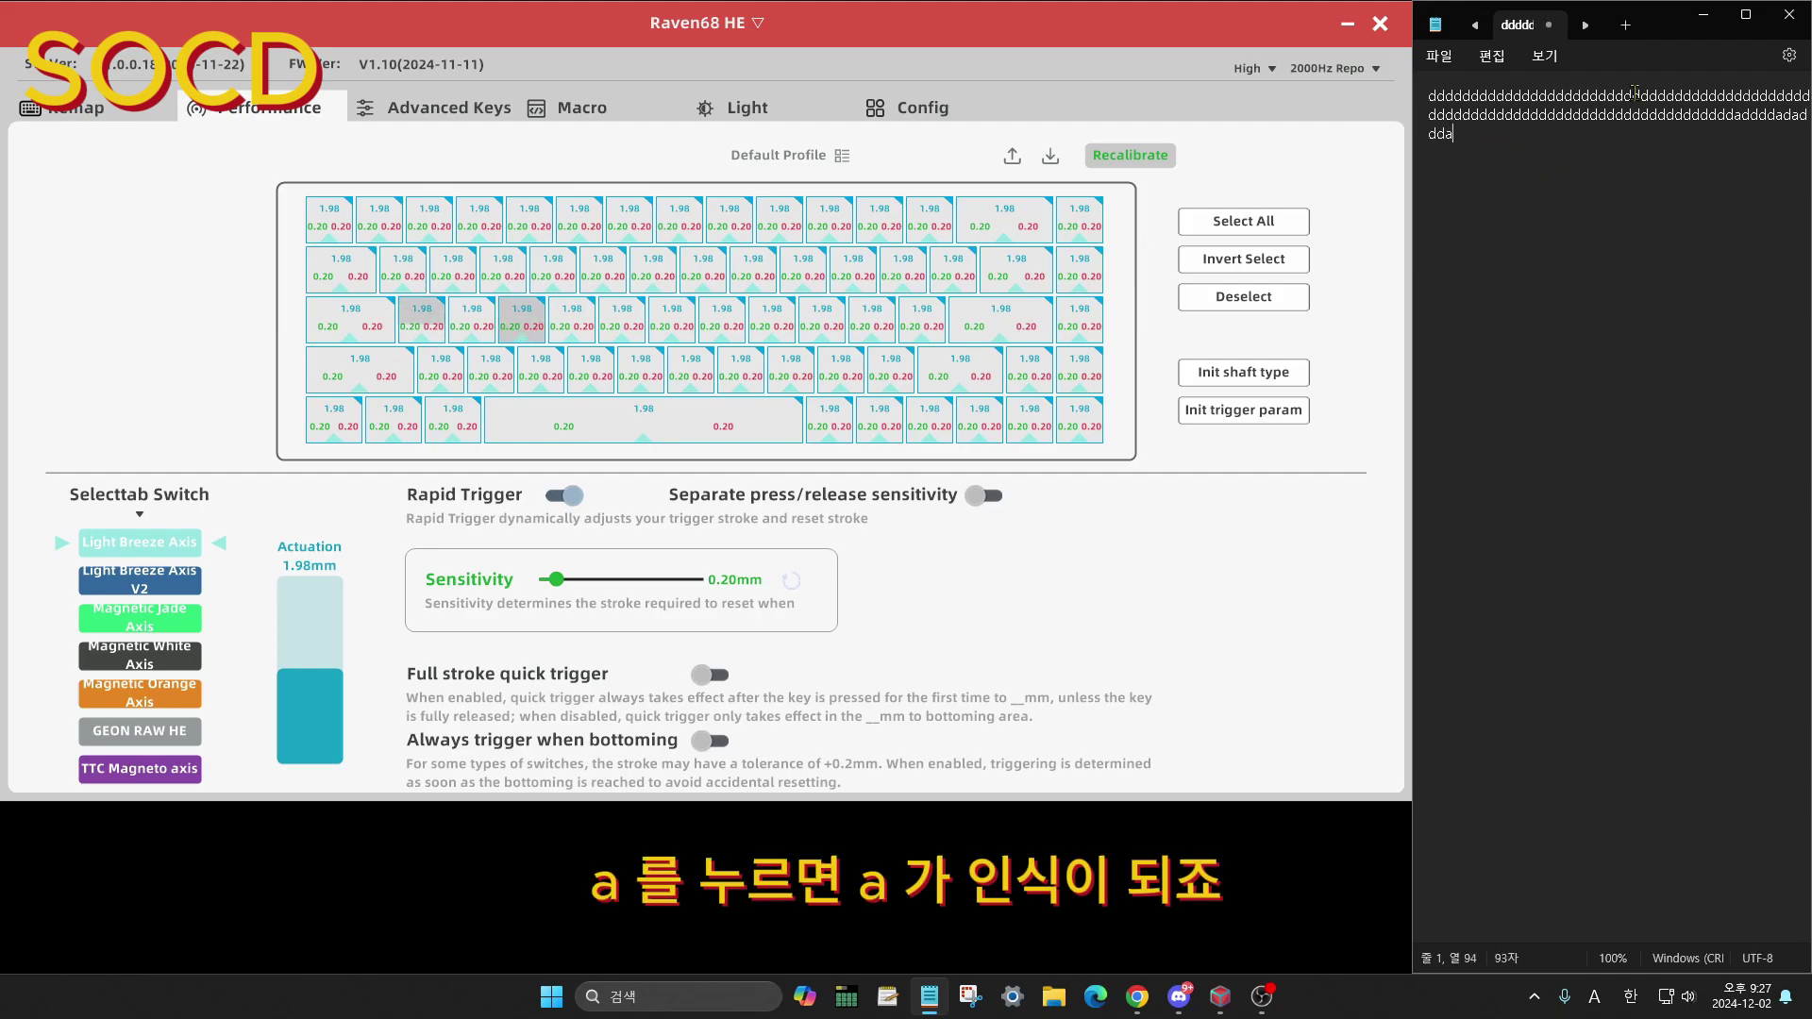
text(dadadadadadadadadadadadadadadadada)
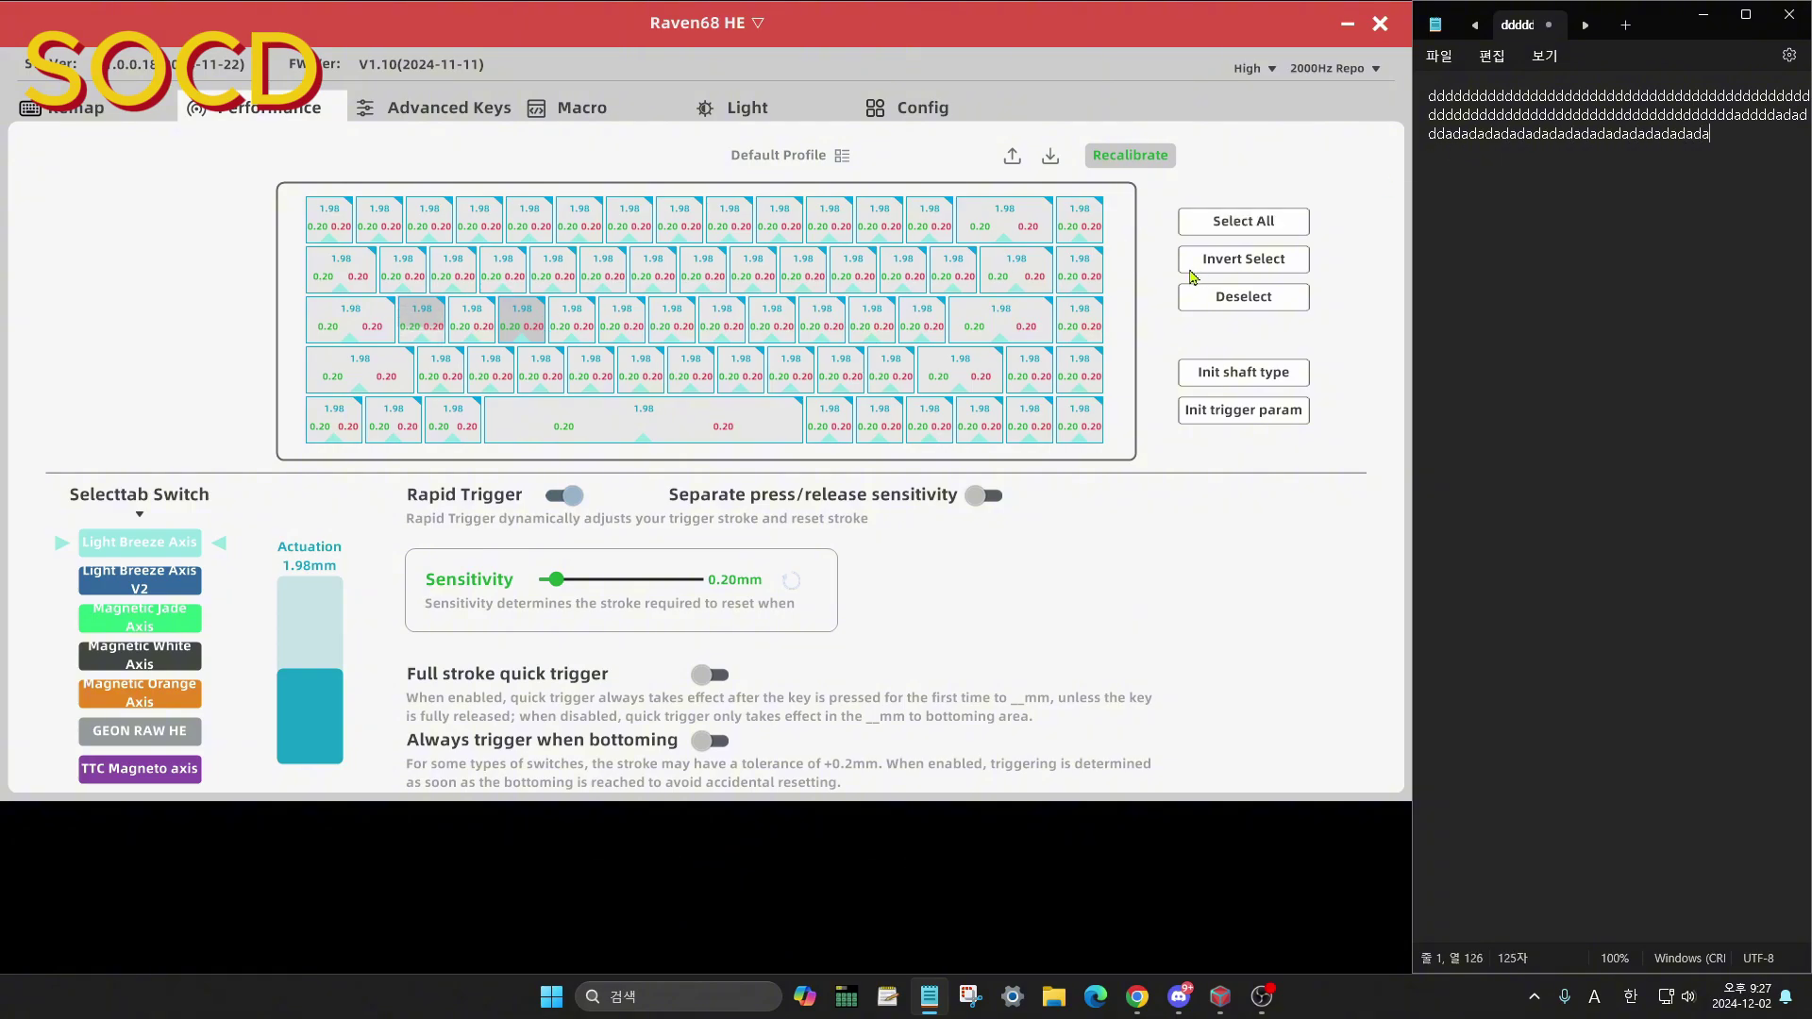
text(aaaa)
Return to the note and repeat the D-hold test with slow and then rapid A taps
click(1191, 274)
key(alt+Tab)
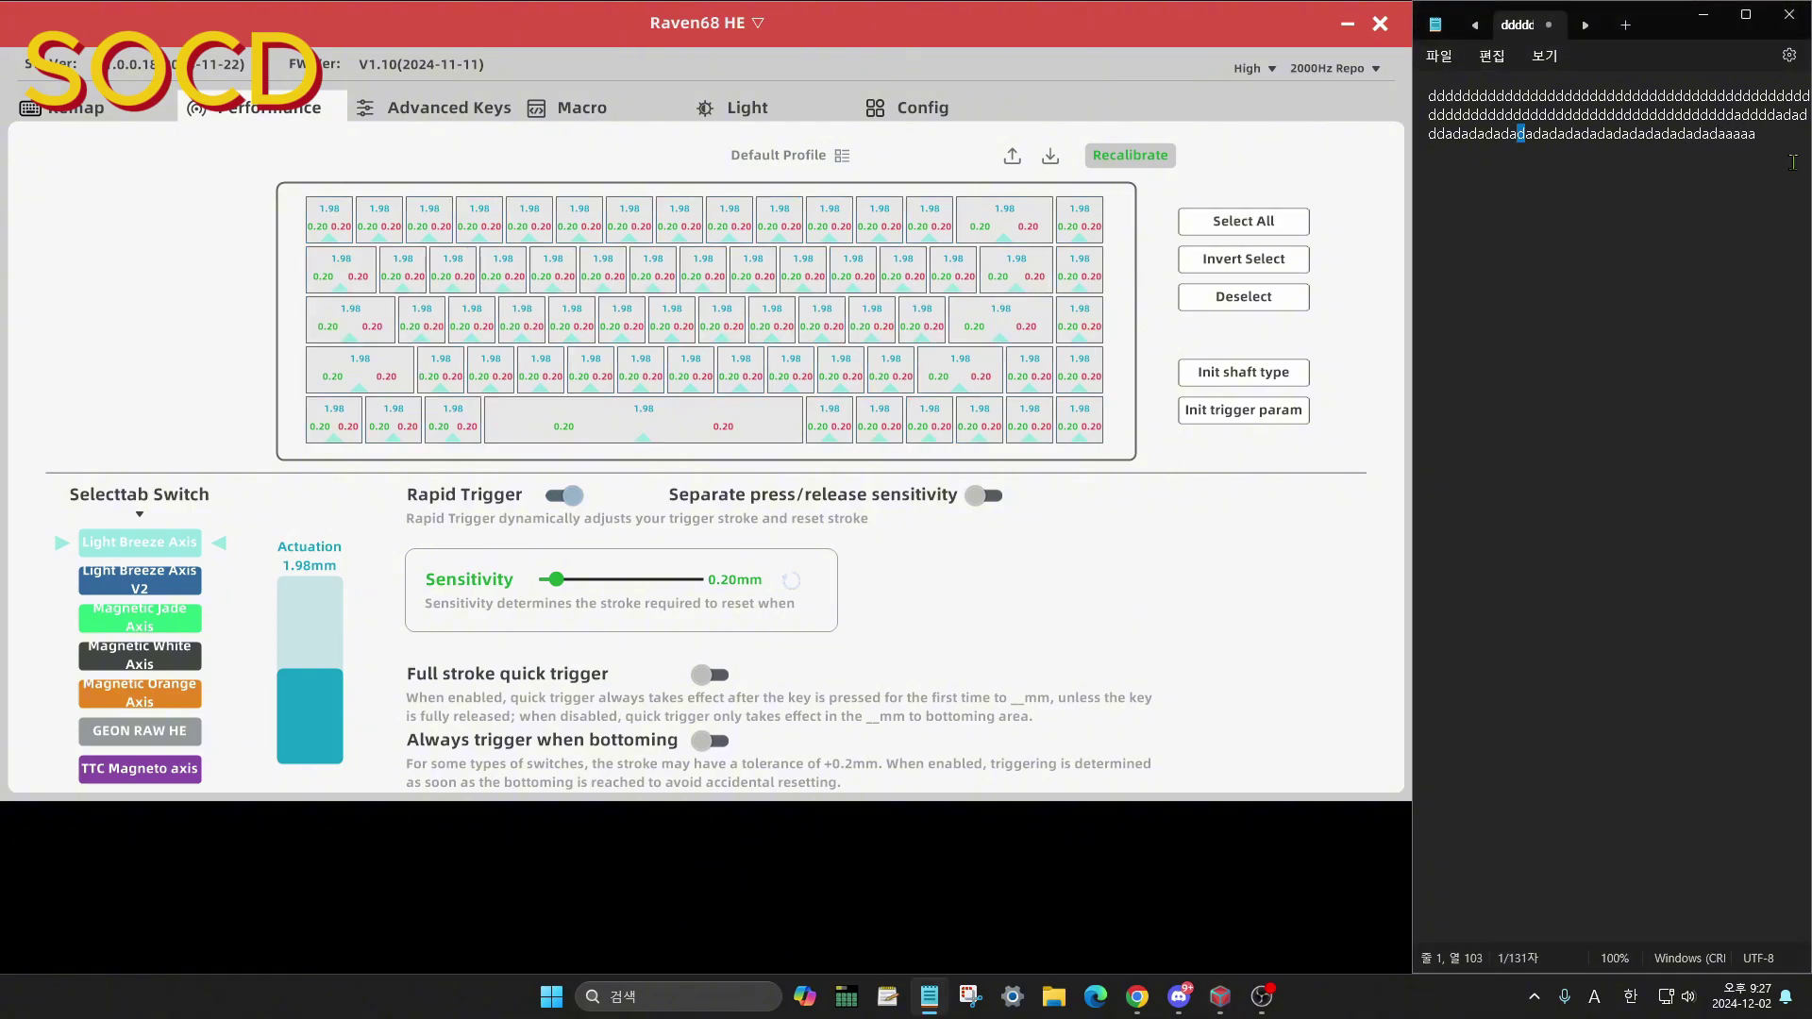
text(daaaaadddddddddddddddddddddad)
text(aaadada)
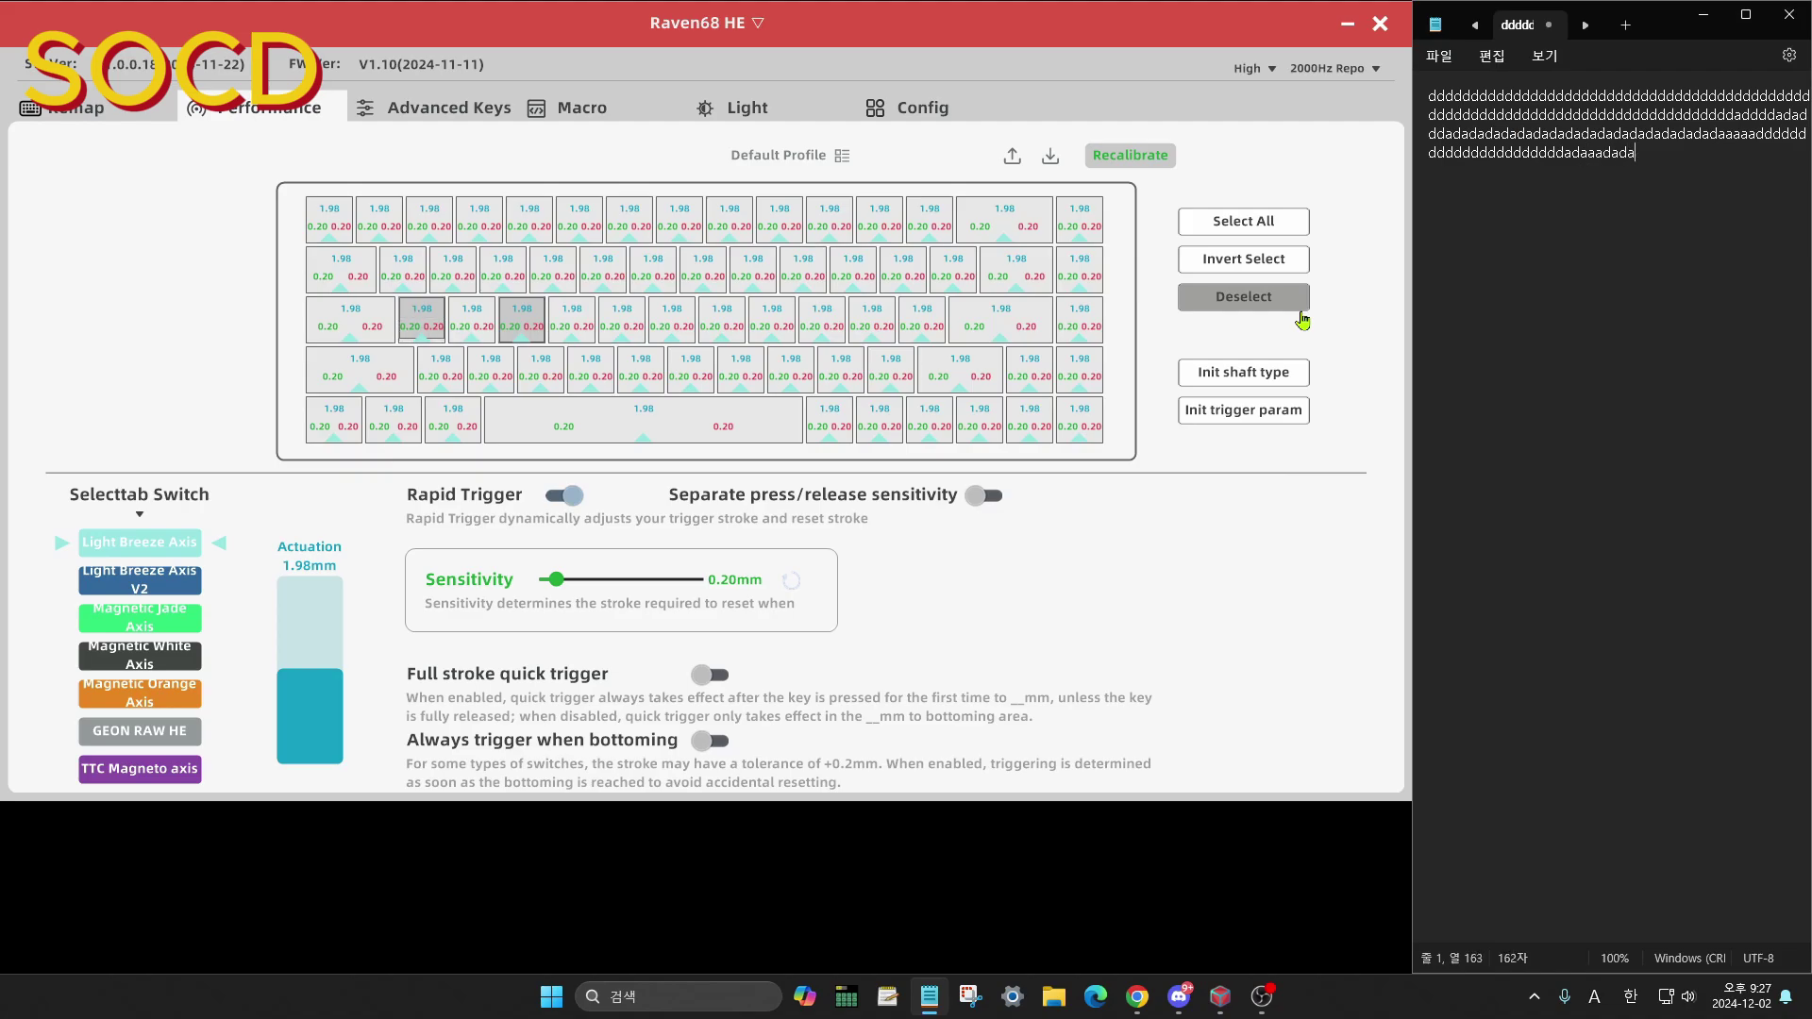
text(ddddaddddadaddadda)
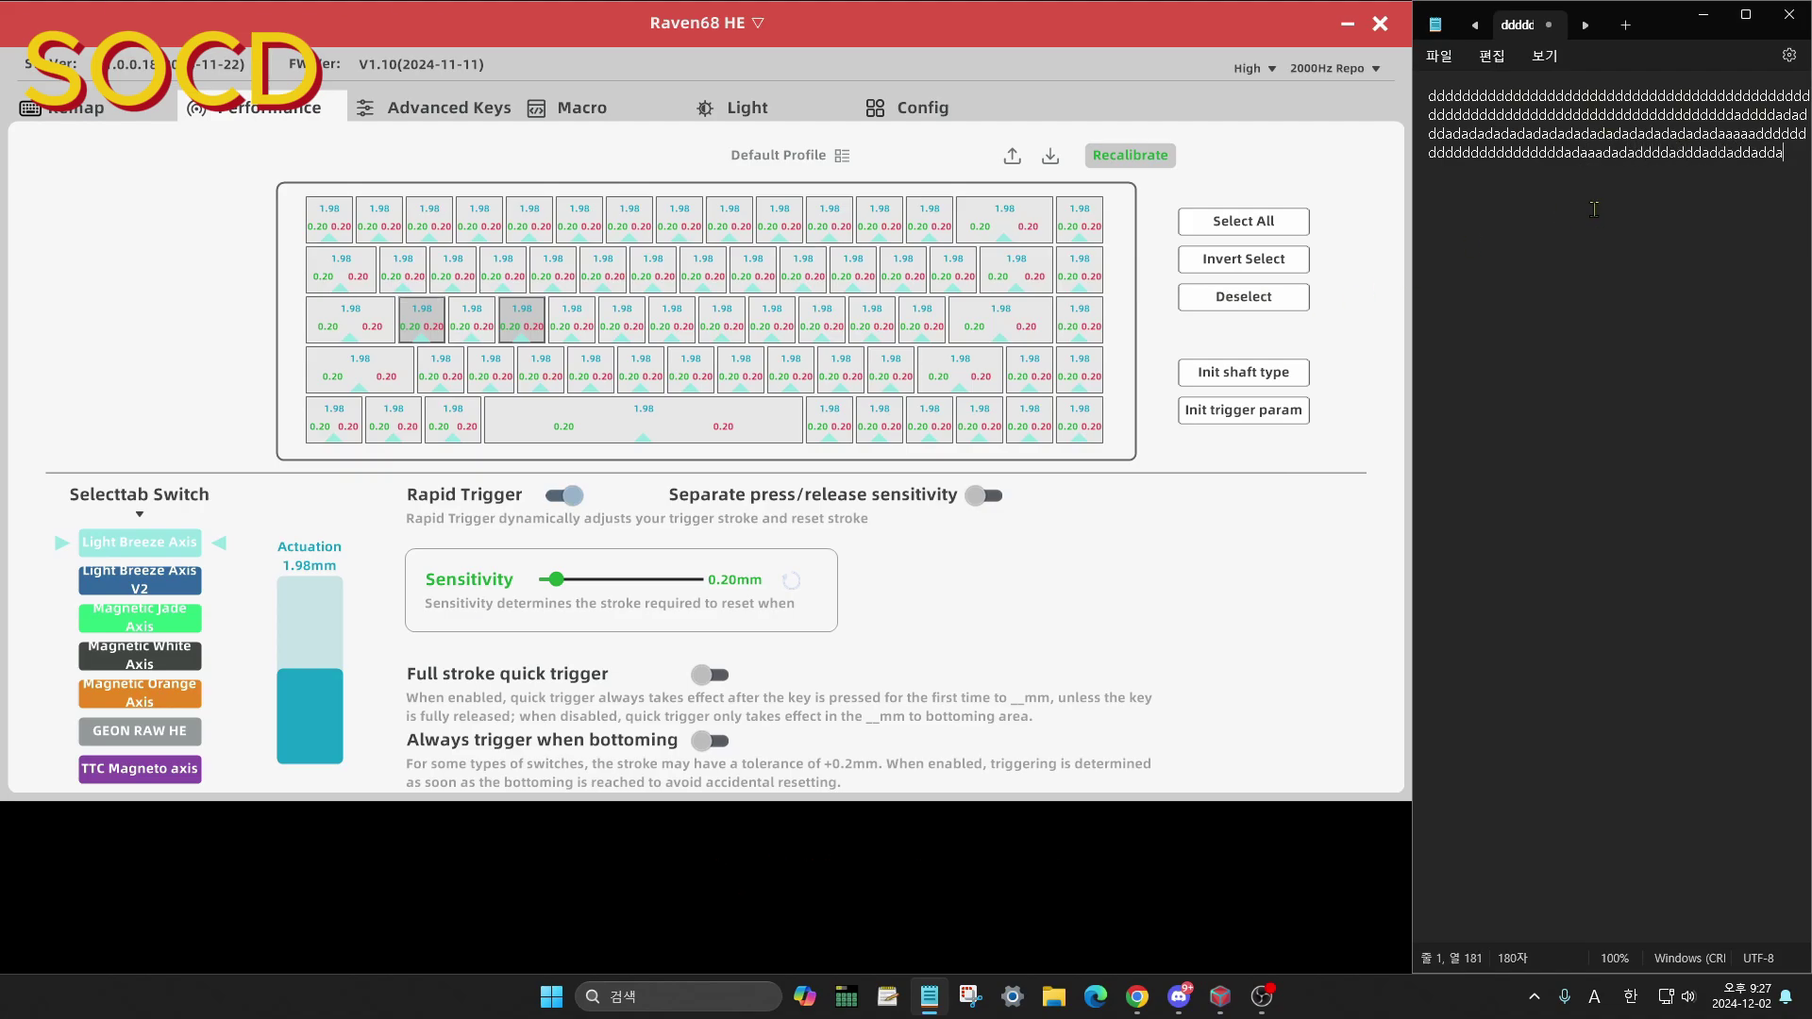
text(dadadadadadadadad)
Delete the SOCD binding of A and D in the advanced key settings and return to the performance settings
click(434, 106)
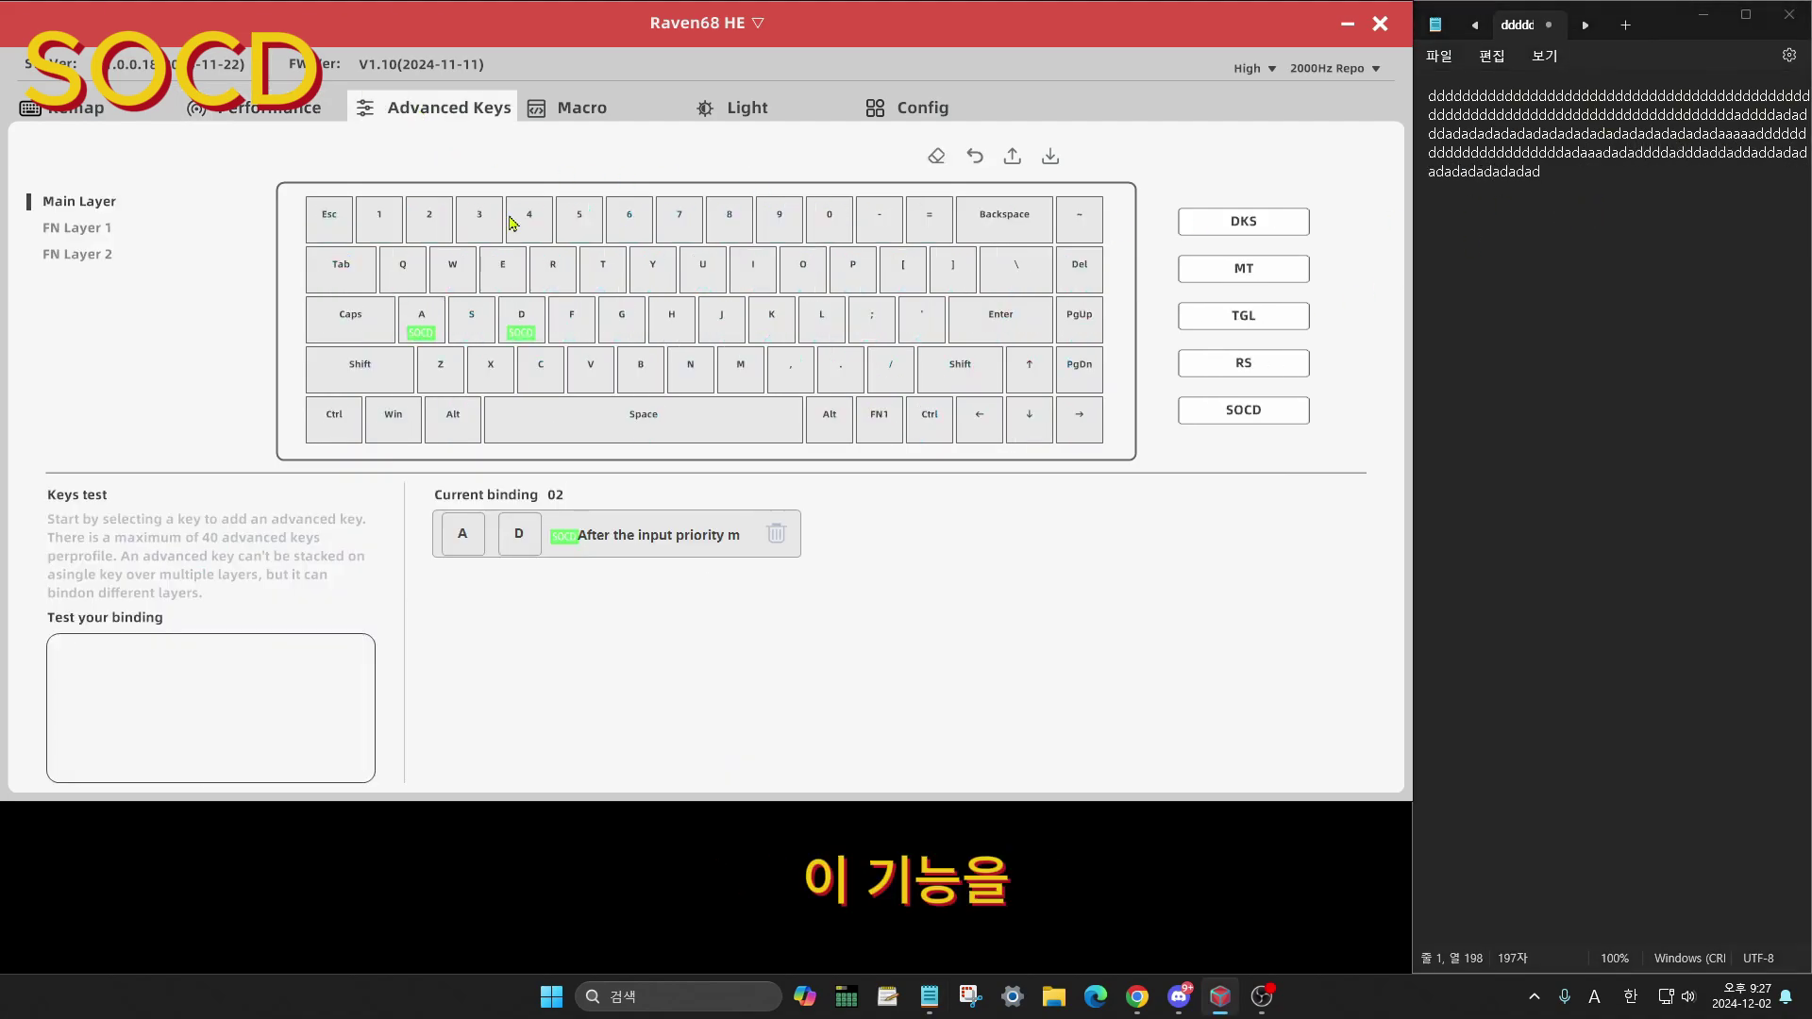
click(776, 534)
click(254, 106)
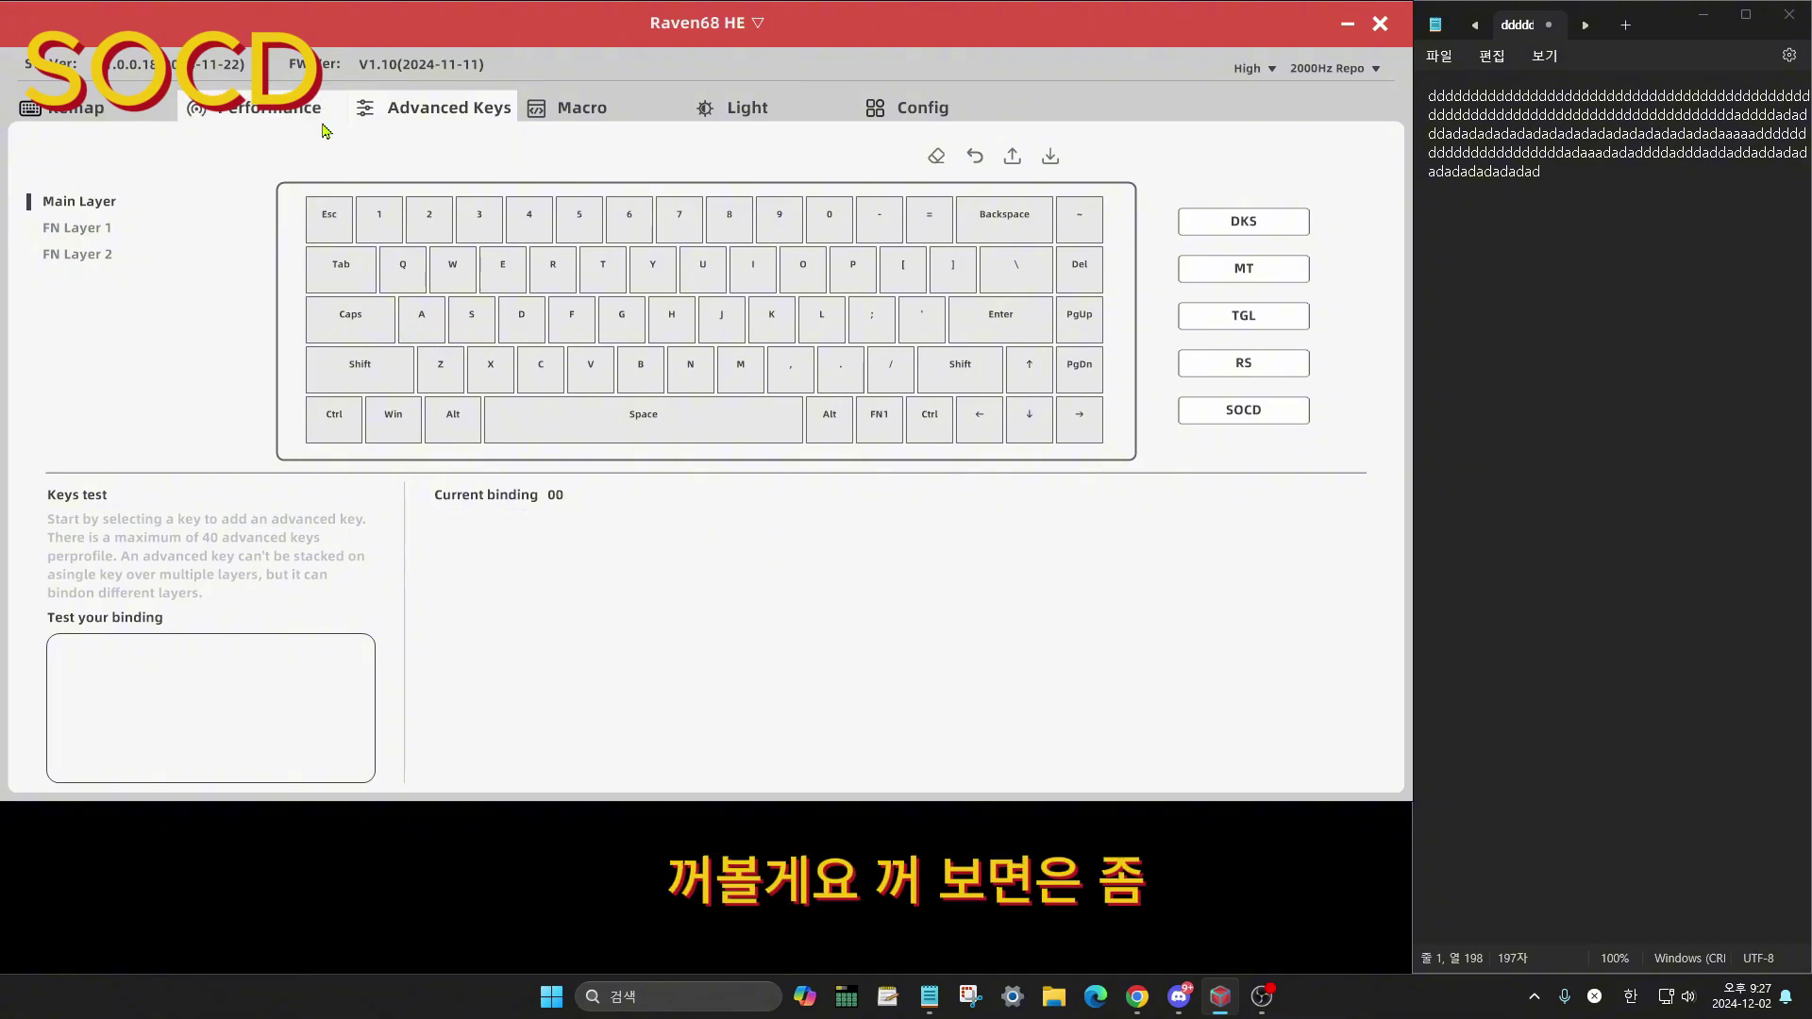
Add blank lines below the test text and test holding A while tapping D without the SOCD binding
click(1585, 230)
key(Return)
key(Return)
key(Return)
key(Return)
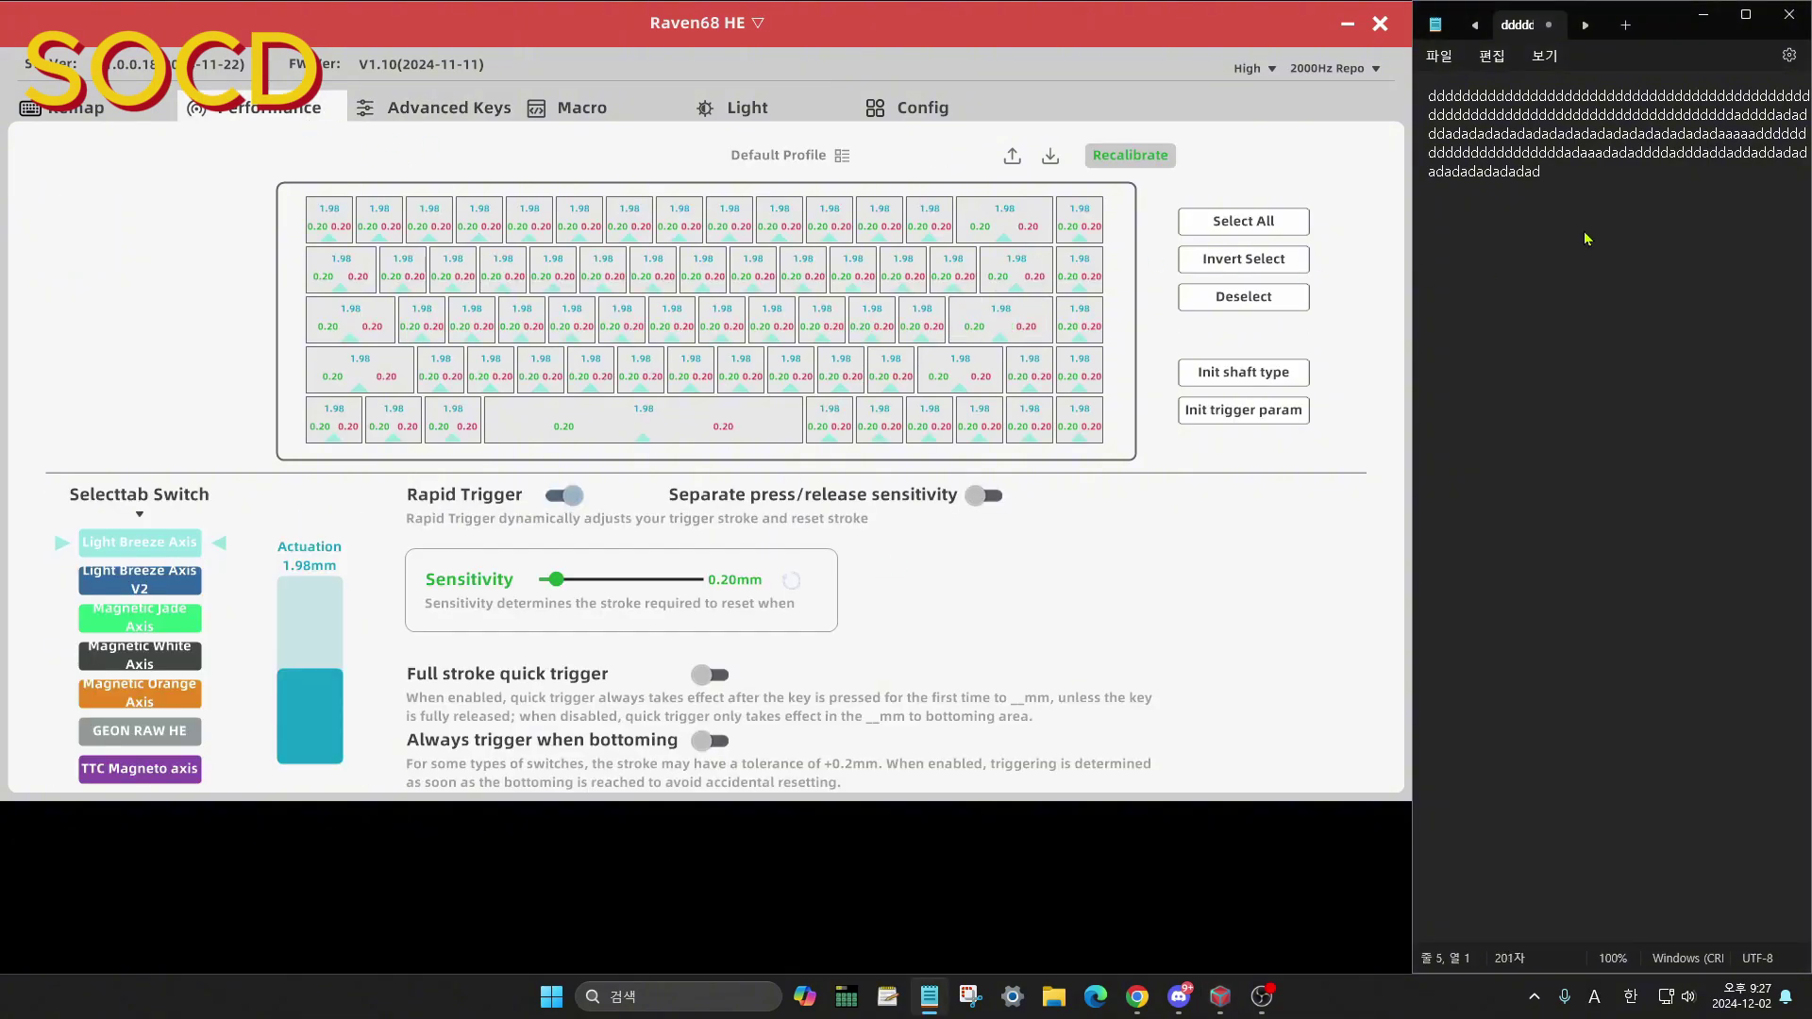
text(aaaaaaaaaaaaaaaaaaaaaaaaaaaaaaaaaaaaaaaaaaaaaaaaad)
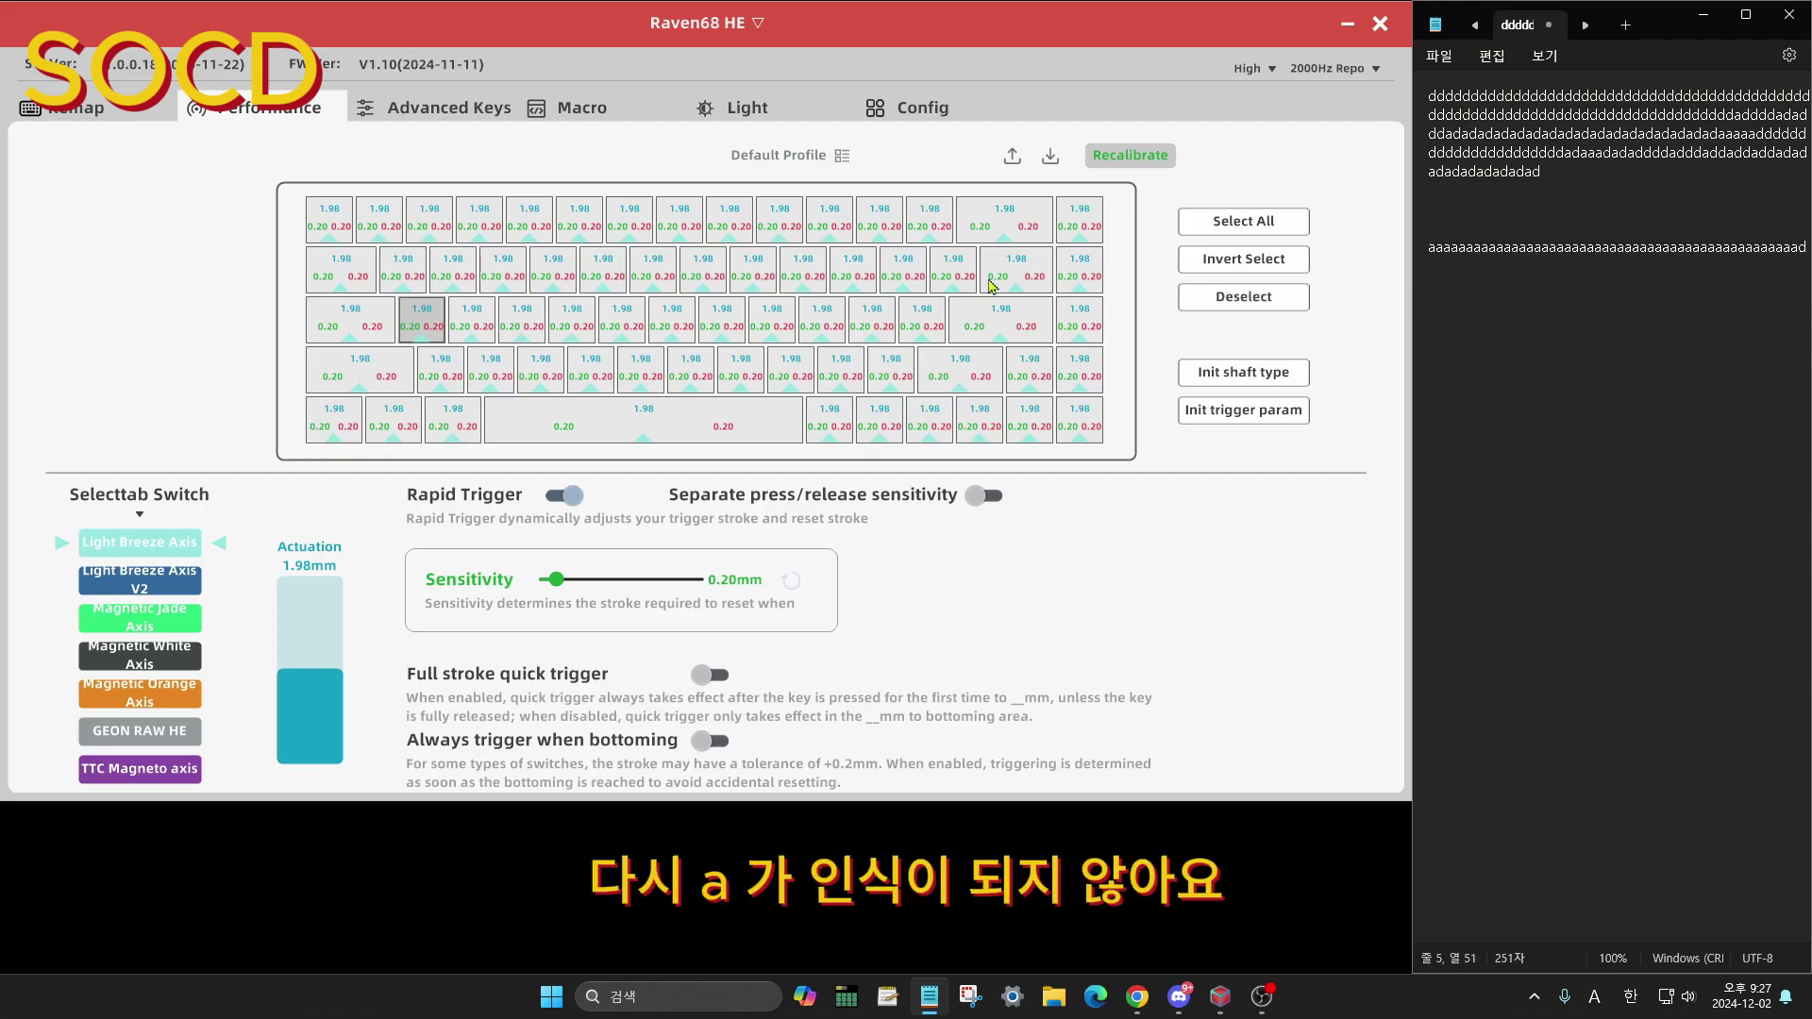
text(ddaaaaaa)
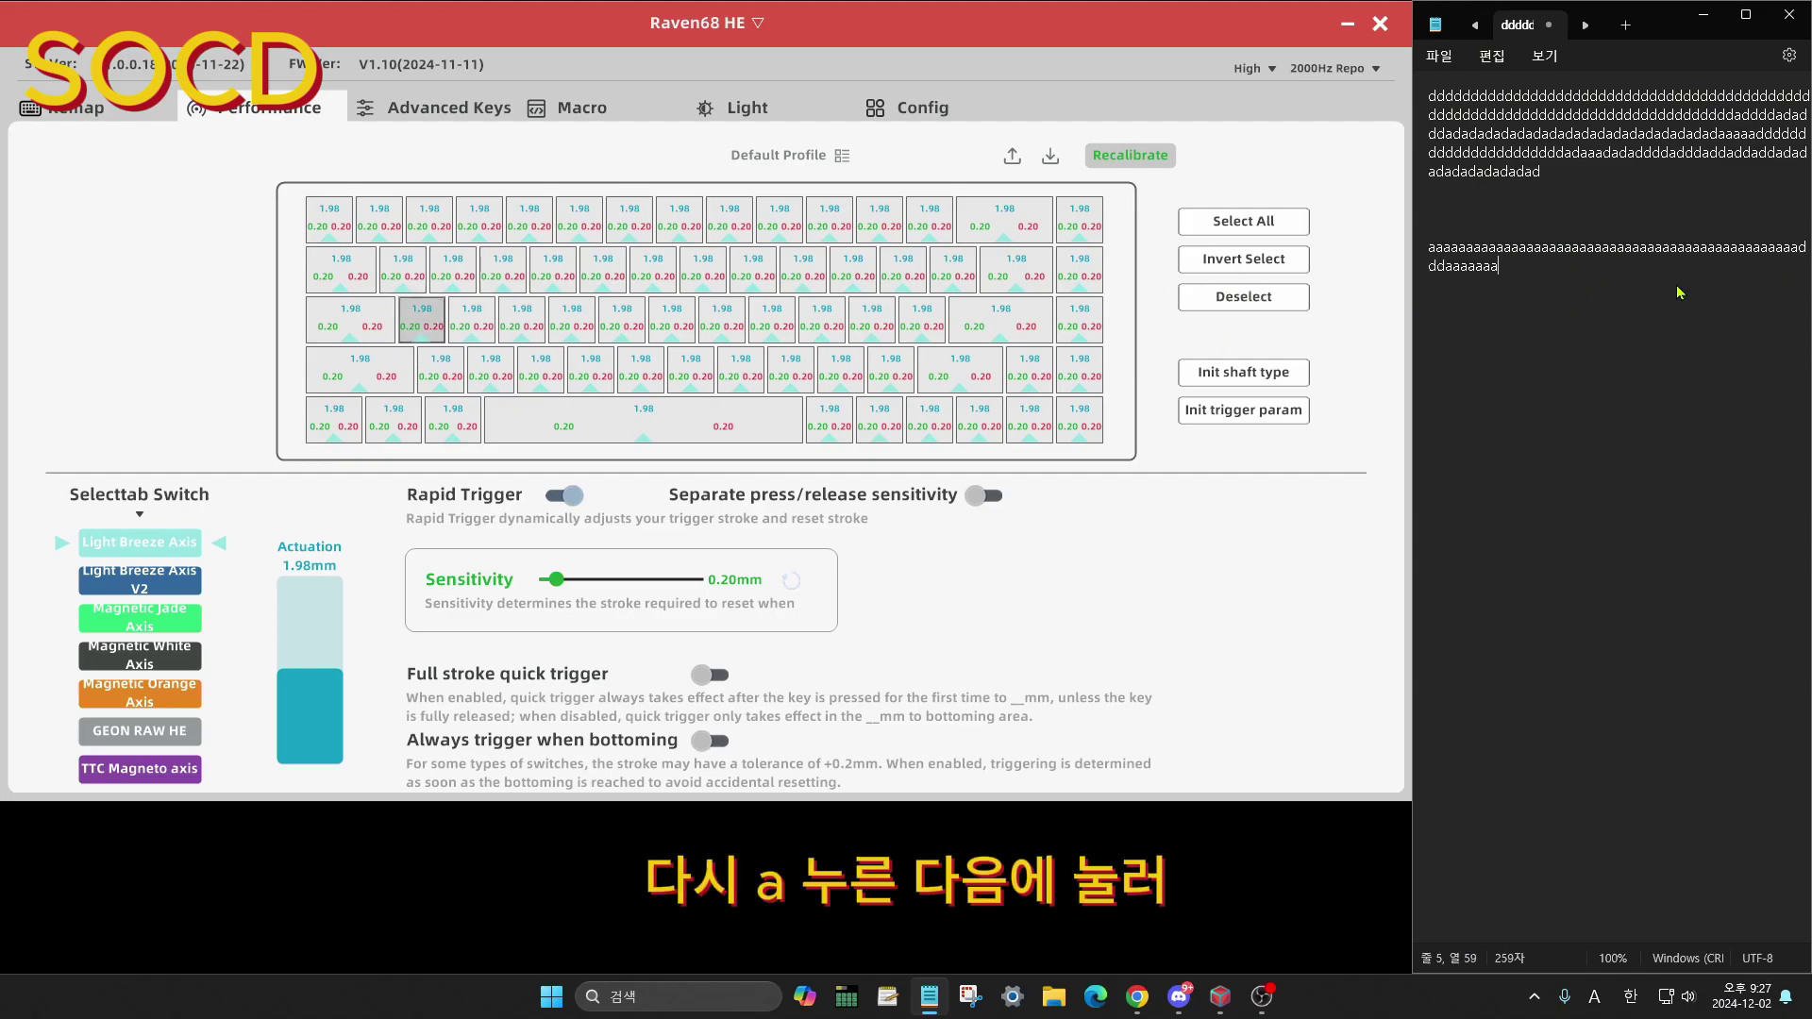
text(aaaaaaaaaaaaaaaaaaaaaaaaaaaaaaaaaaddaaaaaaaaaaaaaaa)
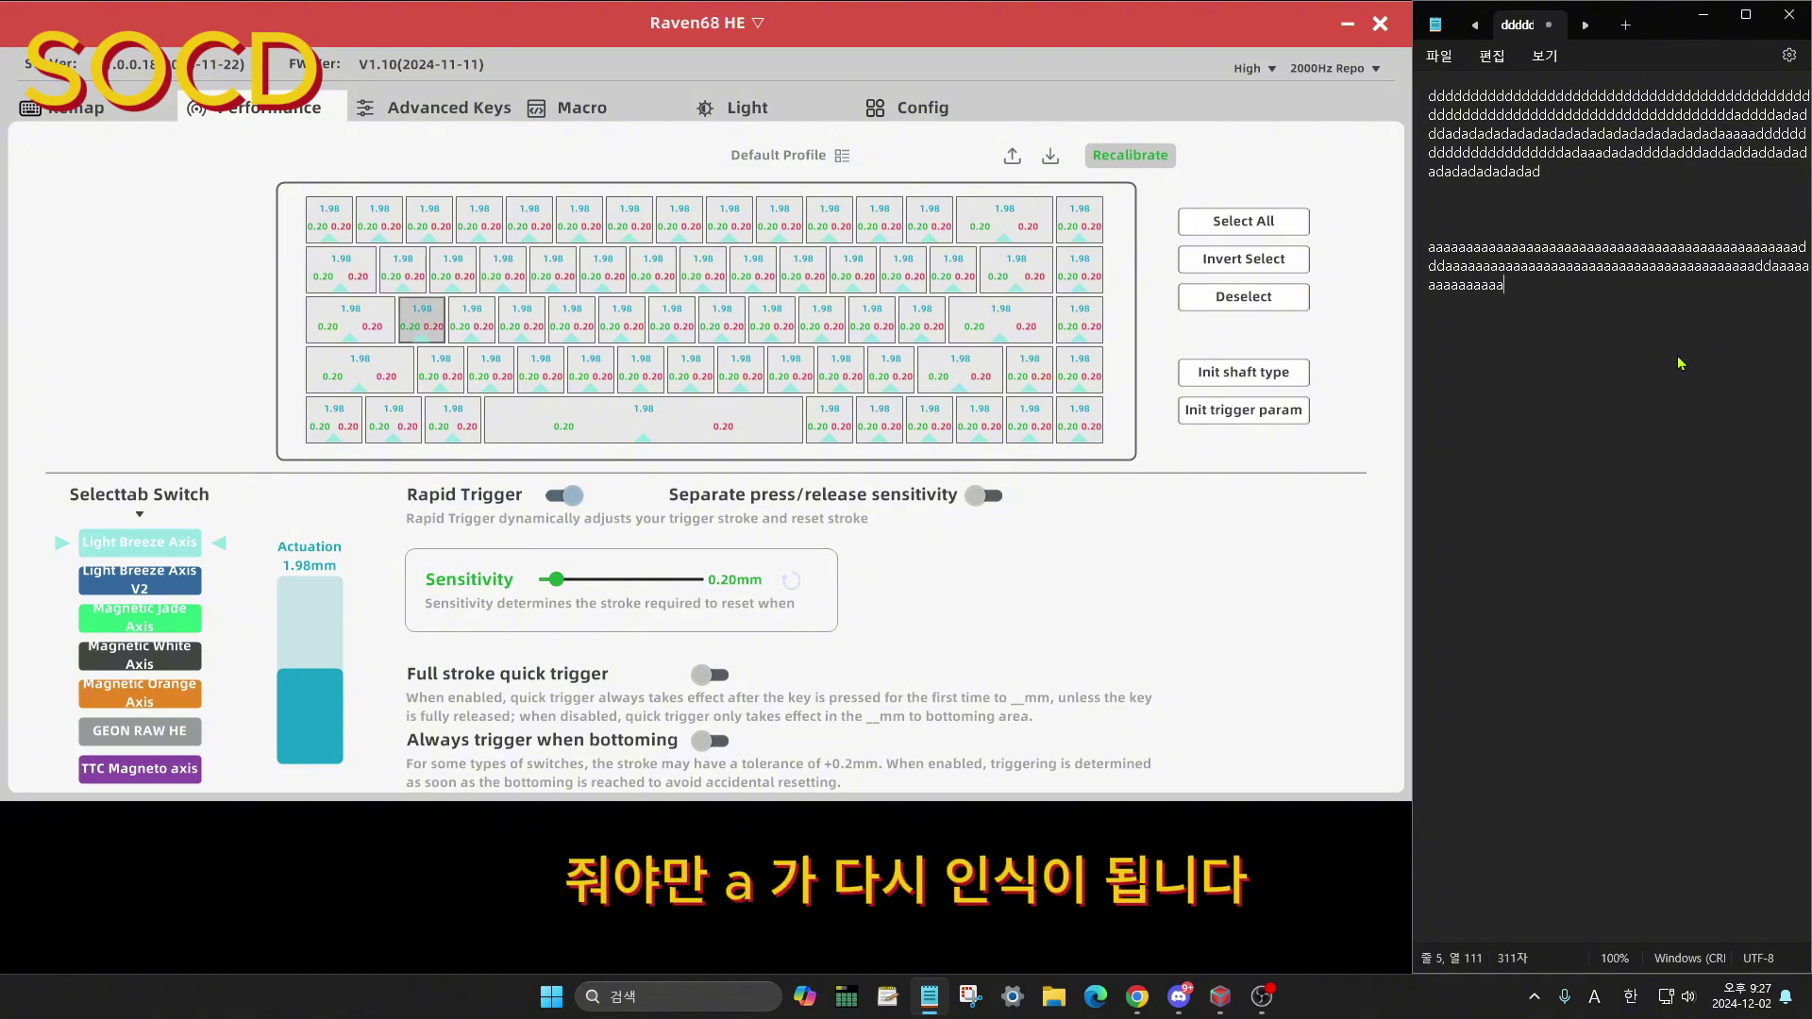
text(aaaaaa)
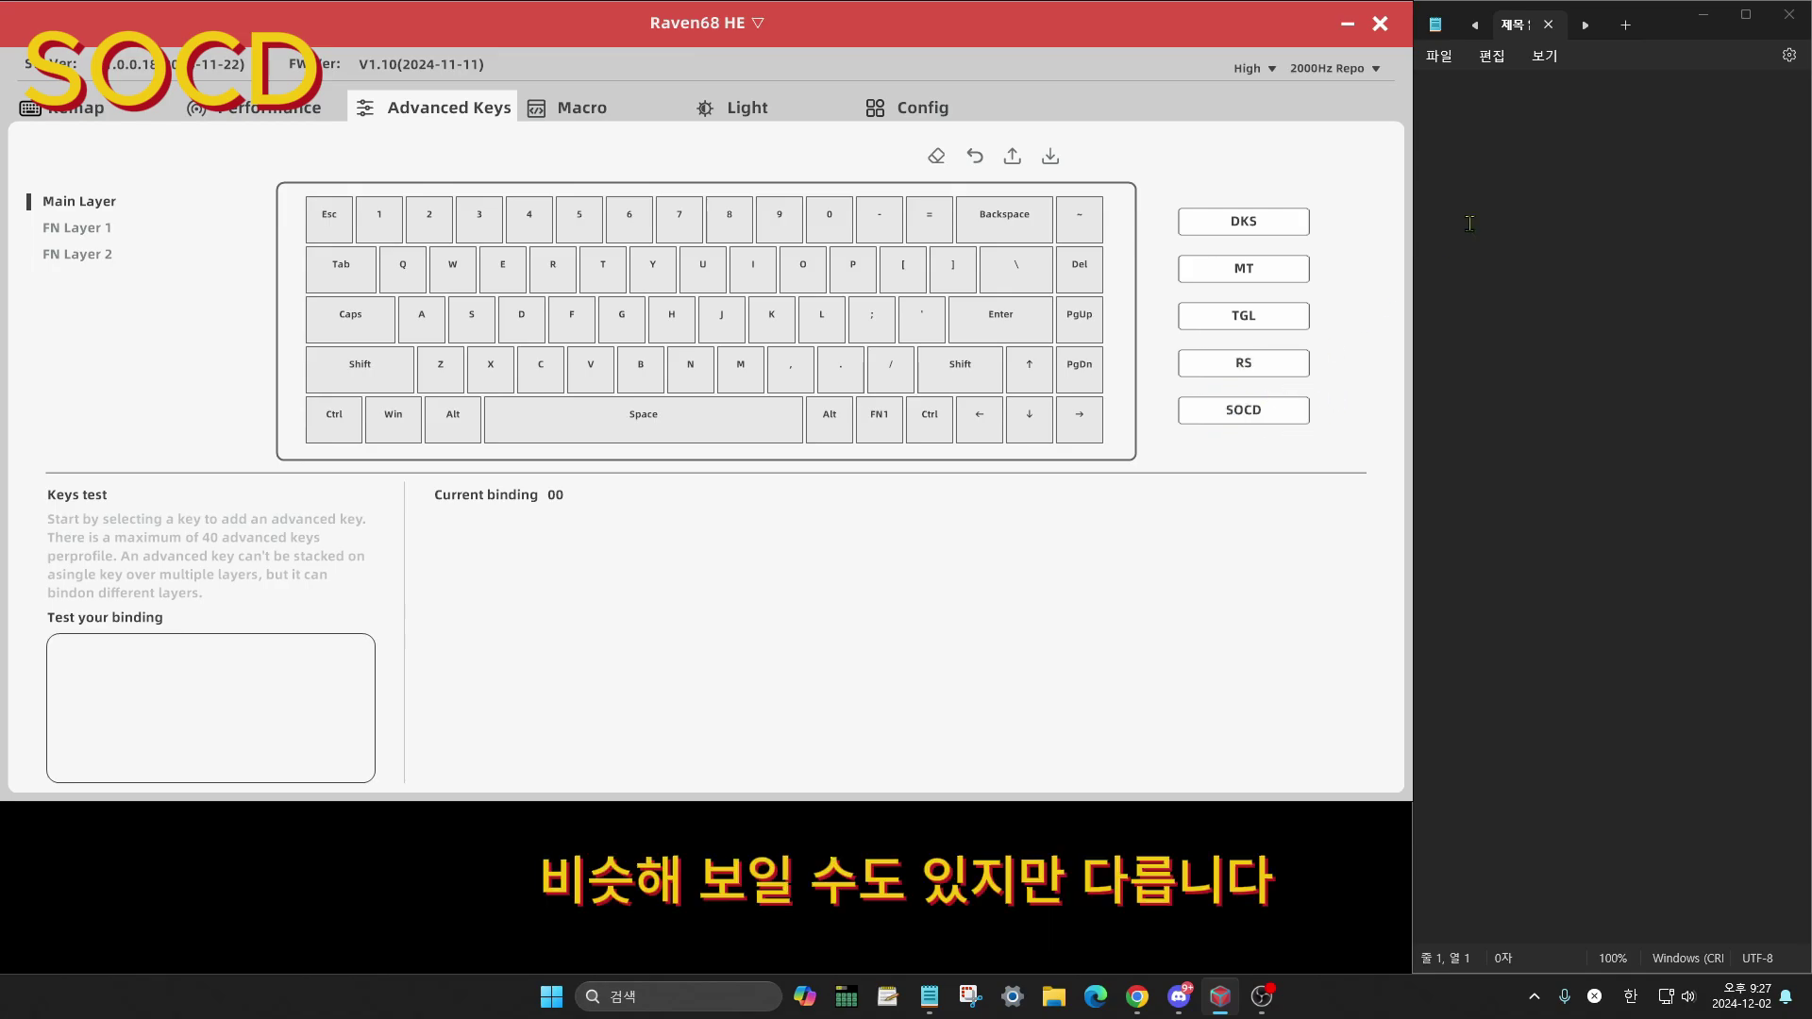
Bring up the DKS notes and recreate the SOCD binding for A and D with the "After the input priority" mode
click(1477, 32)
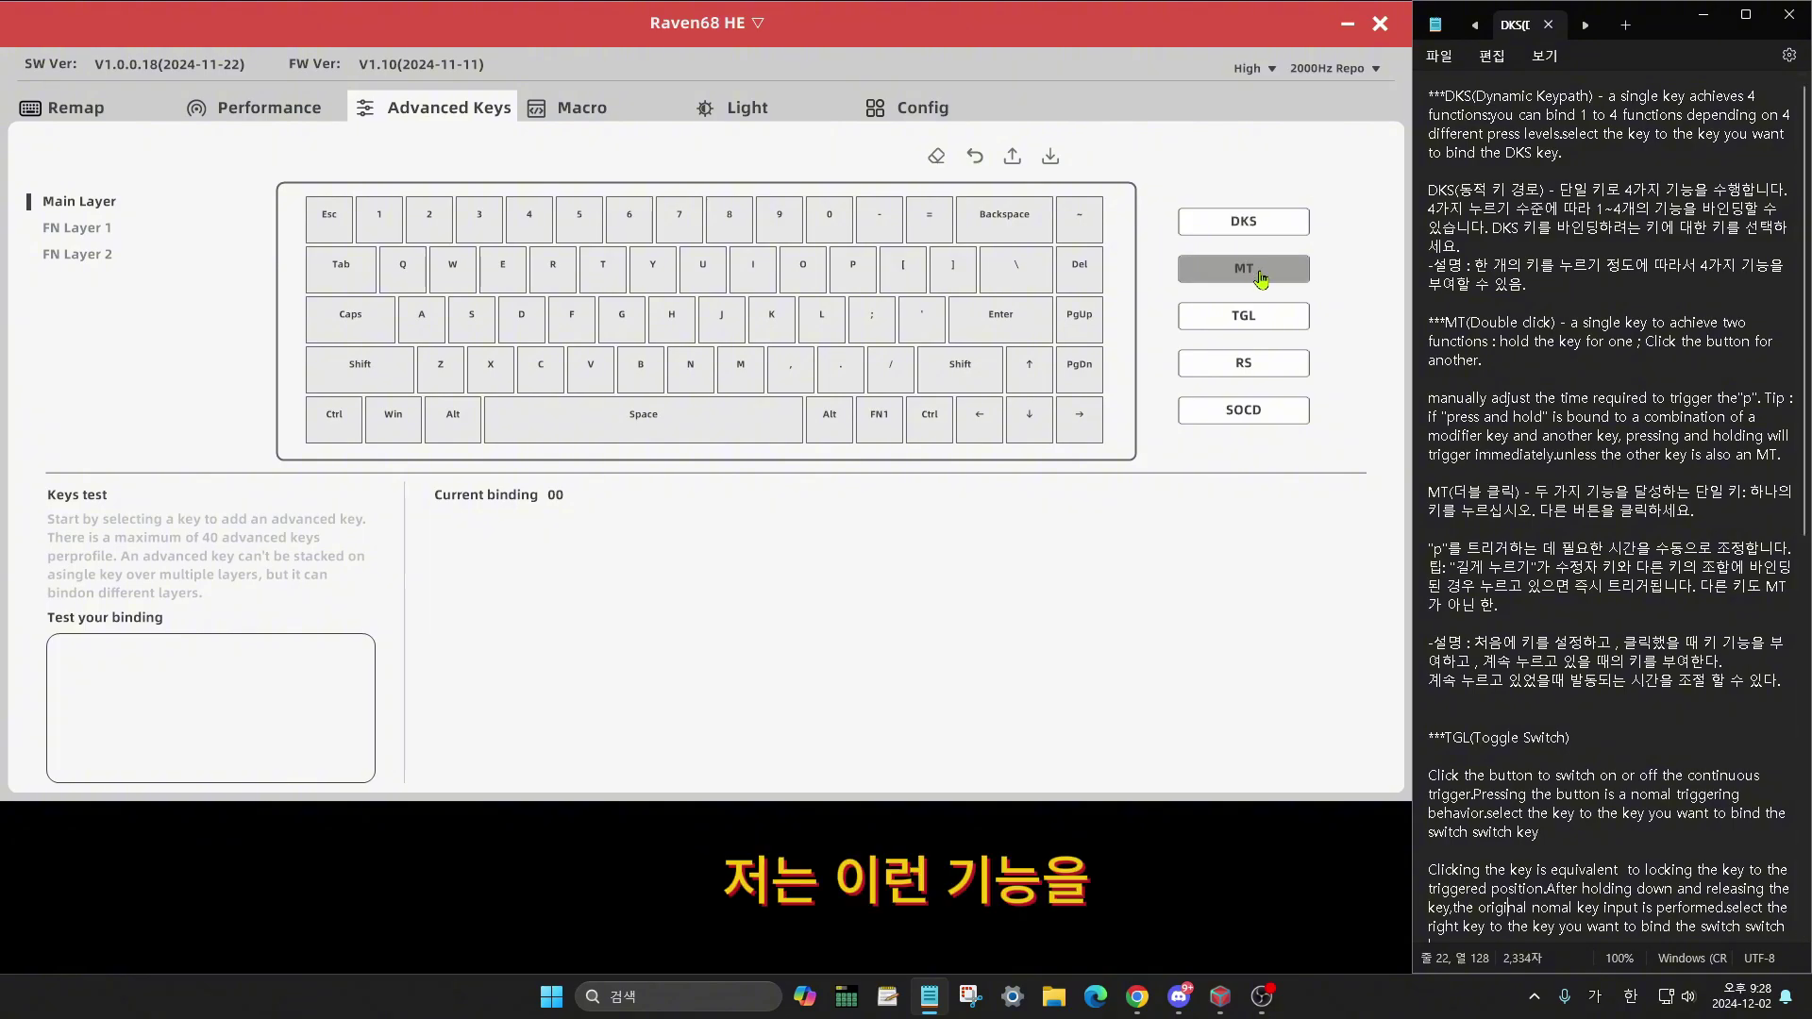
click(1258, 427)
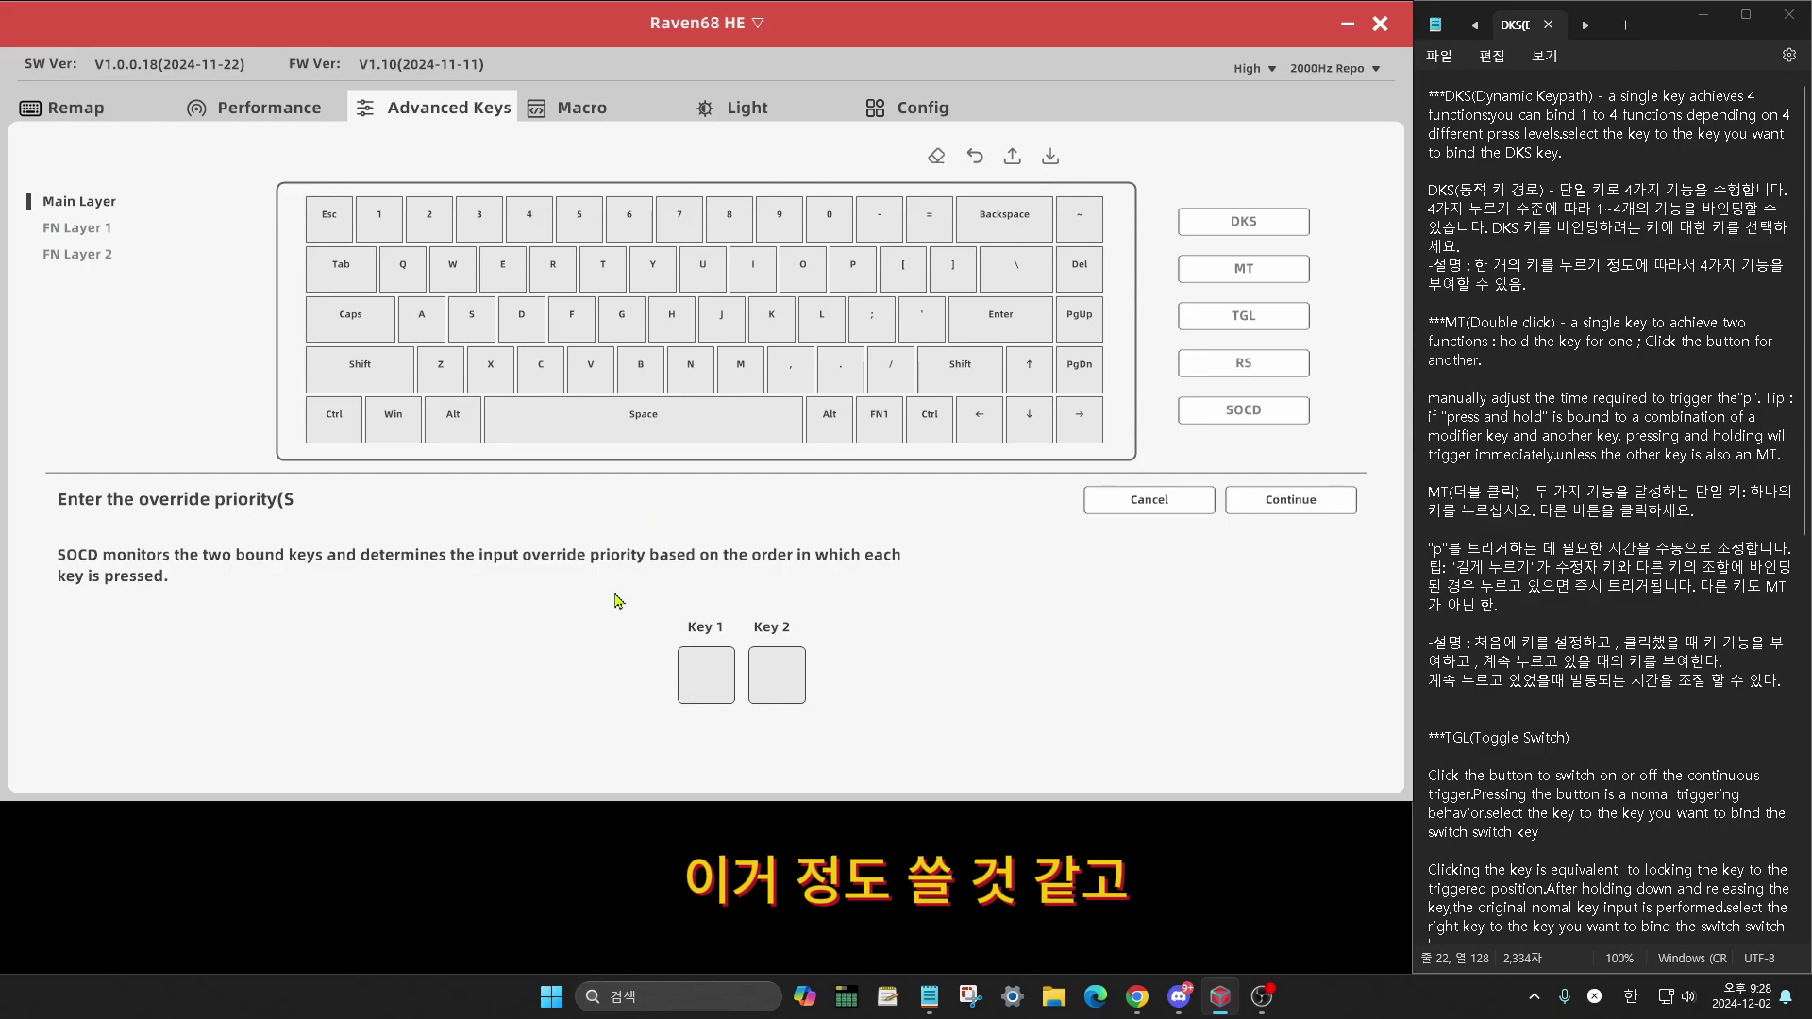
click(1307, 505)
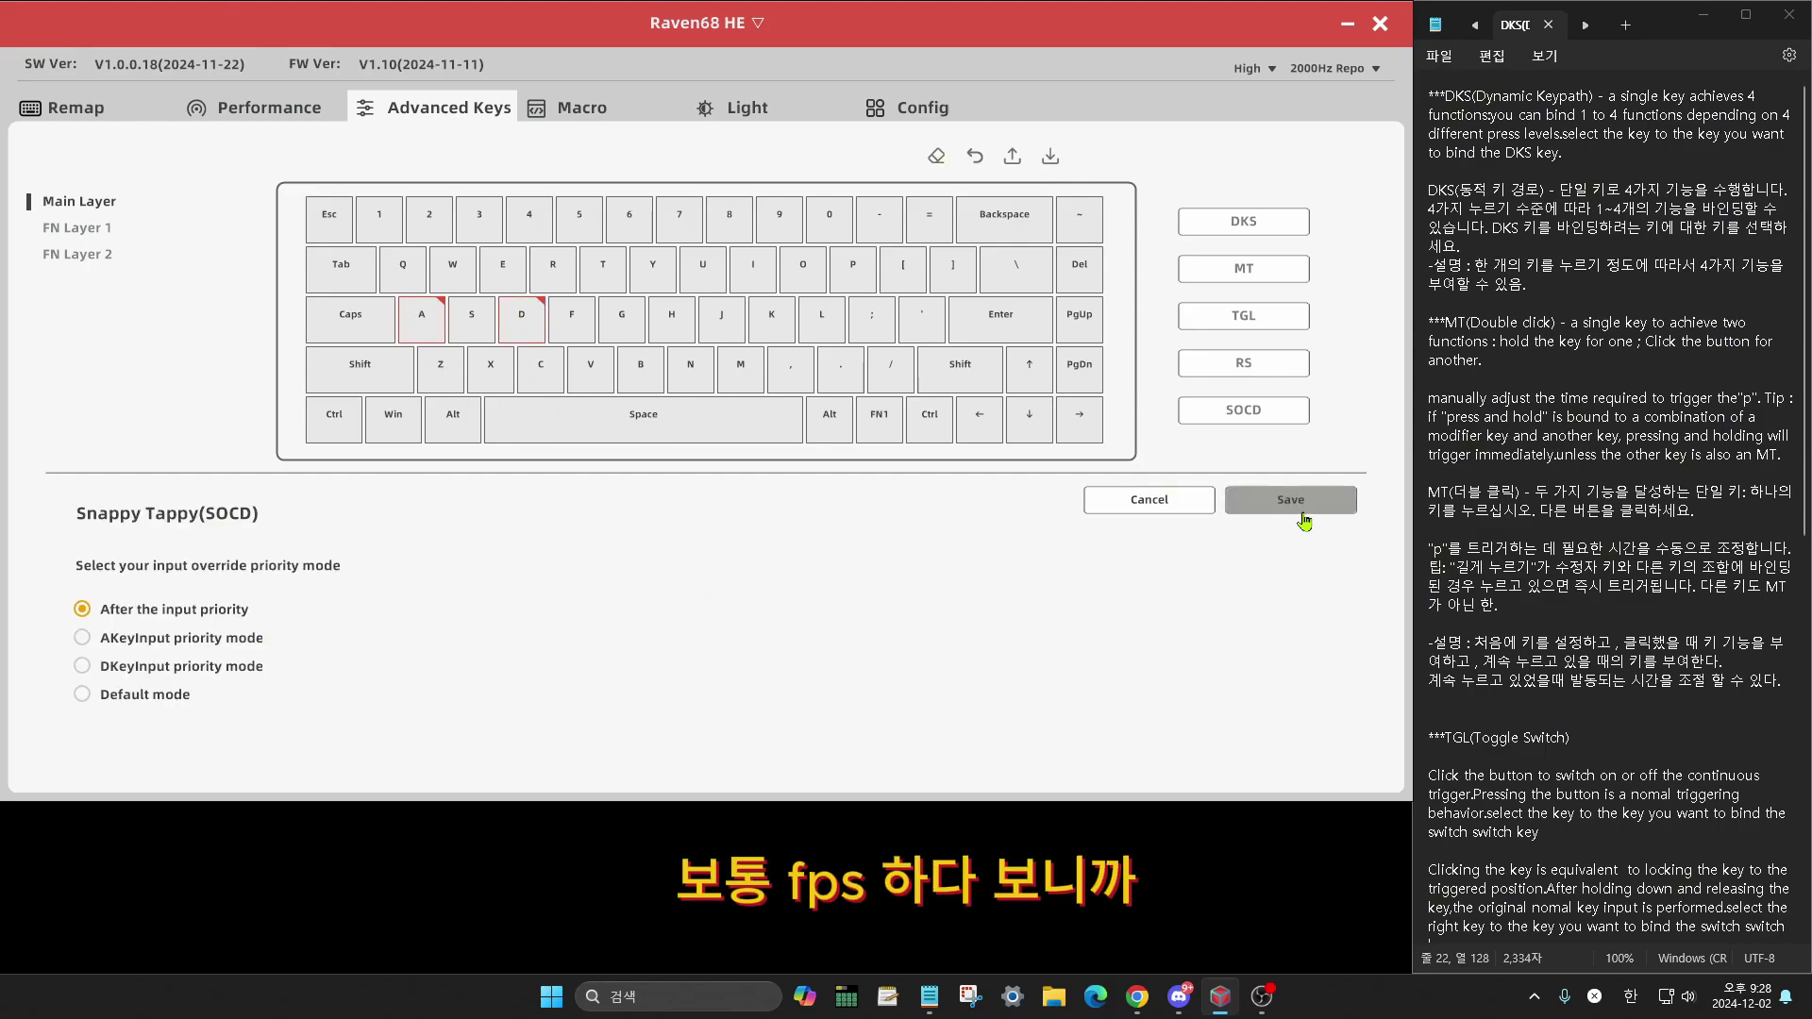
click(1246, 505)
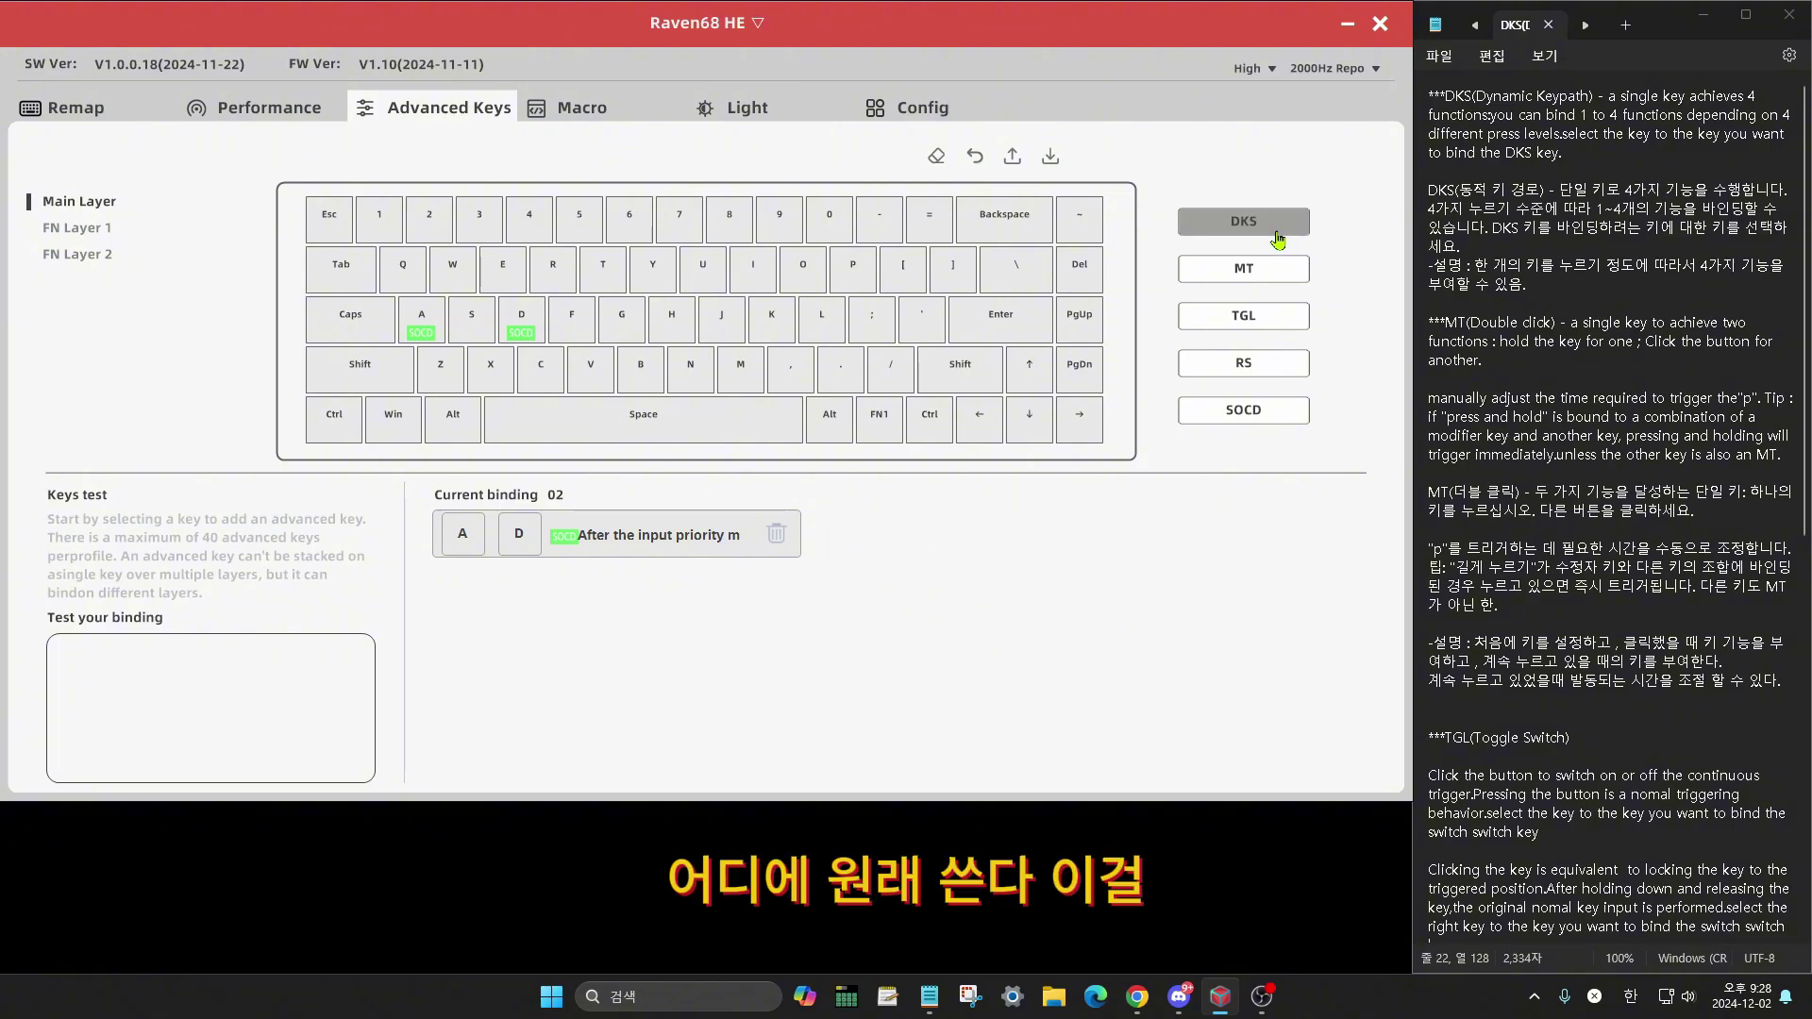